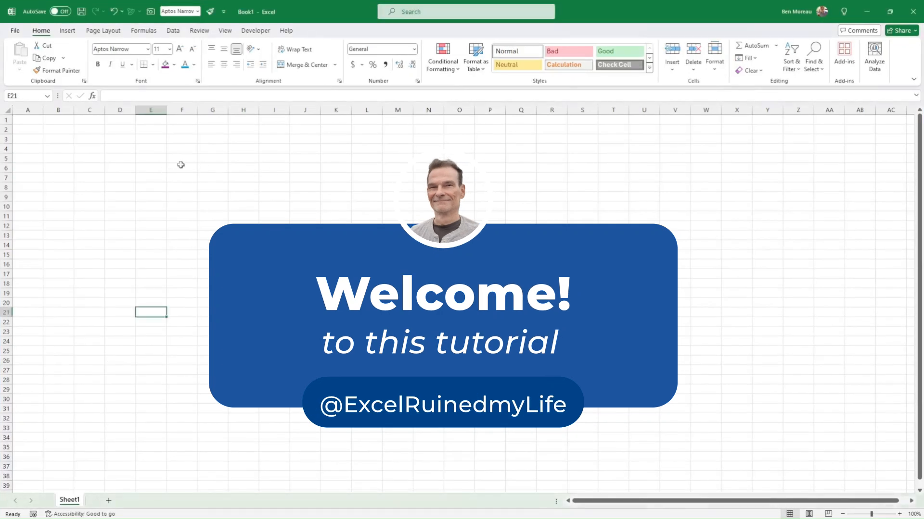
Step: Widen column E slightly and enter "Habit 1" in cell E8
drag(166, 109, 181, 110)
click(160, 187)
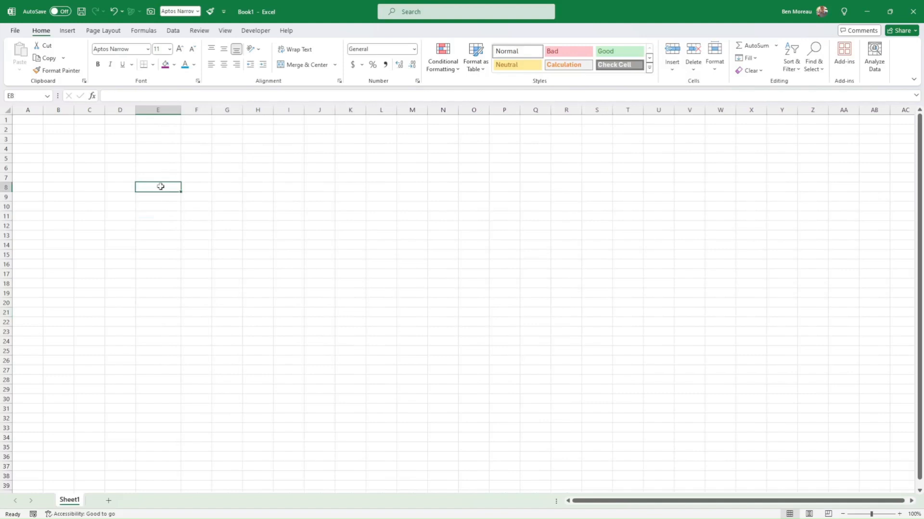
text(H)
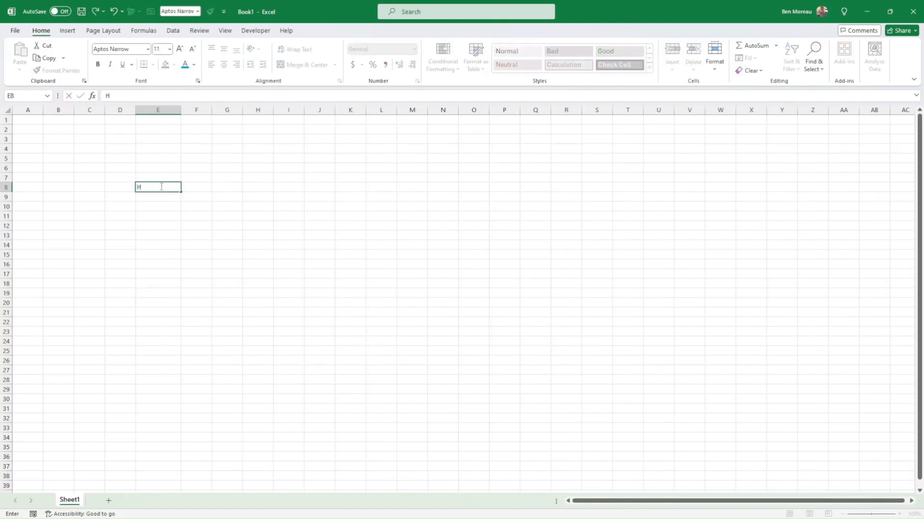
text(abit 1)
key(Return)
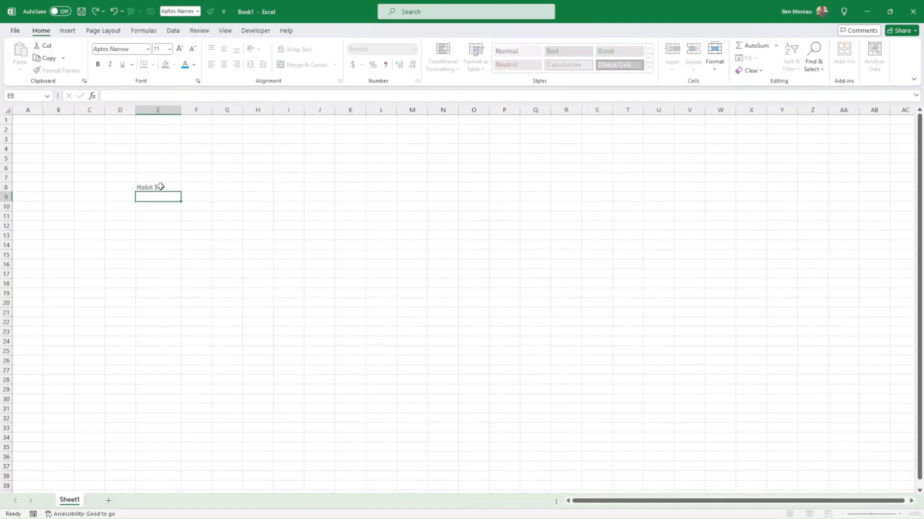
Step: Fill the habit series from E8 down to E37 so it runs through "Habit 30"
click(162, 187)
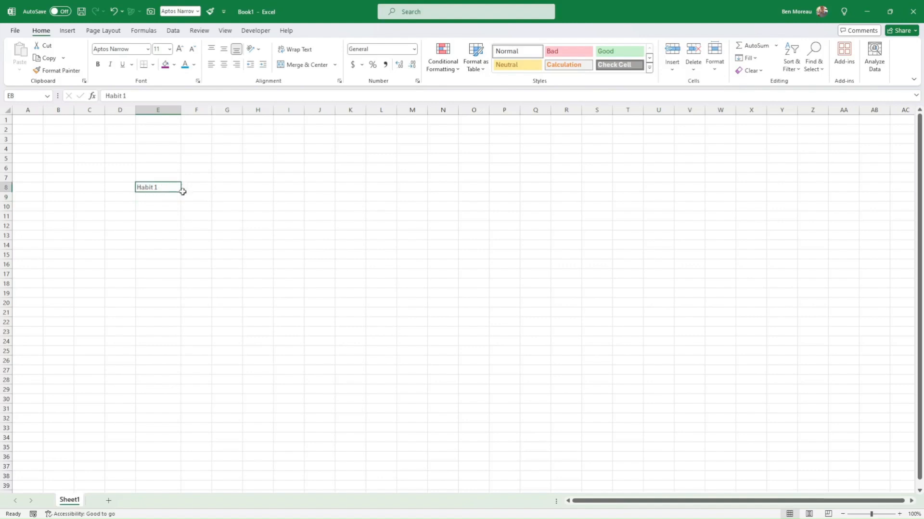
drag(182, 194, 190, 468)
click(233, 411)
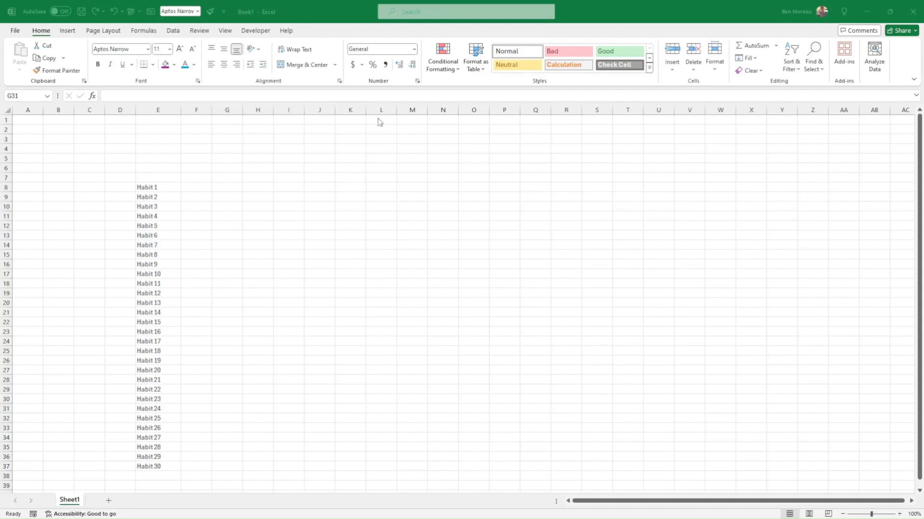
Step: Format Habit 1 to Habit 5 (E8:E12) with a dark blue theme fill and white font
drag(160, 187, 166, 226)
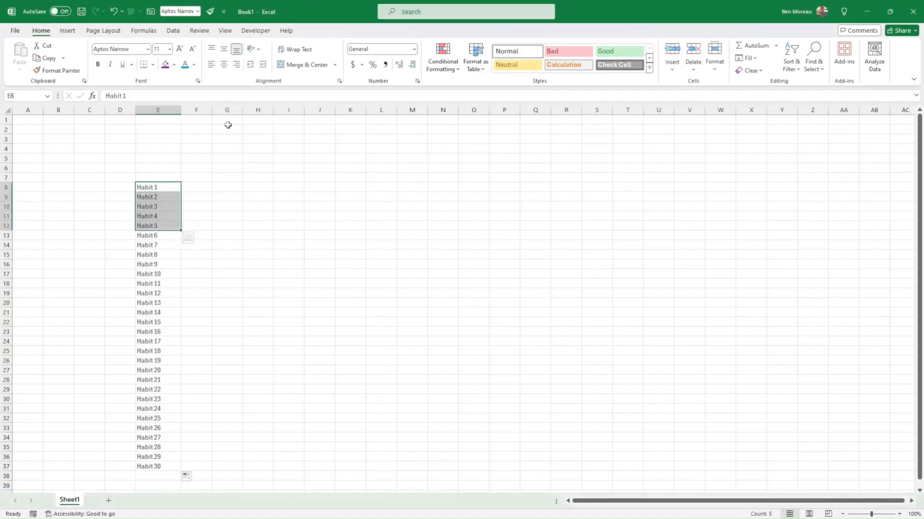
click(102, 31)
click(52, 45)
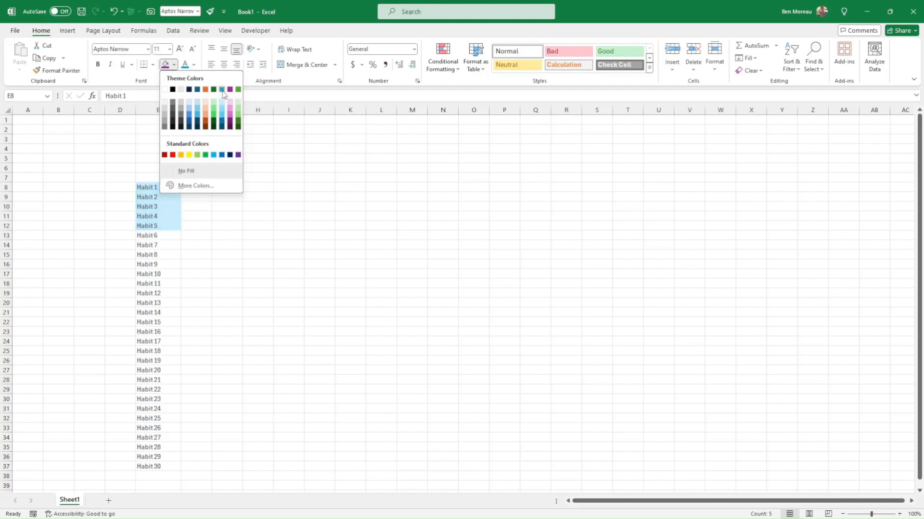
click(222, 122)
click(194, 65)
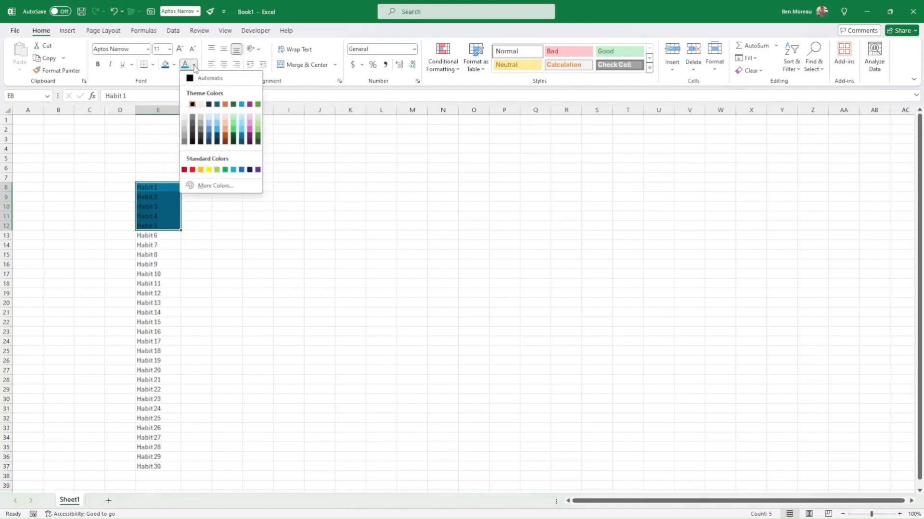
click(185, 104)
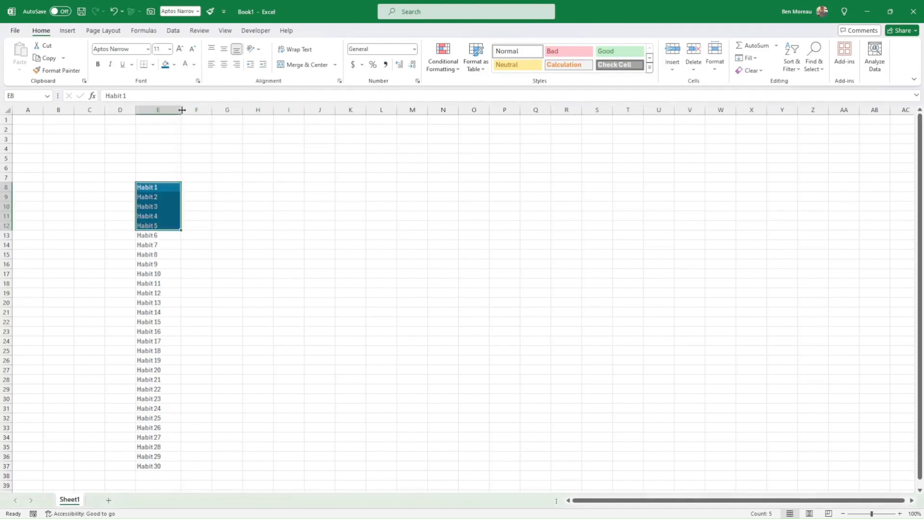
Step: Merge and center cells D8:D12 beside the first five habits and narrow column D
drag(126, 187, 129, 230)
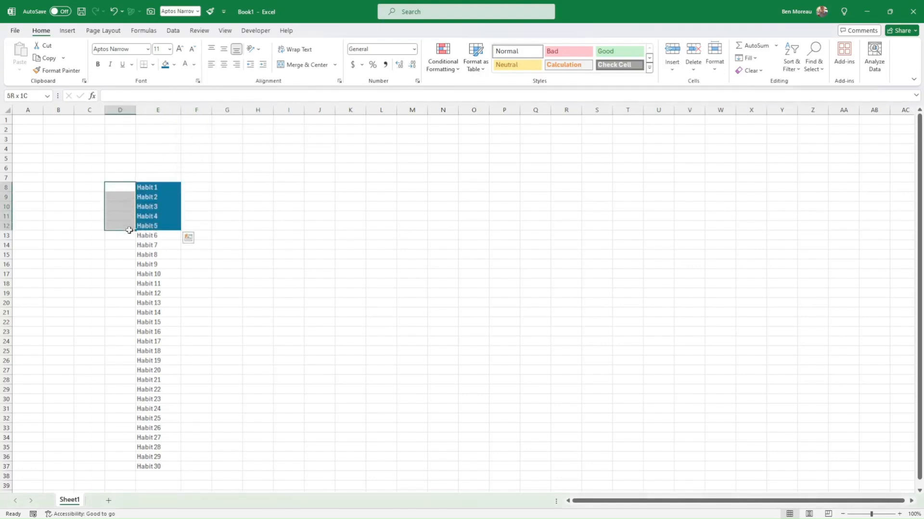
click(304, 64)
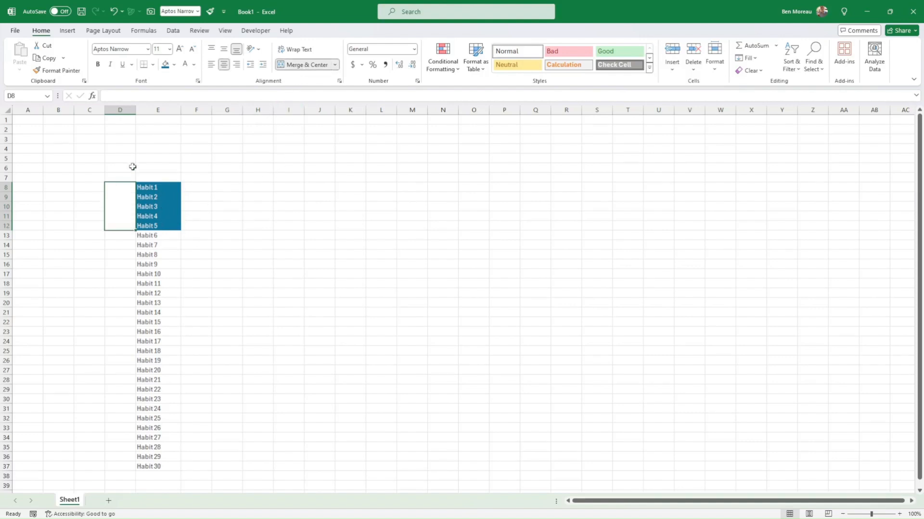
drag(136, 111, 126, 112)
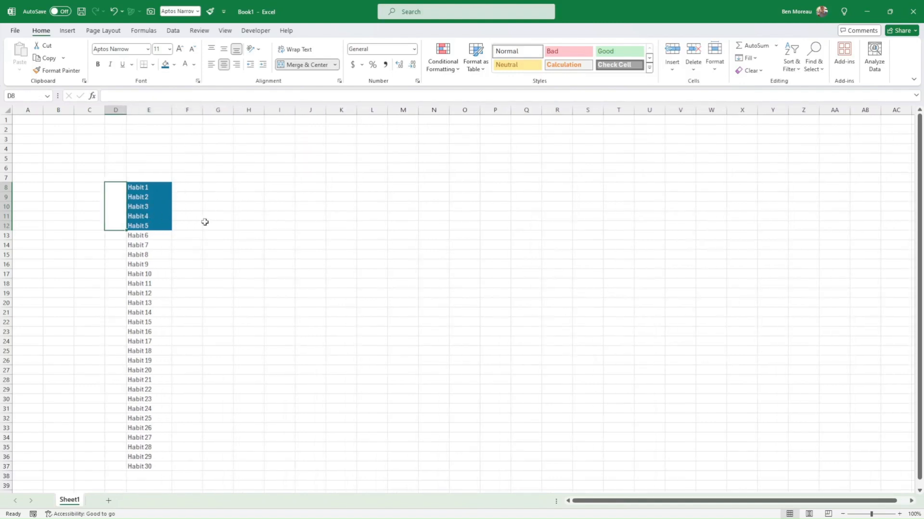
Step: Enter the category label "Spiritual" in the merged cell D8
text(S)
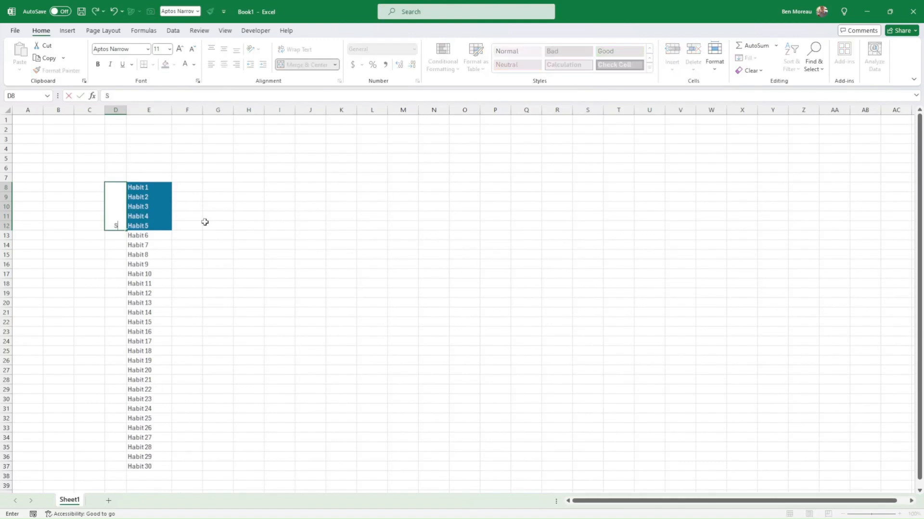
text(piritual)
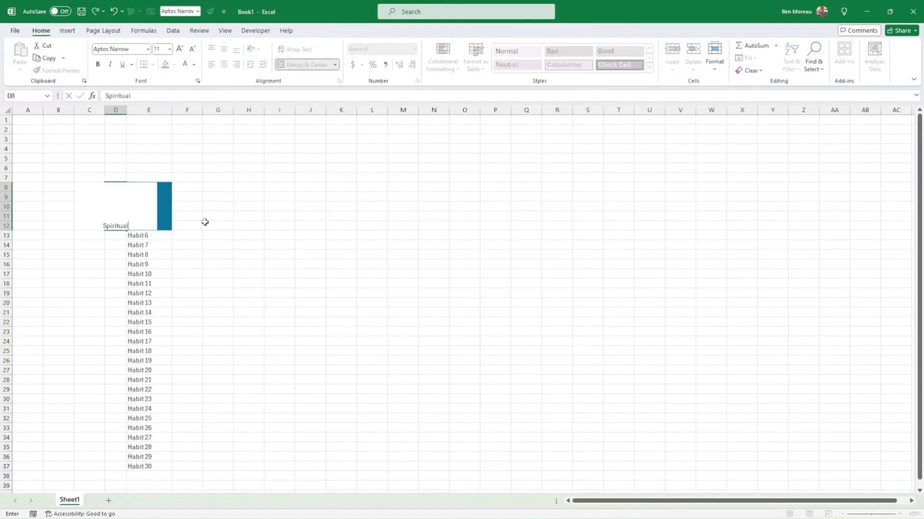
key(Return)
key(Up)
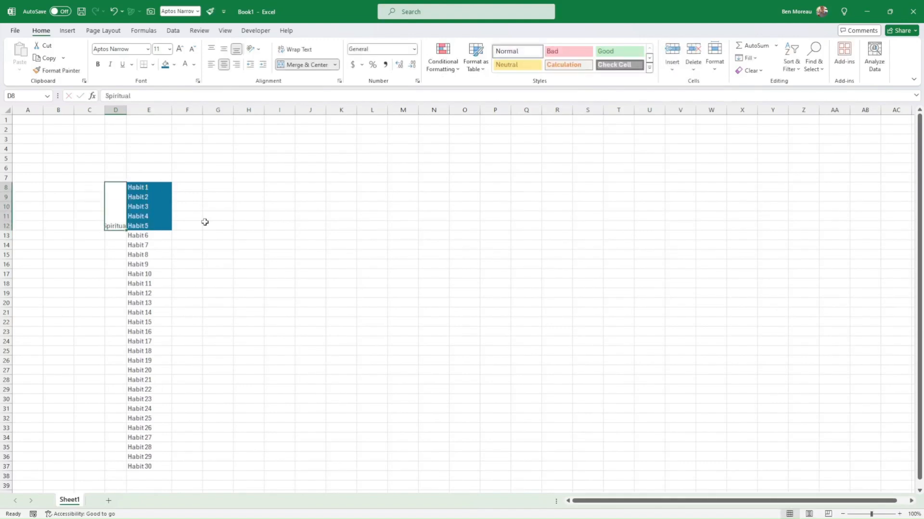
Step: Copy the formatting of the Habit 2 cell onto the Spiritual label and merge and center D8:D12 again
click(145, 195)
click(67, 72)
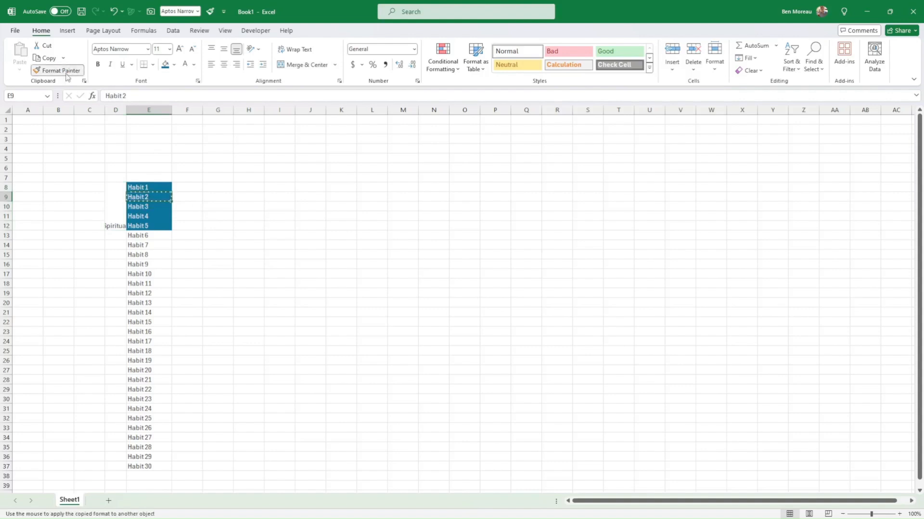
click(118, 216)
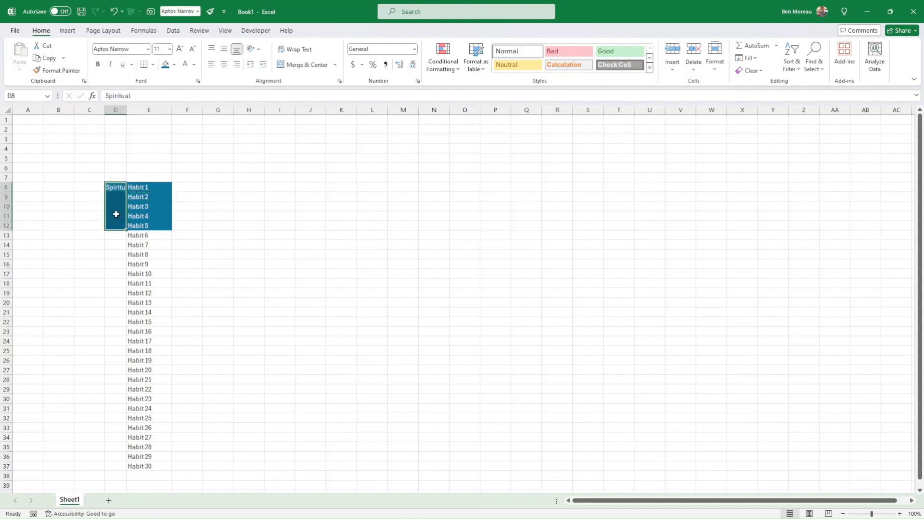
click(301, 67)
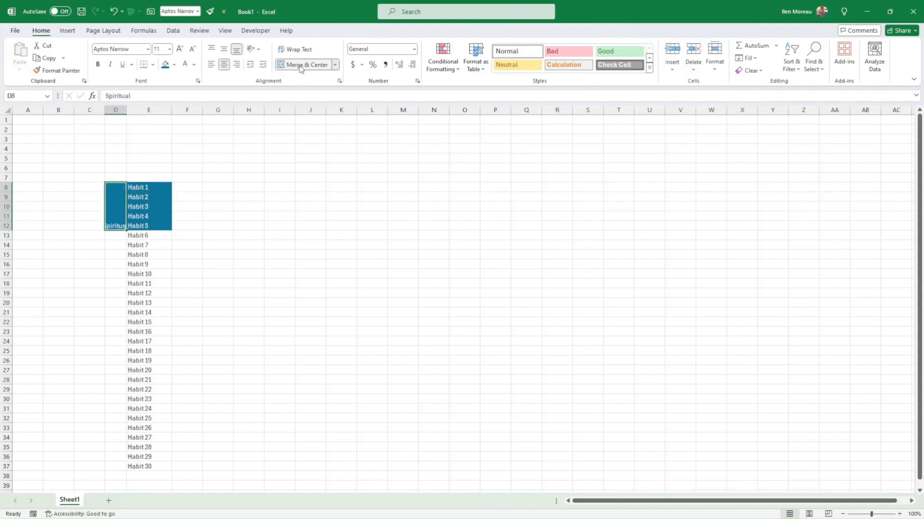
Step: Rotate the Spiritual label's text up, align it to the vertical middle and make it bold
click(260, 50)
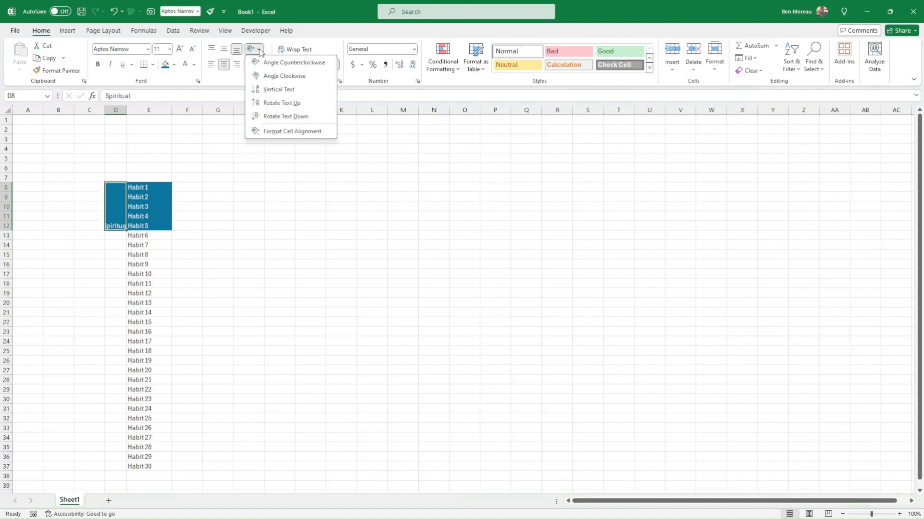
click(284, 104)
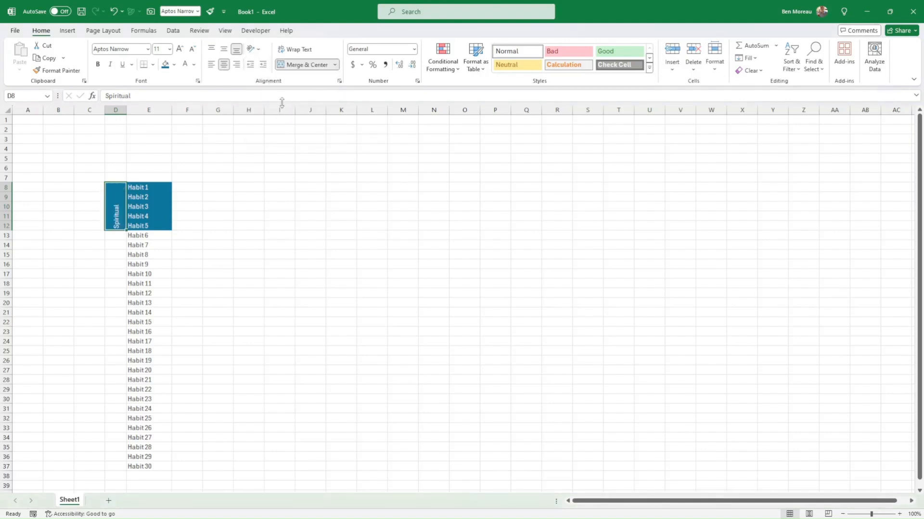
click(226, 50)
click(98, 64)
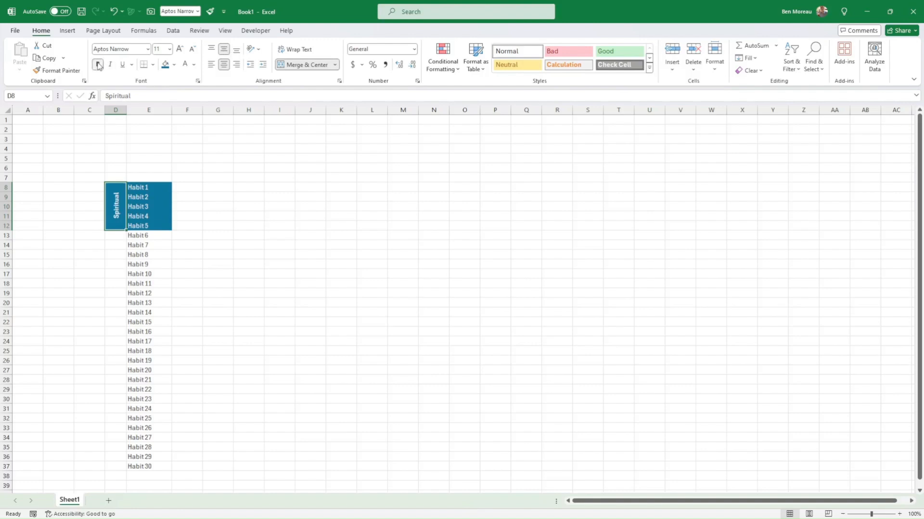
click(160, 194)
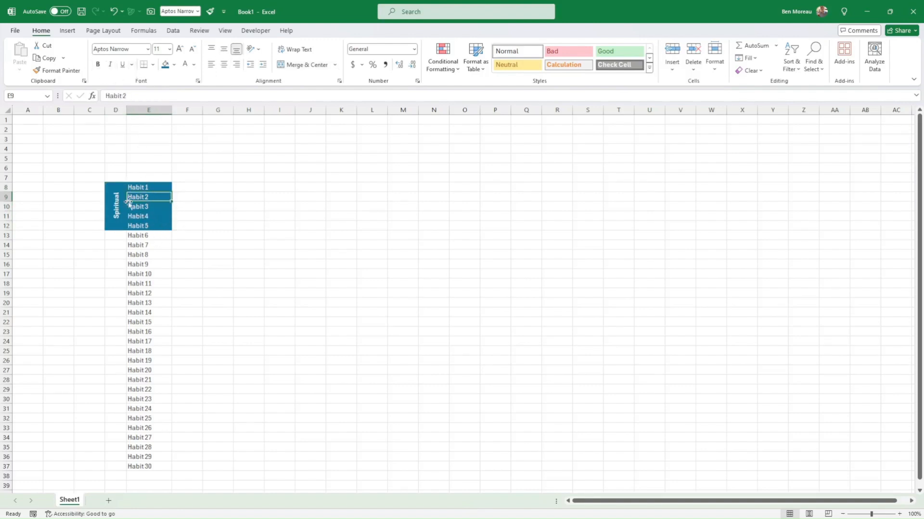
drag(119, 188, 137, 223)
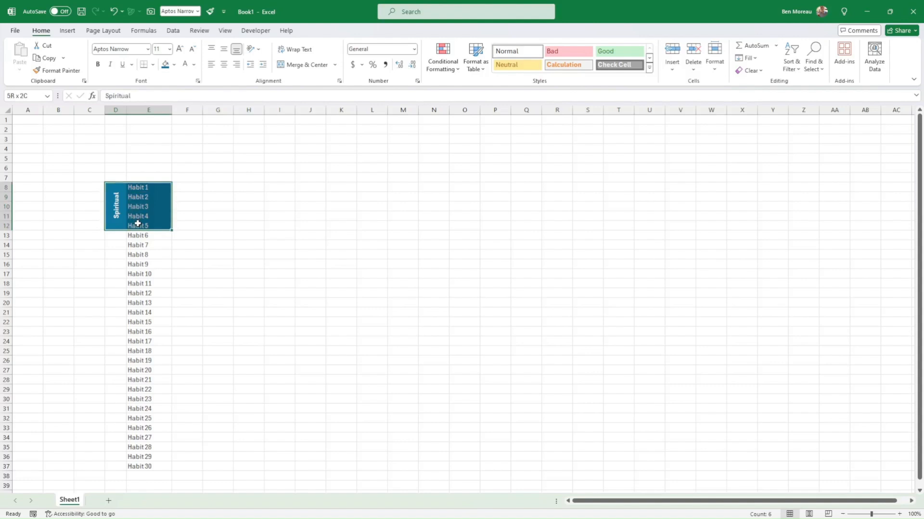
click(112, 217)
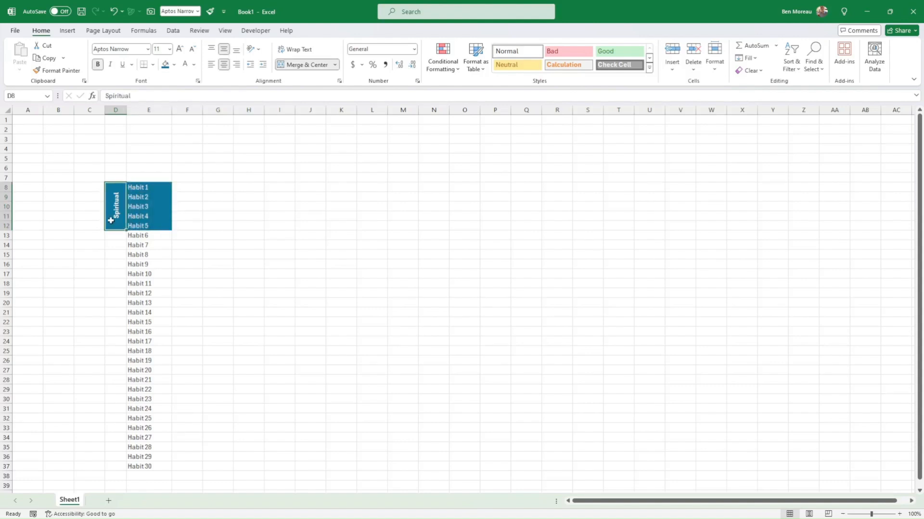
Step: Fill Habit 6 to Habit 10 (E13:E17) with a medium-light shade of the same blue theme color
click(138, 235)
drag(139, 235, 140, 274)
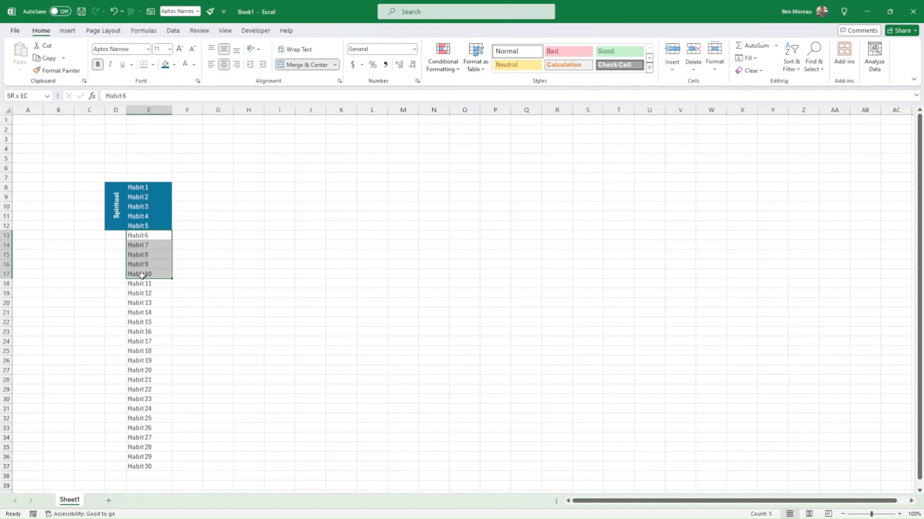
click(175, 65)
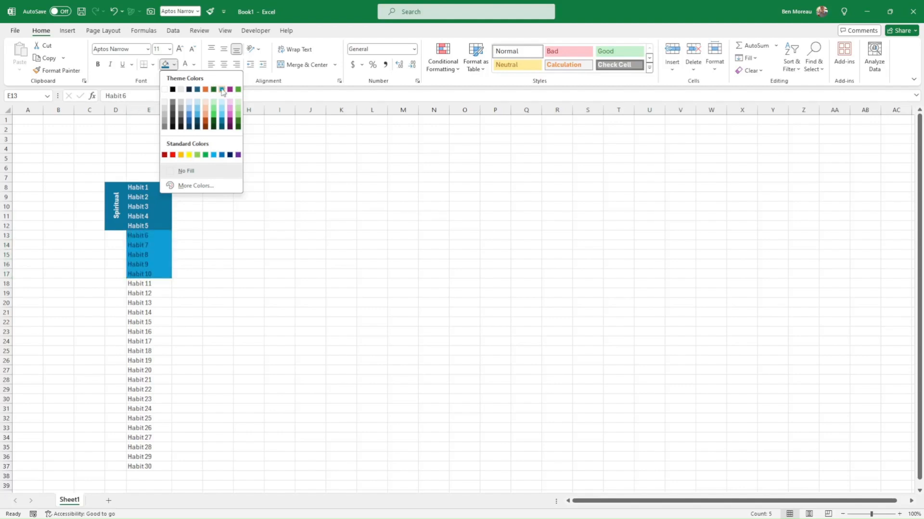
click(222, 116)
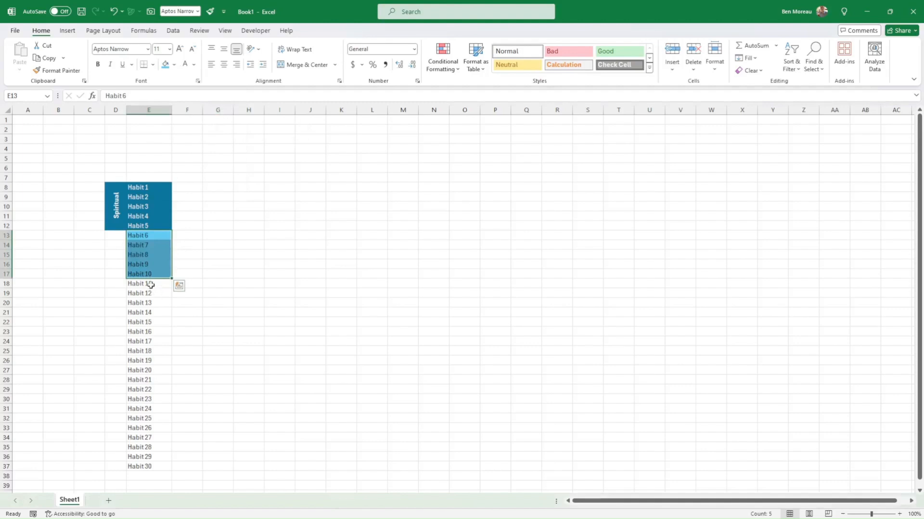
Step: Fill Habit 11 to Habit 15 (E18:E22) with a still lighter shade of the same blue
drag(151, 284, 154, 322)
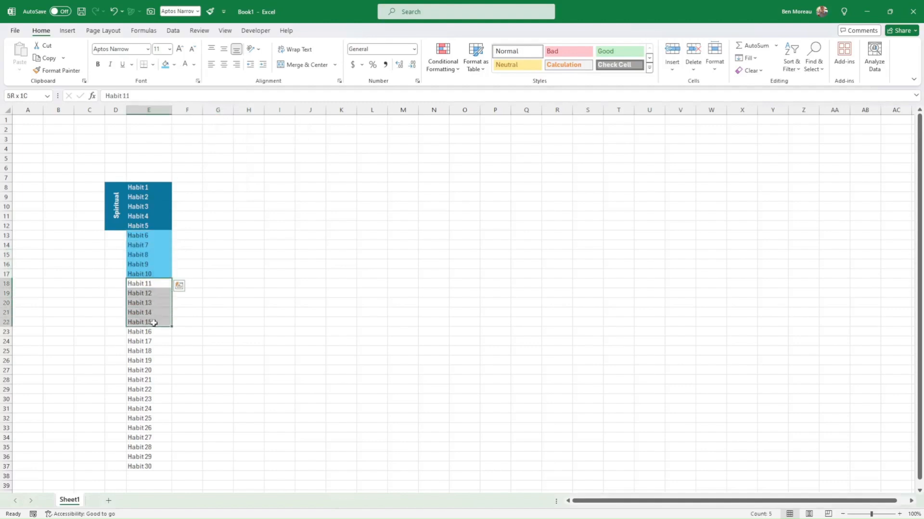
click(174, 65)
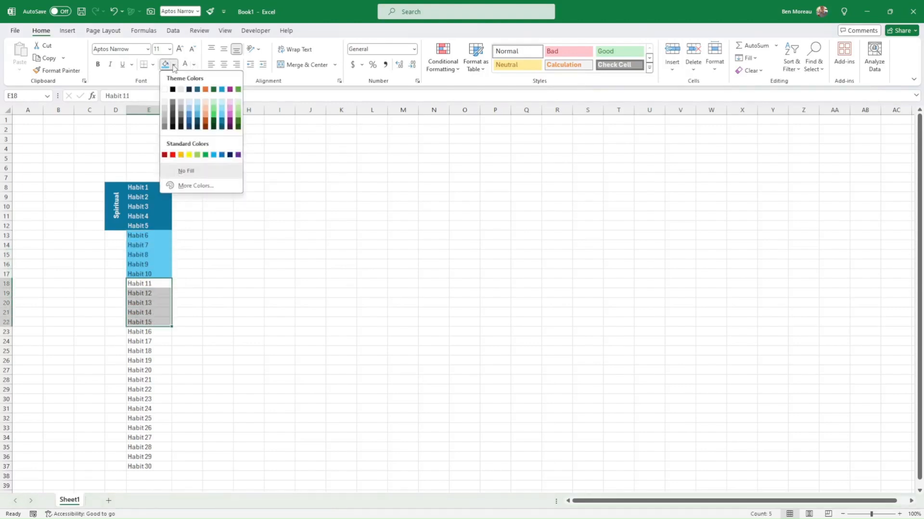
click(222, 111)
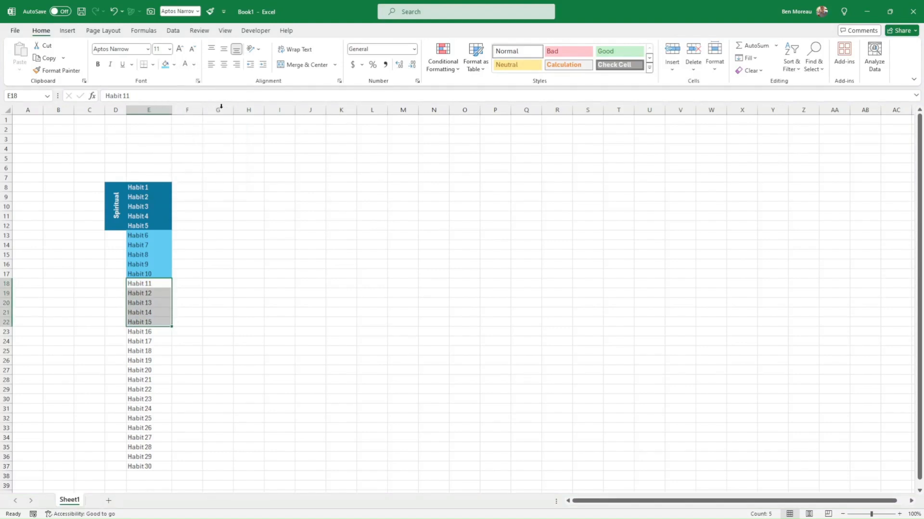
click(216, 234)
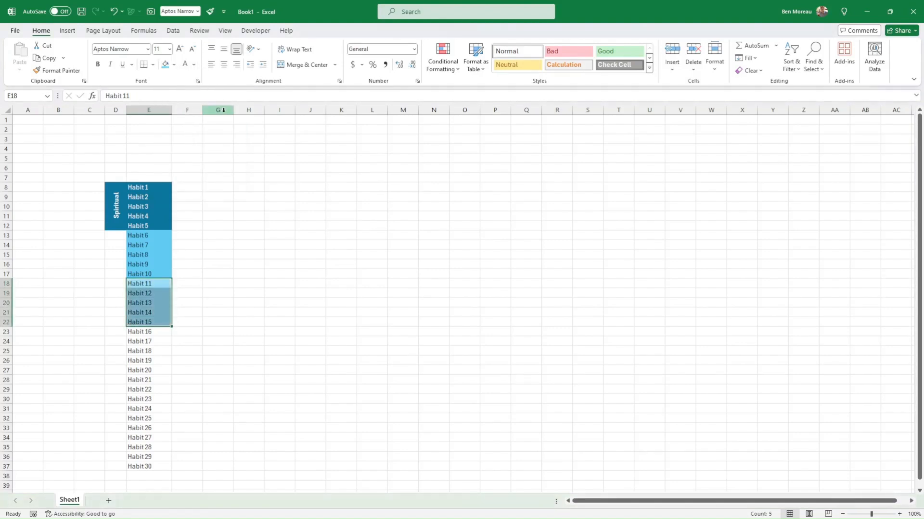
Step: Copy the merged Spiritual label and paste it into D13:D17 beside Habit 6 to Habit 10
click(117, 188)
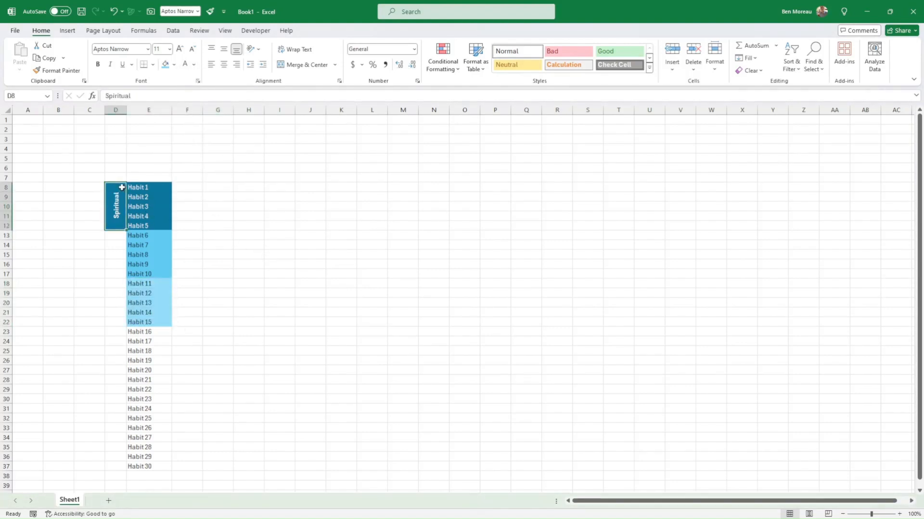
click(119, 235)
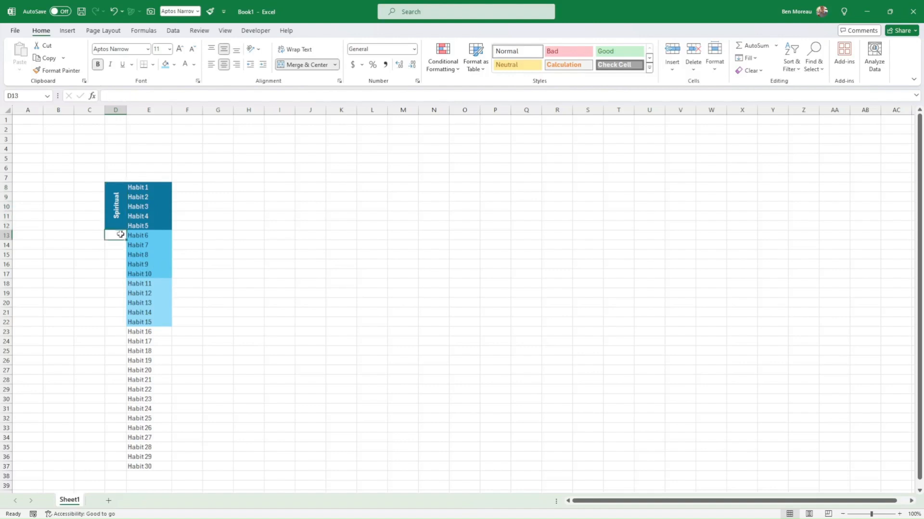
click(115, 219)
key(ctrl+c)
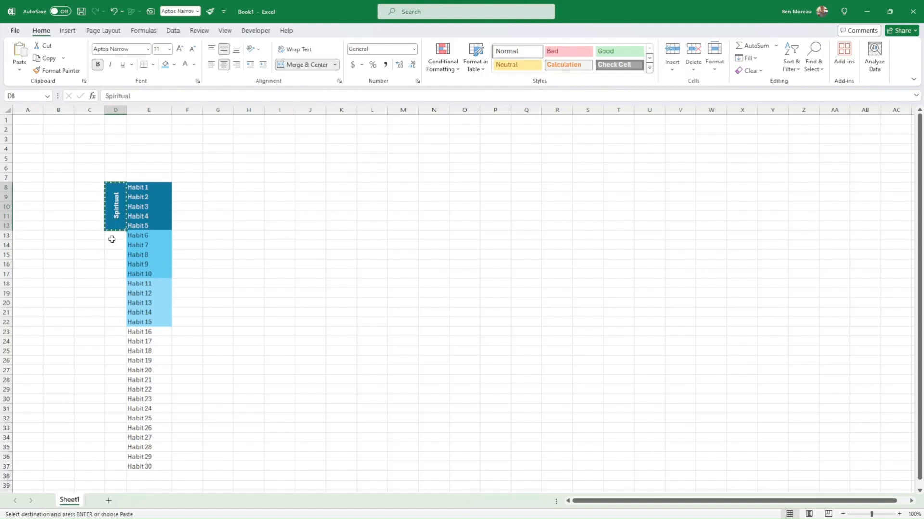
click(114, 235)
key(ctrl+v)
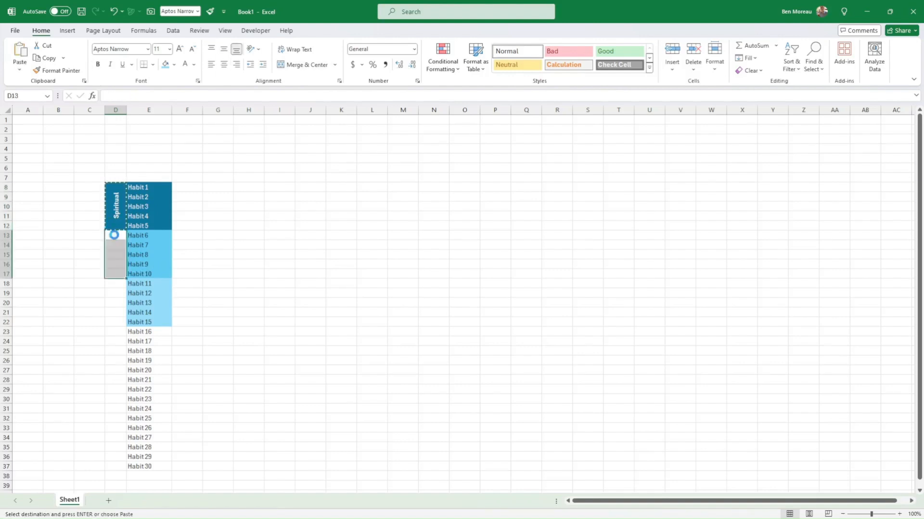
Step: Fill the label beside Habit 6 to Habit 10 light blue and copy it to D18:D22 as the Relationships label
click(166, 65)
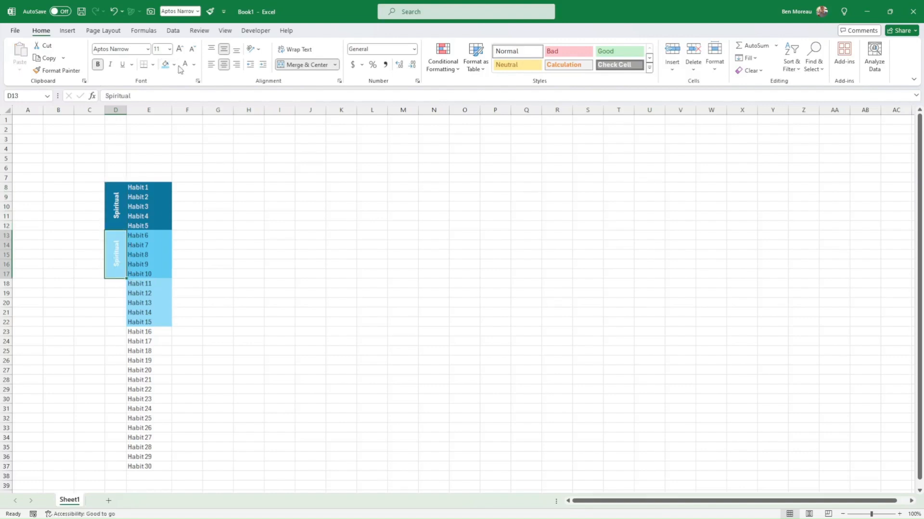
key(ctrl+c)
click(116, 284)
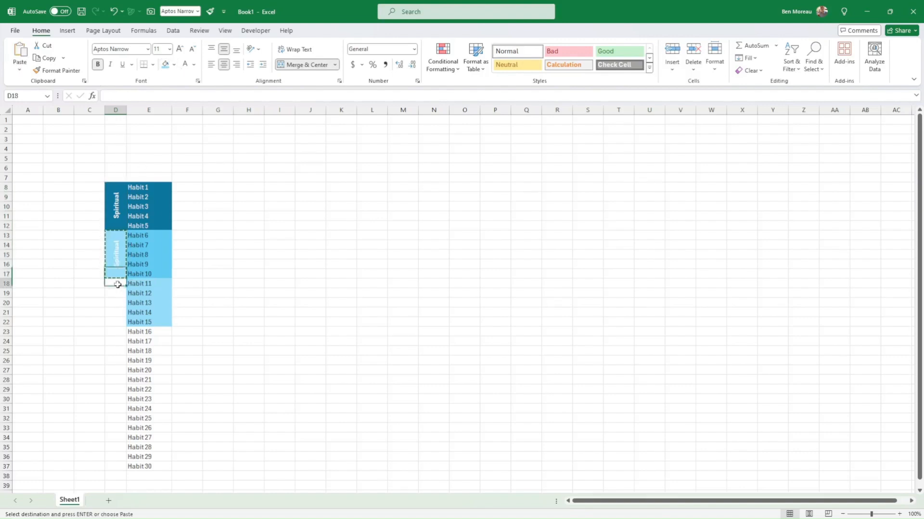
key(ctrl+v)
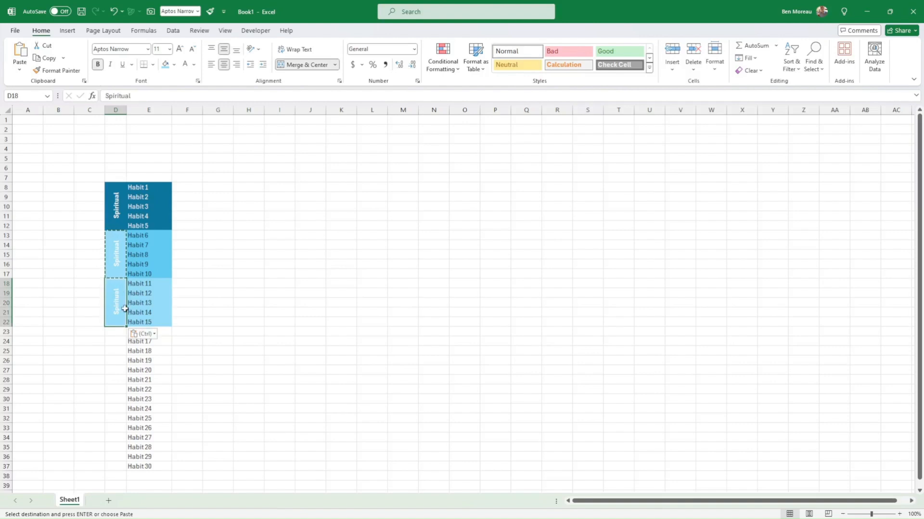
text(Relationships)
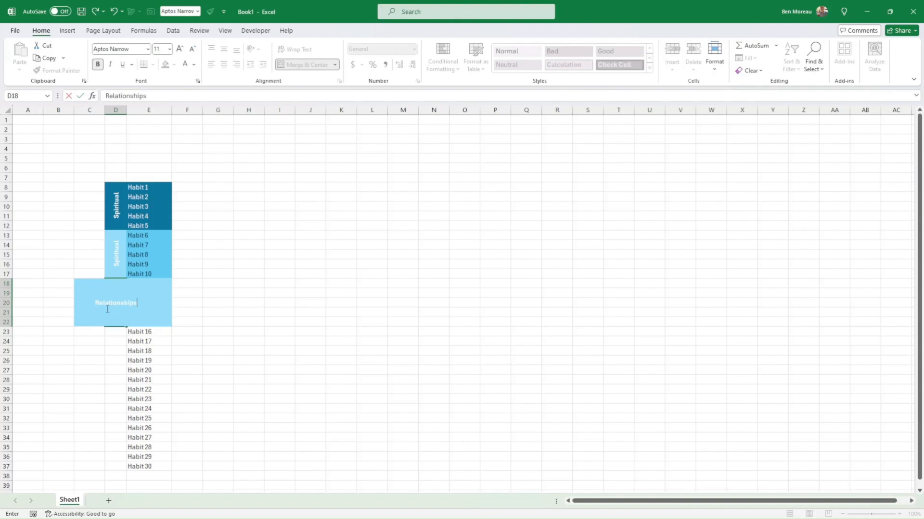
key(Return)
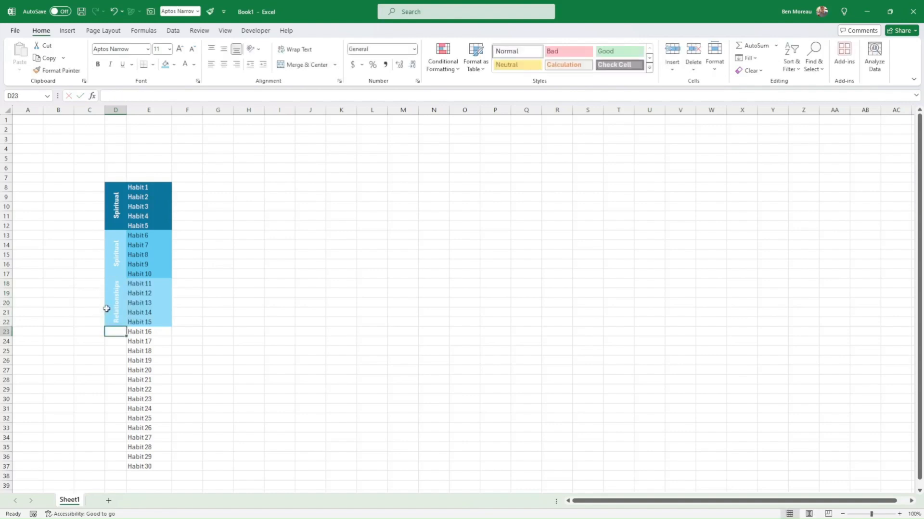
Step: Change the label in D13:D17 to Health and fill it with the same medium-light blue as Habit 6 to Habit 10
key(Up)
key(Up)
text(H)
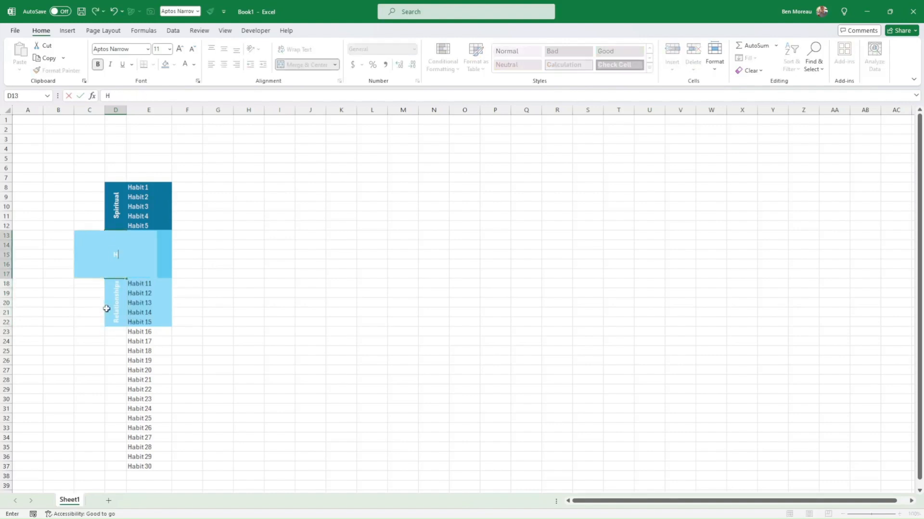
key(ctrl+Return)
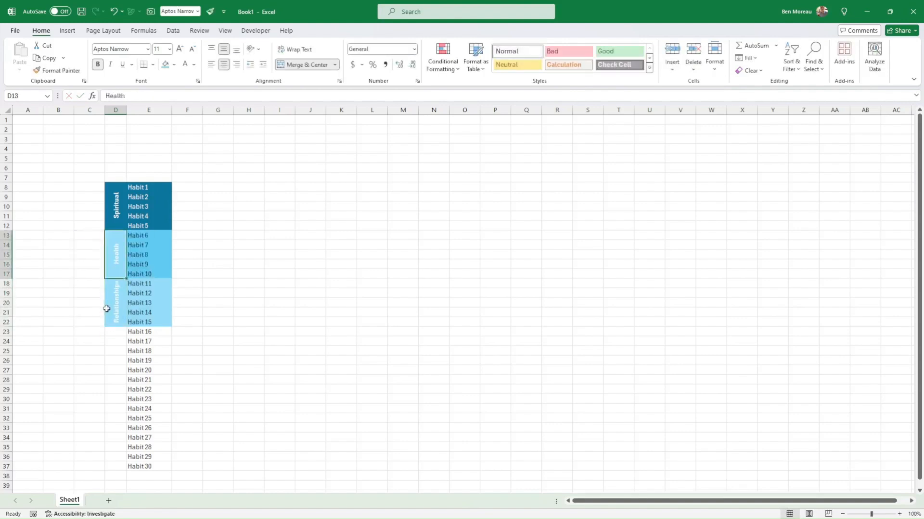
click(174, 64)
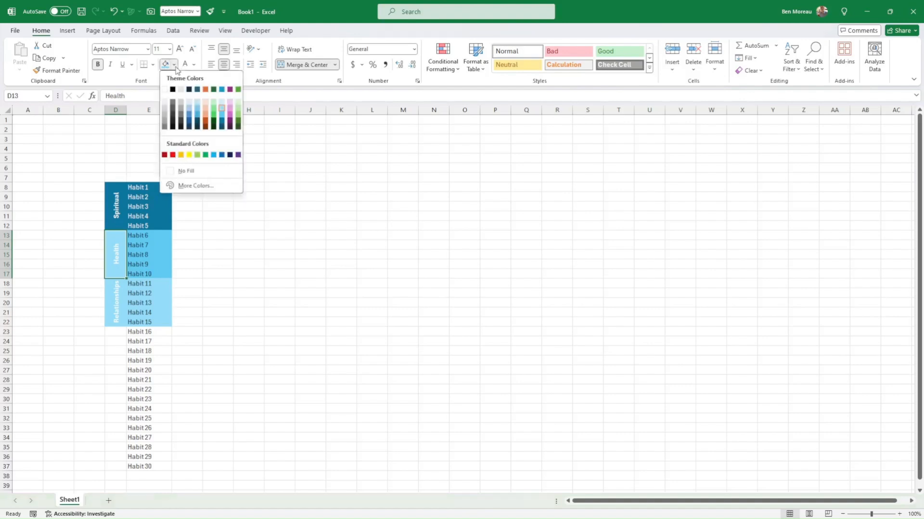
click(222, 109)
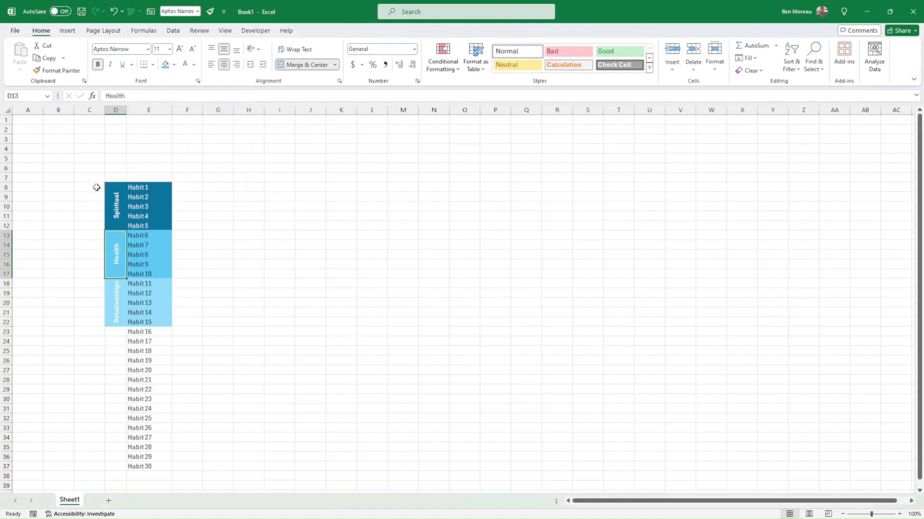
Step: Merge and center C8:C22 beside the three category labels and fill it with the dark teal theme color
drag(96, 187, 69, 296)
drag(82, 323, 85, 324)
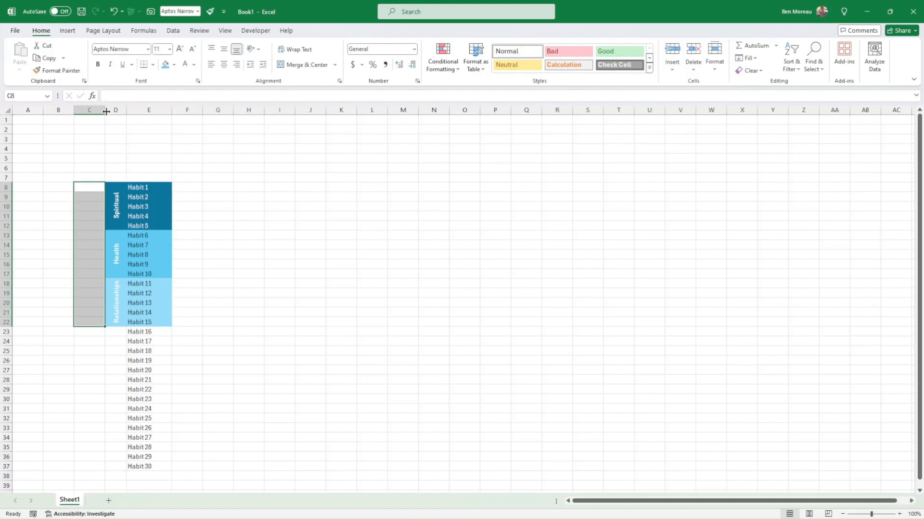
click(309, 65)
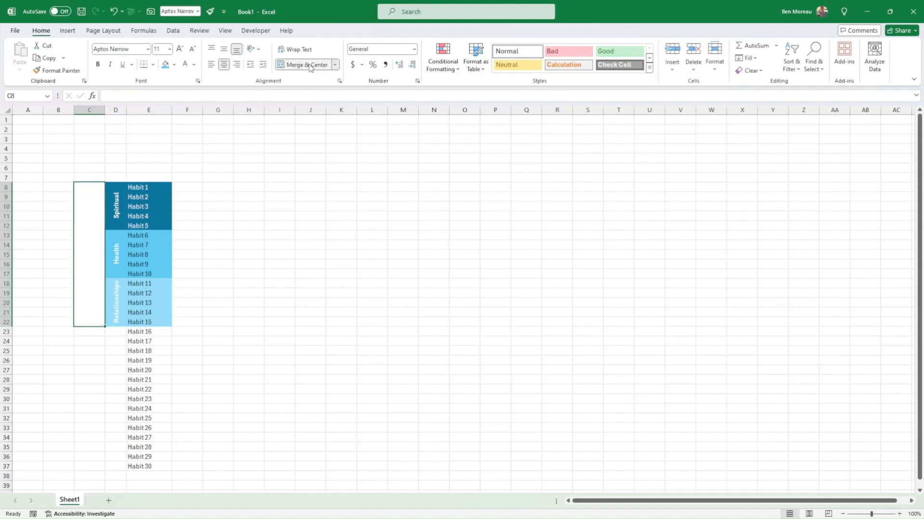
click(176, 65)
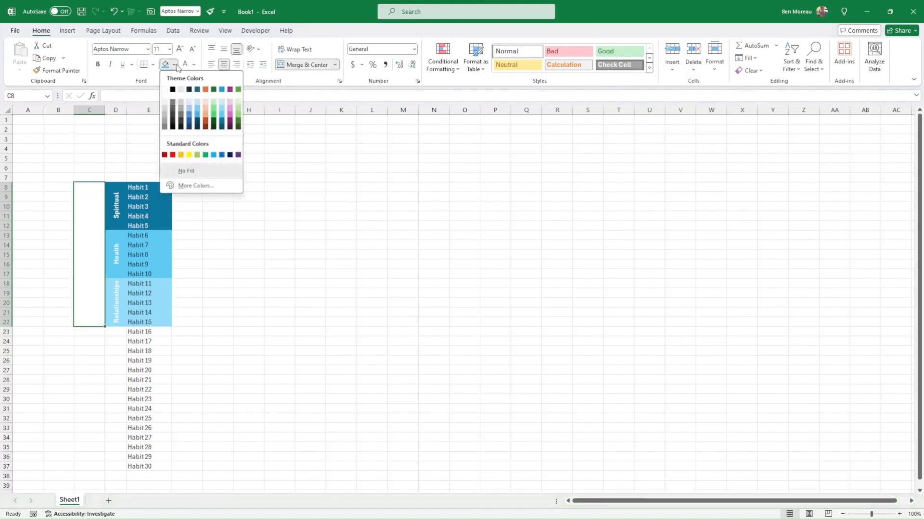
click(197, 89)
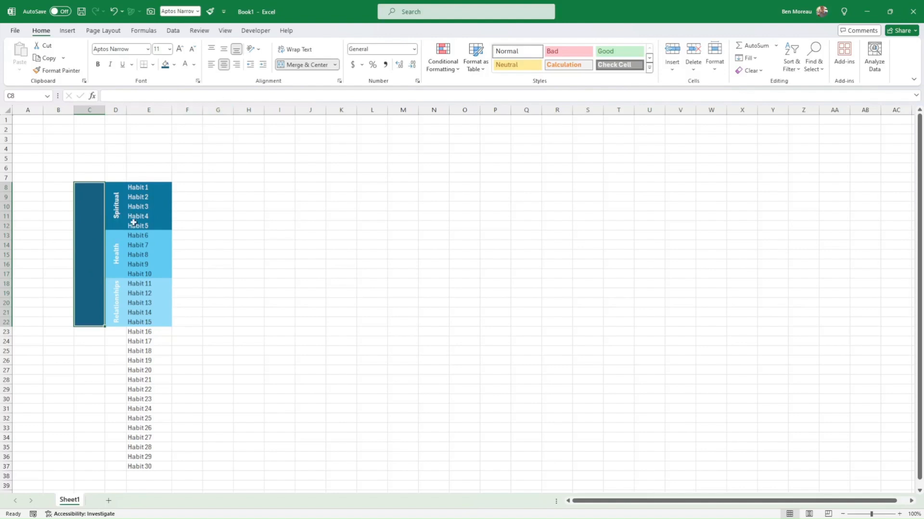
Step: Enter HOME in the merged cell C8:C22 and make its text white
text(HOME)
click(95, 246)
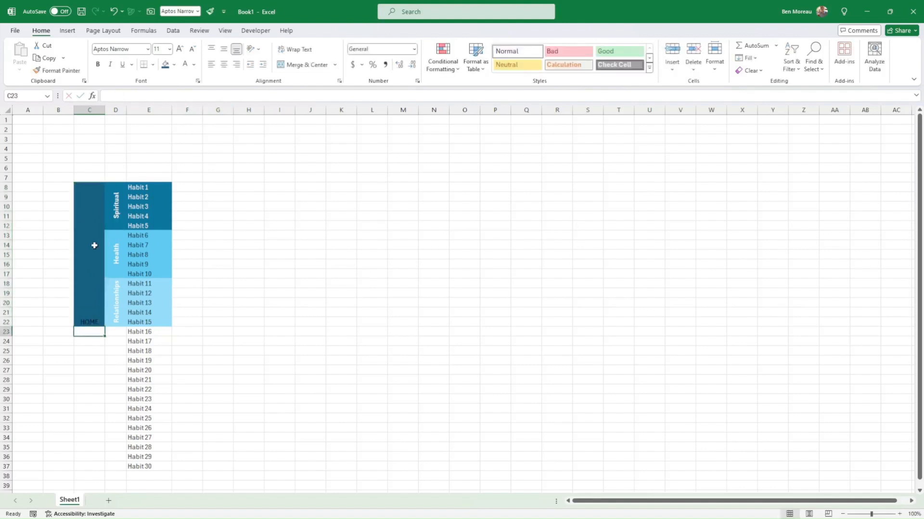
click(184, 64)
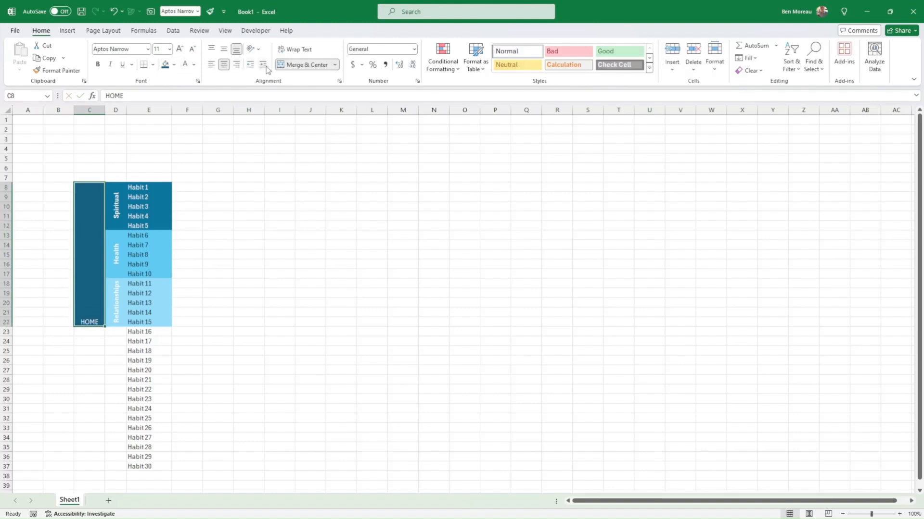
Step: Turn on text wrapping for HOME, rotate it up, and make it bold and middle-aligned
click(296, 51)
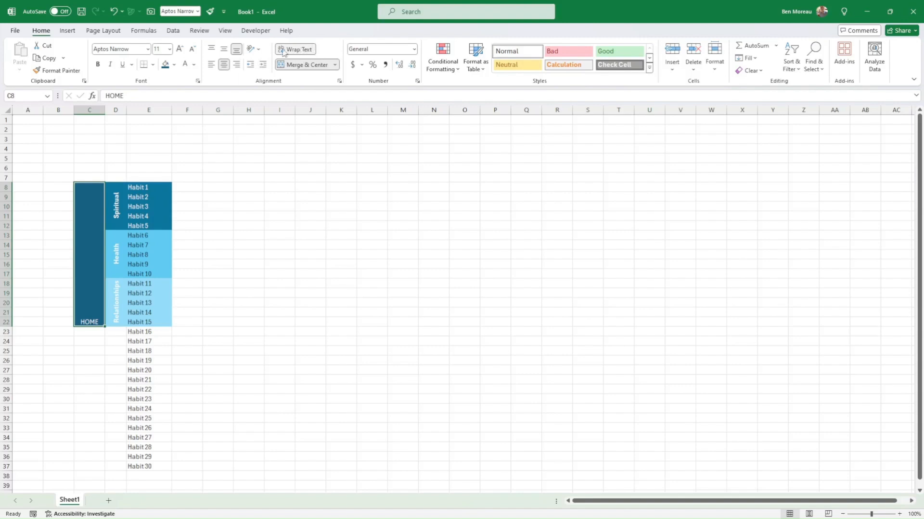
click(253, 49)
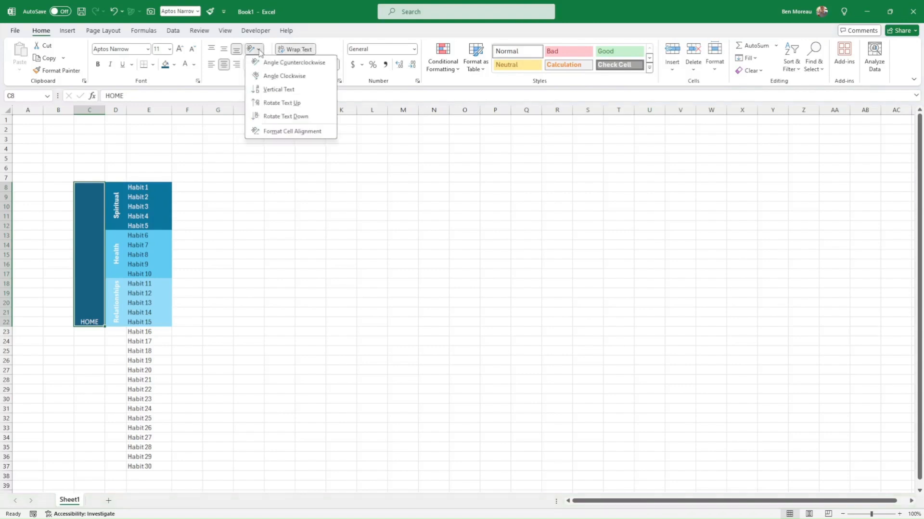
click(281, 104)
key(ctrl+b)
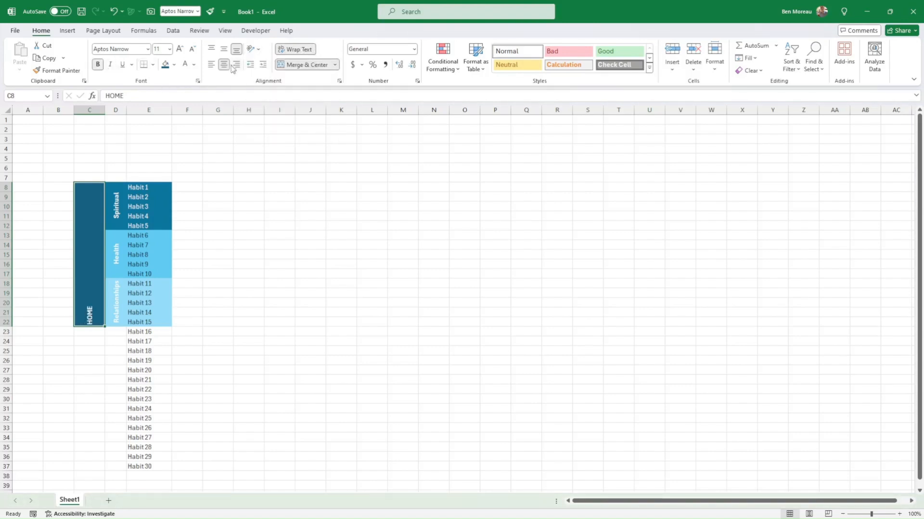
click(224, 50)
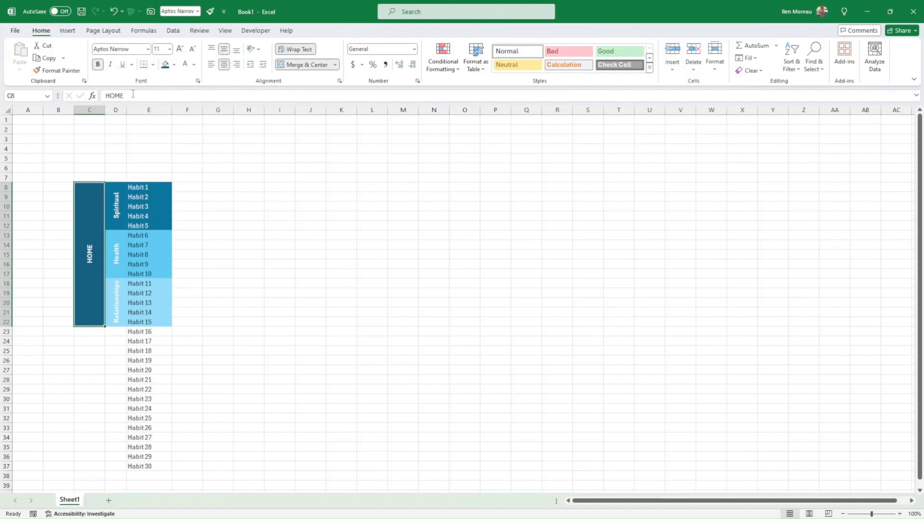
Step: Narrow column C so columns C and D have the same width
drag(116, 110, 95, 110)
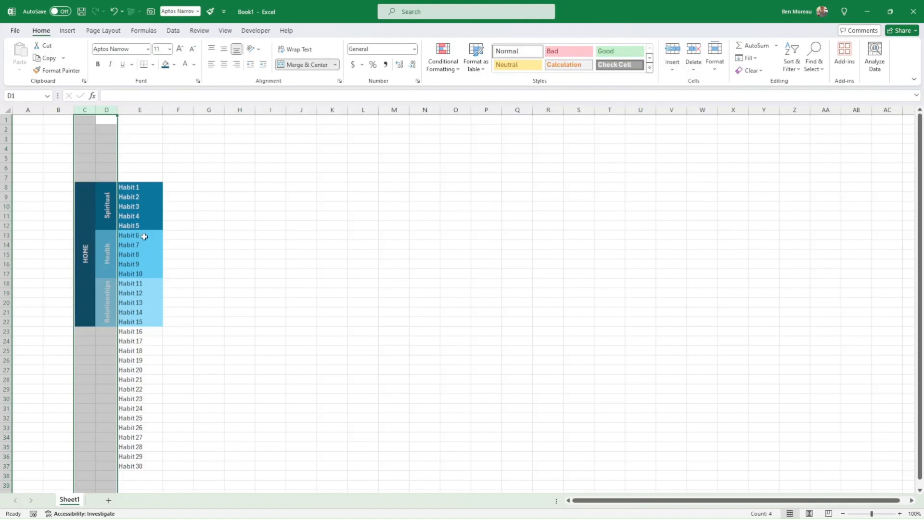
click(87, 246)
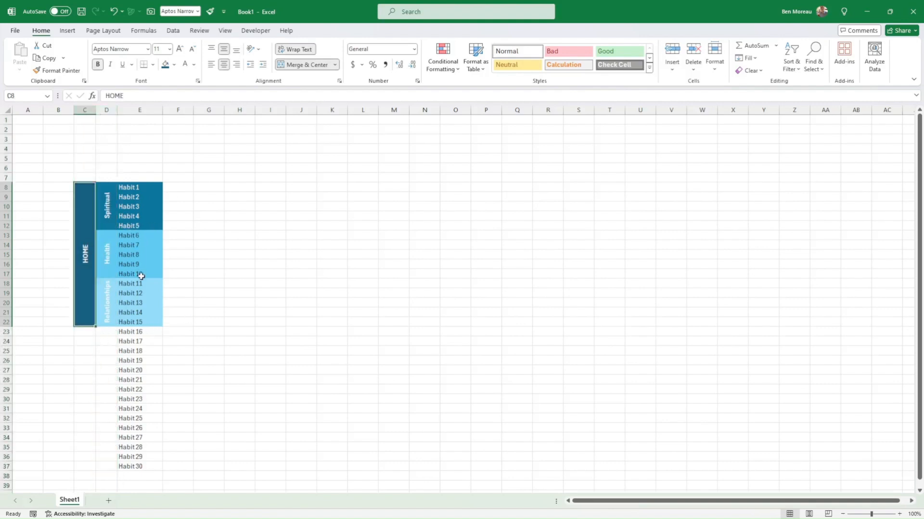
click(108, 215)
Step: Copy the formatting of the HOME block (C8:E22) onto C23:E37 around Habit 16 to Habit 30 with Format Painter
scroll(148, 262, down, 2)
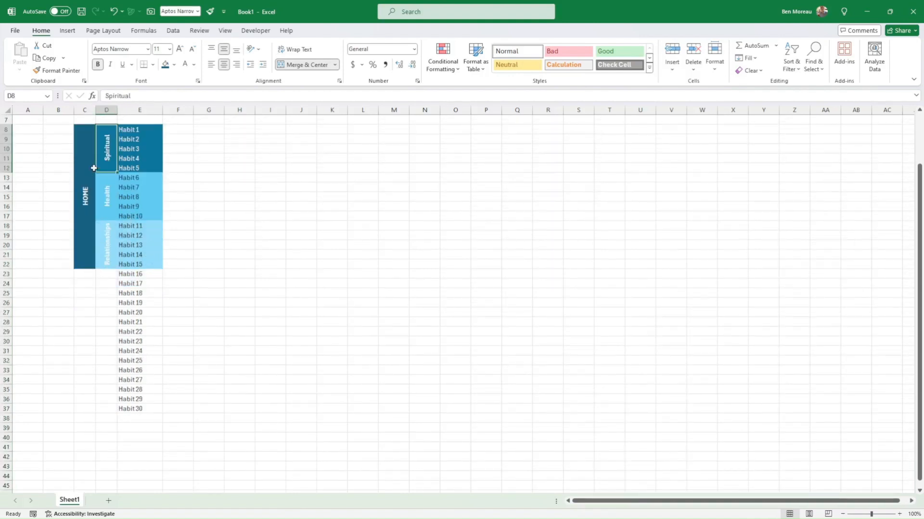
click(89, 131)
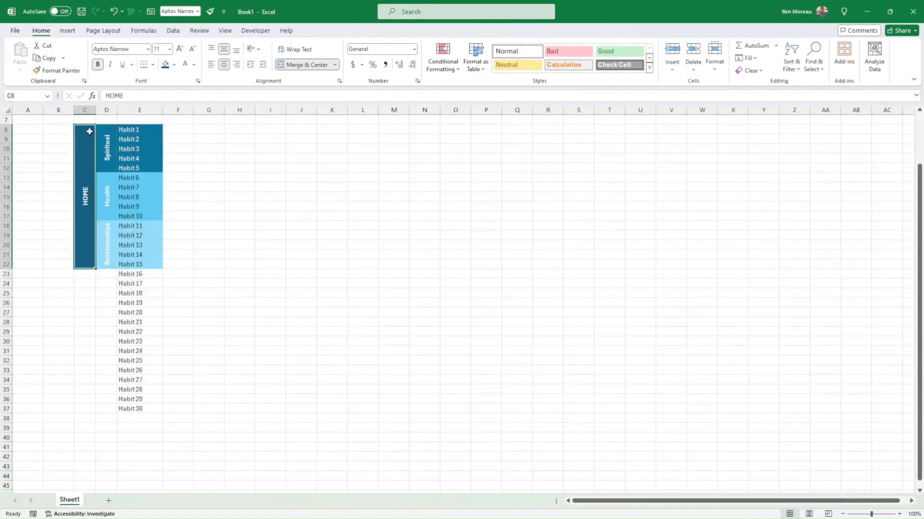
drag(89, 131, 129, 135)
key(ctrl+c)
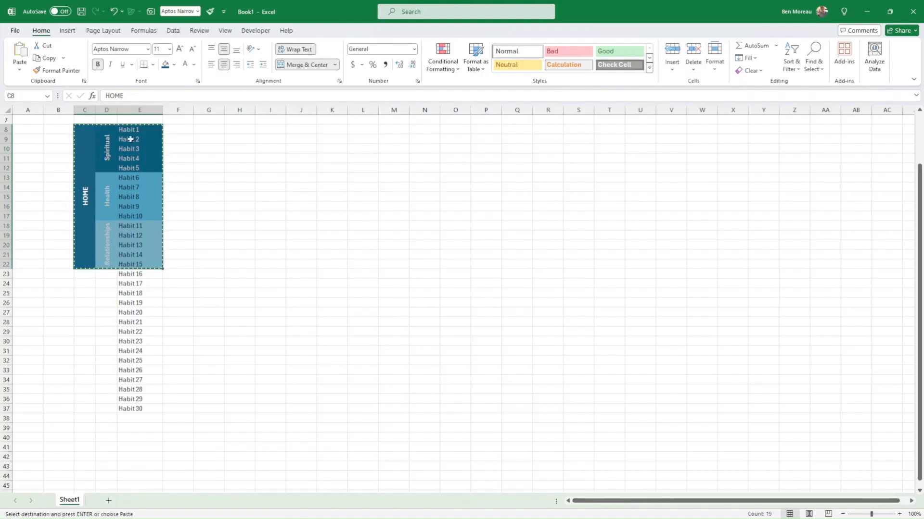
click(85, 273)
mouse_move(78, 128)
mouse_down()
mouse_move(113, 160)
mouse_move(128, 202)
mouse_up()
click(73, 74)
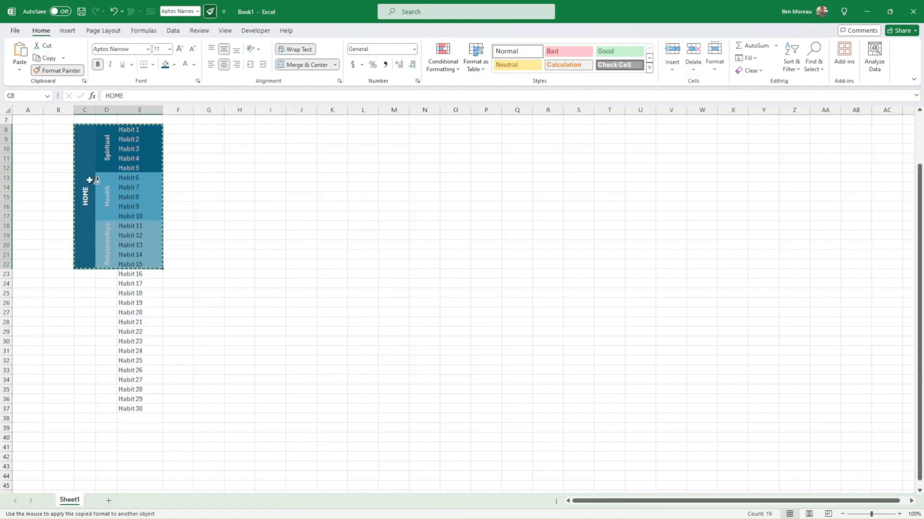
click(85, 272)
click(94, 284)
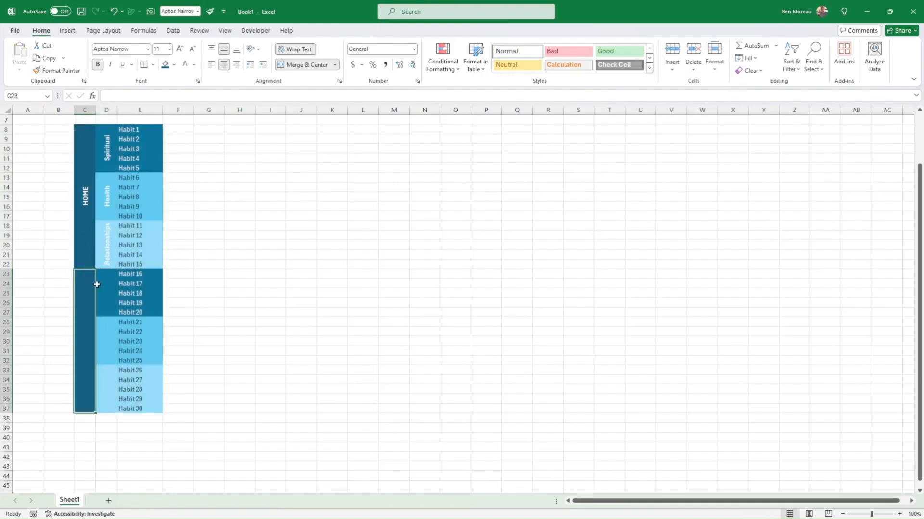
click(112, 293)
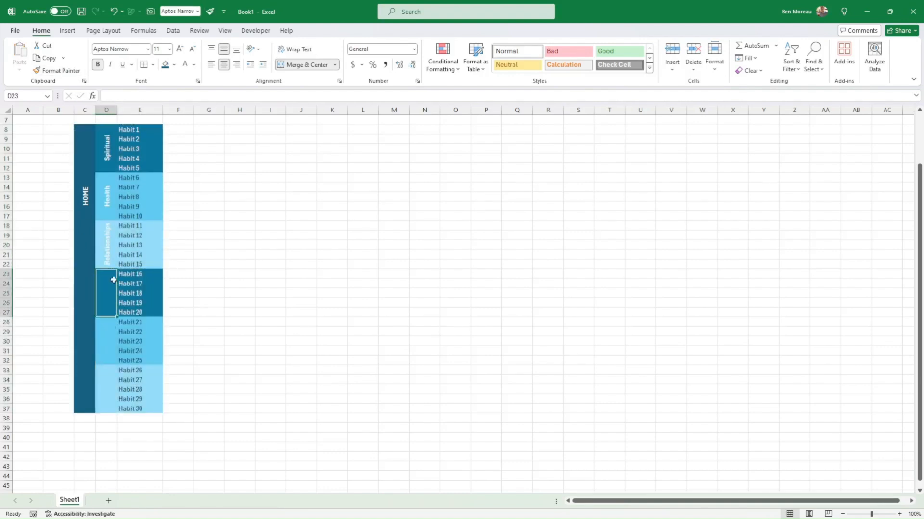
Step: Fill the merged cell C23:C37 with a darker shade of the purple theme color
click(86, 283)
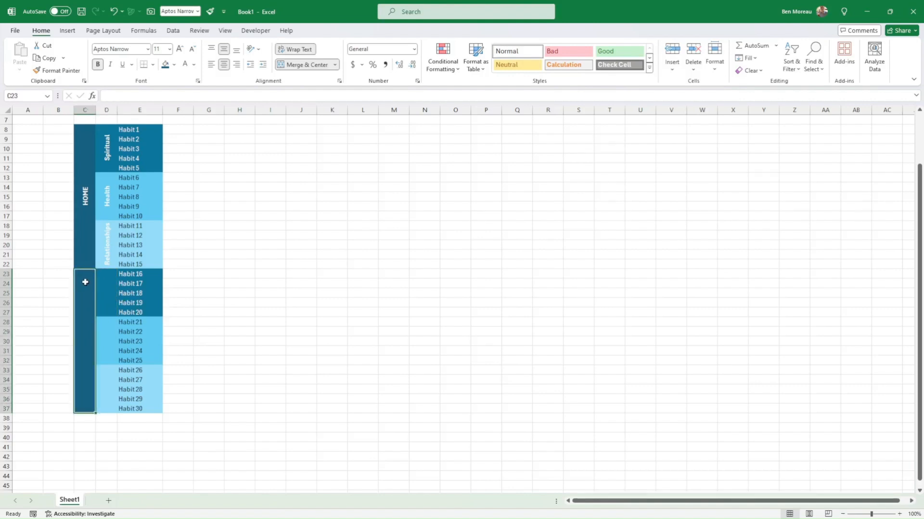
click(174, 64)
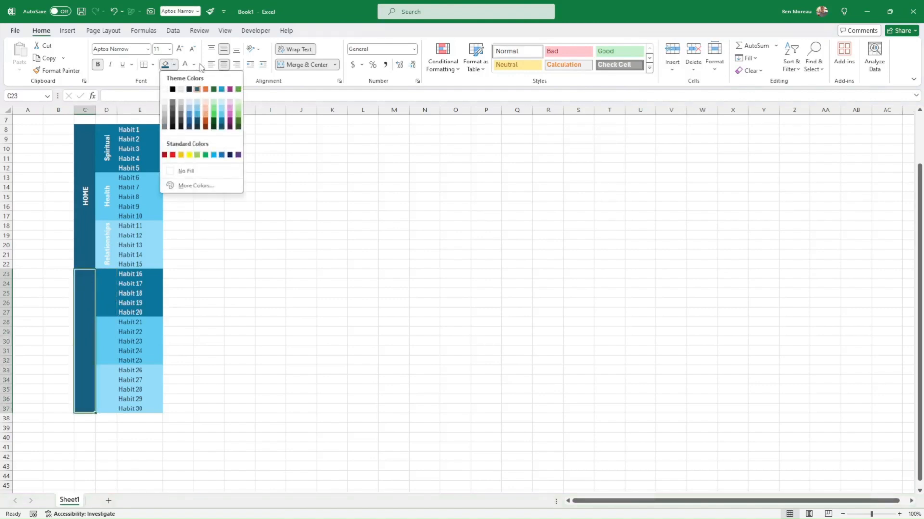
click(230, 124)
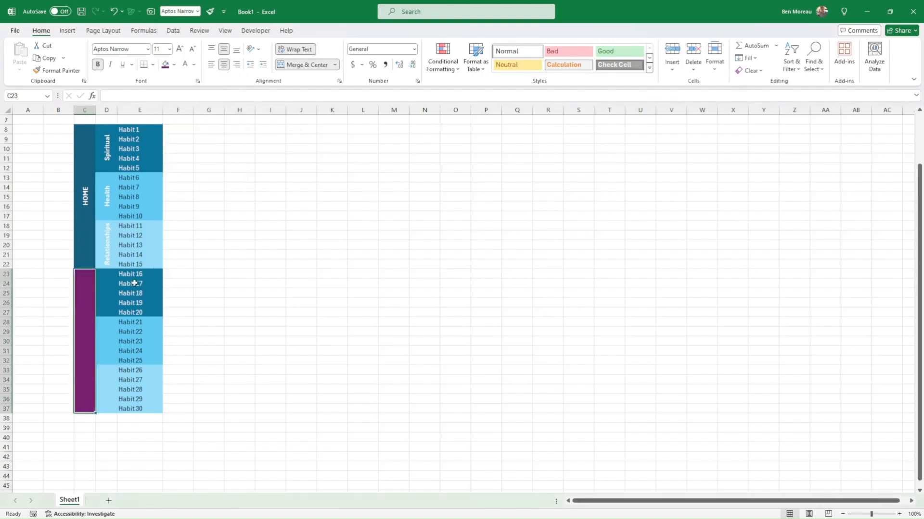
Step: Fill Habit 16 to Habit 20 and their label cell (D23:E27) with the base purple theme color
click(104, 273)
drag(104, 273, 132, 288)
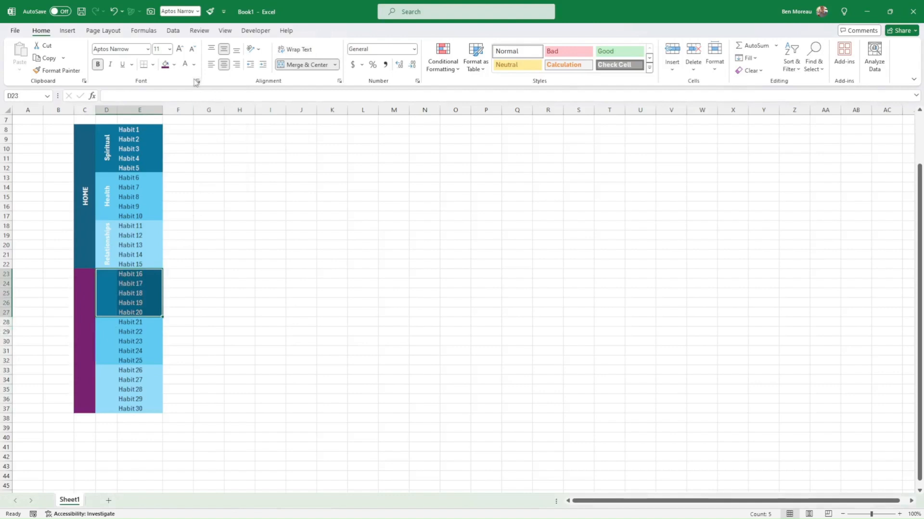
click(175, 66)
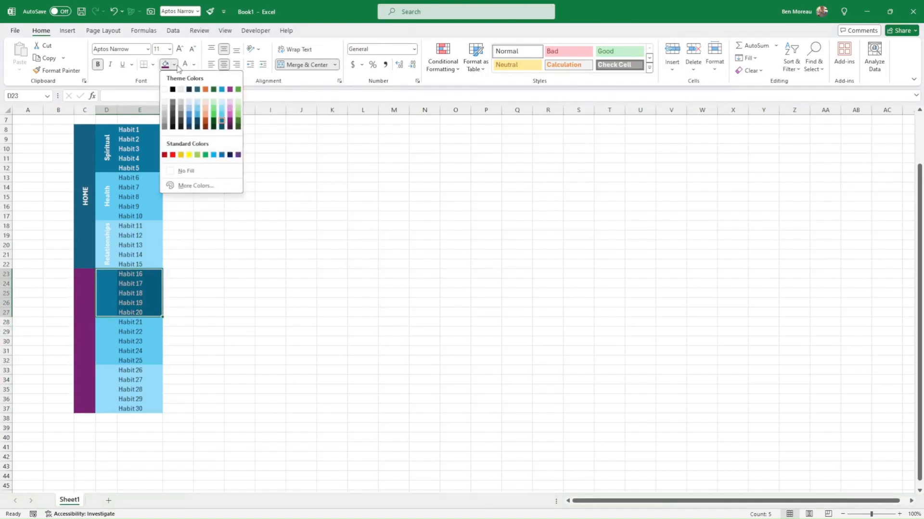
click(230, 89)
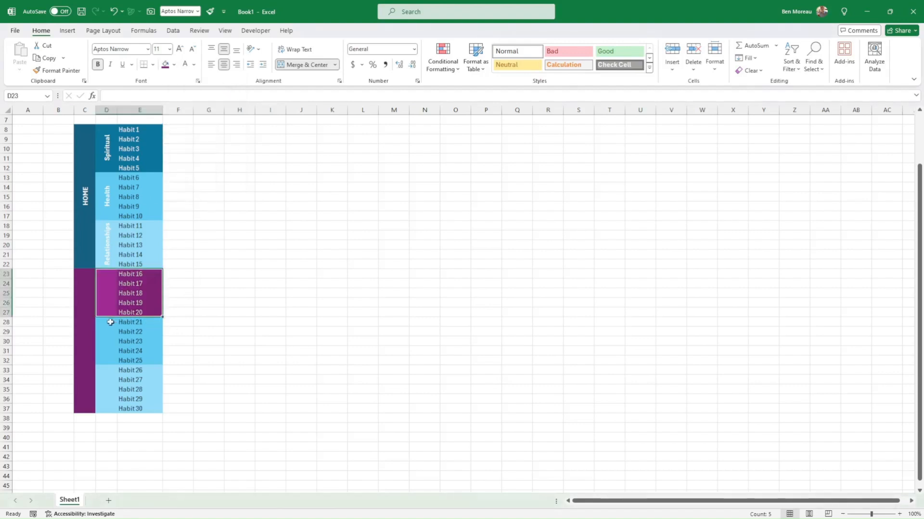
Step: Fill Habit 21 to Habit 25 and their label cell (D28:E32) with a lighter shade of the purple theme color
drag(110, 322, 138, 358)
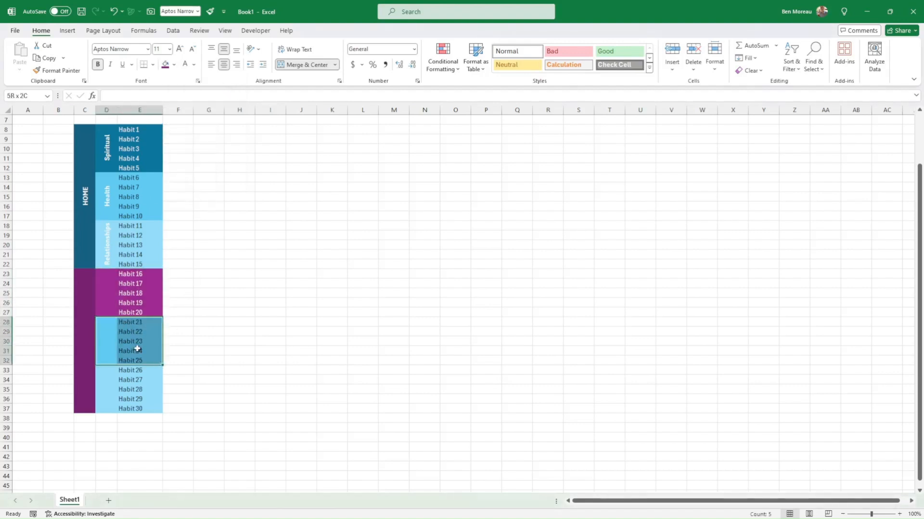
click(174, 65)
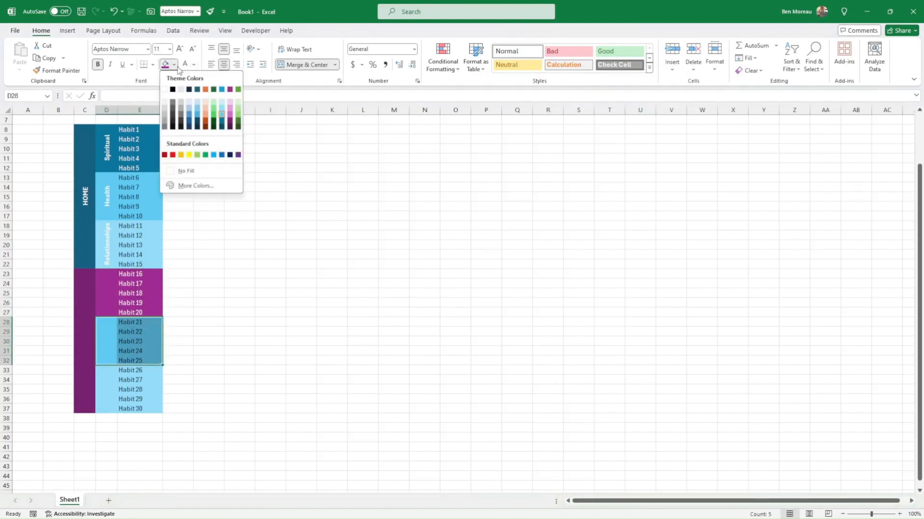
click(230, 116)
Step: Fill Habit 26 to Habit 30 and their label cell (D33:E37) with a purple theme shade paler than the block above
click(102, 368)
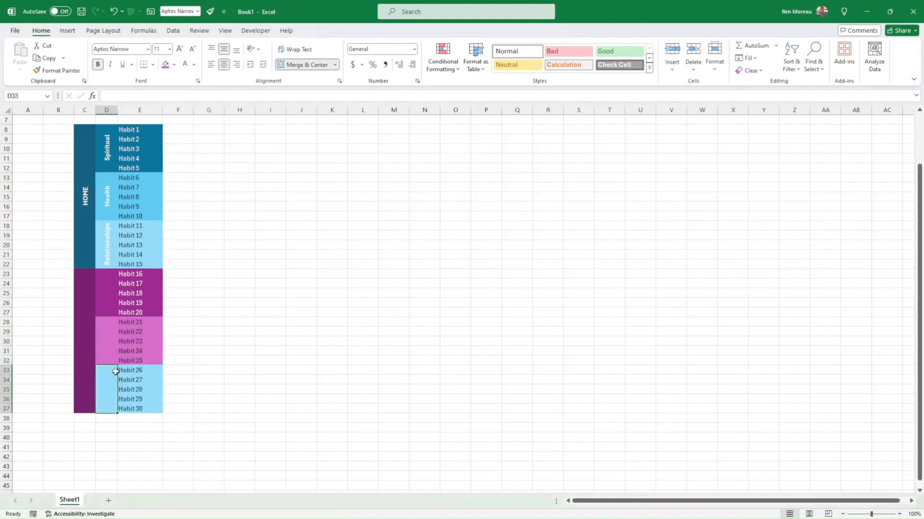
drag(115, 371, 159, 402)
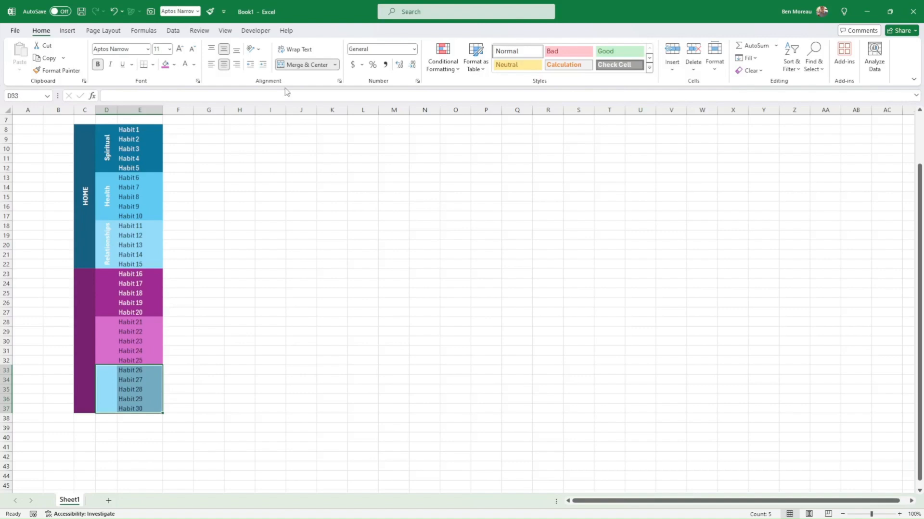
click(173, 65)
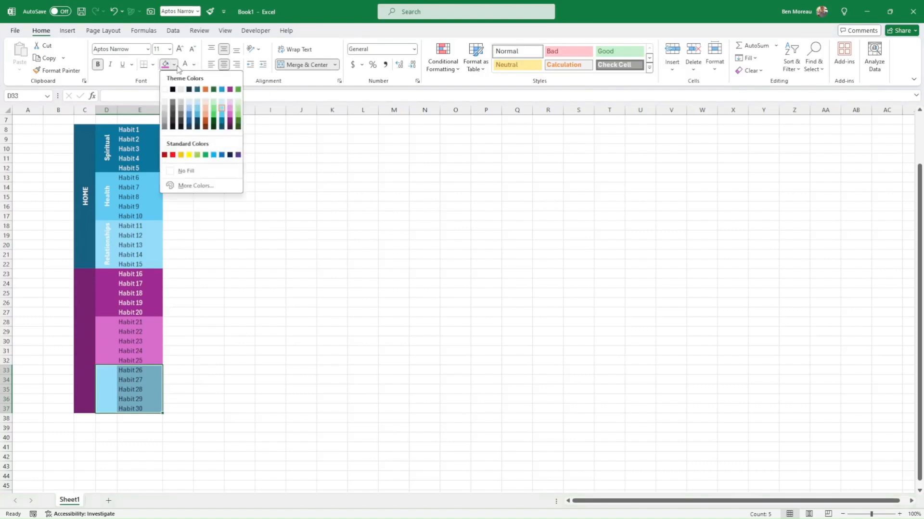
click(230, 109)
click(234, 219)
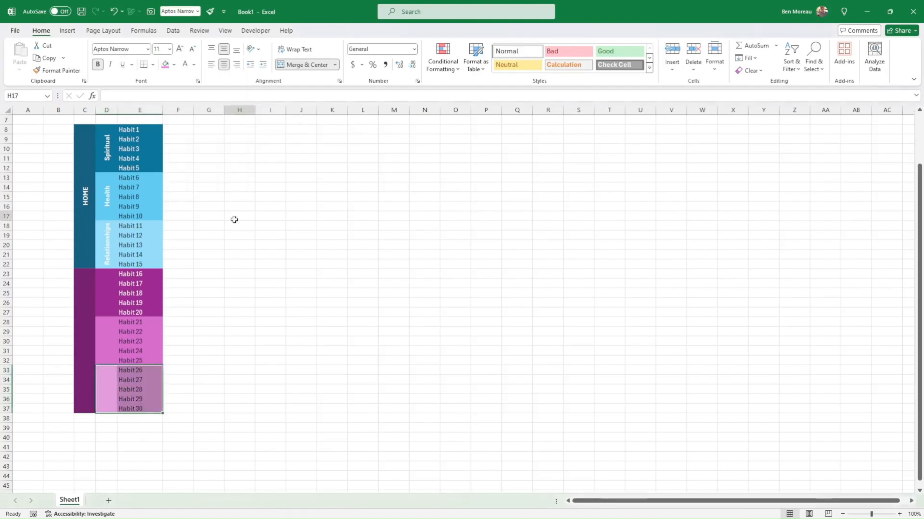
drag(234, 219, 247, 224)
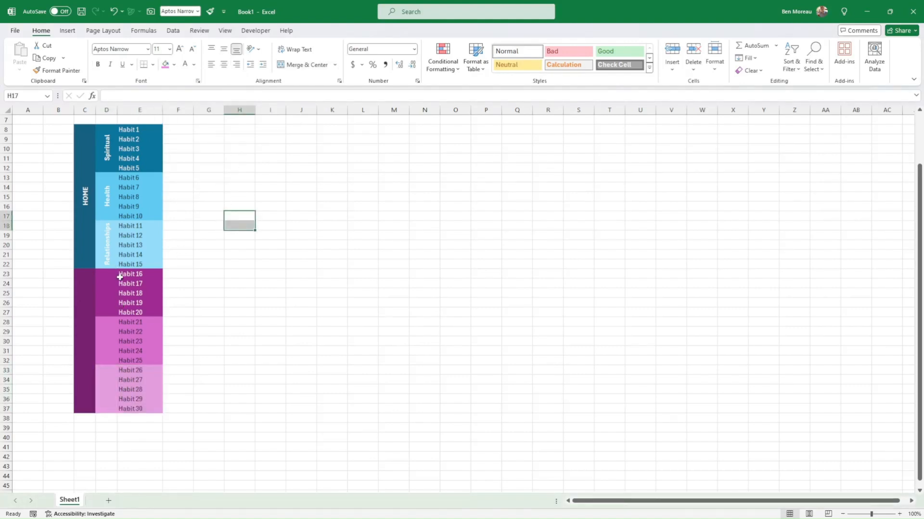
Step: Set the font color of the whole habit list (C8:E37) to white
click(84, 136)
drag(84, 137, 140, 408)
Step: Label the merged purple section cell C23:C37 as WORK
click(88, 341)
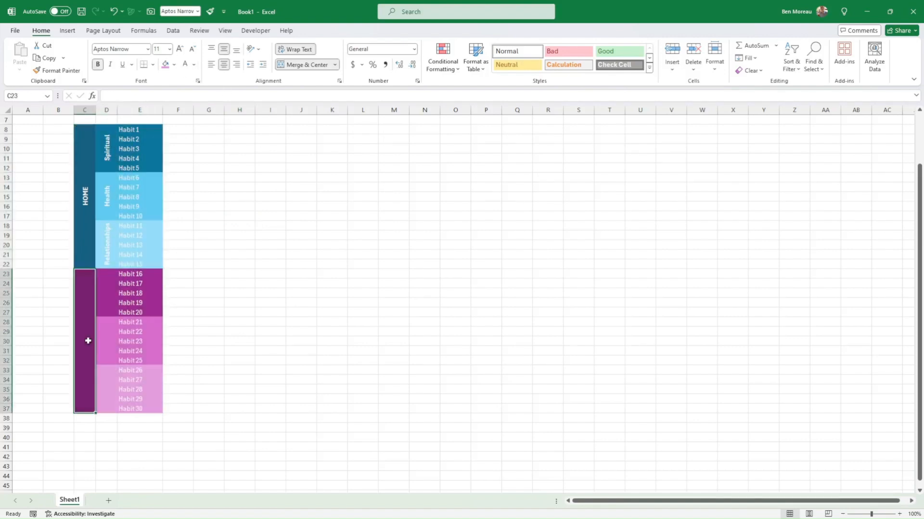
text(WORK)
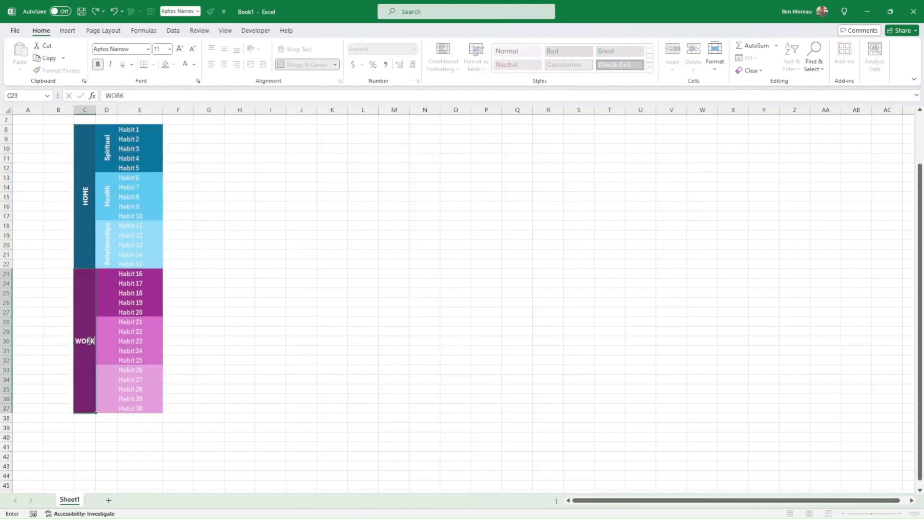
key(Return)
Step: Label the three purple category cells Work in D23, Self Dev in D28 and Work in D33
key(Up)
key(Right)
key(Up)
key(Up)
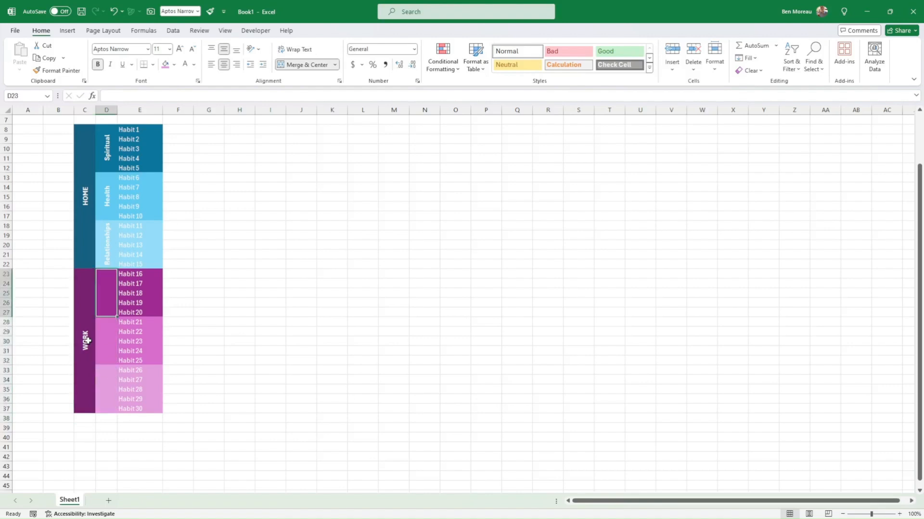
text(Work)
key(Return)
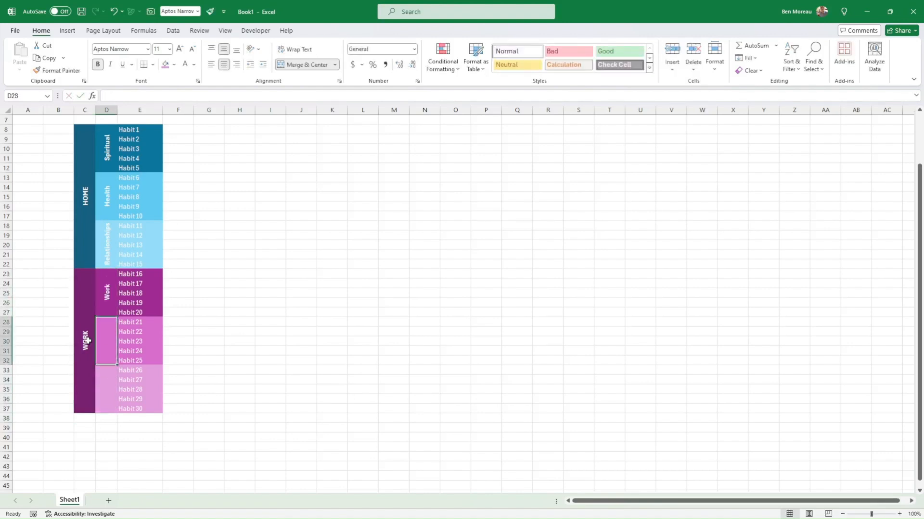
text(S)
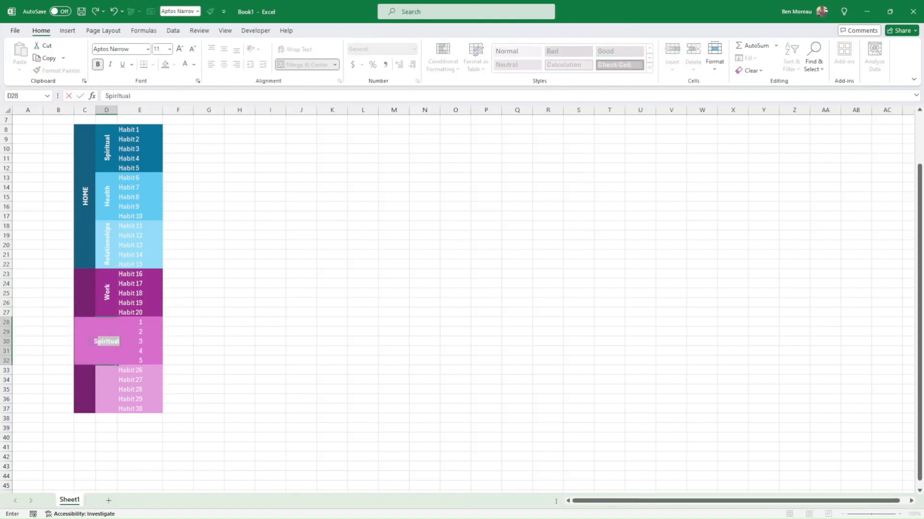
text(elf Dev)
key(Return)
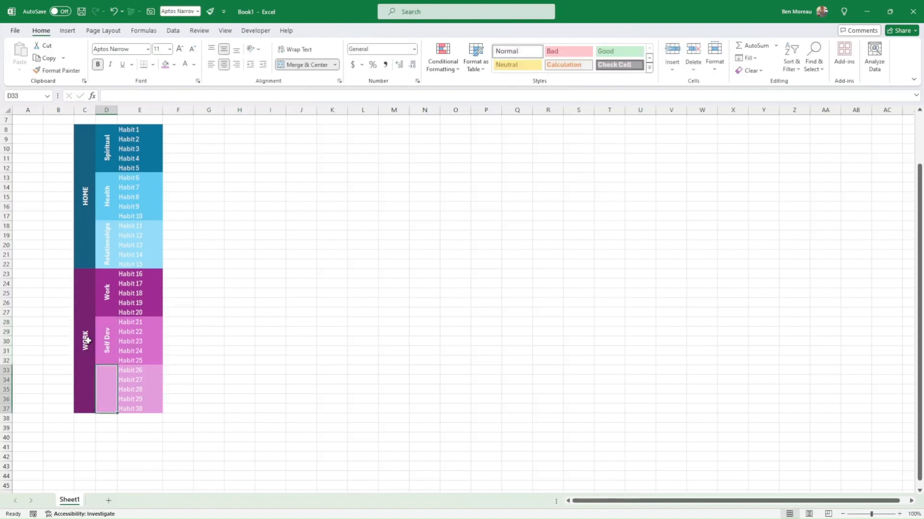
text(Work)
key(Return)
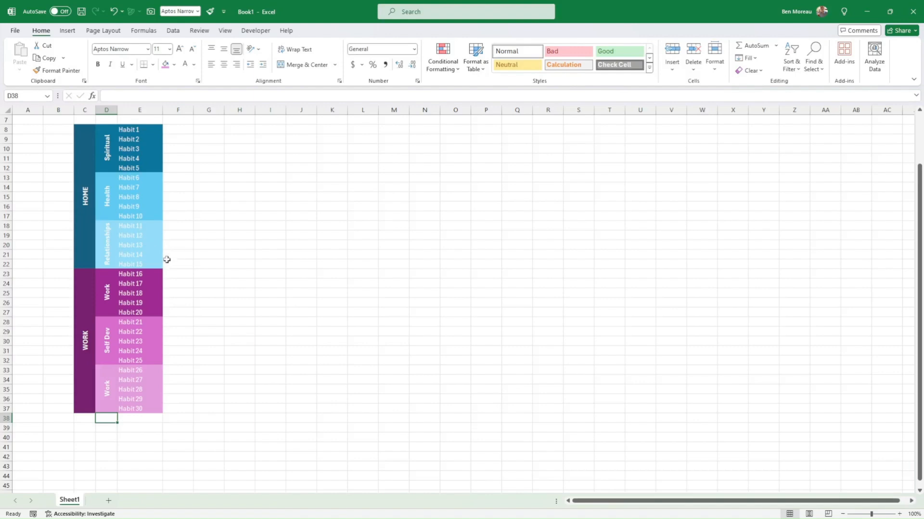
Step: Apply white outline and inside borders to the habit list C8:E37
drag(86, 139, 119, 351)
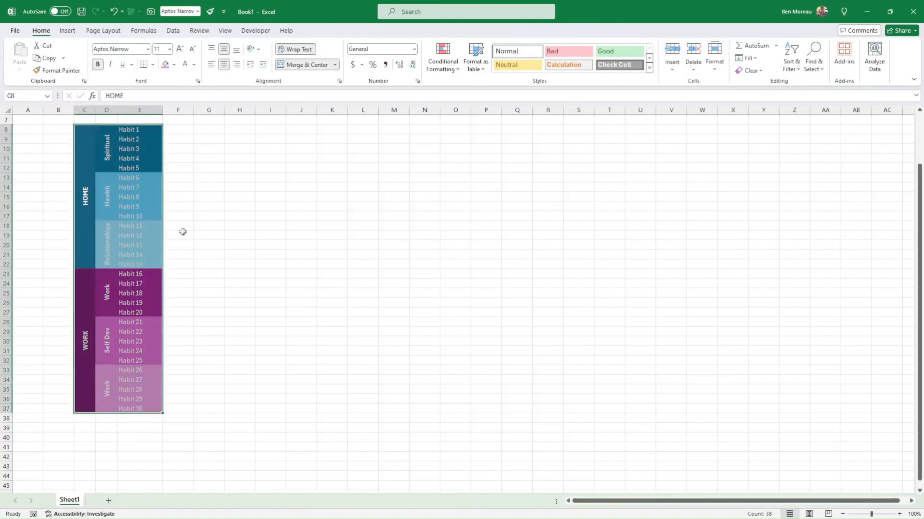
click(153, 64)
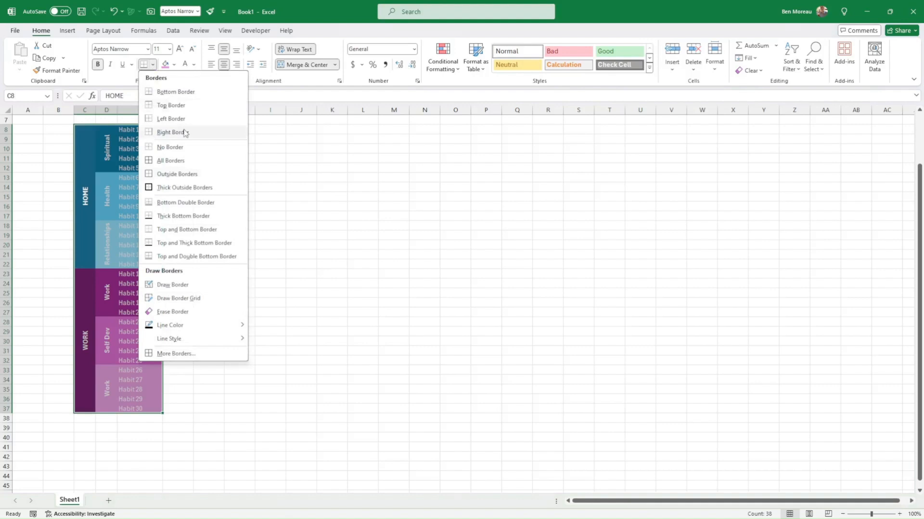
click(190, 354)
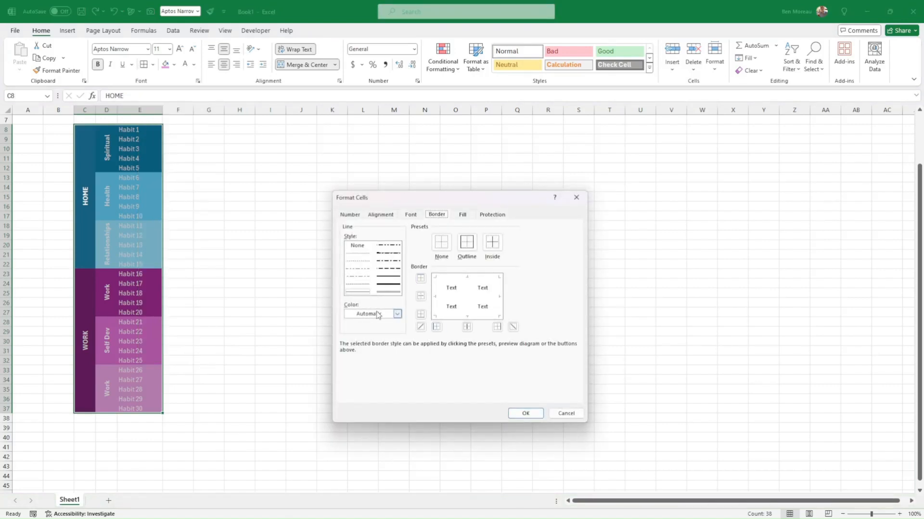
click(385, 316)
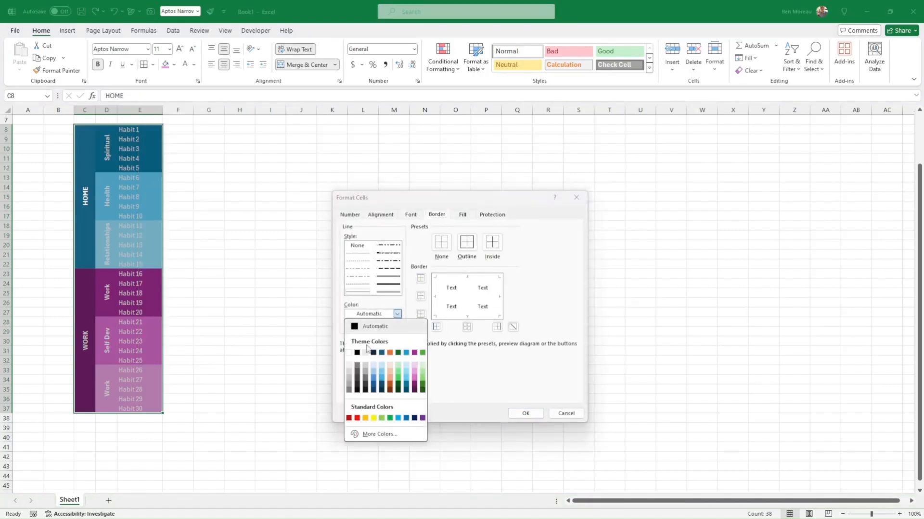
click(351, 356)
click(467, 242)
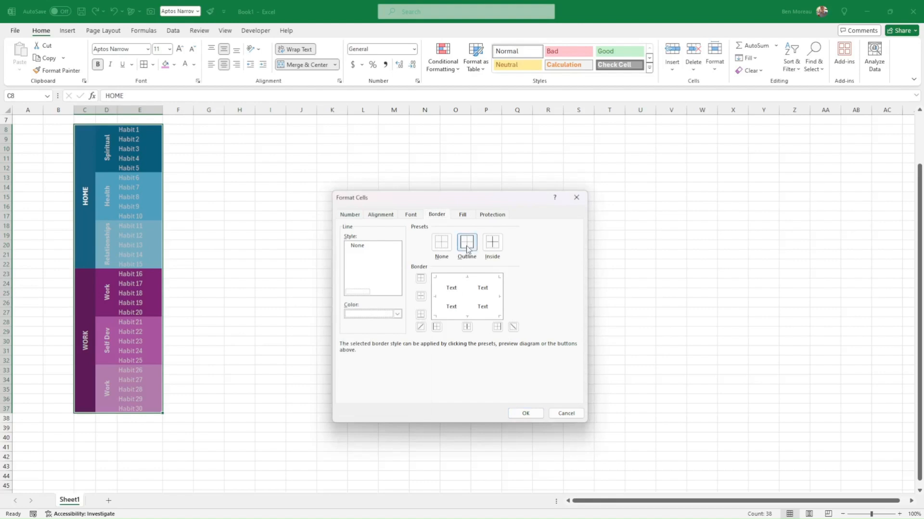
click(492, 242)
click(526, 413)
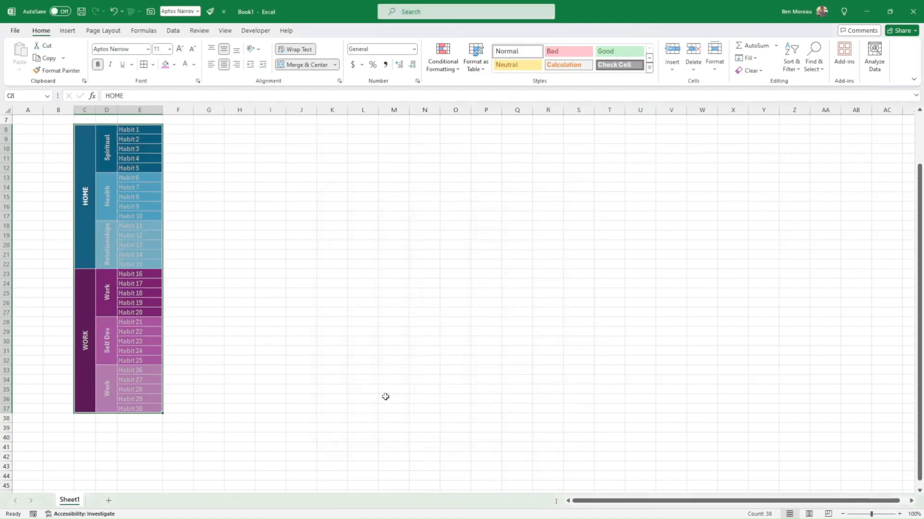
click(363, 389)
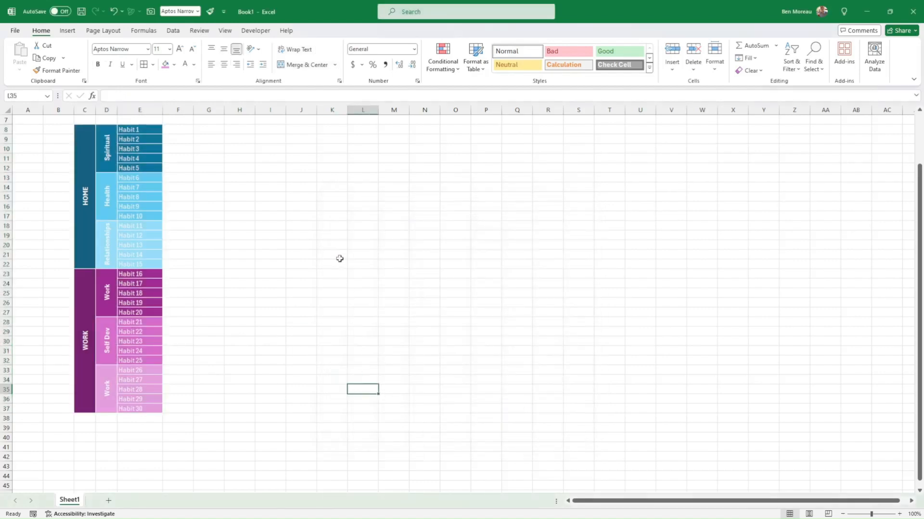
Step: Start the day numbers above the habit grid with 1 in F7 and 2 in G7
scroll(339, 259, up, 2)
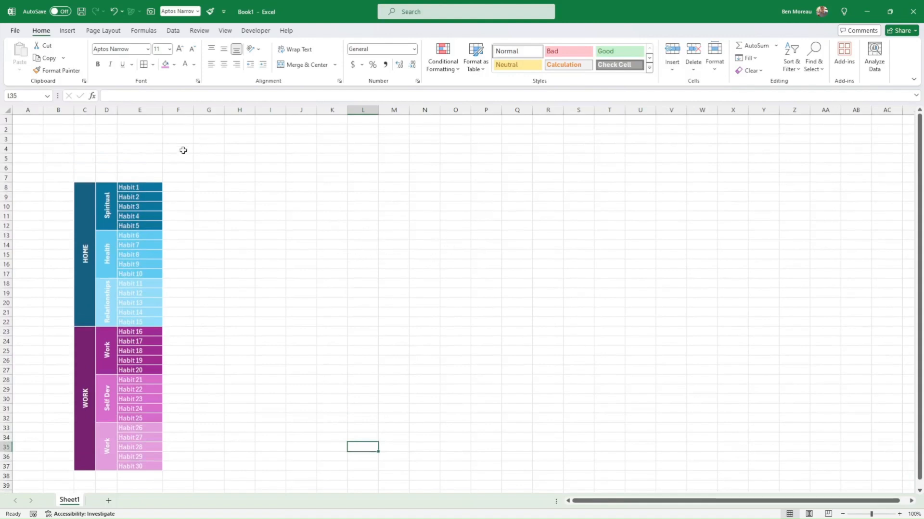
click(182, 177)
text(1)
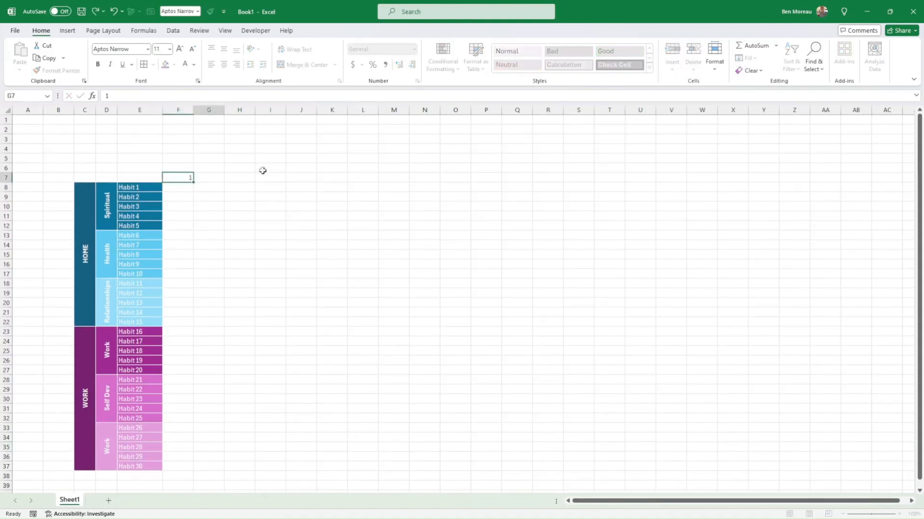
key(Tab)
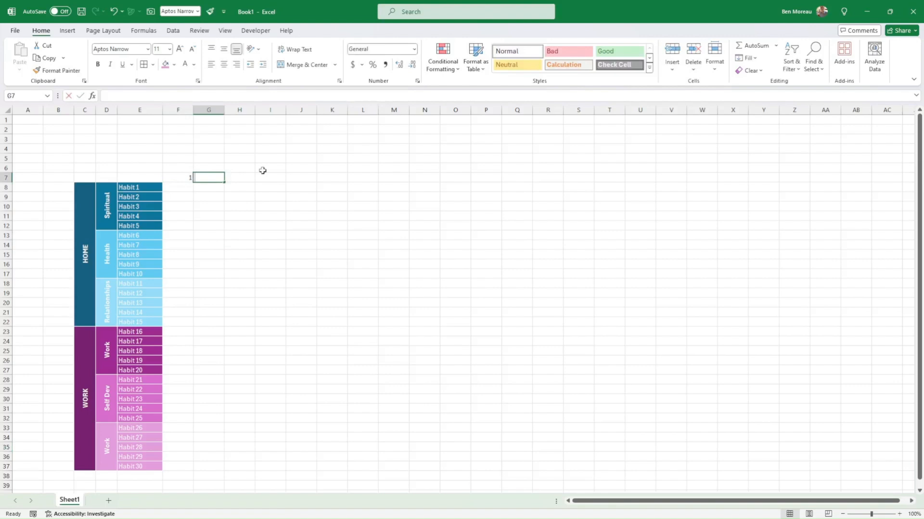
text(2)
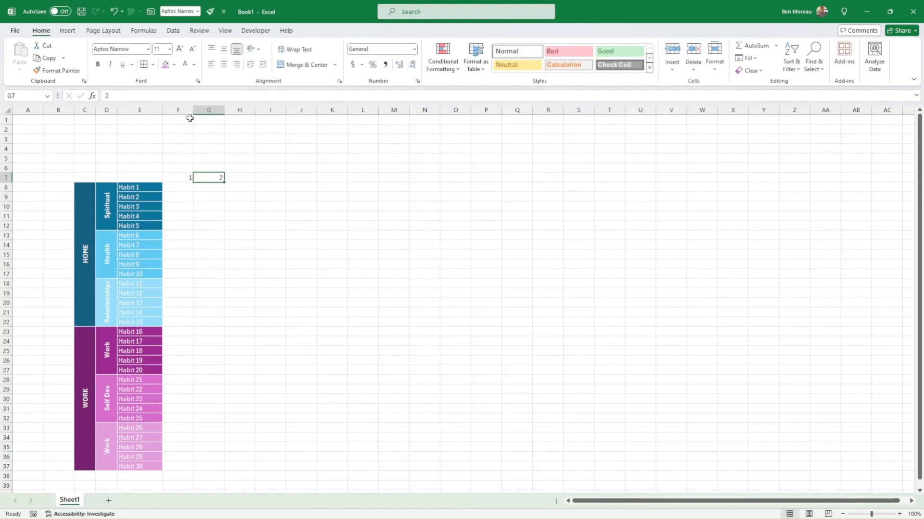
Step: Narrow columns F through AE to an equal width and fill the day series in row 7 up to 24 in AC7
drag(182, 110, 865, 111)
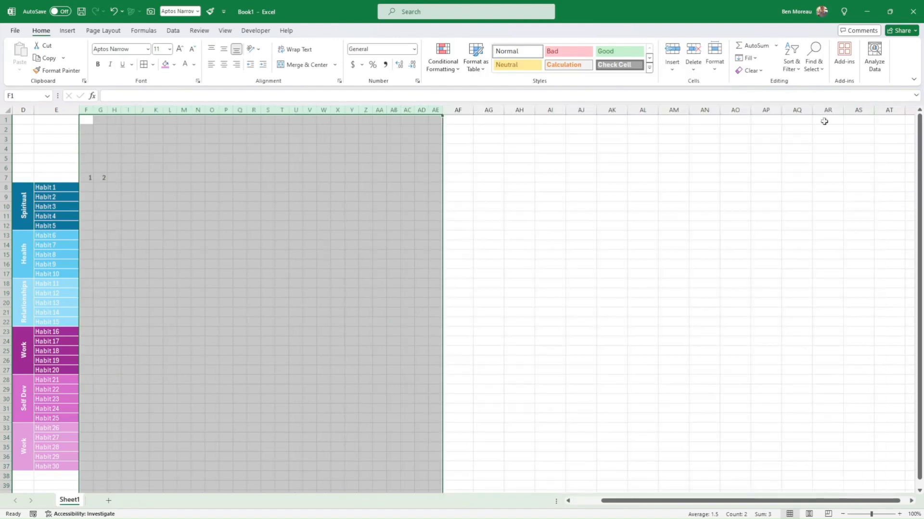
click(239, 225)
drag(87, 177, 416, 183)
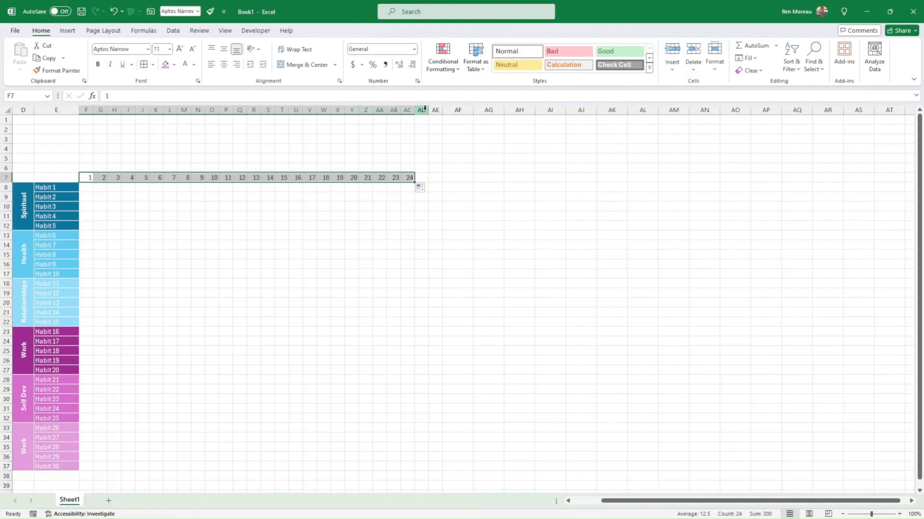
Step: Narrow columns AF through AO equally and extend the day series in row 7 to 31 in AJ7
drag(454, 109, 732, 110)
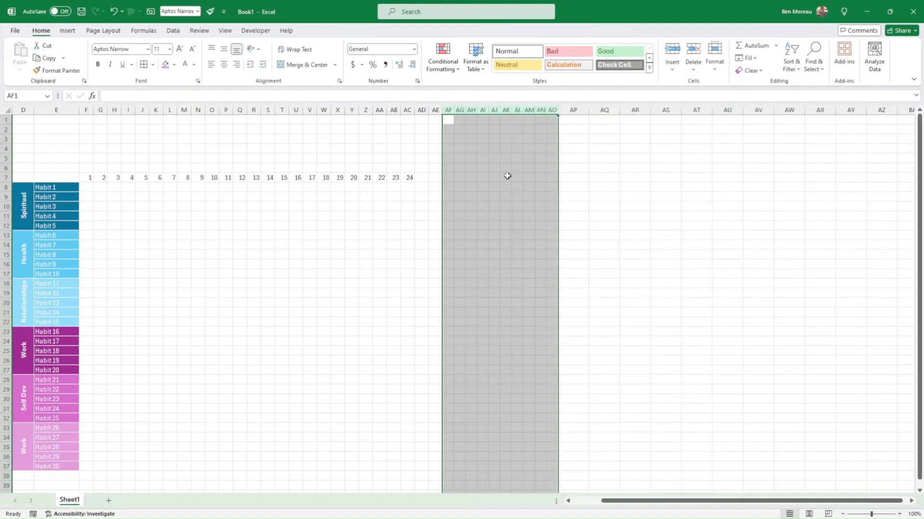
drag(398, 176, 514, 180)
click(508, 166)
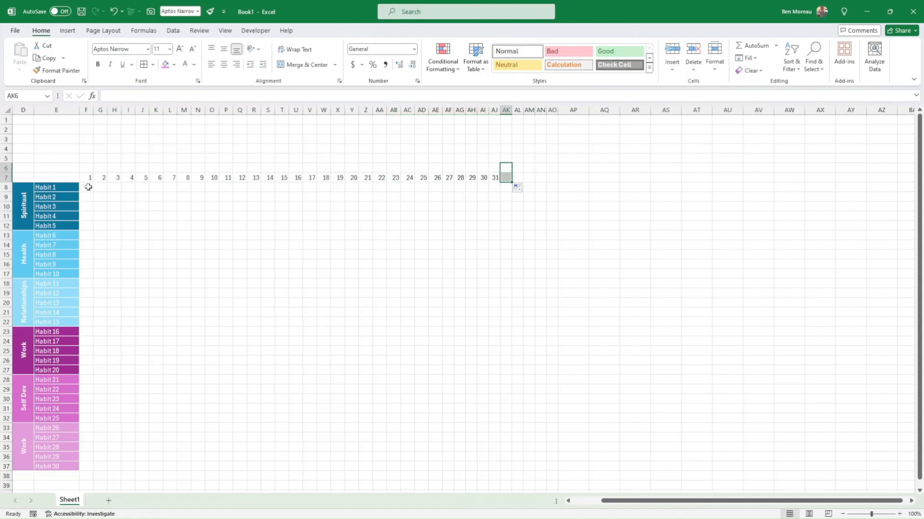
Step: Apply All Borders to the daily tracking grid F8:AJ37
drag(85, 187, 498, 464)
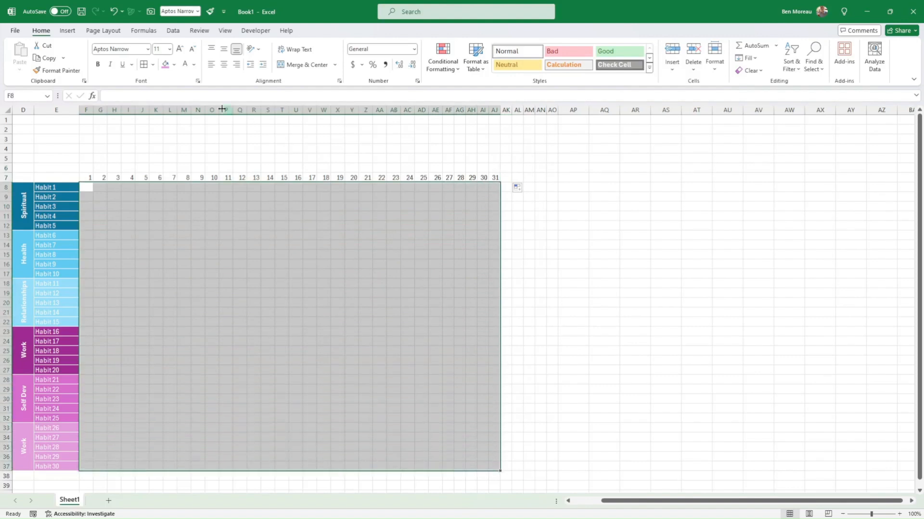
click(154, 69)
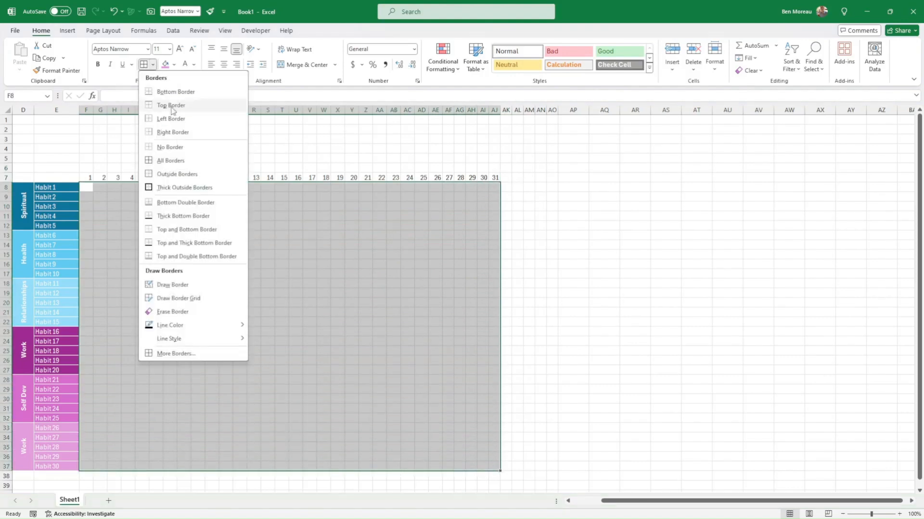
click(163, 159)
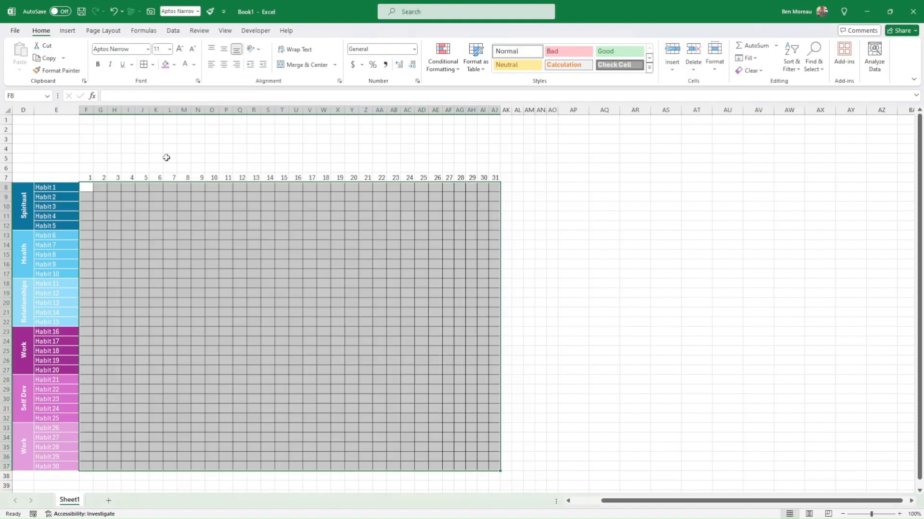
click(160, 198)
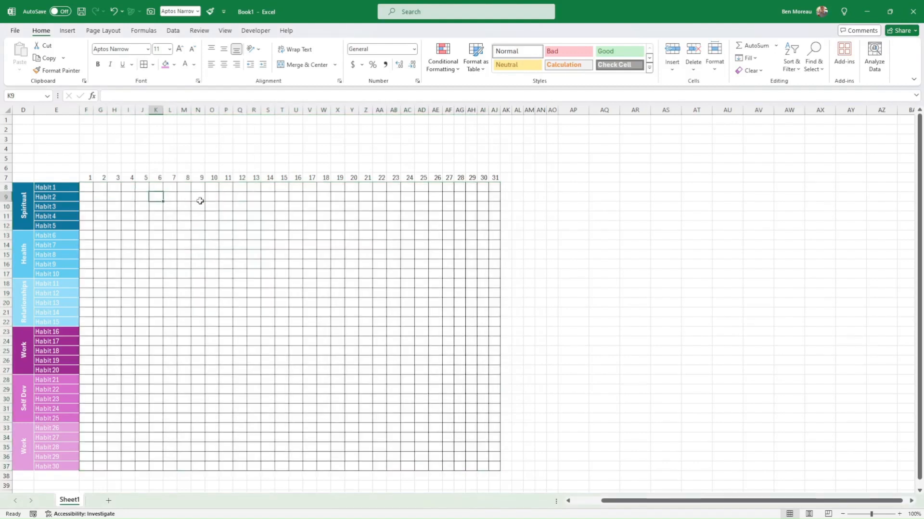
Step: Apply a Bottom Double Border to the Habit 5 row, E12:AJ12, to close off the Spiritual group
click(495, 225)
drag(495, 225, 56, 224)
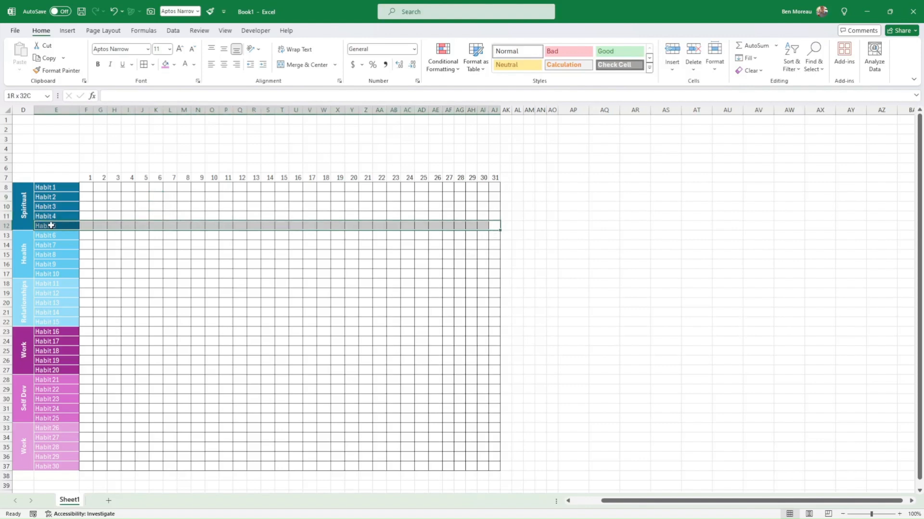
click(153, 64)
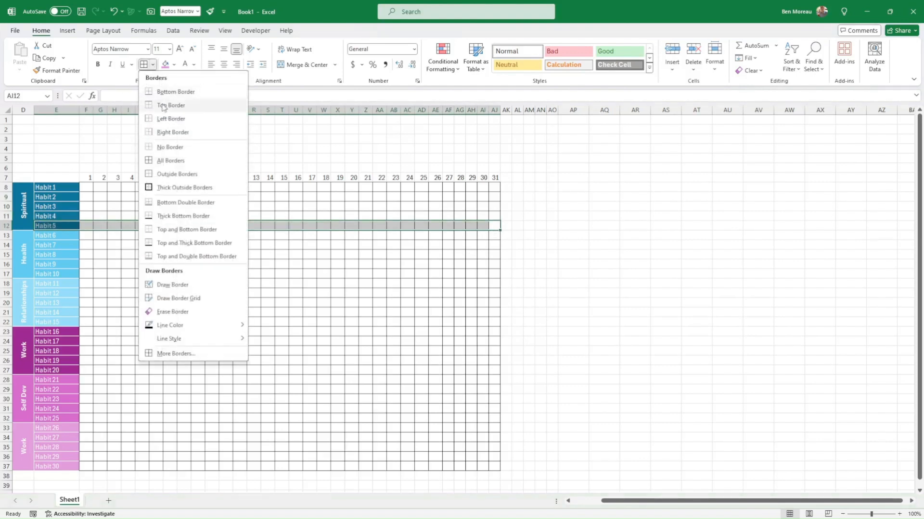
click(166, 203)
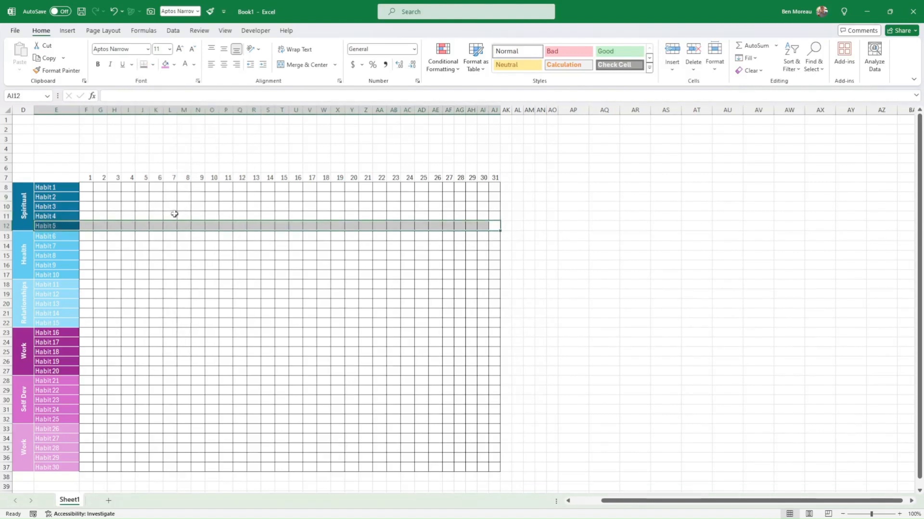
Step: Add the same bottom double border from column E to AJ under rows 17, 22, 27 and 32
click(63, 73)
drag(46, 274, 491, 274)
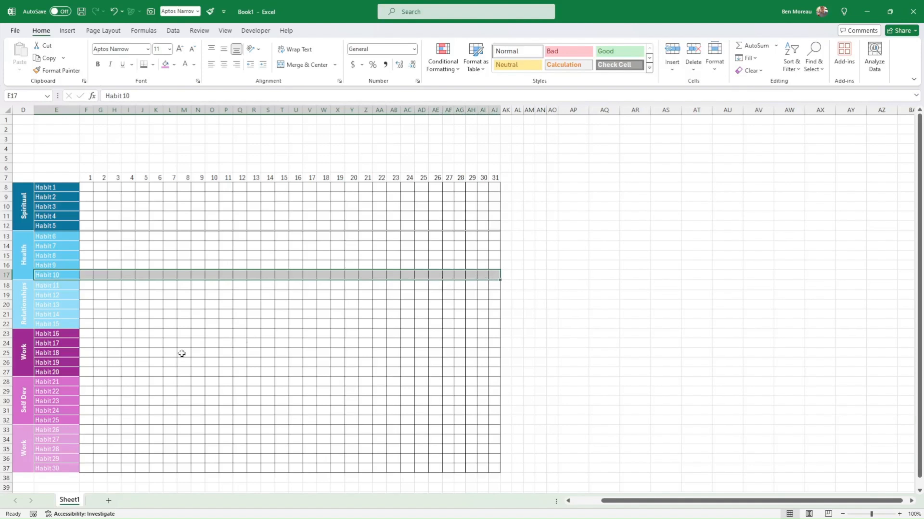
drag(61, 323, 494, 322)
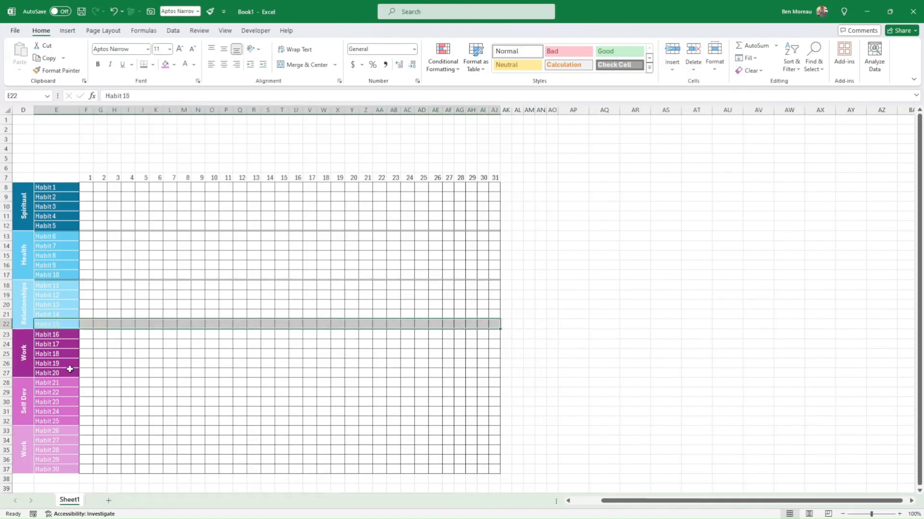
drag(68, 372, 495, 372)
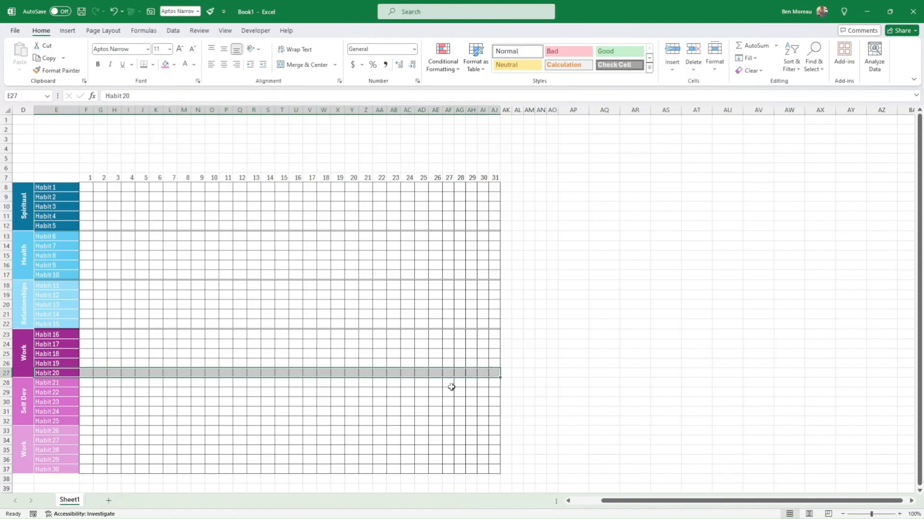
mouse_move(58, 421)
mouse_down()
mouse_move(336, 421)
mouse_move(385, 431)
mouse_move(412, 420)
mouse_move(496, 422)
mouse_up()
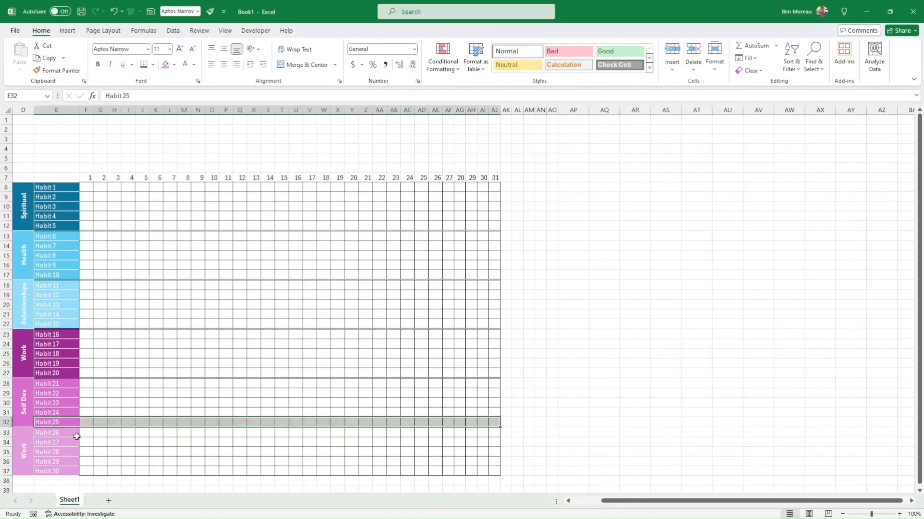
click(59, 435)
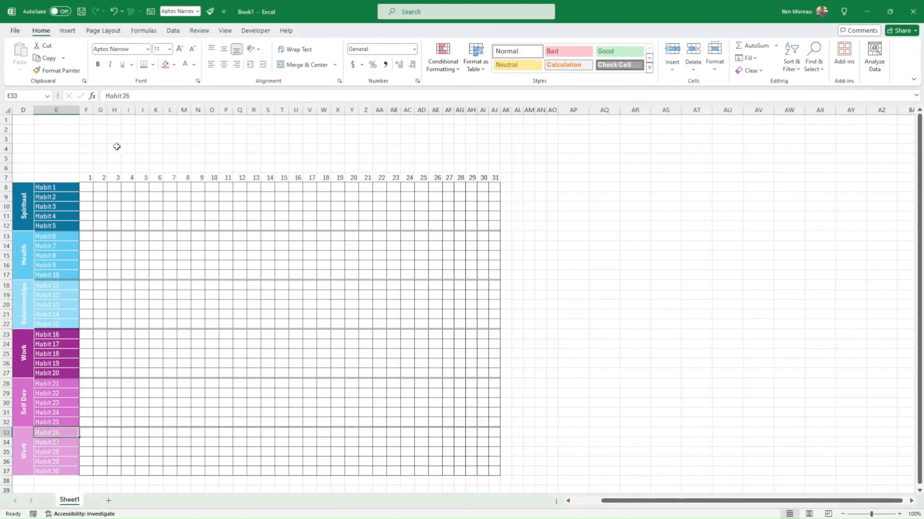
Step: Format the day numbers in F7:AJ7 with a dark teal fill and white, bold, centered text
click(174, 65)
click(200, 266)
drag(621, 502, 592, 503)
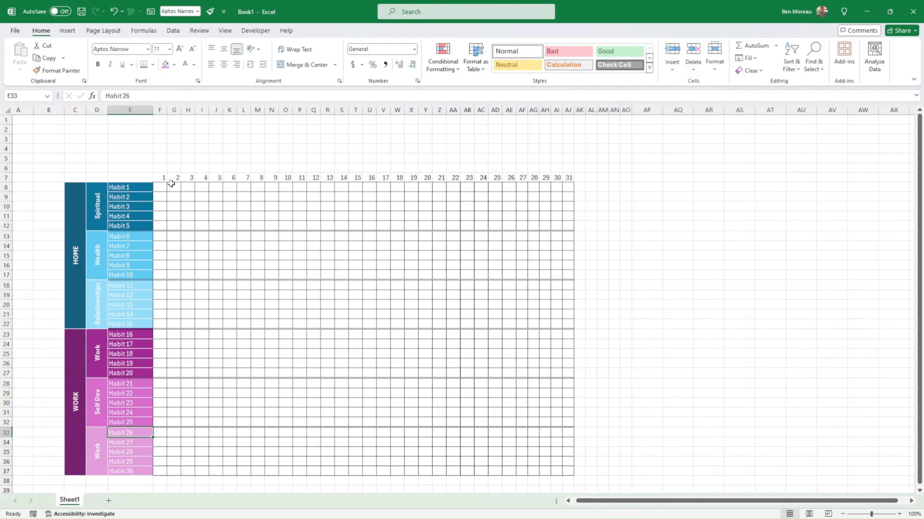
drag(162, 179, 568, 178)
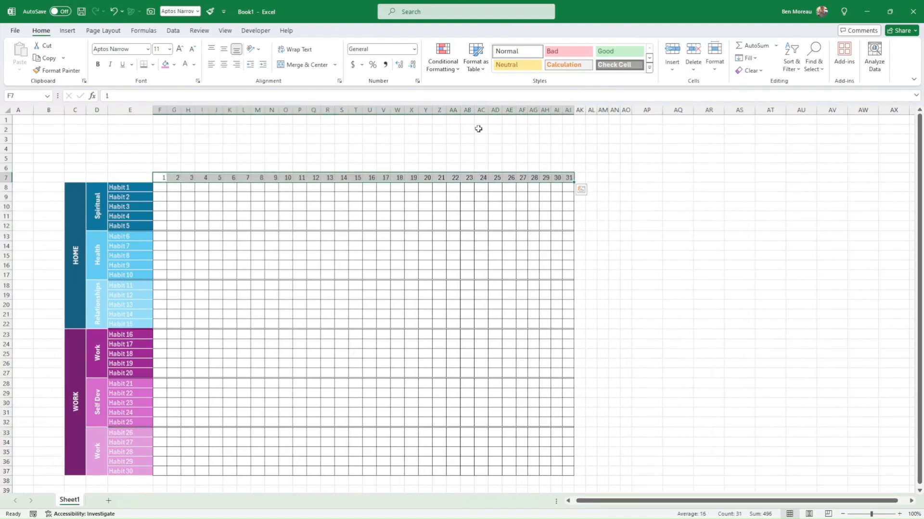
click(174, 65)
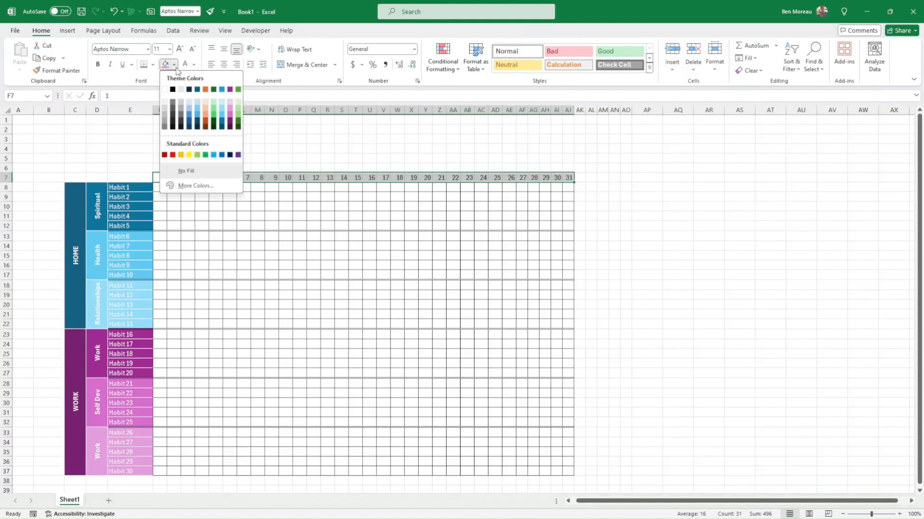
click(198, 89)
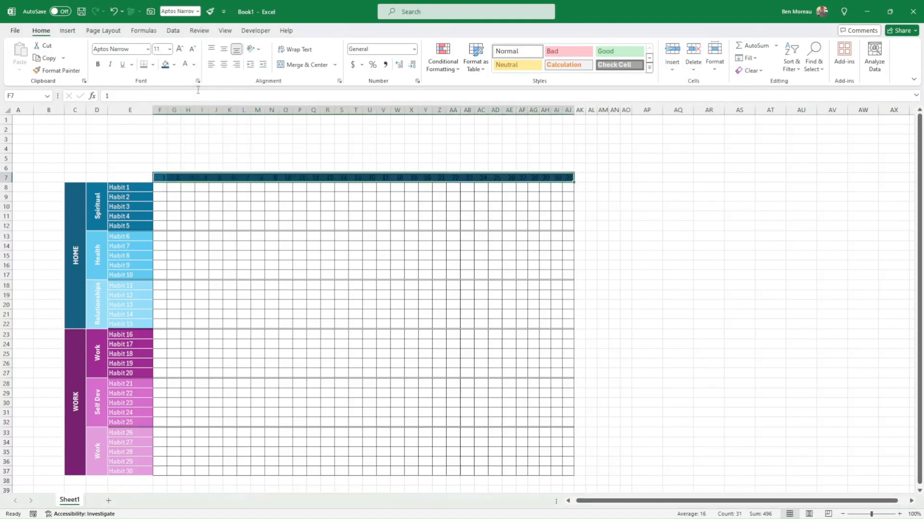
click(185, 64)
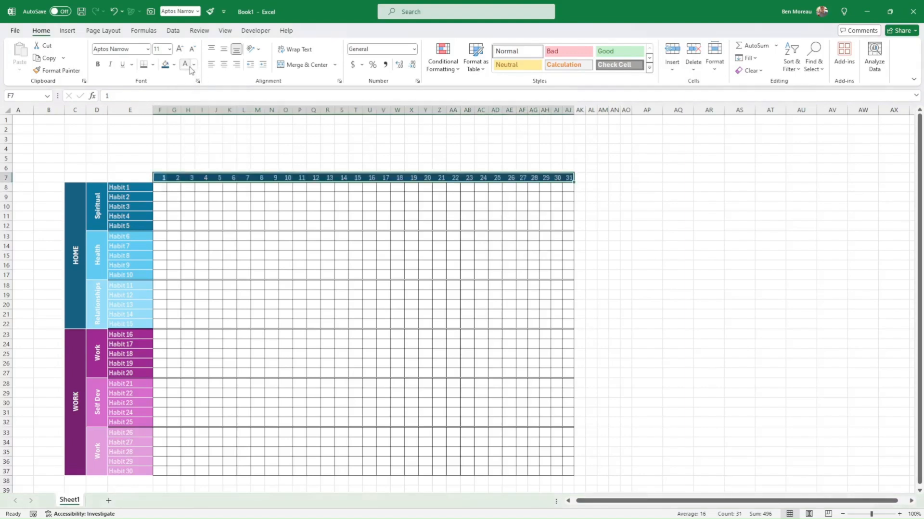
click(224, 64)
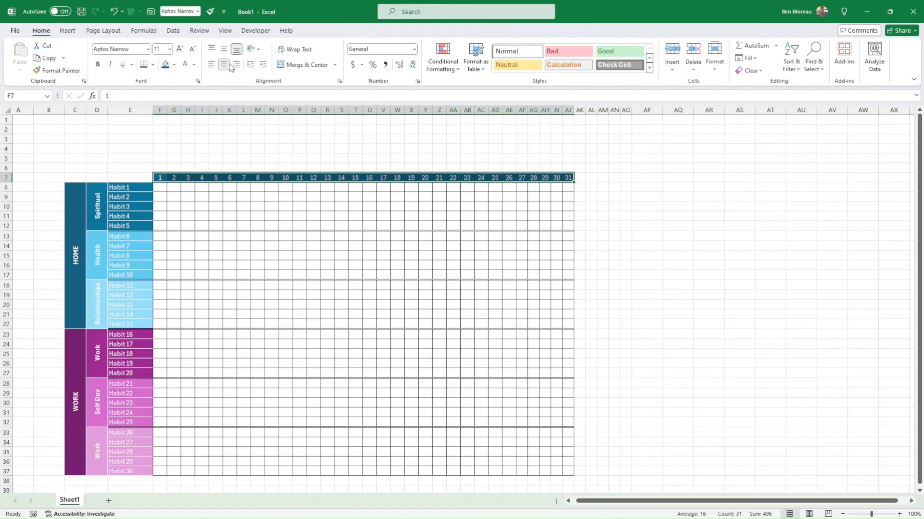
click(224, 190)
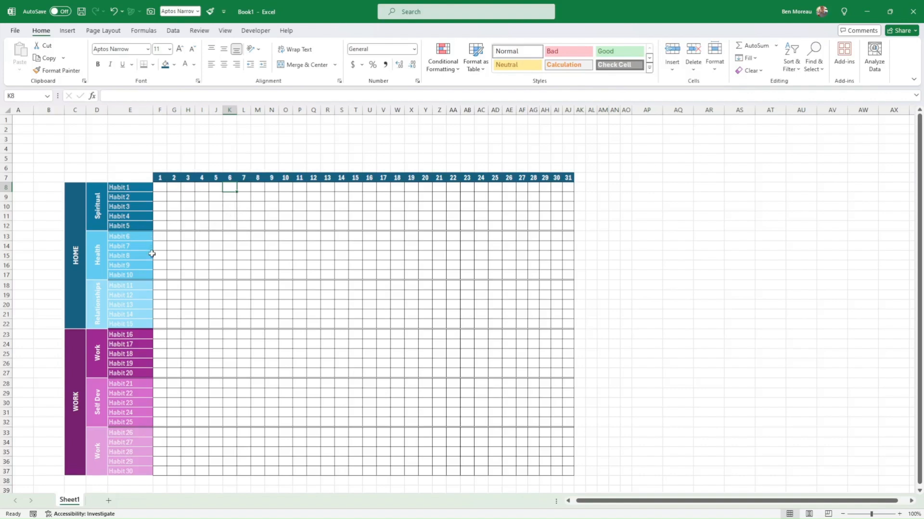
Step: Modify the Normal cell style to use a light gray background fill for the whole sheet
scroll(195, 268, down, 1)
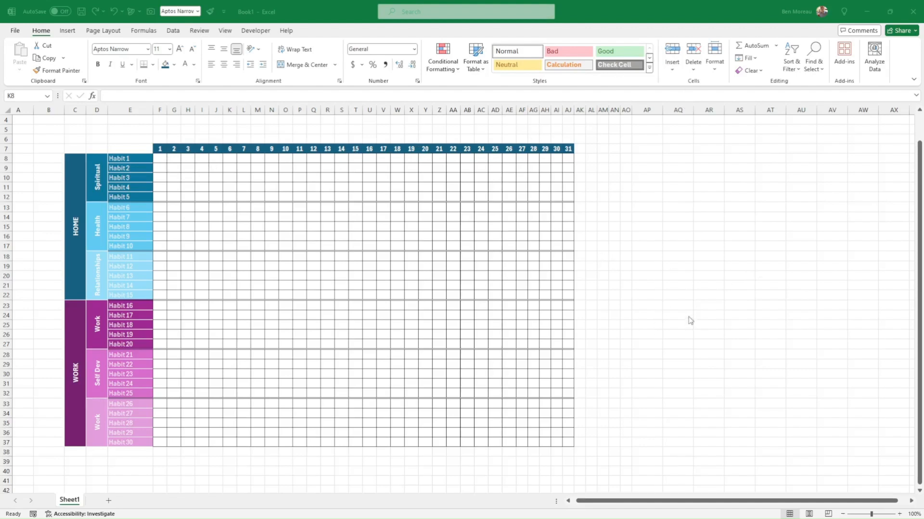
click(523, 55)
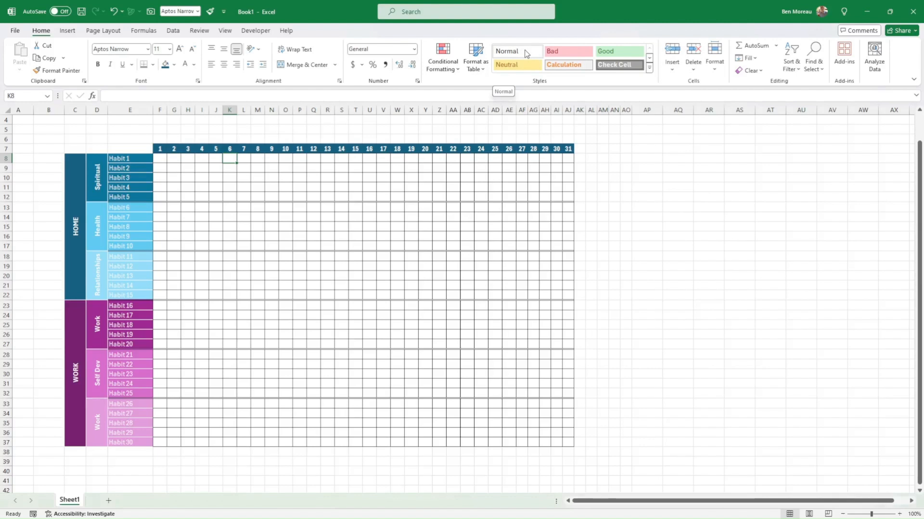
right_click(526, 53)
click(548, 75)
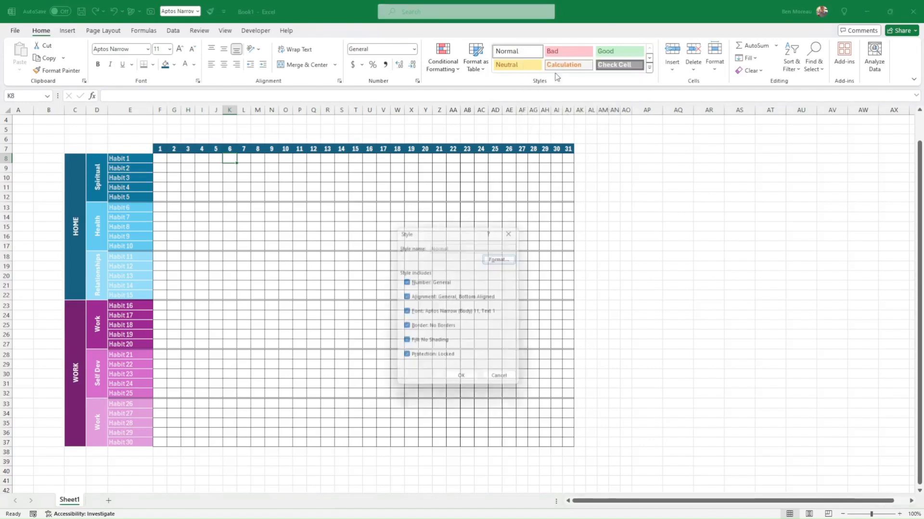
click(499, 258)
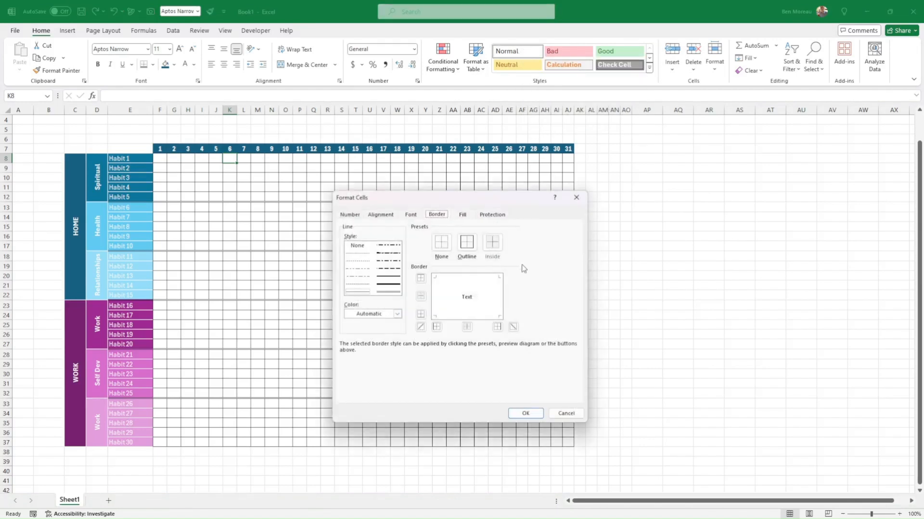
click(461, 215)
click(367, 250)
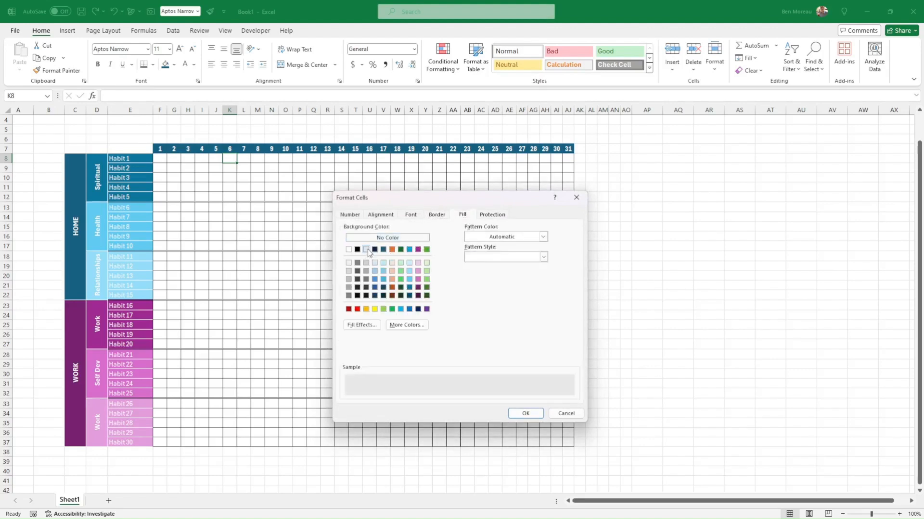
click(350, 272)
click(349, 263)
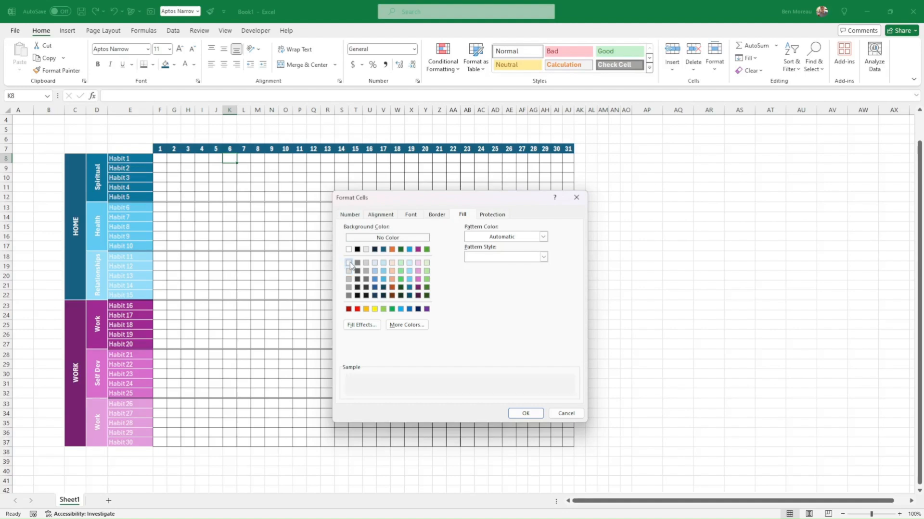
click(367, 250)
click(525, 413)
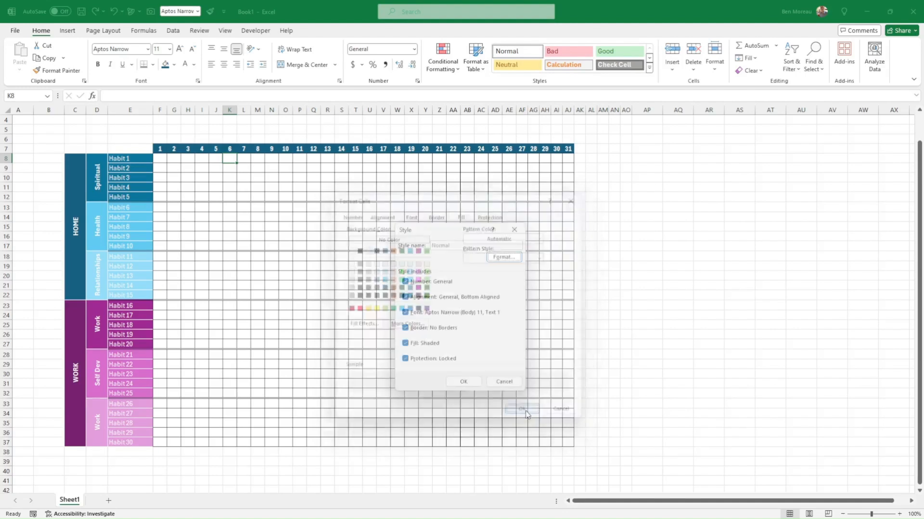
click(463, 381)
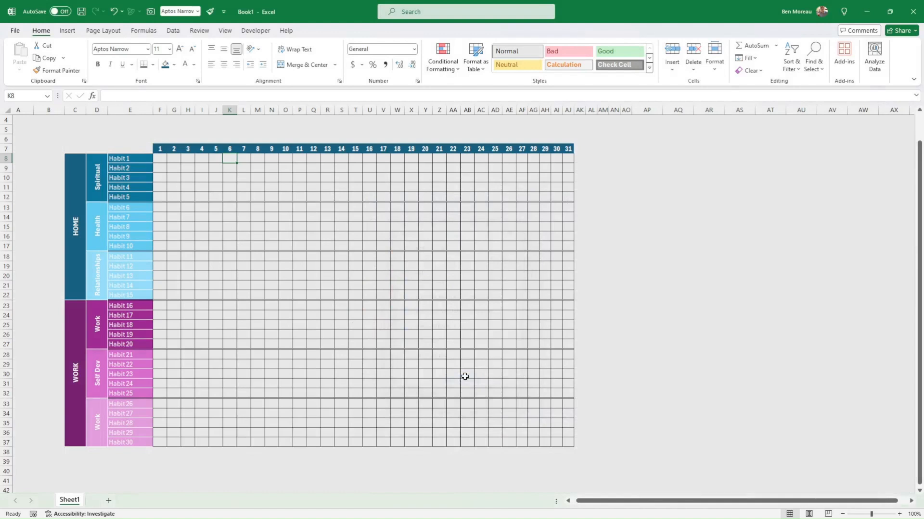
click(465, 376)
scroll(465, 330, up, 1)
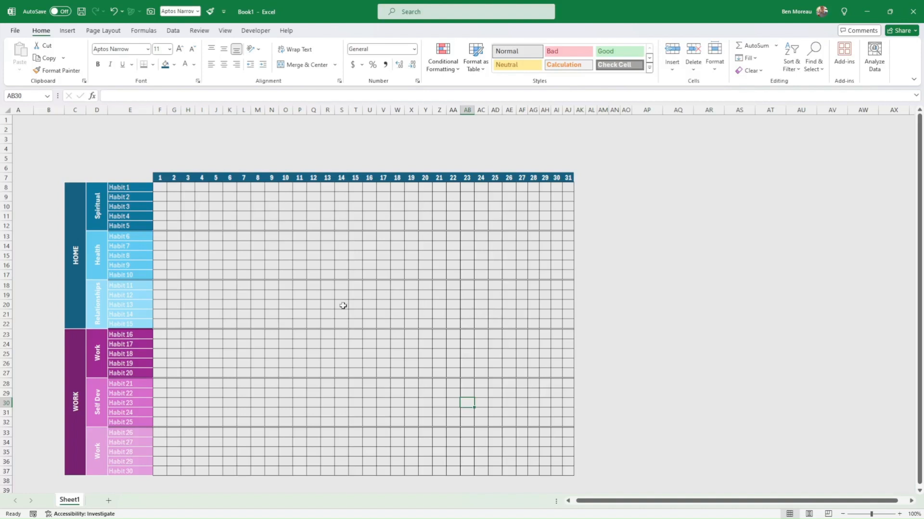
click(319, 313)
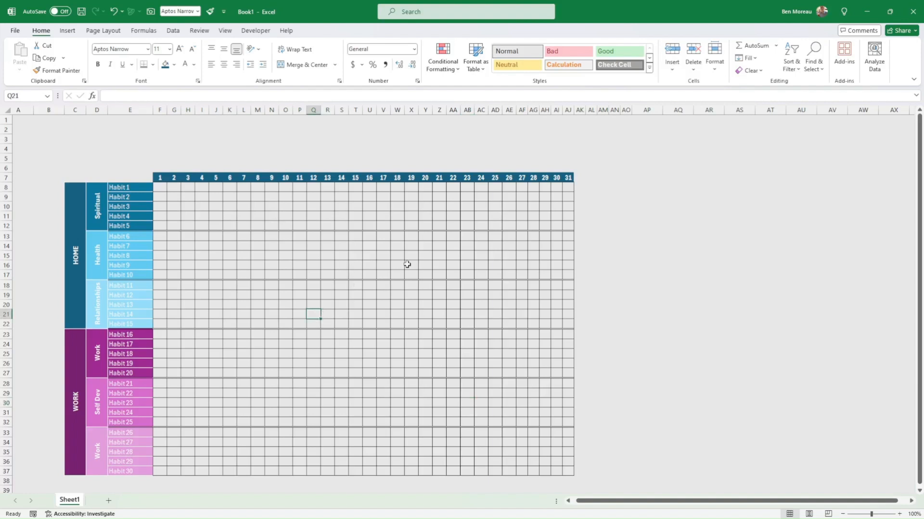
click(465, 260)
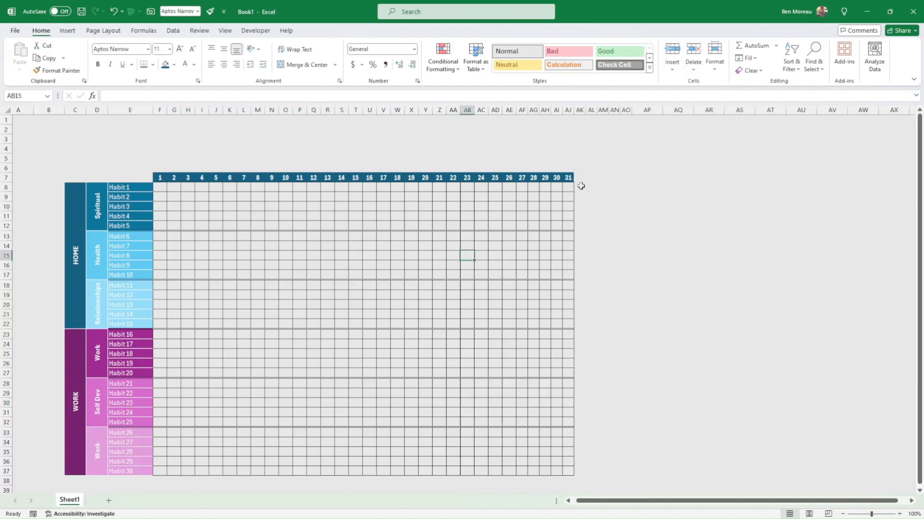
Step: Apply All Borders to the extra column AK8:AK37 beside the daily grid
click(580, 187)
drag(579, 188, 579, 471)
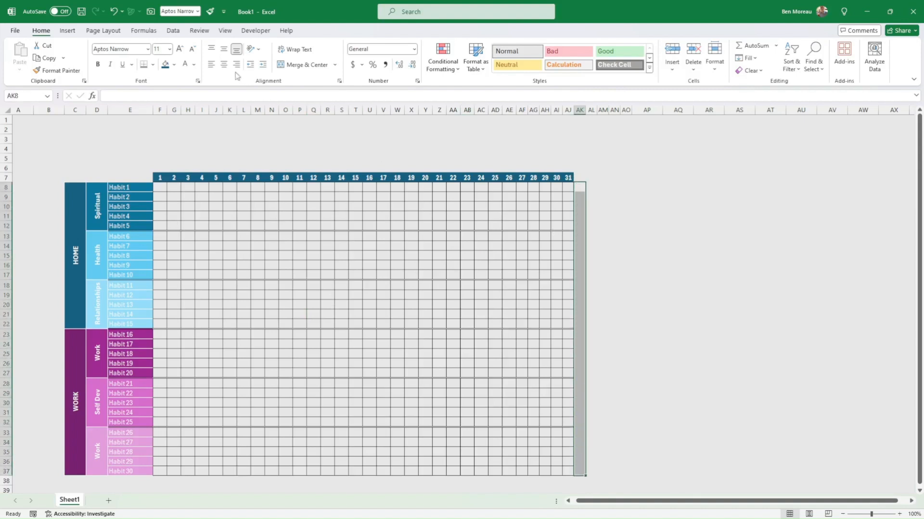
click(153, 64)
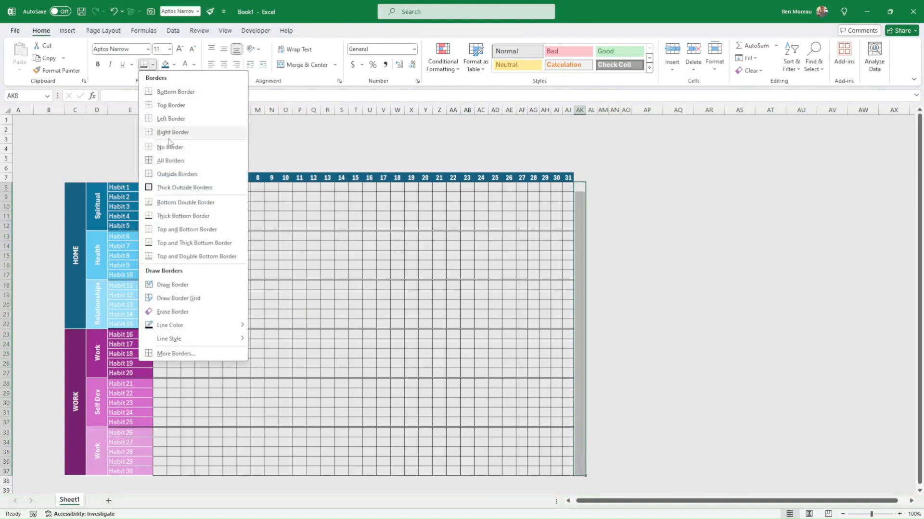
click(175, 160)
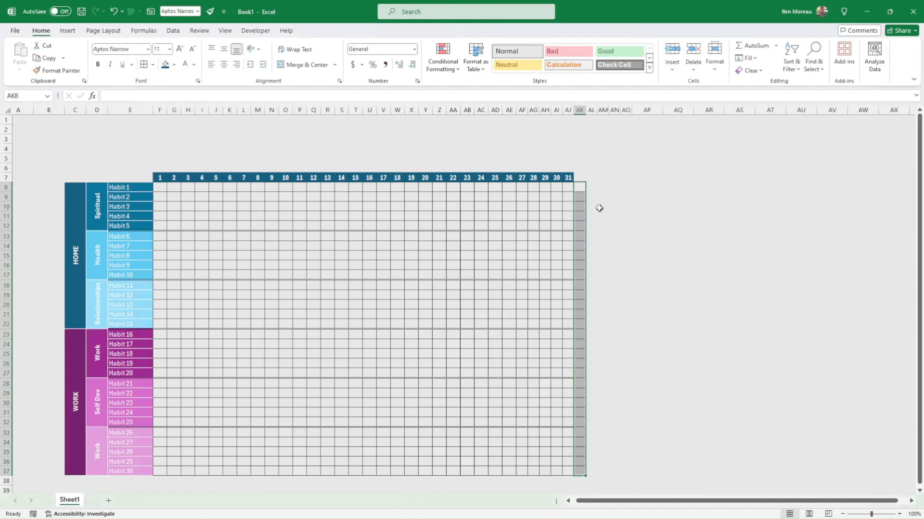
click(625, 205)
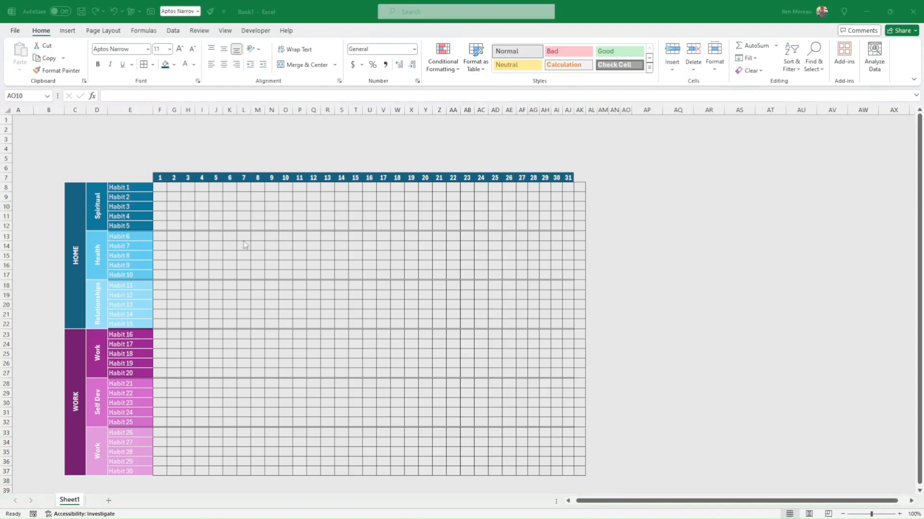
Step: Narrow the day columns F through AJ to one equal width
click(215, 210)
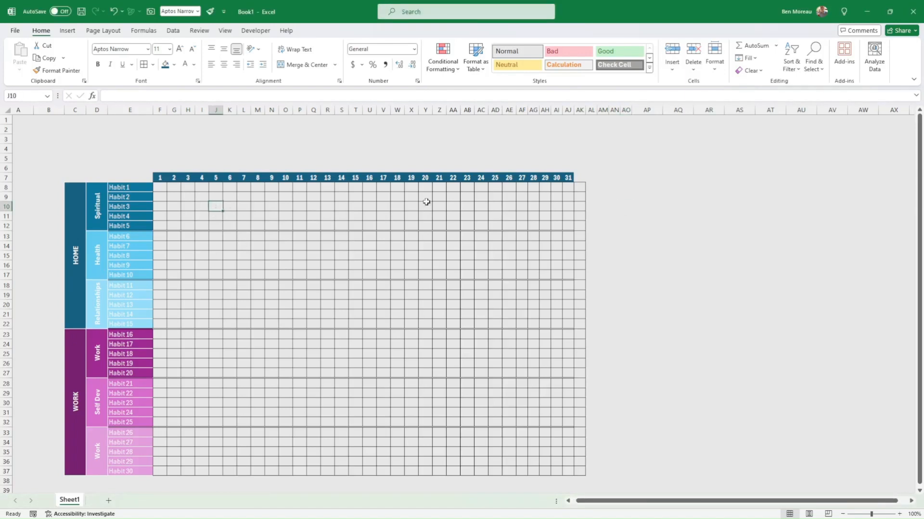
drag(568, 110, 165, 111)
click(271, 273)
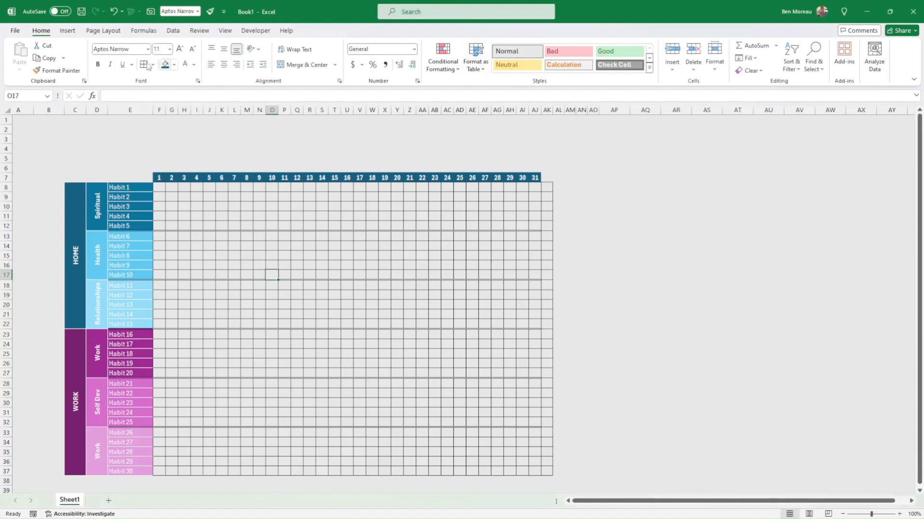
Step: Start inserting a symbol in cell O17 and set the symbol font to Aptos Display
click(66, 31)
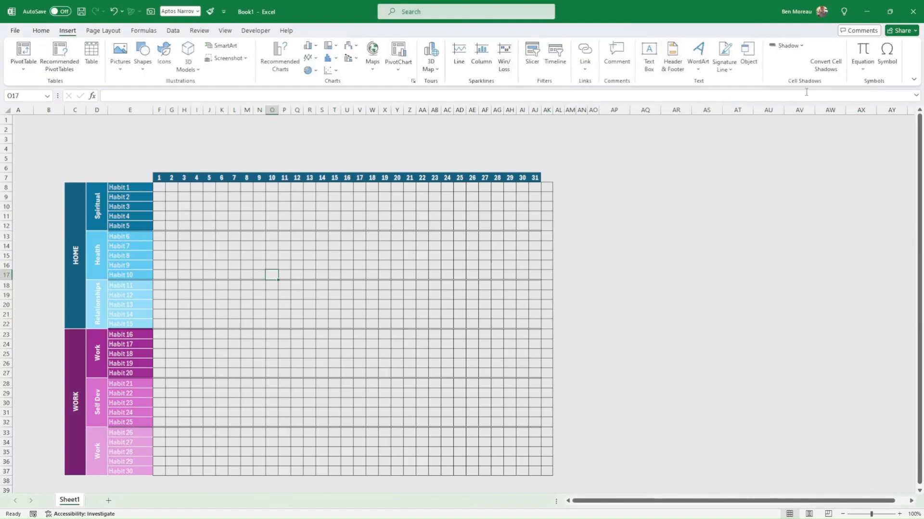
click(887, 54)
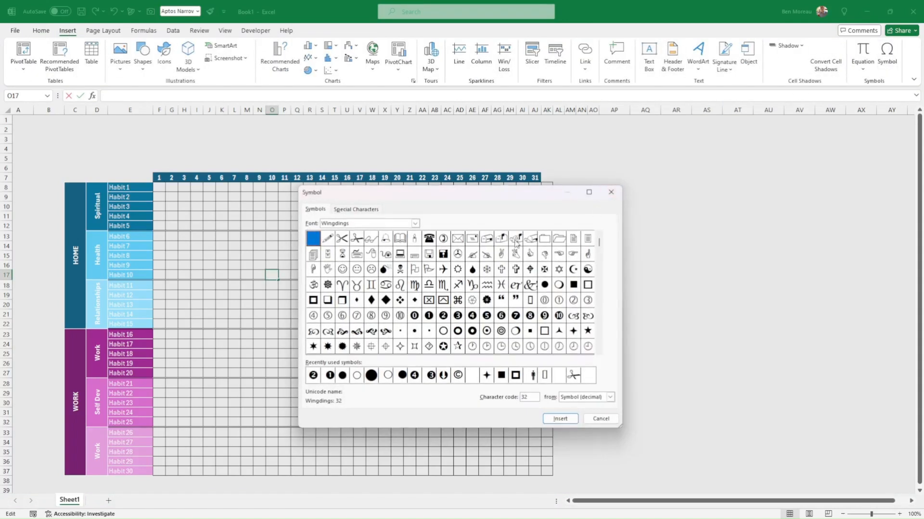
click(415, 223)
click(386, 244)
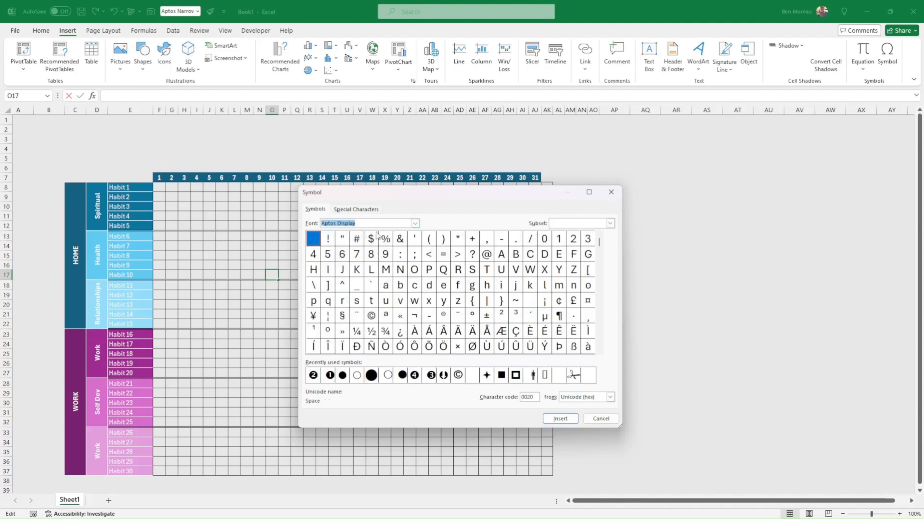
click(384, 223)
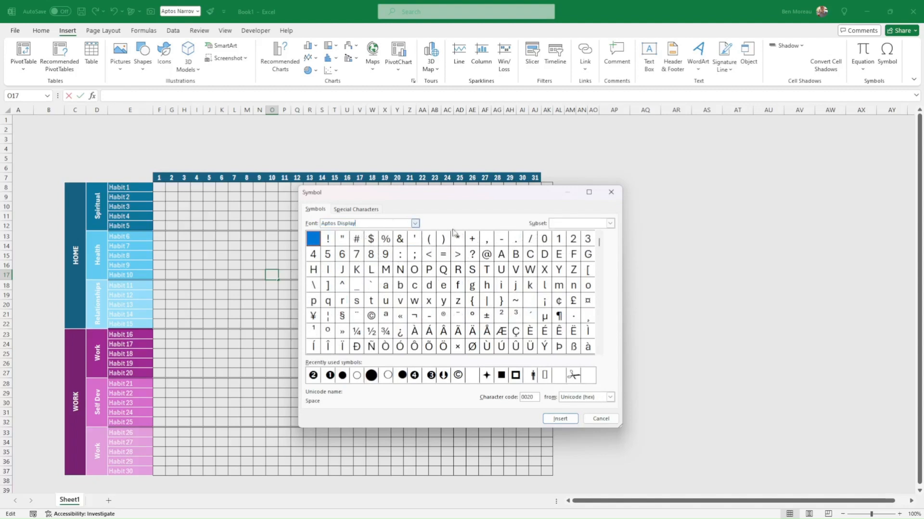
Step: Insert the Black Circle symbol (character code 25CF) from the Geometric Shapes subset into cell O17
click(600, 352)
click(600, 352)
click(599, 351)
click(600, 352)
click(600, 352)
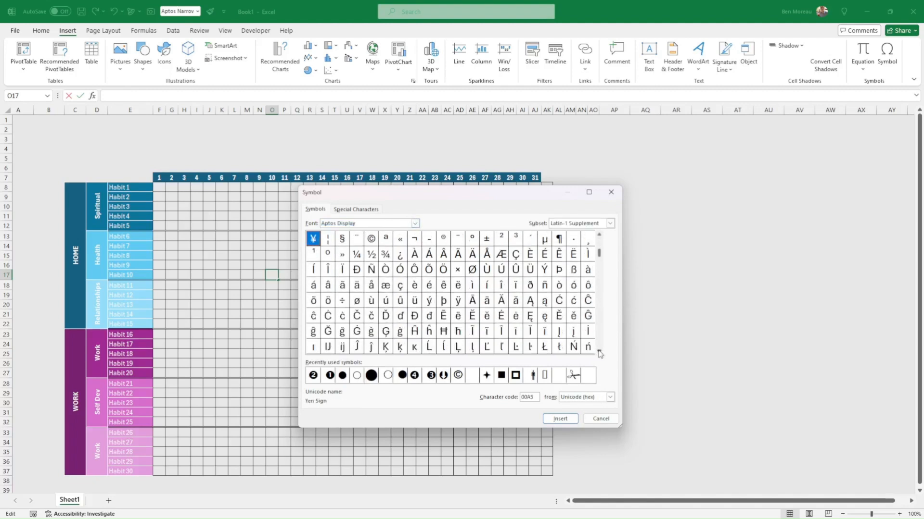
click(599, 352)
click(599, 352)
click(600, 351)
click(599, 352)
click(599, 352)
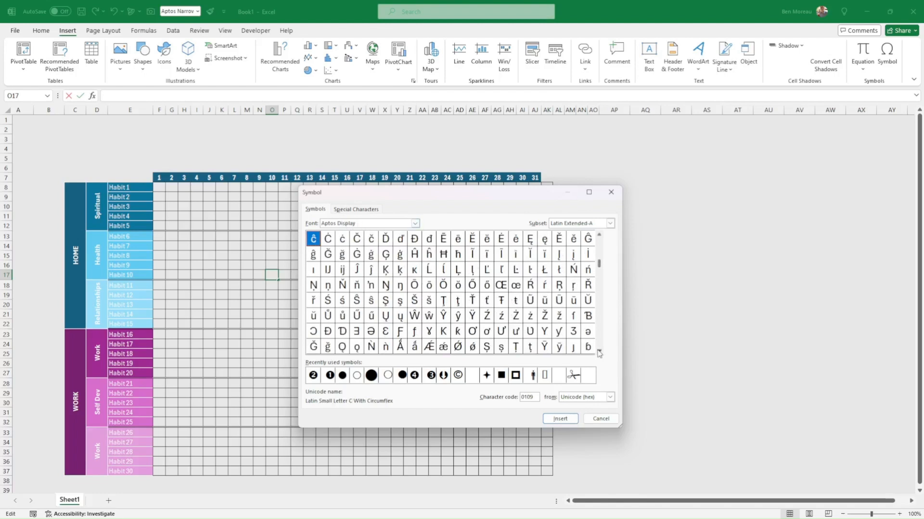
scroll(600, 353, down, 8)
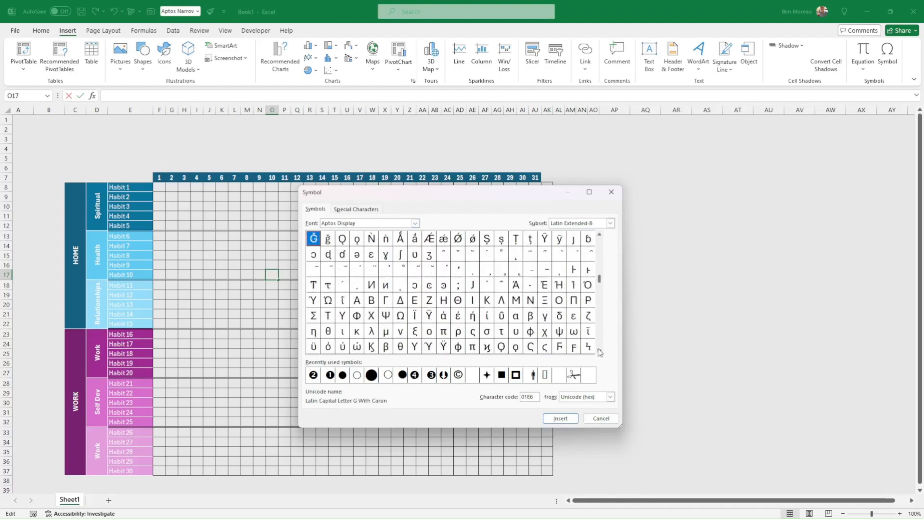
scroll(599, 352, down, 6)
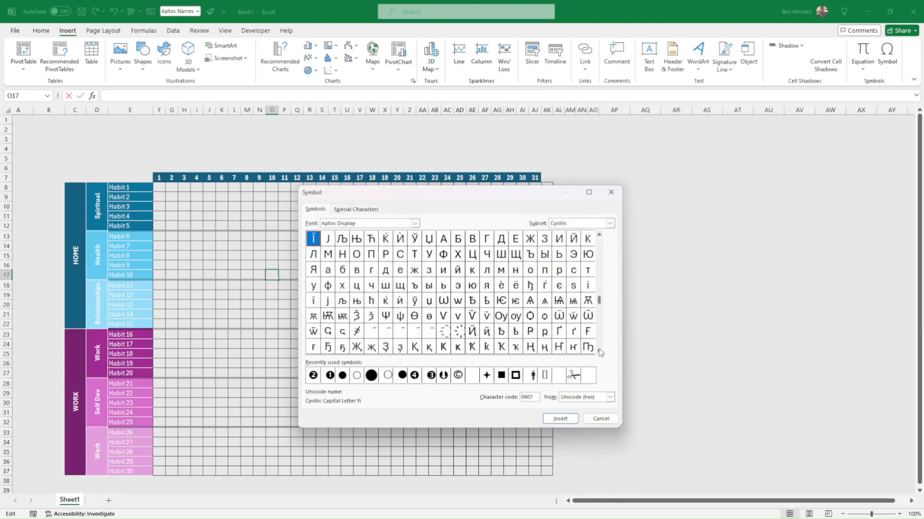
scroll(599, 352, down, 5)
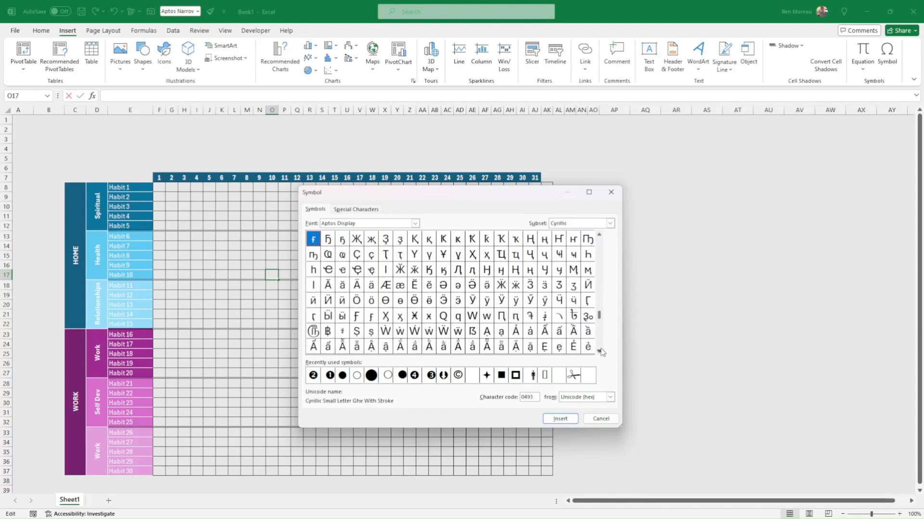
scroll(601, 353, down, 3)
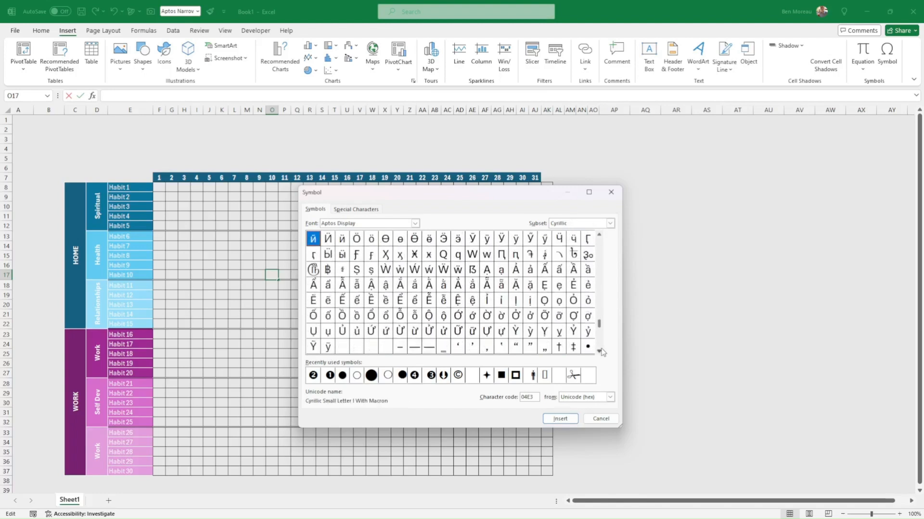
scroll(601, 353, down, 9)
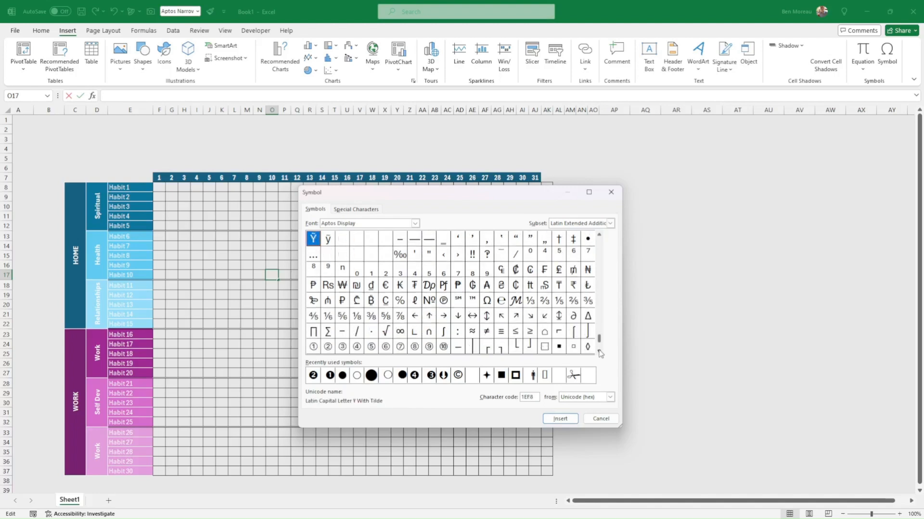
scroll(601, 354, down, 1)
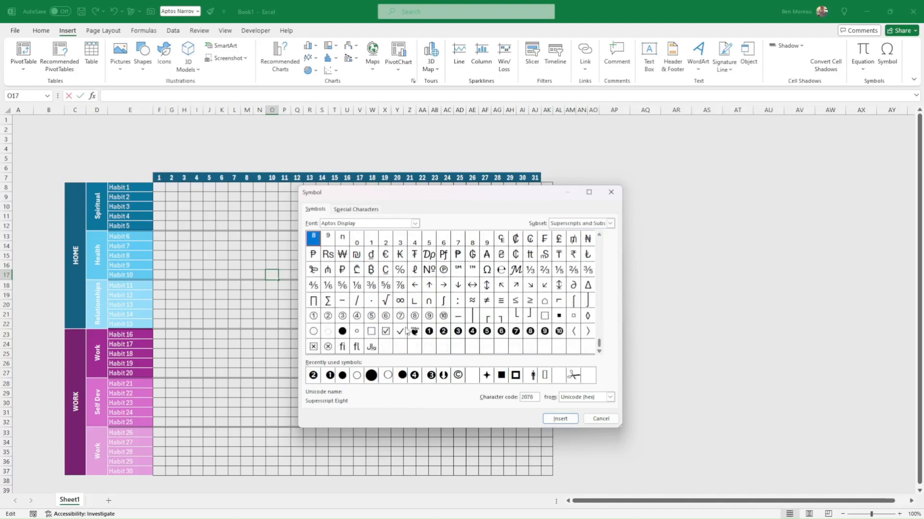
click(342, 331)
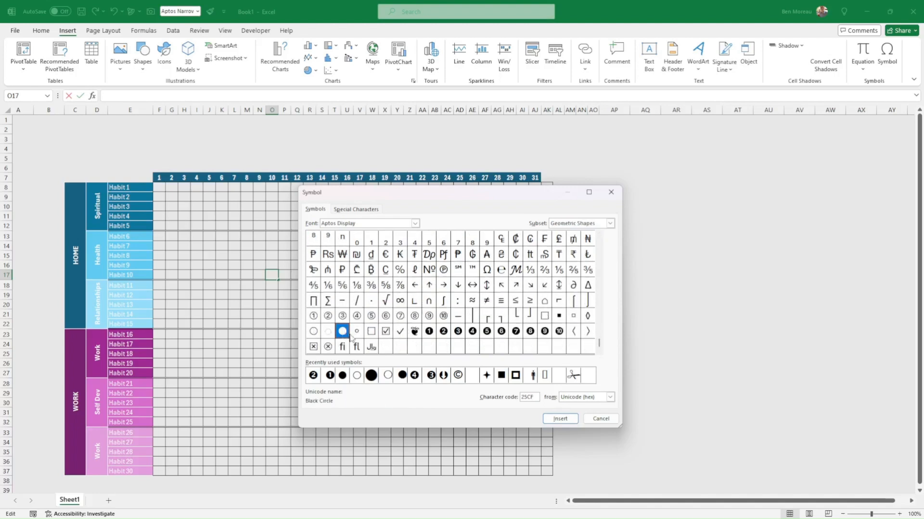
click(315, 331)
click(342, 332)
click(565, 419)
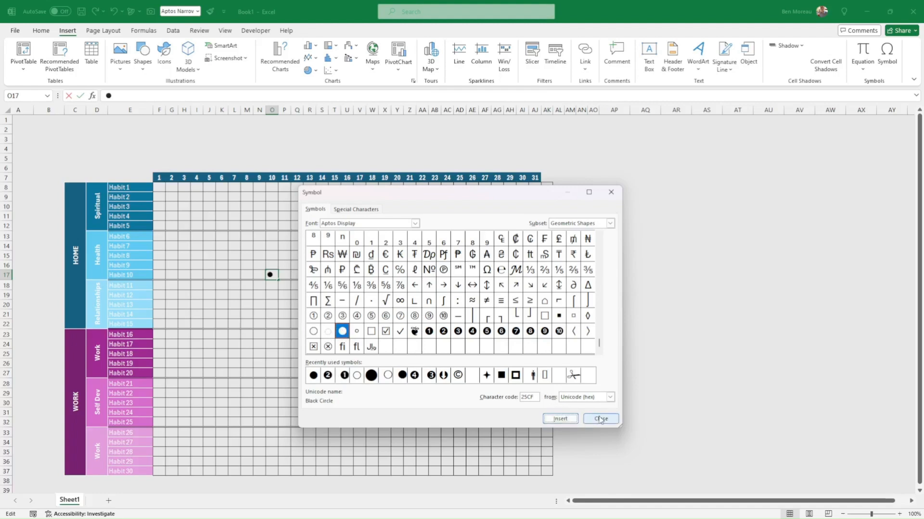
click(599, 418)
click(348, 335)
Step: Copy the black circle from cell O17 to cell AP13, outside the tracker grid
click(271, 275)
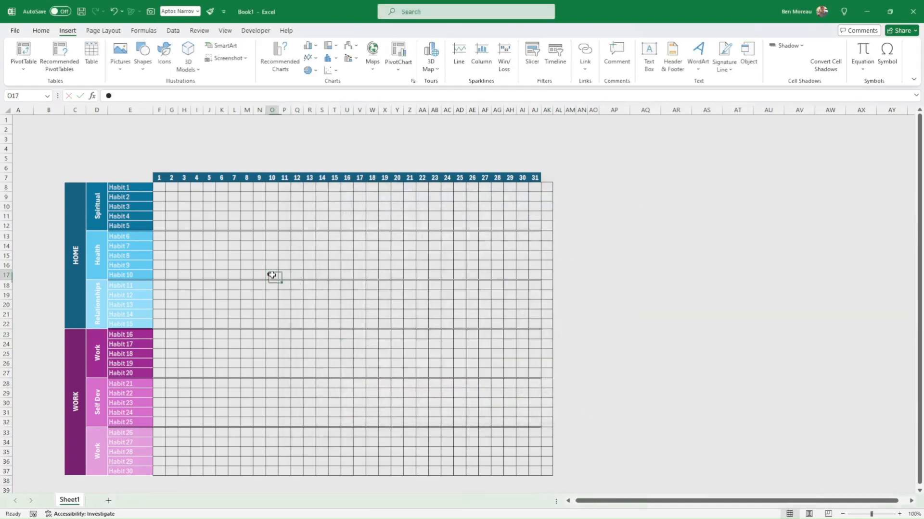
click(613, 235)
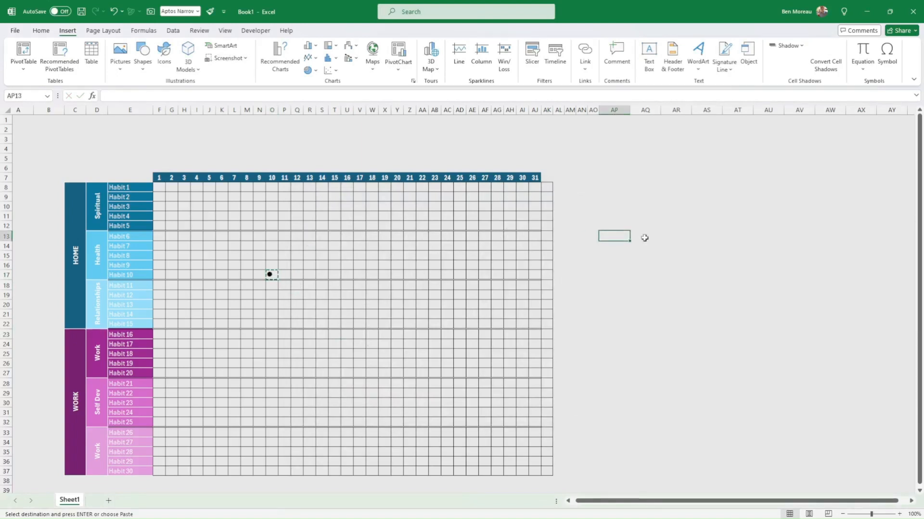
text(●)
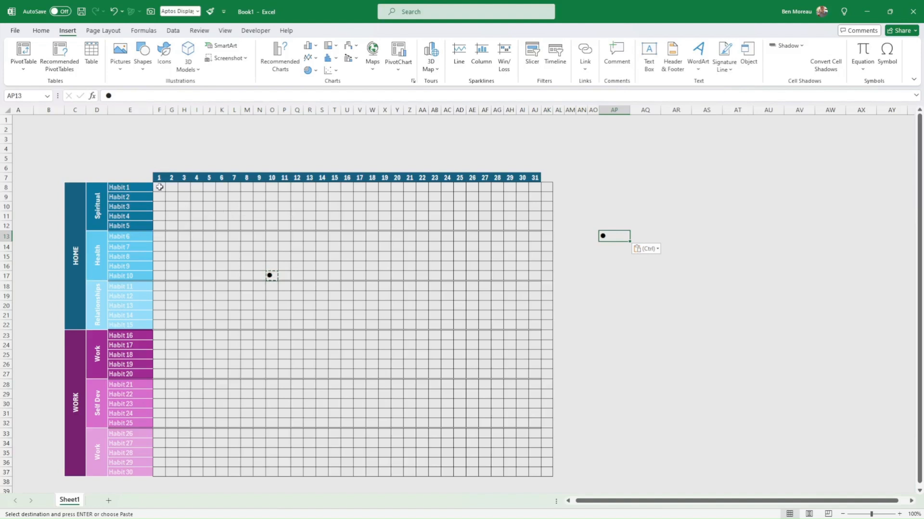
drag(159, 187, 547, 471)
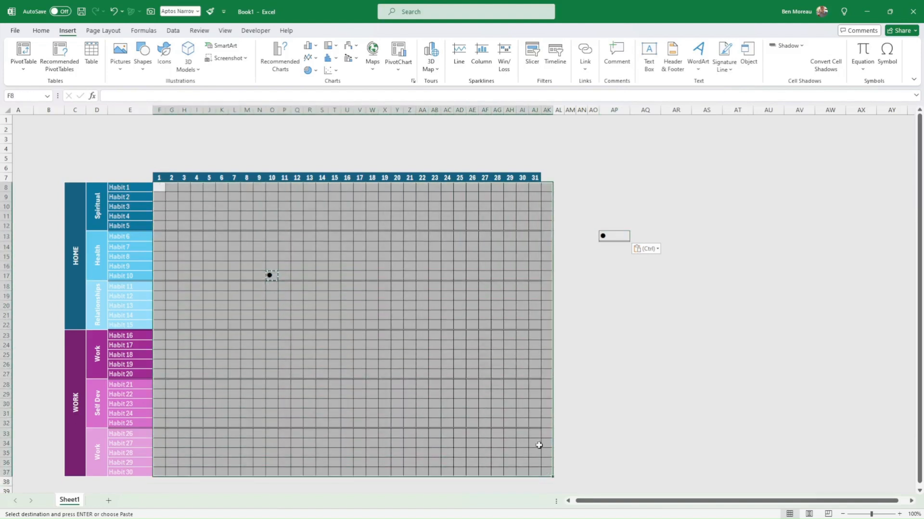
right_click(321, 303)
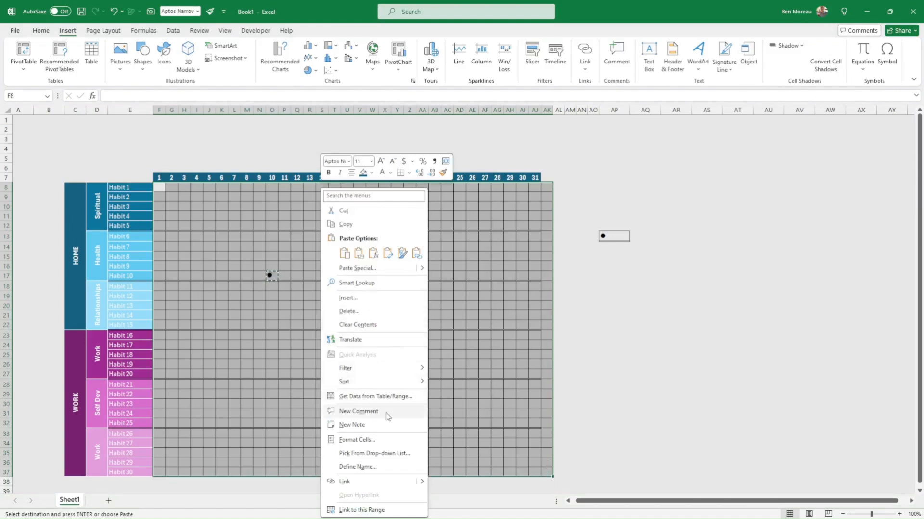
key(Escape)
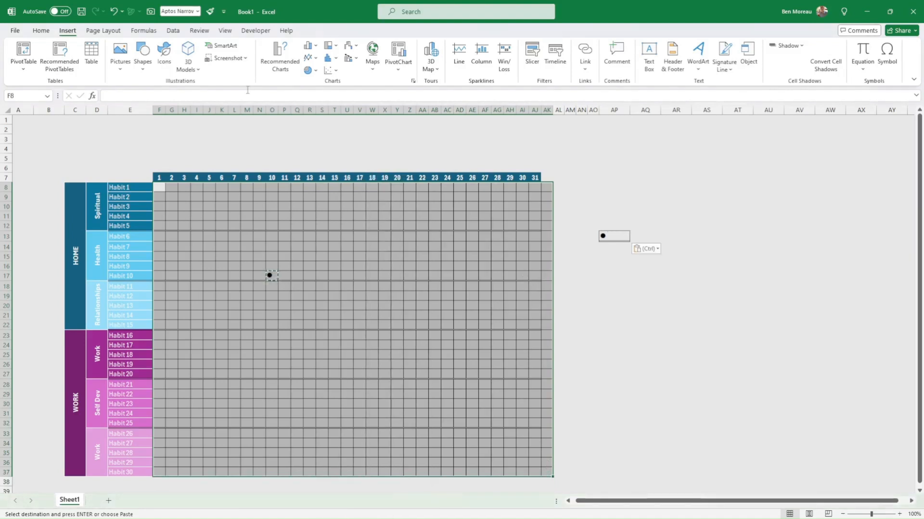
Step: Copy the black circle character itself from the contents of cell AP13
click(617, 233)
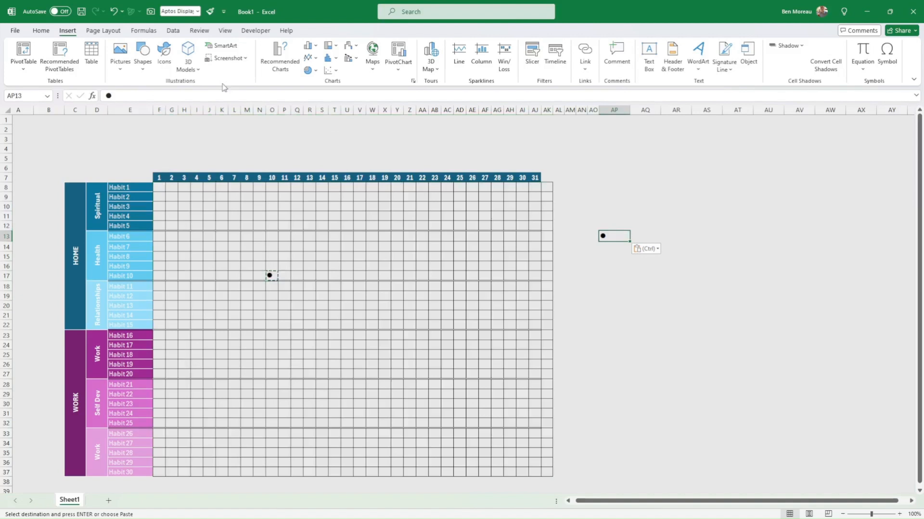
key(Escape)
click(109, 95)
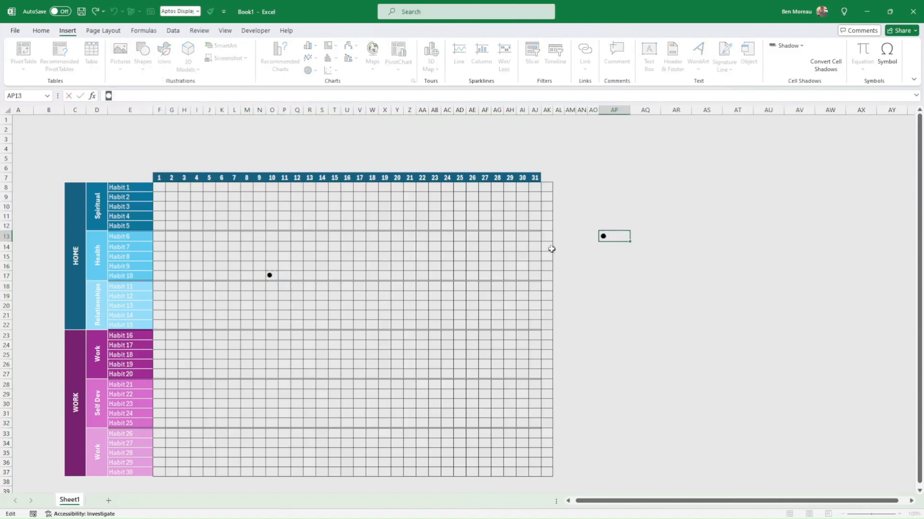
key(Return)
Step: Apply the custom number format ●;●;●; to the daily grid F8:AJ37, using the copied circle character
click(158, 187)
drag(157, 187, 532, 470)
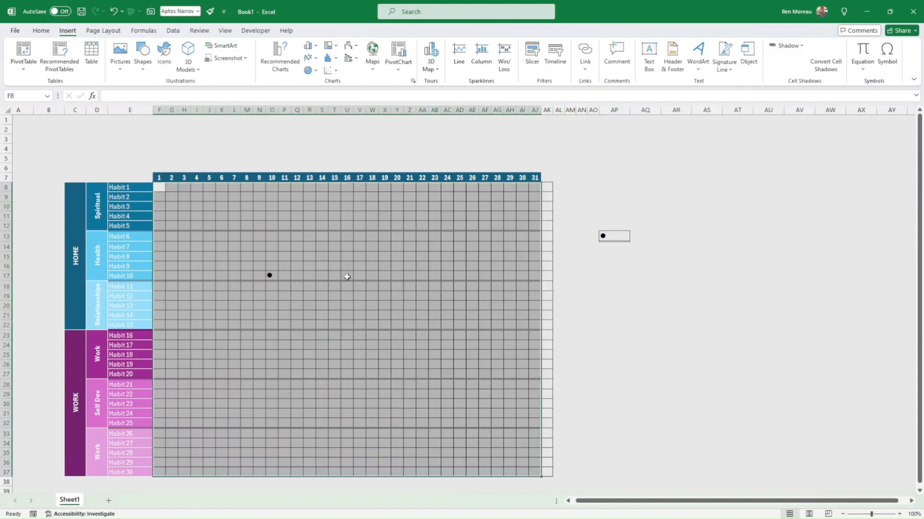
right_click(327, 247)
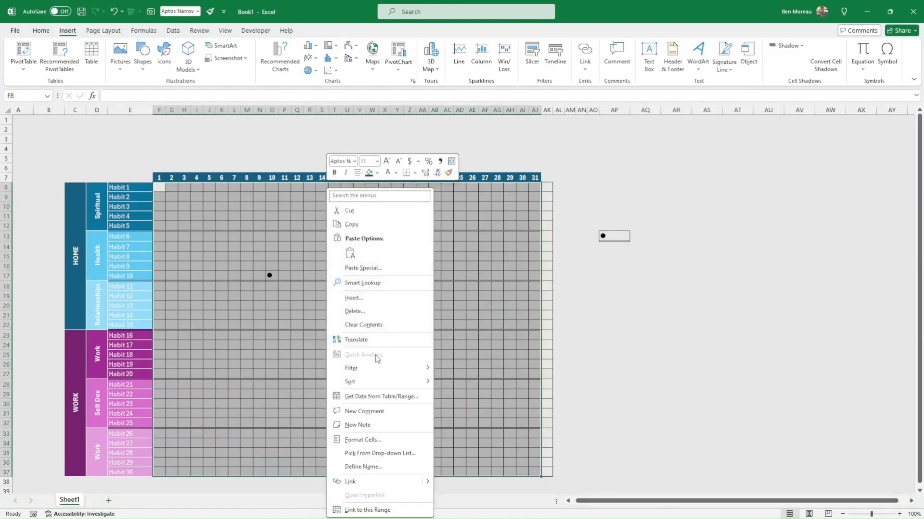
click(367, 439)
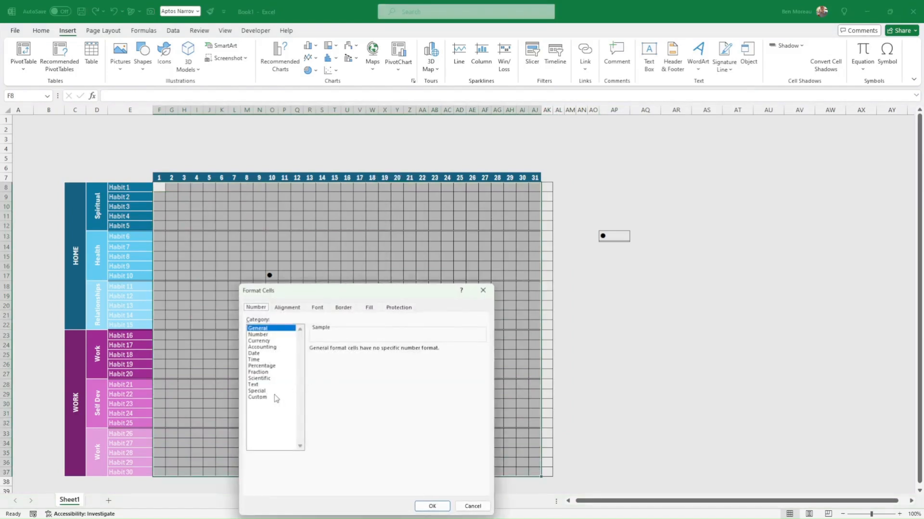
click(267, 397)
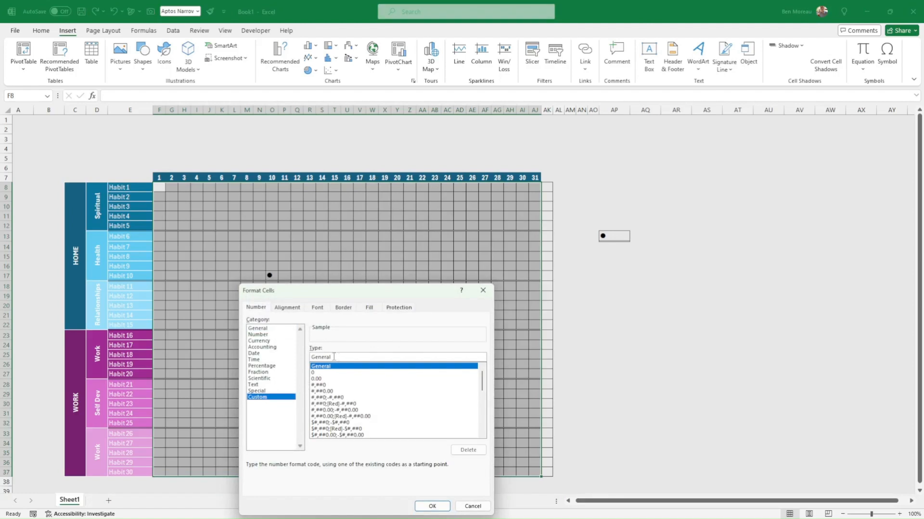
drag(334, 357, 306, 353)
text(•)
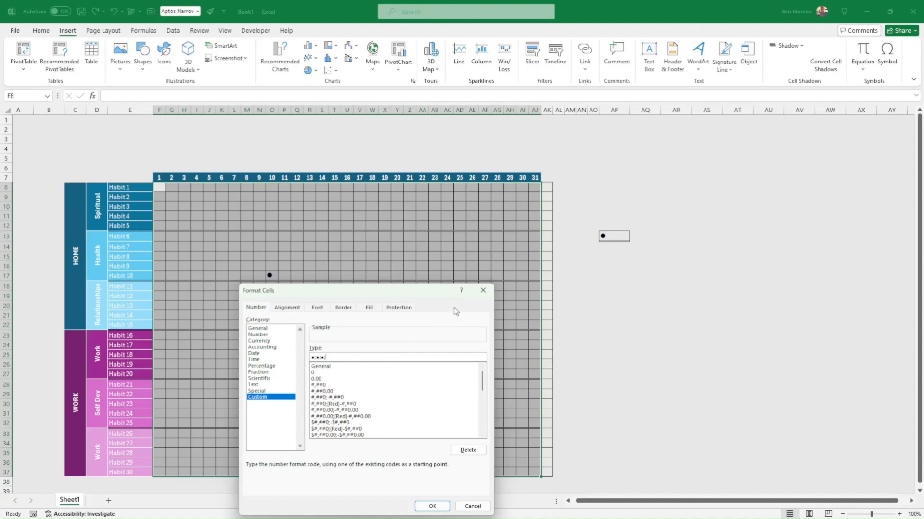
click(440, 506)
Step: Enter test marks for Habit 7 and Habit 8 on day 4, in cells I14 and I15
click(197, 246)
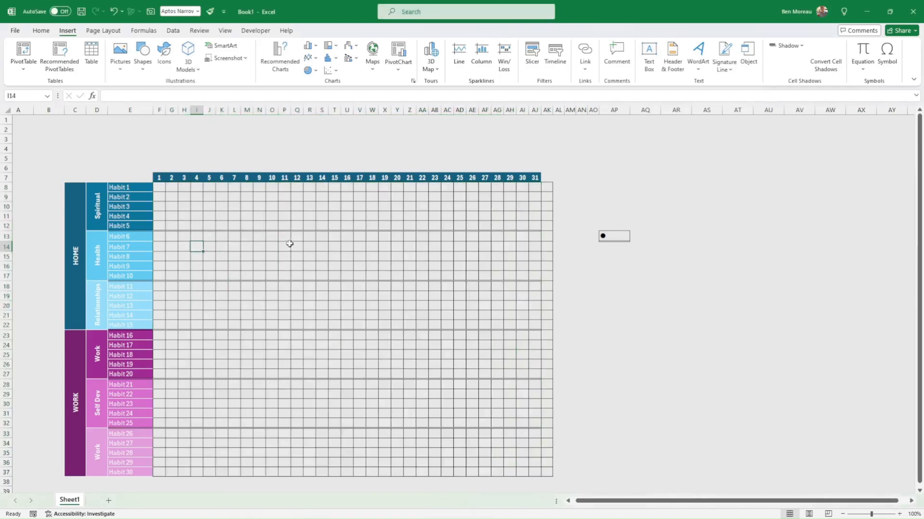
text(●)
key(Return)
text(●)
key(Return)
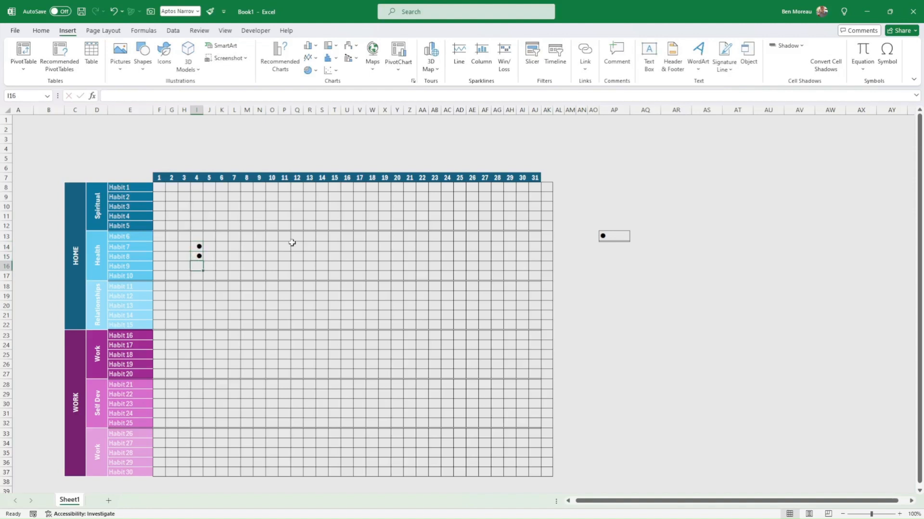
key(Right)
key(Right)
key(Right)
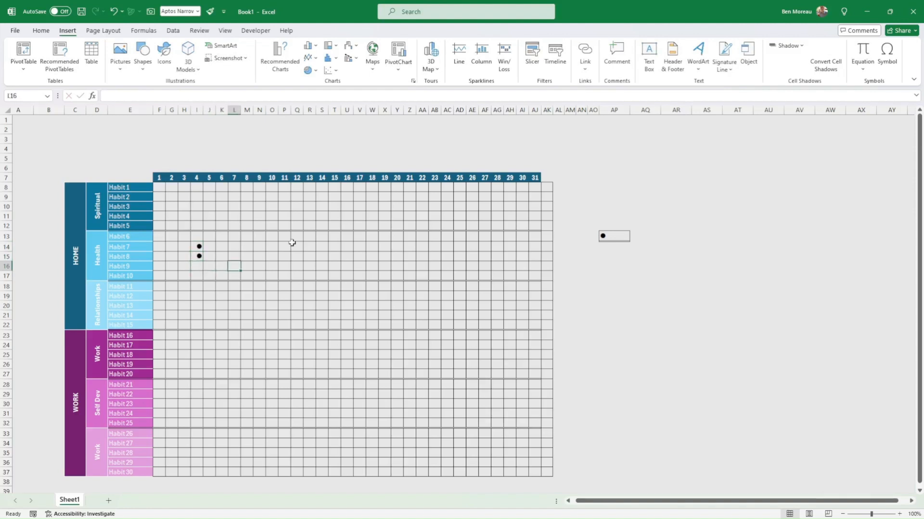
key(Right)
key(Down)
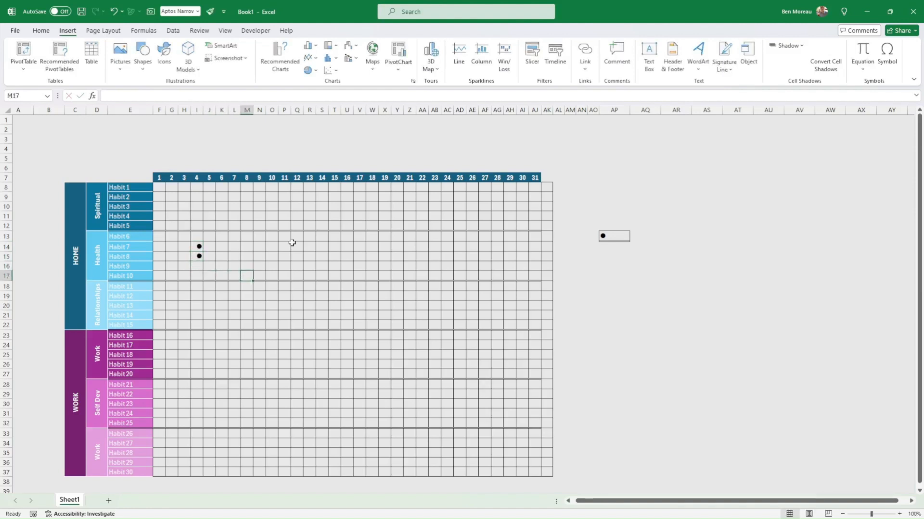
key(Up)
key(Down)
key(Up)
Step: Clear all contents from the daily grid F8:AJ37
click(160, 183)
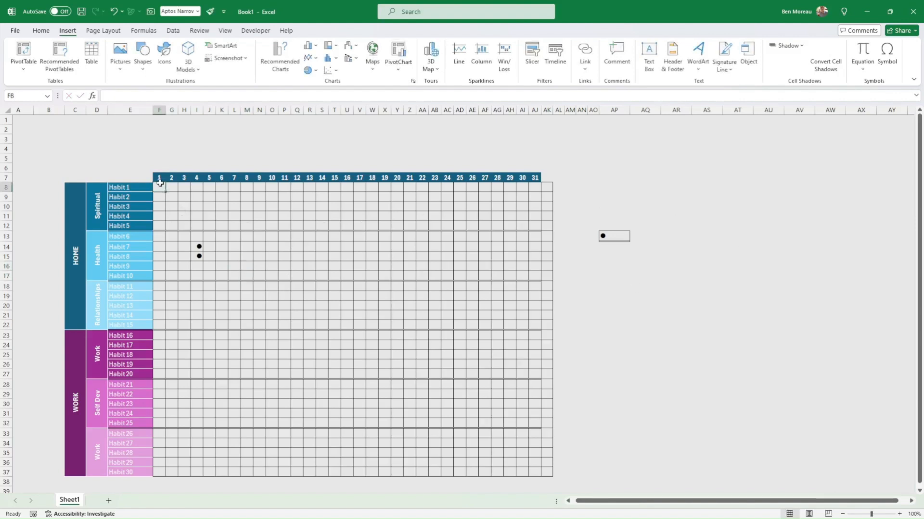
mouse_move(162, 183)
mouse_down()
mouse_move(338, 218)
mouse_move(511, 383)
mouse_move(529, 475)
mouse_up()
key(Delete)
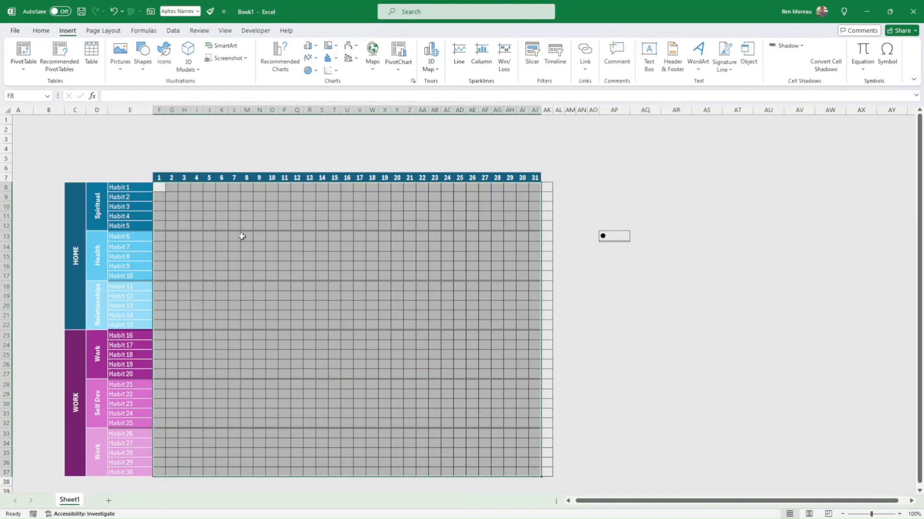
Step: Mark Habit 2 as done on days 1, 2 and 3, in cells F9:H9
click(161, 196)
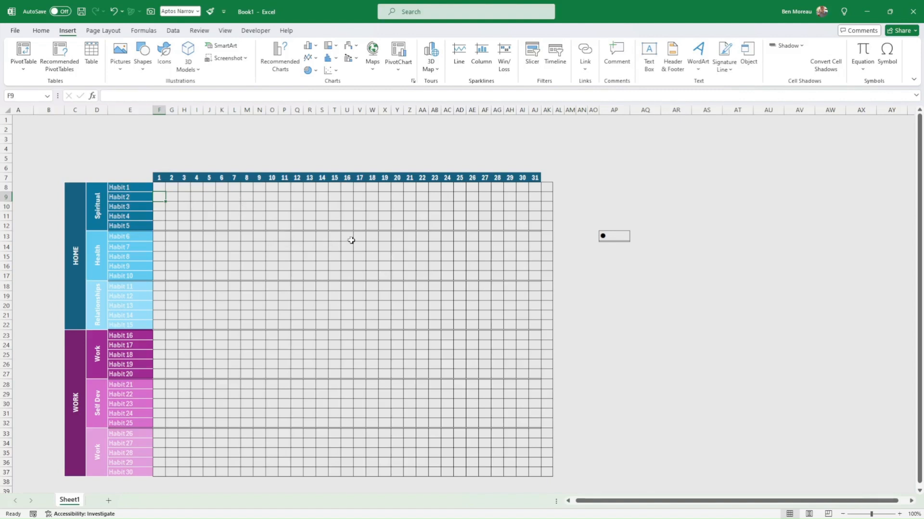
text(•)
key(Right)
text(•)
key(Right)
text(•)
key(Return)
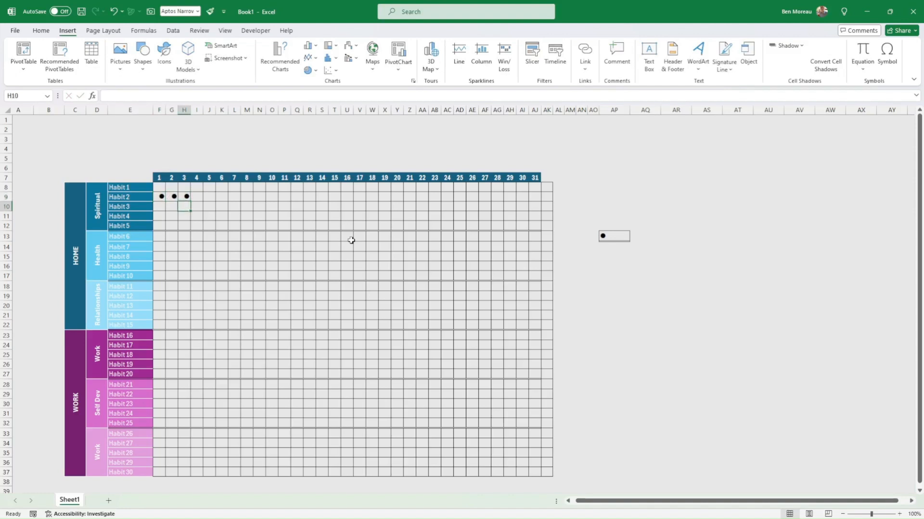
Step: Add marks for Habit 3 and Habit 4 on day 3, in cells H10 and H11
text(•)
key(Return)
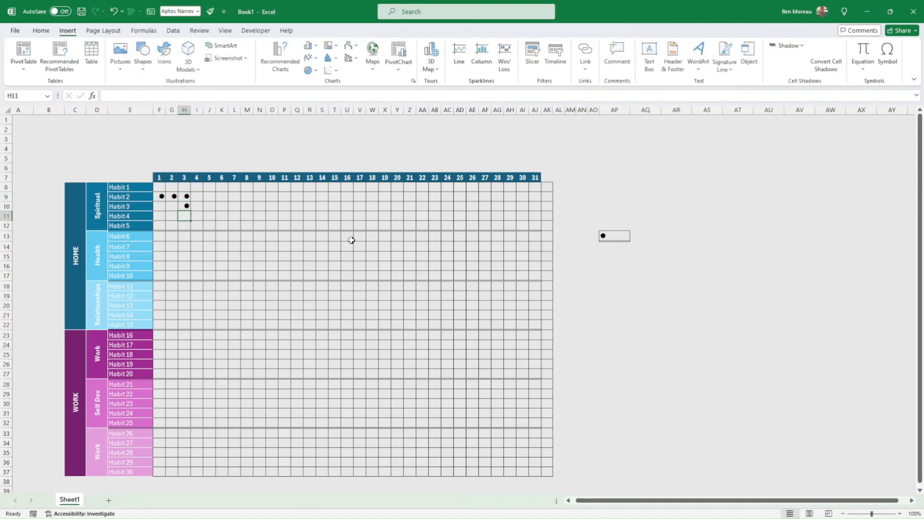
text(0)
key(ctrl+Return)
Step: Center the dots horizontally within their cells across the daily grid range F8:AI37
drag(160, 187, 526, 474)
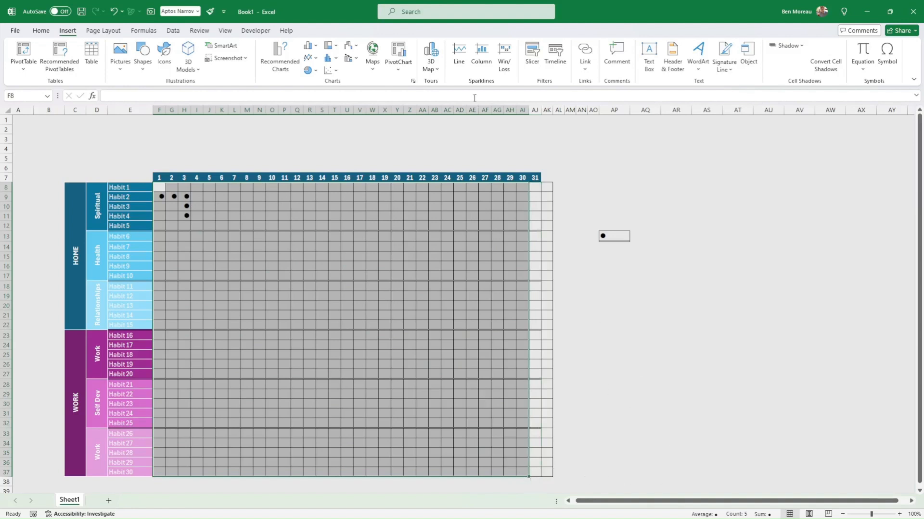
click(41, 31)
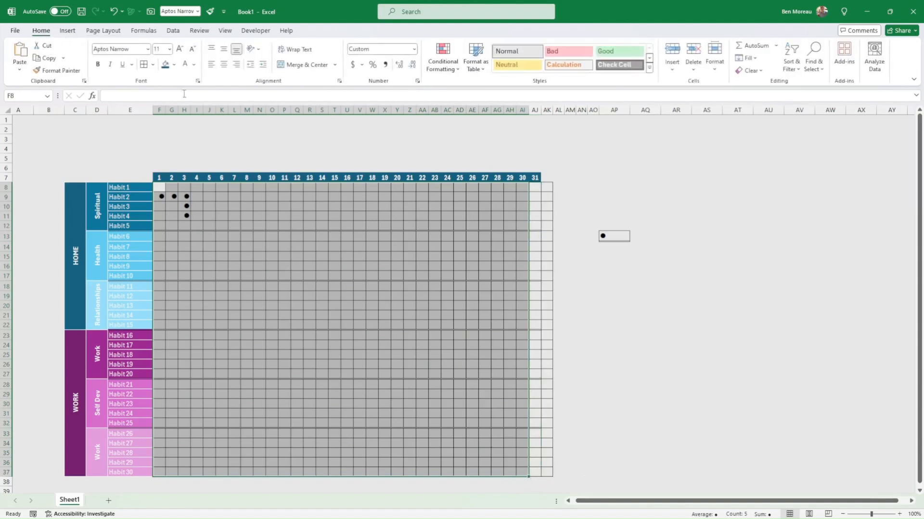
click(224, 64)
drag(159, 196, 184, 216)
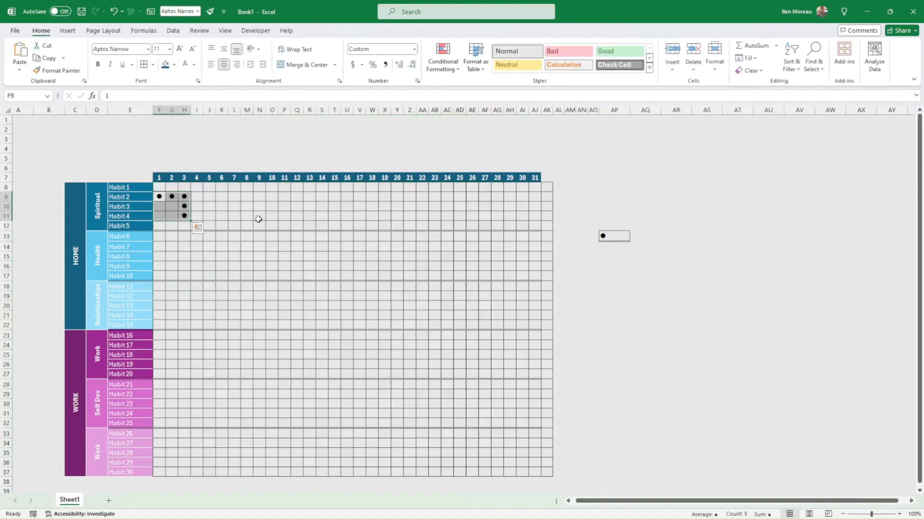
Step: Enter 1 on day 8 for Habits 8, 10, 13 and 15, in cells M15, M17, M20 and M22
click(250, 256)
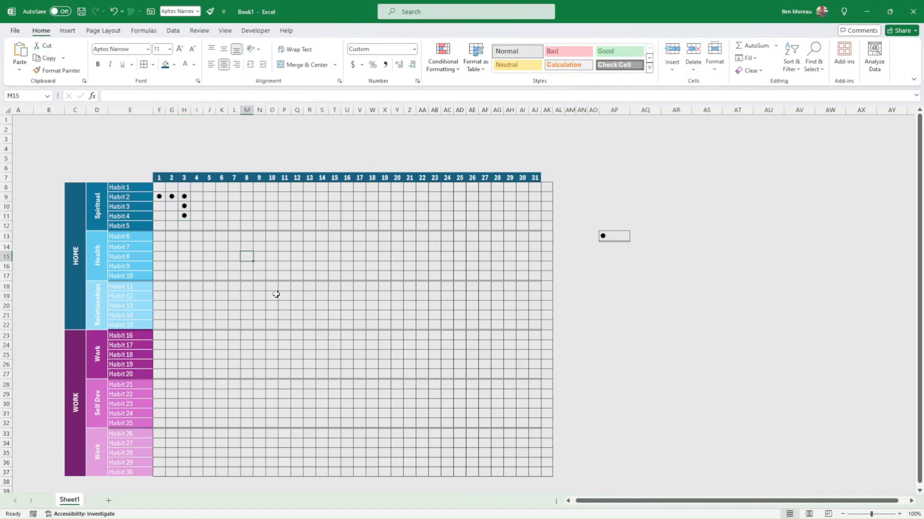
text(1)
key(Return)
key(Return)
text(1)
key(Return)
key(Return)
key(Return)
text(1)
key(Return)
key(Return)
text(1)
key(Return)
key(Return)
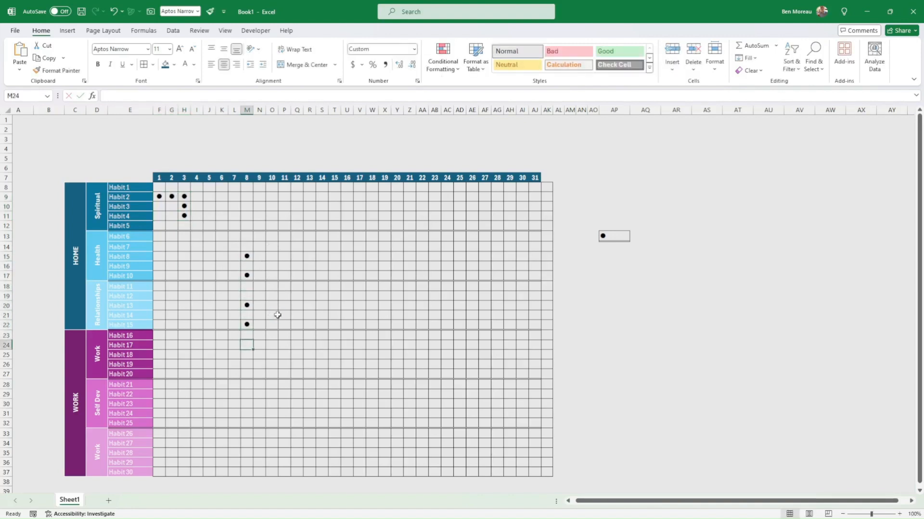
Step: Enter 1 on day 8 for the WORK Habits 17, 19, 20, 23, 24, 25, 28 and 29 in column M
text(1)
key(Return)
key(Return)
text(1 1)
key(Return)
key(Return)
key(Return)
text(1)
key(Return)
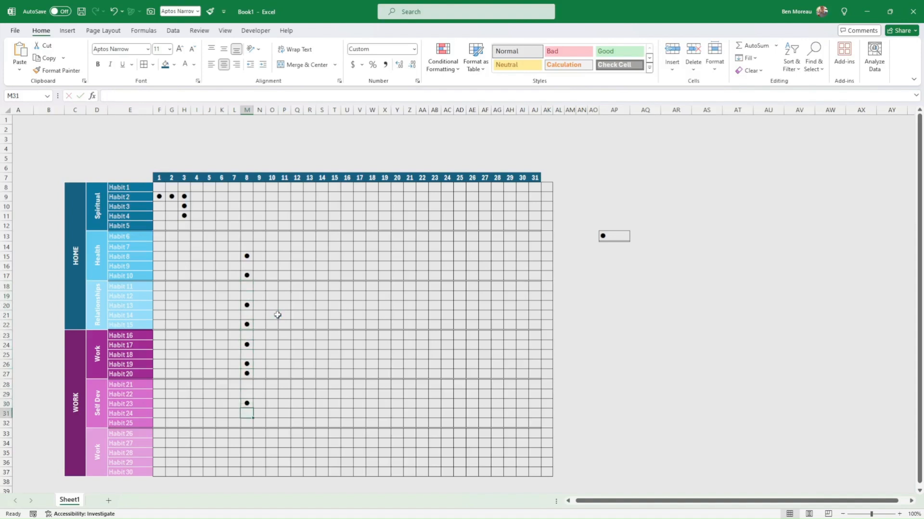
text(1)
key(Return)
text(1)
key(Return)
key(Return)
key(Return)
text(1 1)
drag(158, 187, 169, 197)
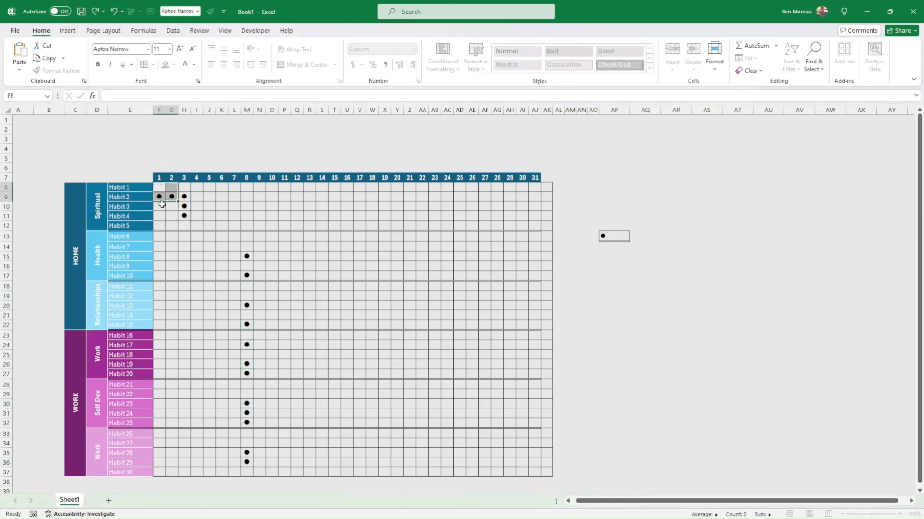
click(136, 207)
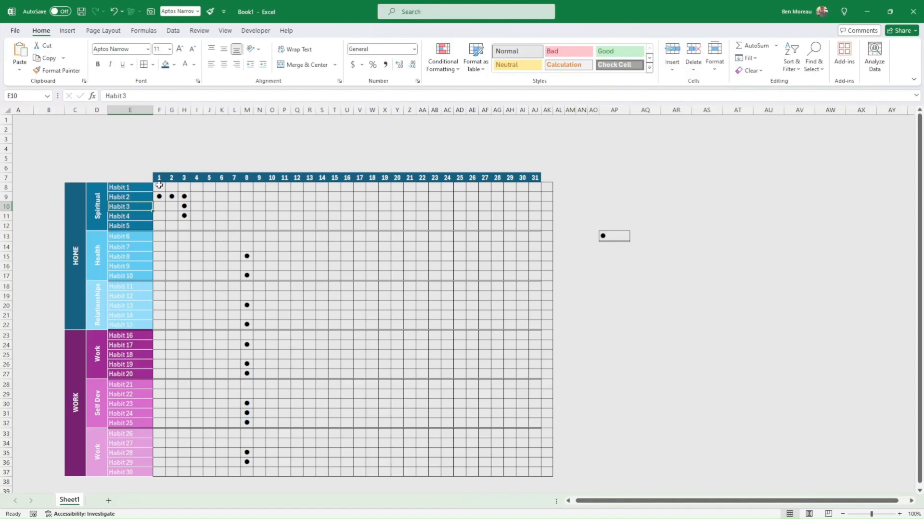
Step: Set the font color of the Spiritual rows' grid F8:AJ12 to a darker shade of the theme blue
drag(158, 187, 533, 224)
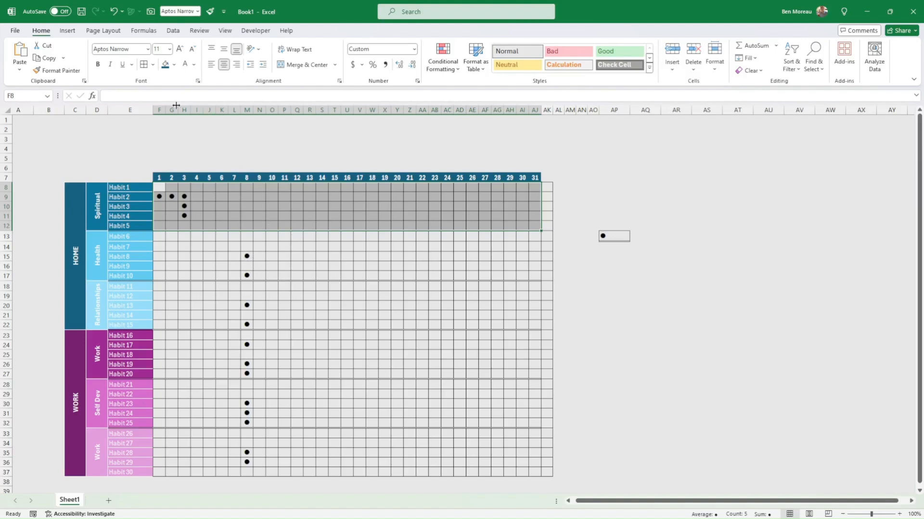
click(194, 66)
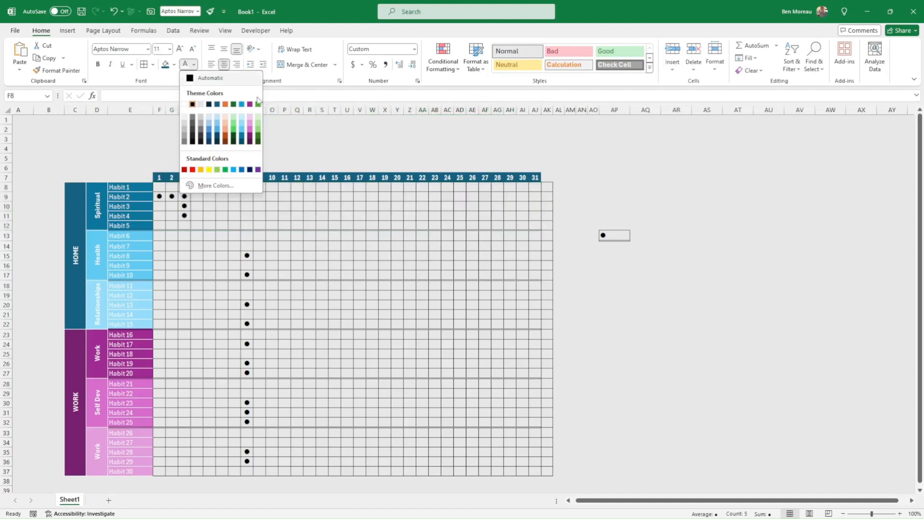
click(242, 138)
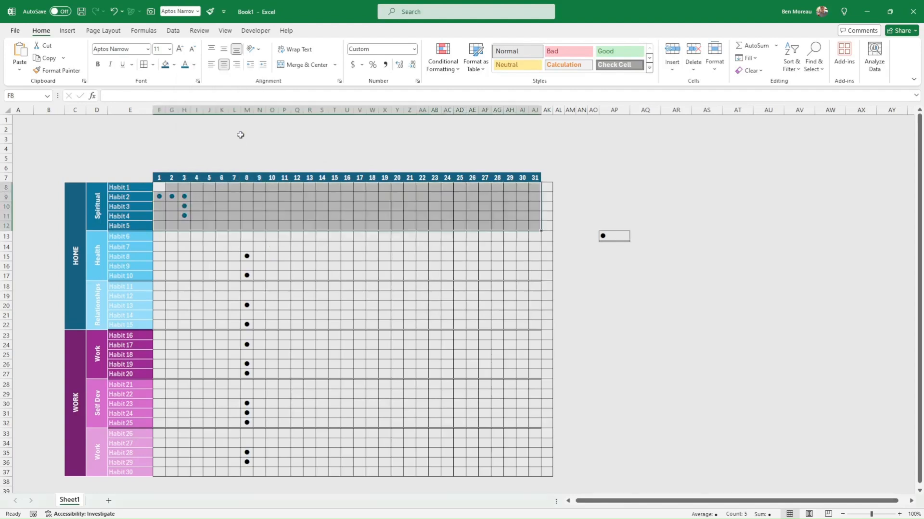
Step: Set the font color of the Health rows' grid F13:AJ17 to the base theme blue
click(159, 235)
drag(159, 235, 539, 279)
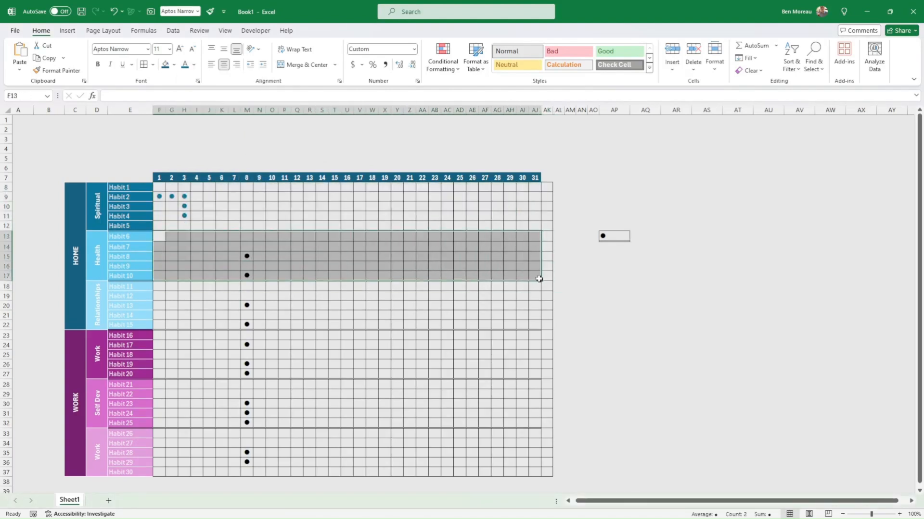
click(194, 65)
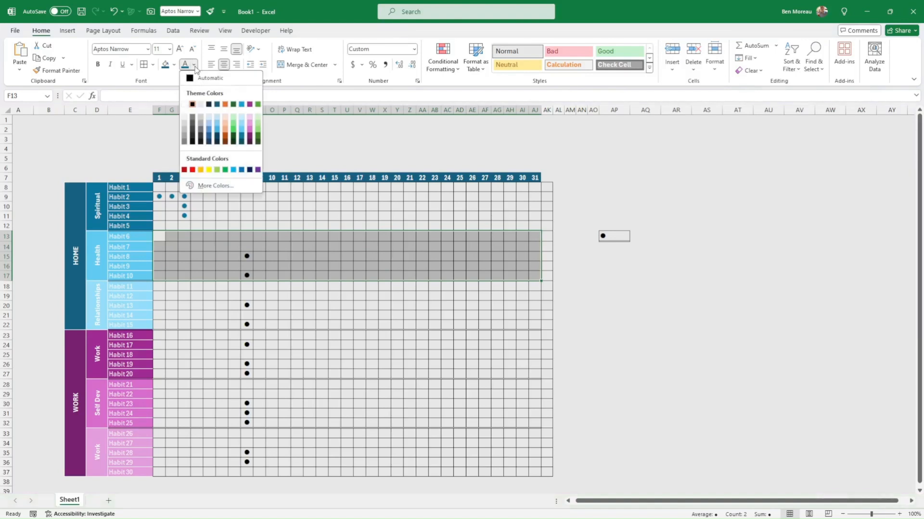
click(242, 105)
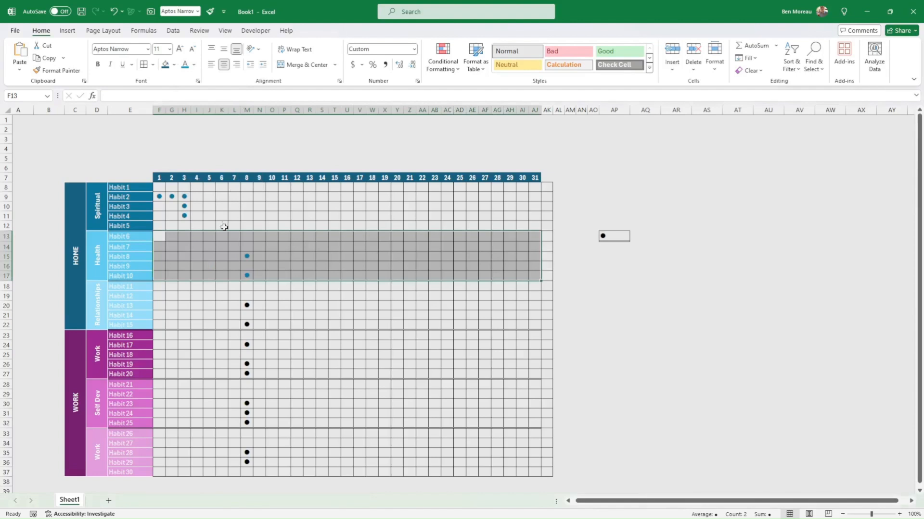
Step: Try a light tint of the theme blue as the font color for the Relationships grid F18:AJ22
drag(164, 286, 535, 324)
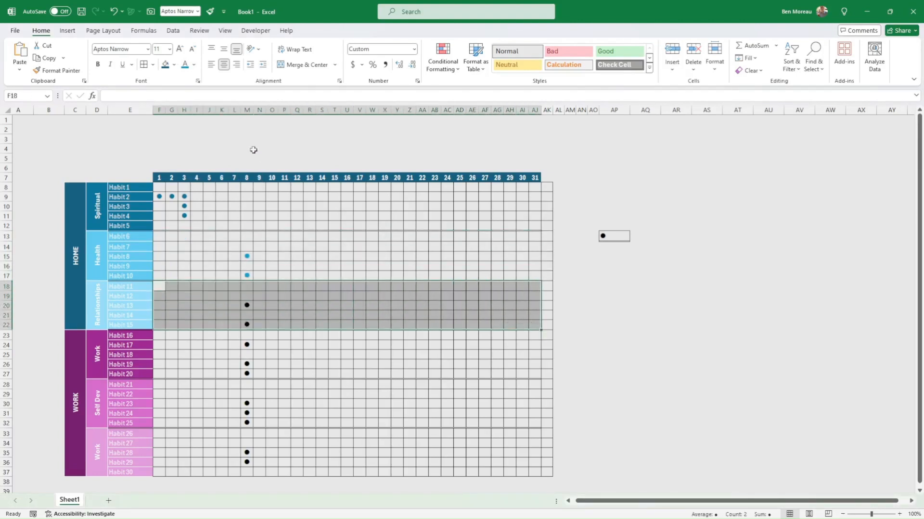
click(194, 64)
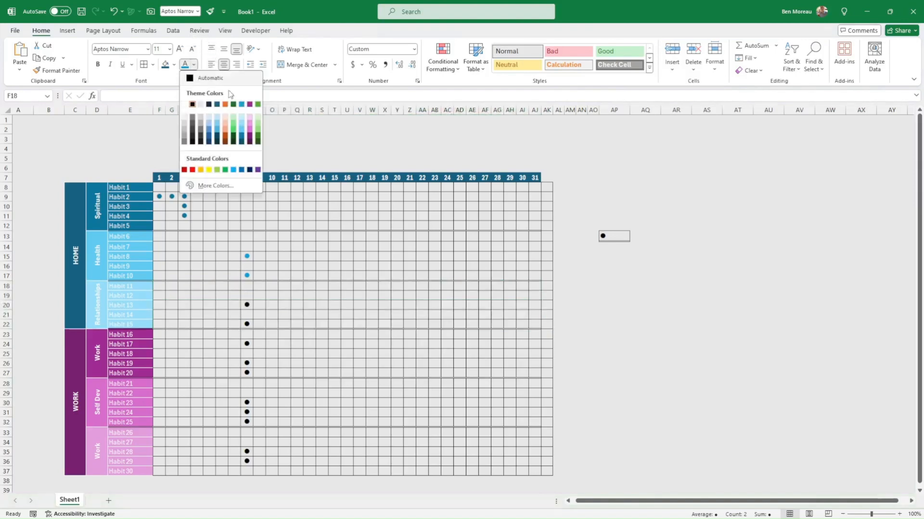
click(243, 128)
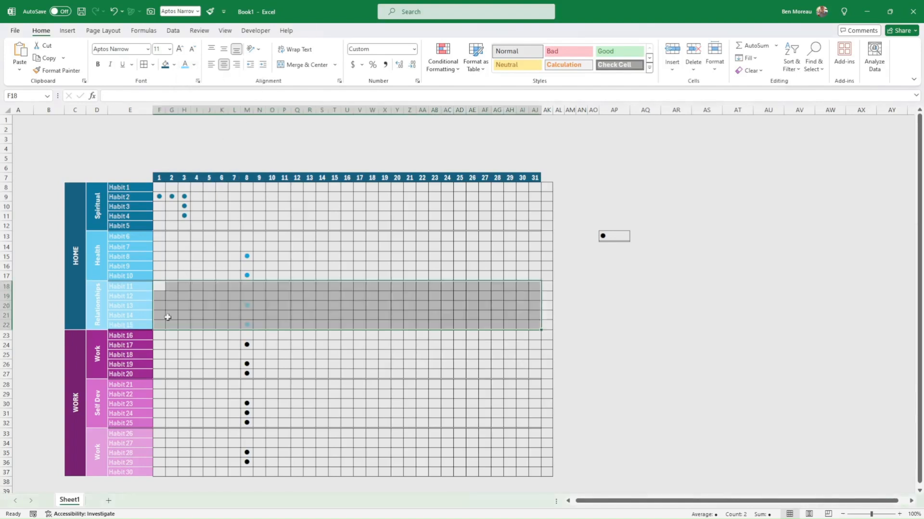
click(234, 276)
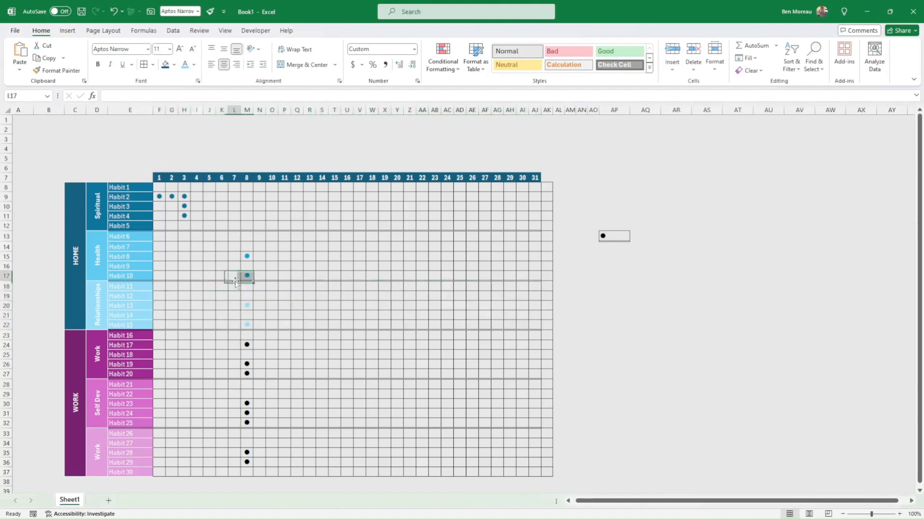
Step: Change the font color of the Relationships grid F18:AJ22 to a different light tint of the theme blue
drag(164, 287, 529, 321)
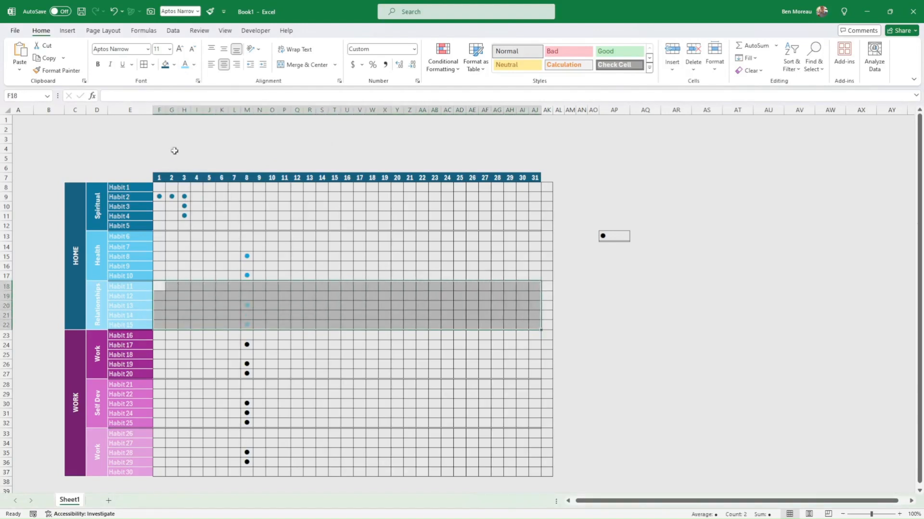
click(194, 64)
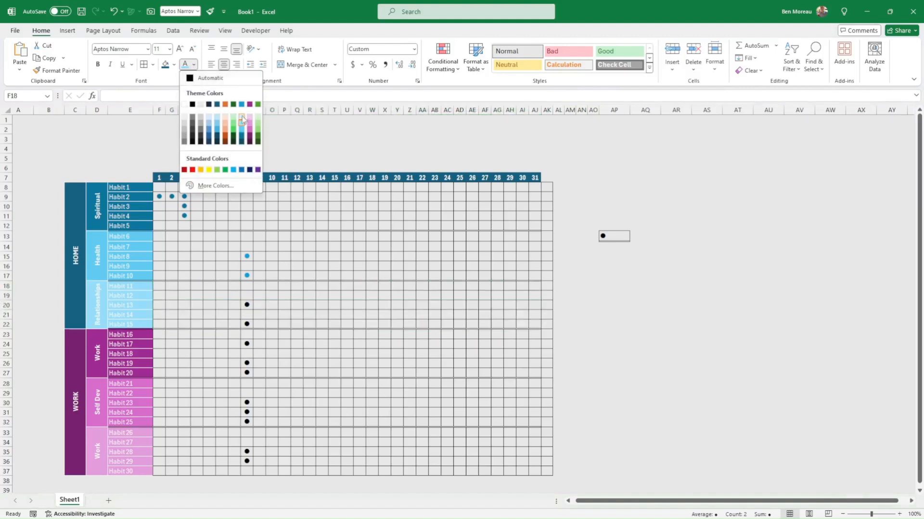
click(242, 120)
click(234, 225)
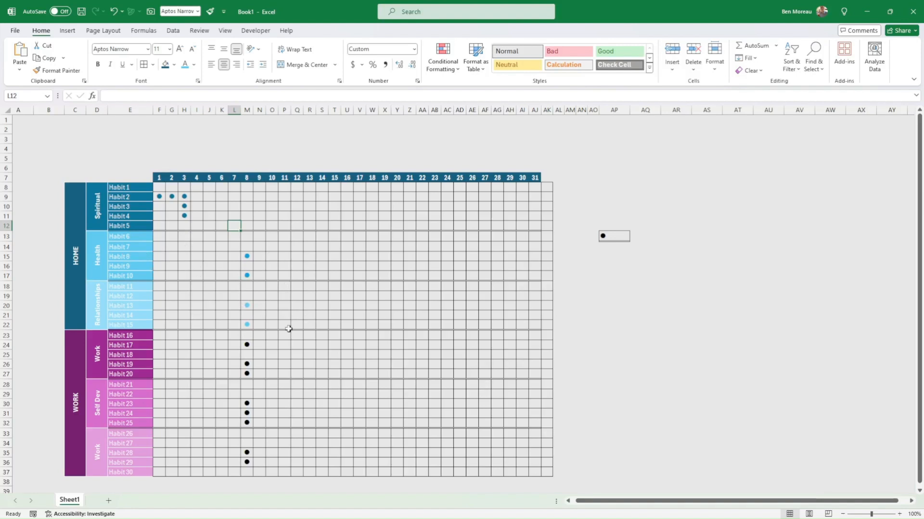
Step: Set the font color of the Habit 16 to 20 grid F23:AJ27 to a darker shade of the theme plum
drag(159, 334, 534, 374)
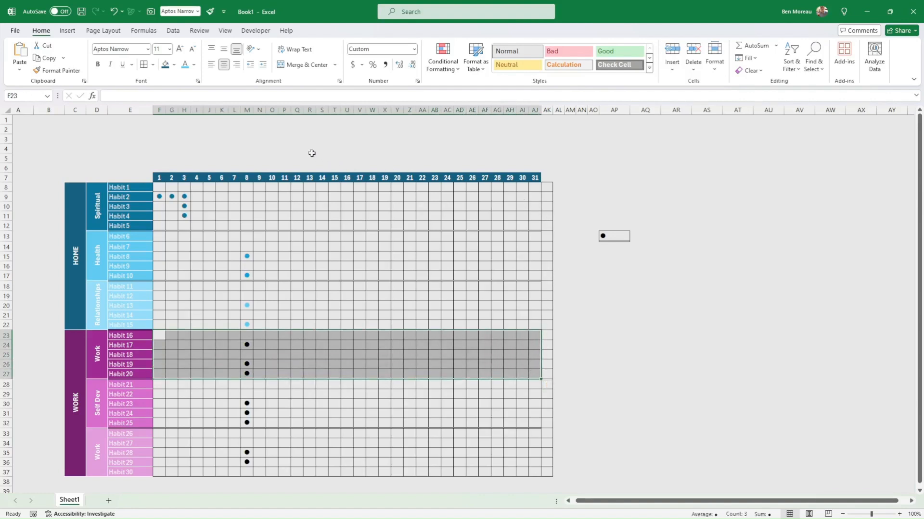
click(195, 68)
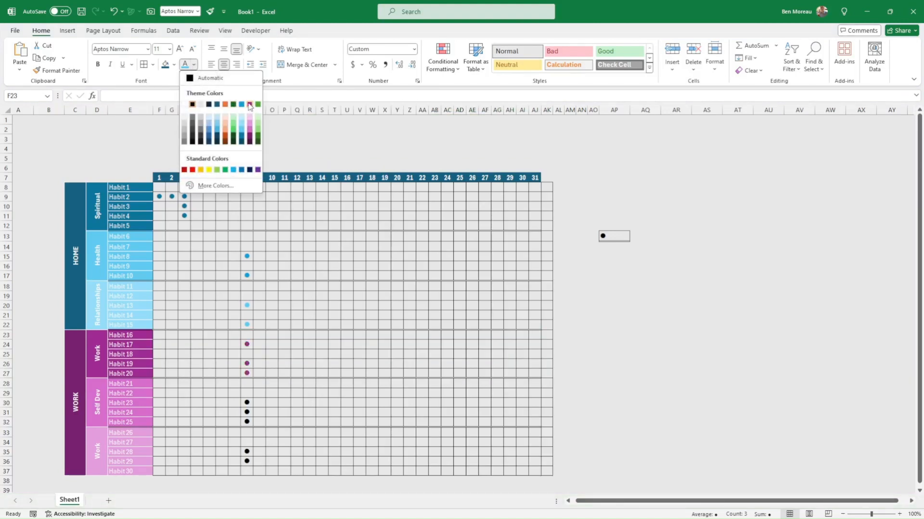
click(252, 137)
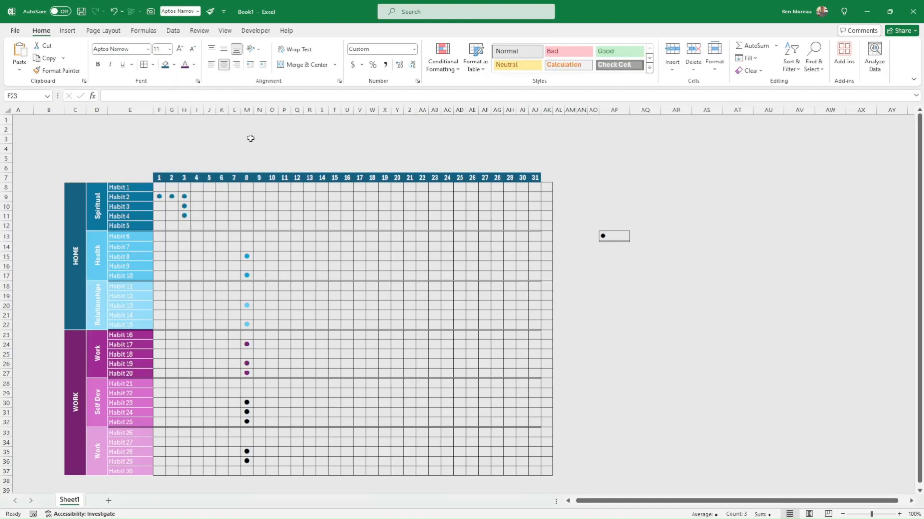
Step: Set the font color of the Self Dev grid F28:AJ32 to the base theme plum
click(160, 385)
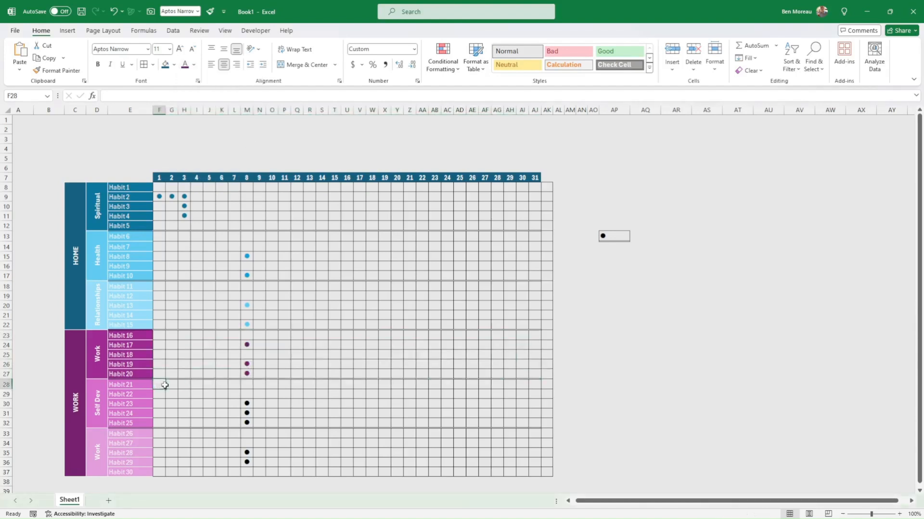
mouse_move(164, 386)
mouse_down()
mouse_move(380, 426)
mouse_move(534, 424)
mouse_up()
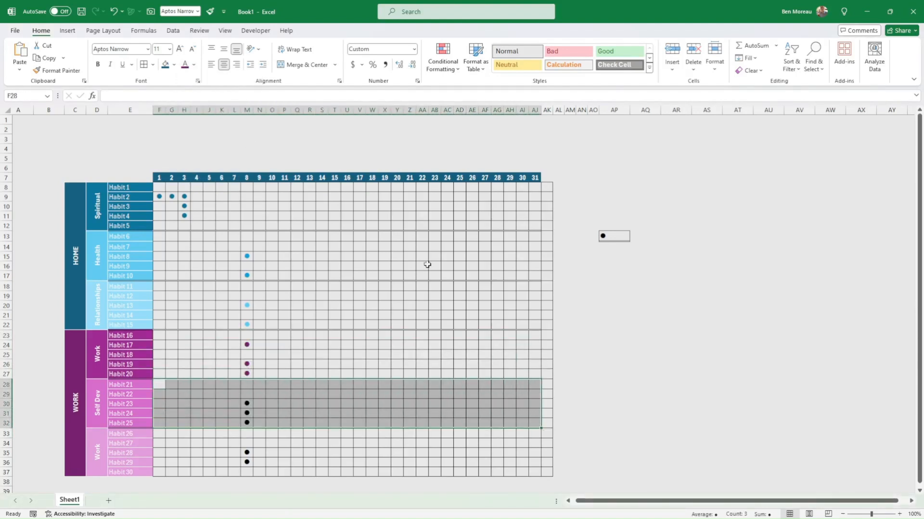
click(194, 65)
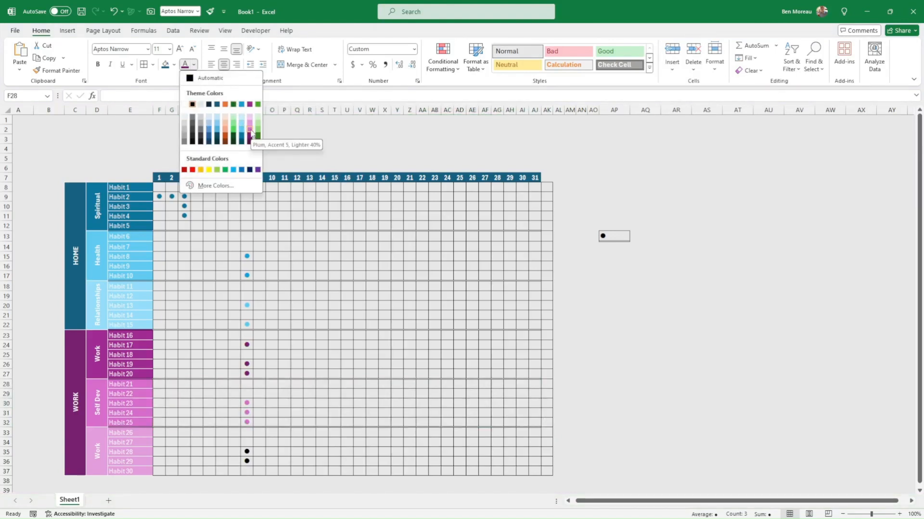
click(250, 104)
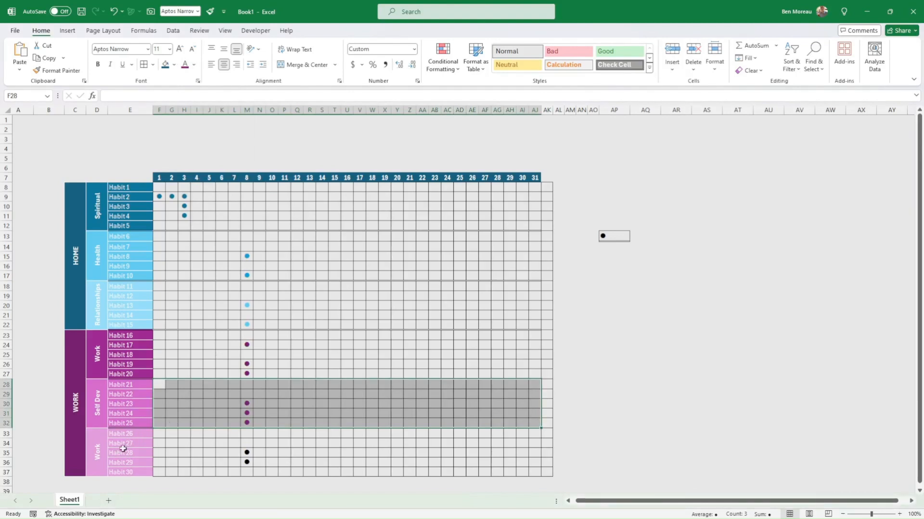
Step: Set the font color of the Habit 26 to 30 grid F33:AJ37 to Plum, Accent 5, Lighter 40%
drag(159, 433, 286, 453)
drag(530, 462, 538, 474)
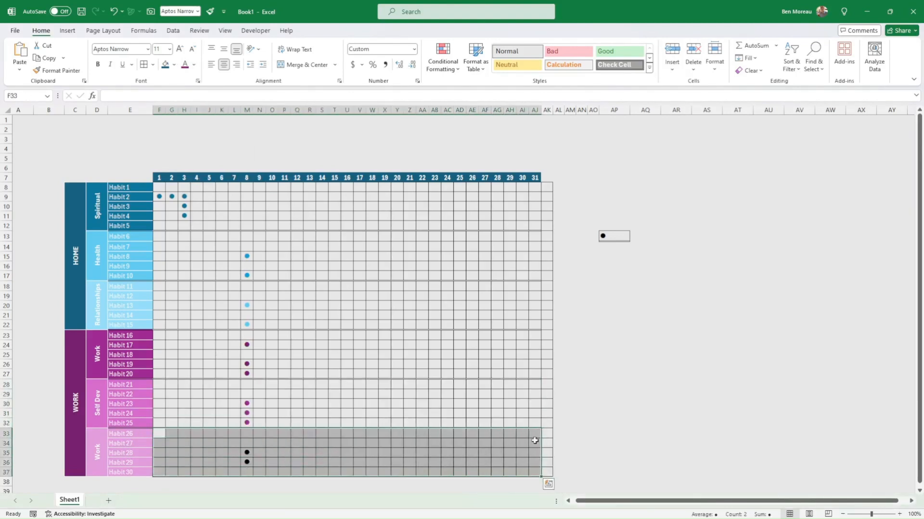
click(195, 66)
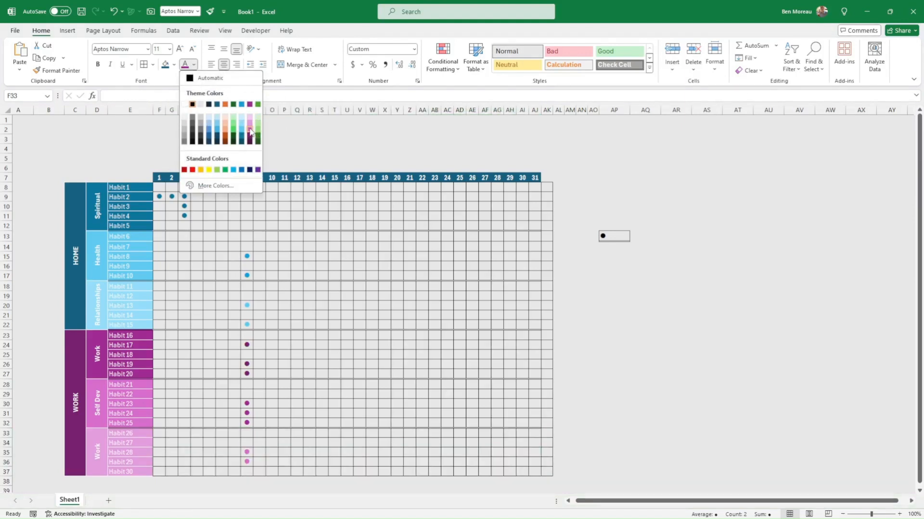
click(251, 132)
click(322, 261)
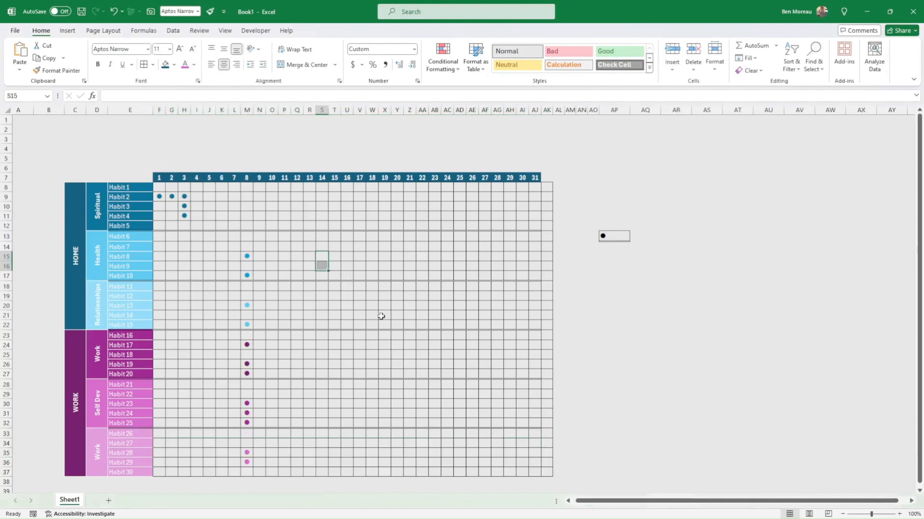
click(247, 404)
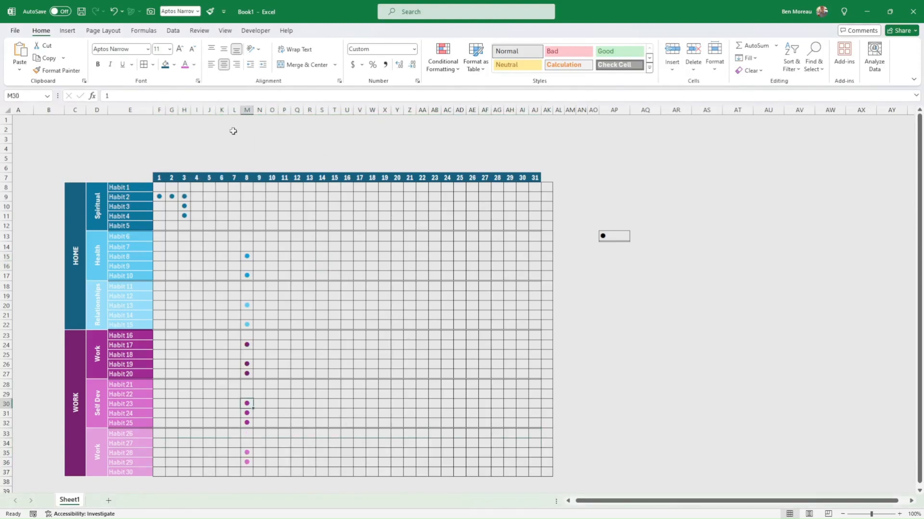
click(194, 66)
click(215, 185)
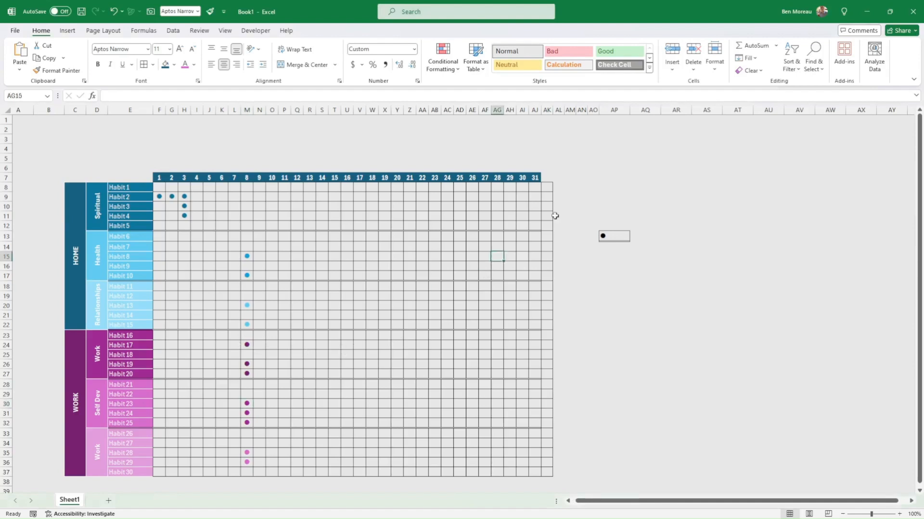
Step: Enter the formula =COUNTIF(F8:AJ8,">=0") in AK8 to count Habit 1's completed days
click(548, 187)
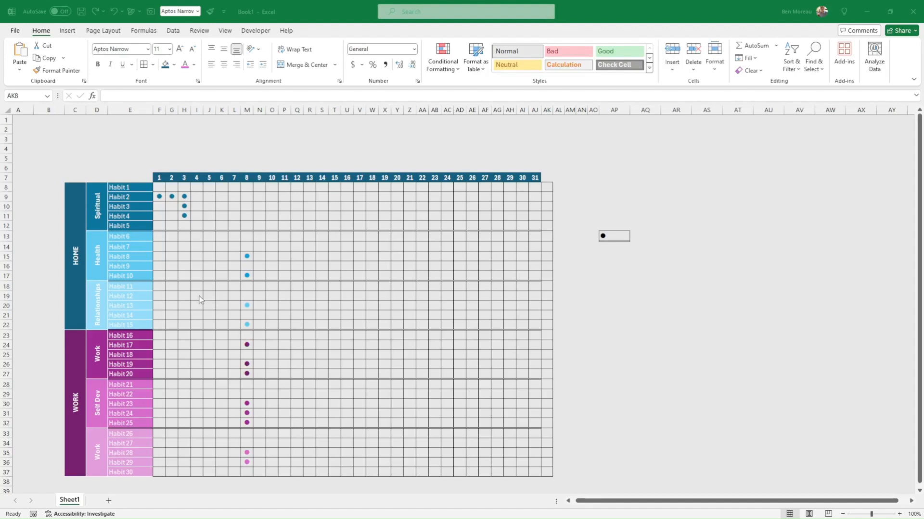
click(548, 188)
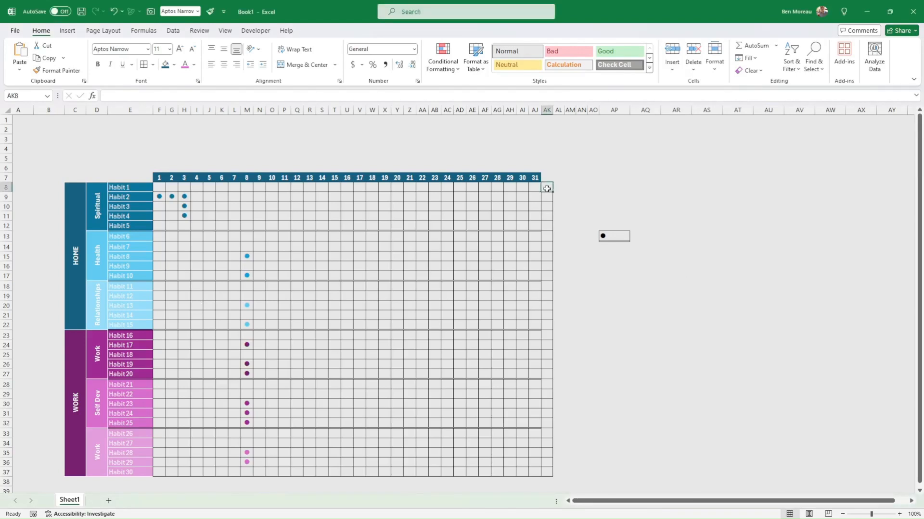
text(=countif)
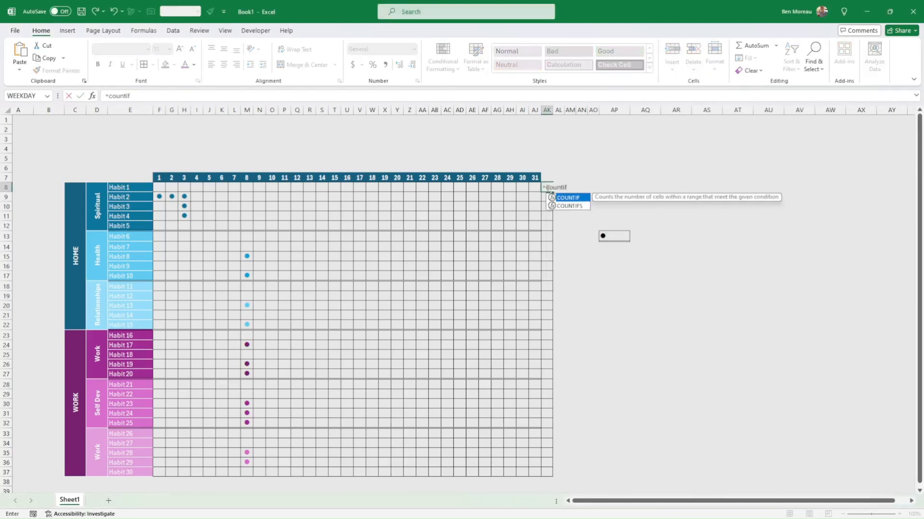
text(()
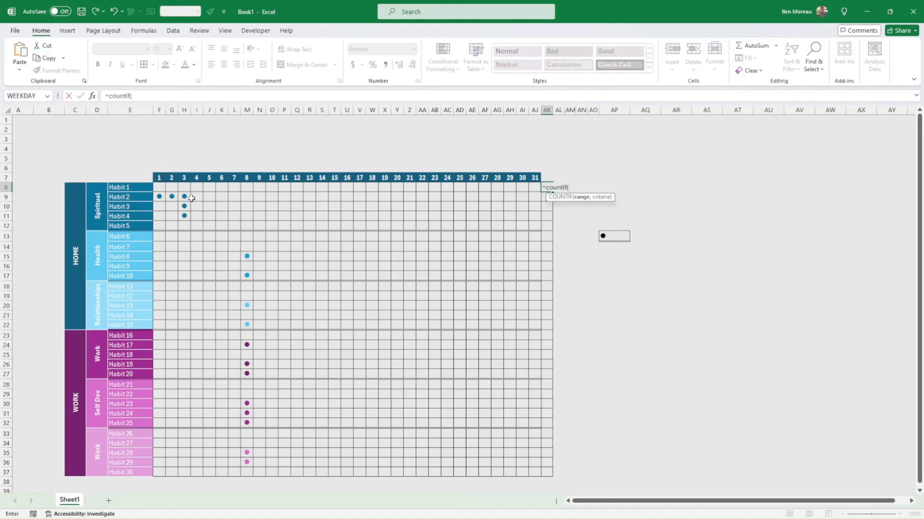
drag(159, 188, 535, 185)
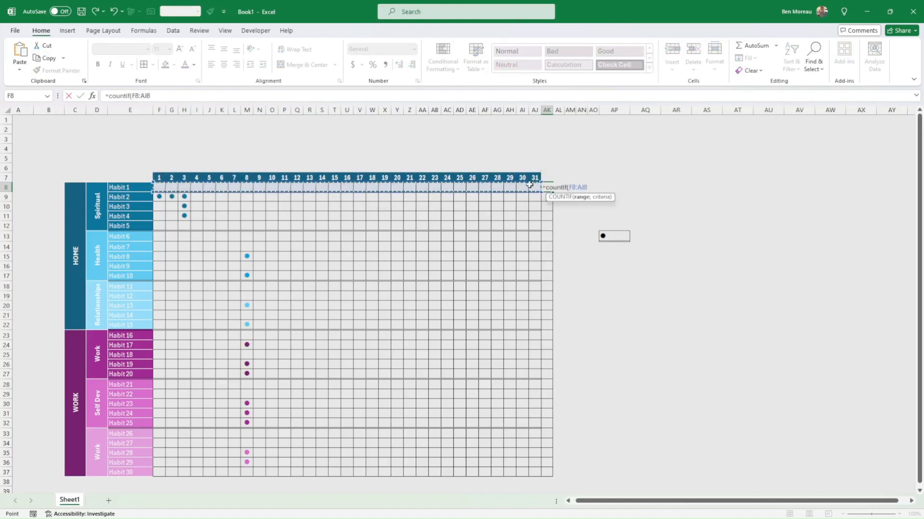
text(,">=0)
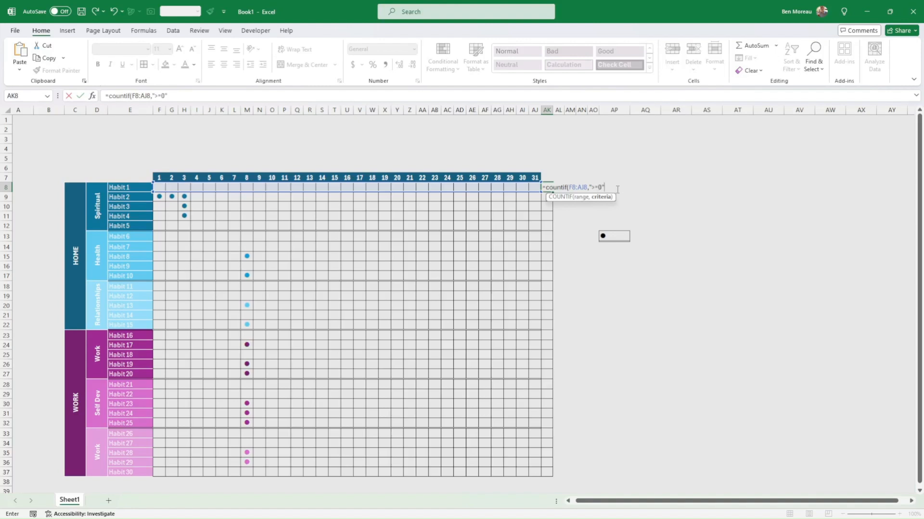
key(ctrl+Return)
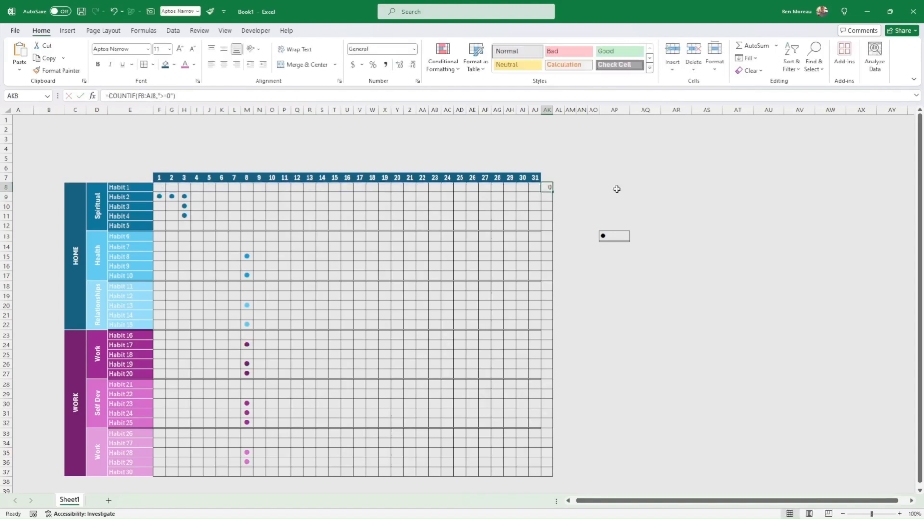
Step: Copy the count formula from AK8 down to AK12 and review the COUNTIF arguments of AK8
drag(552, 192, 559, 228)
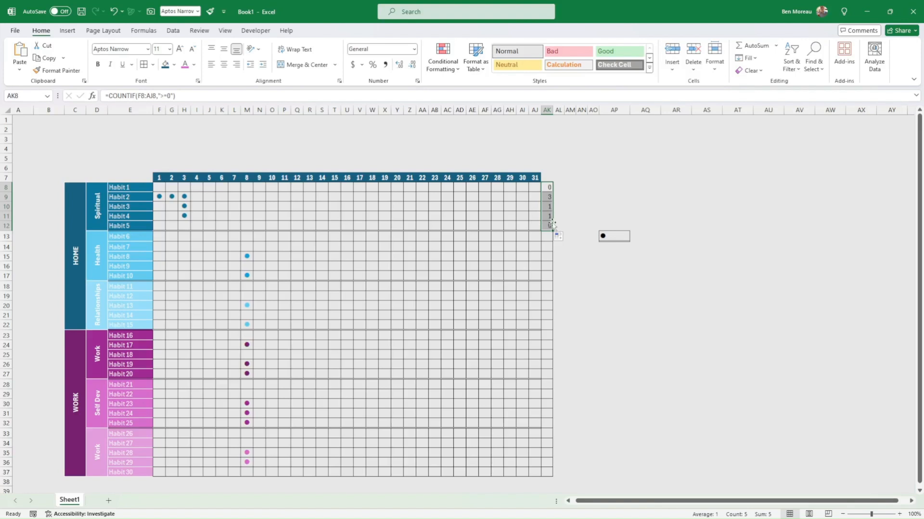
click(550, 189)
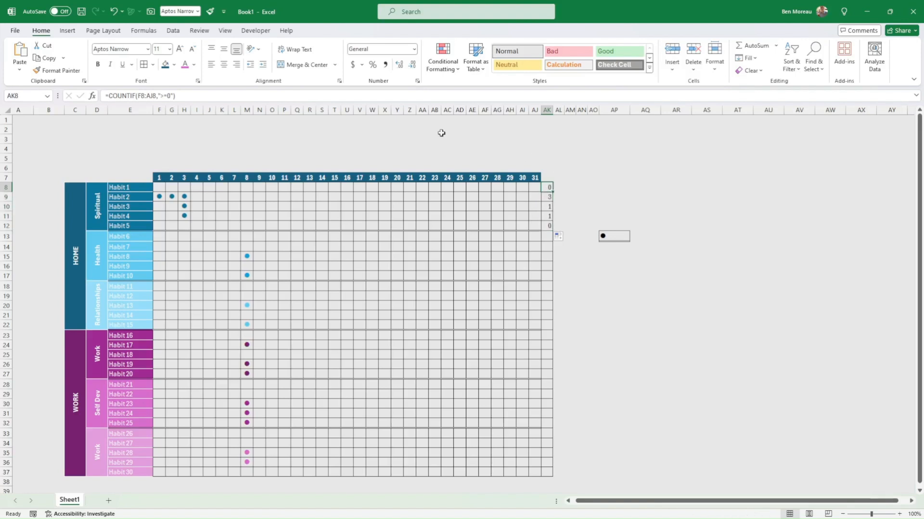
click(93, 98)
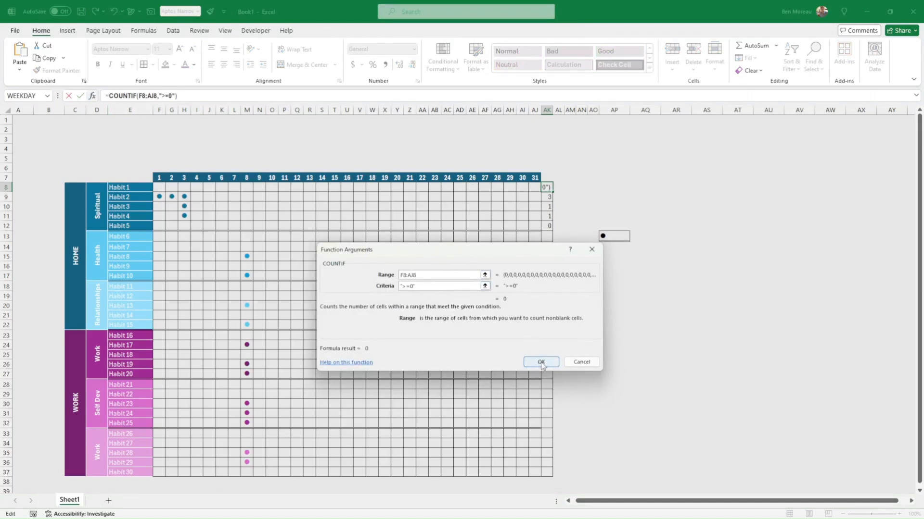
click(540, 363)
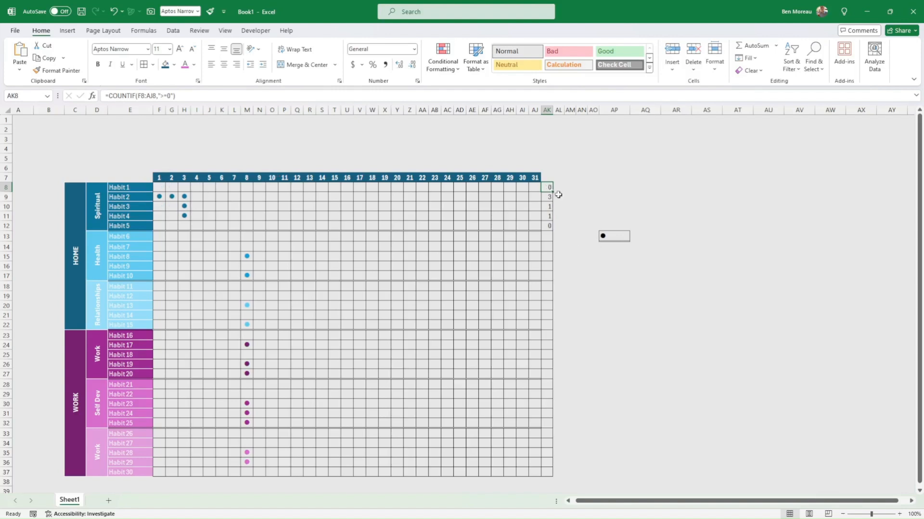
Step: Extend the count formula from AK12 down to AK37 and center the counts in AK8:AK37 horizontally
click(549, 225)
drag(553, 233, 557, 477)
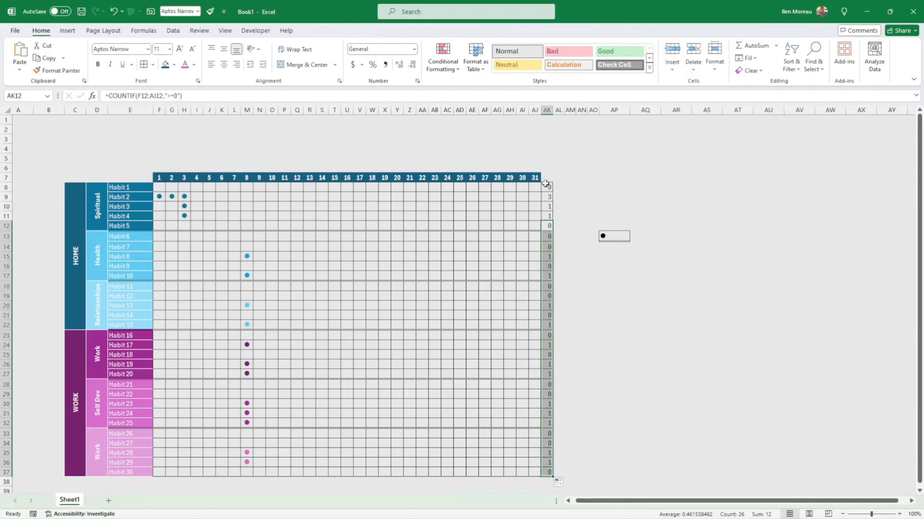
drag(546, 187, 546, 474)
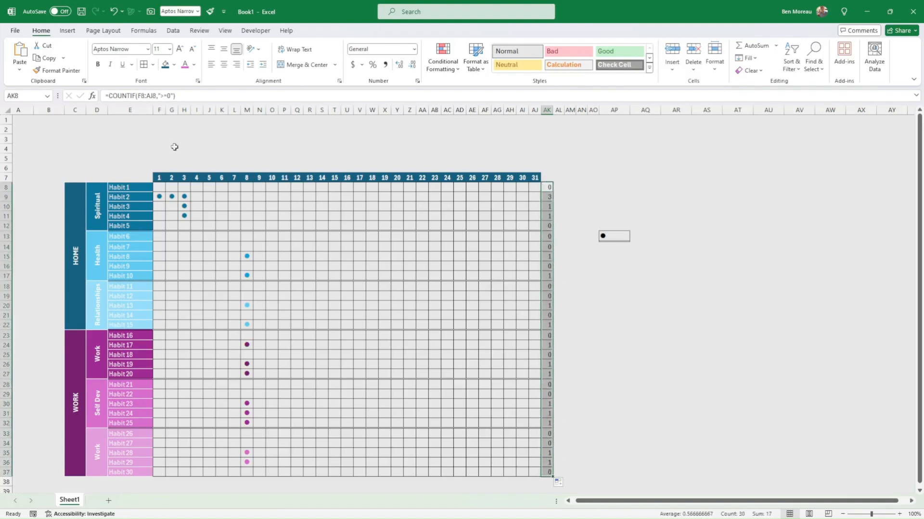
click(225, 66)
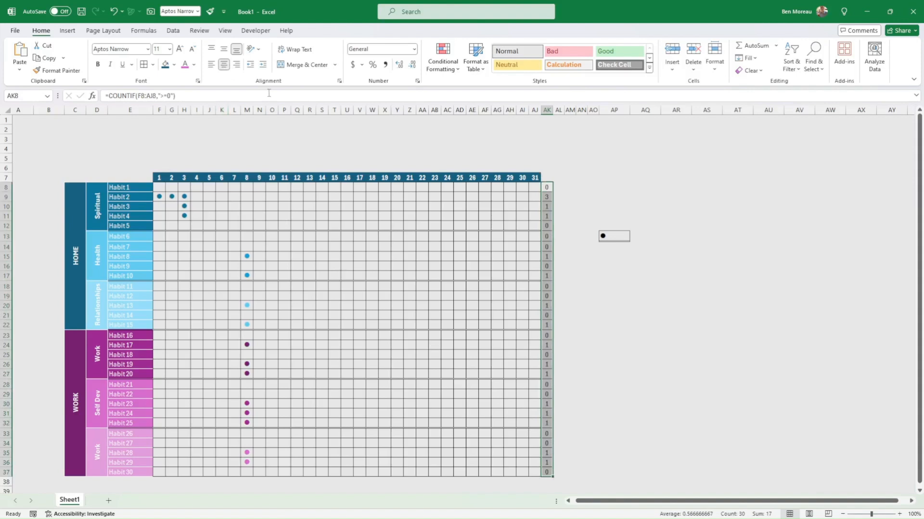
click(384, 256)
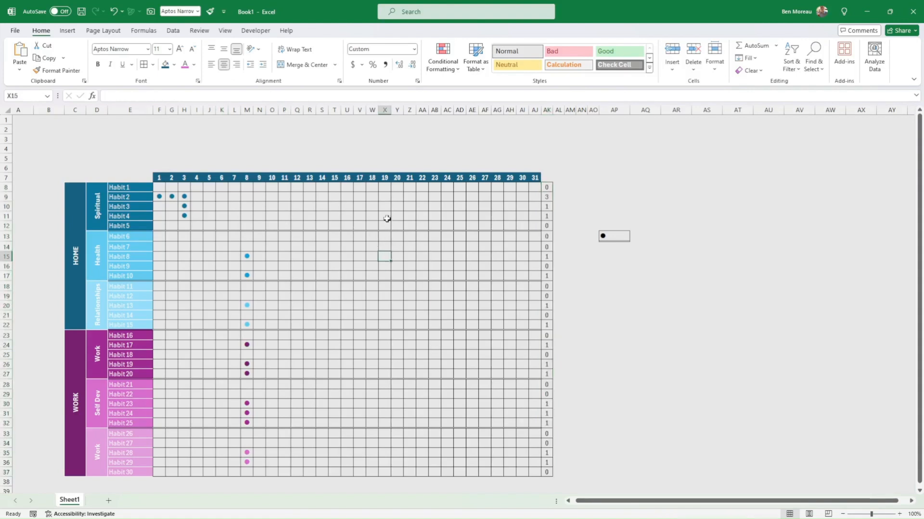
Step: Copy the formatting of the Habit 1 cell E8 to the Spiritual counts AK8:AK12 and center them
click(126, 188)
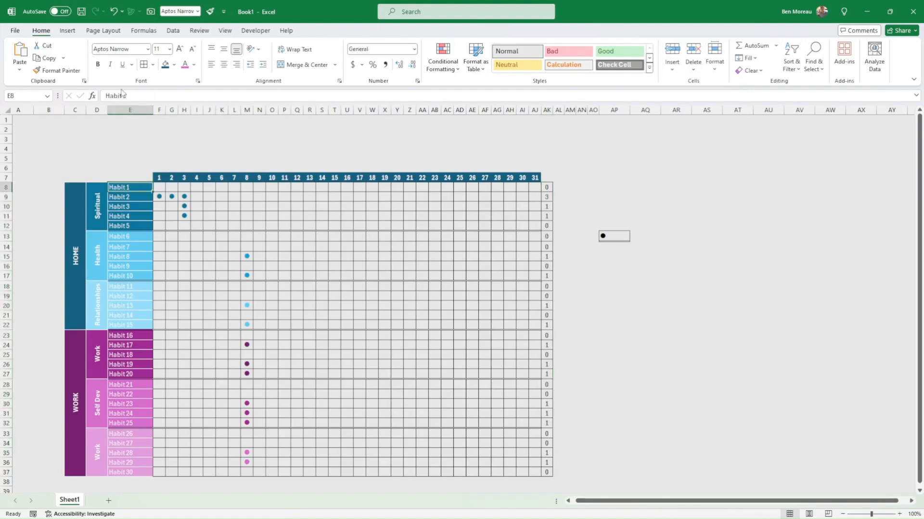
click(58, 70)
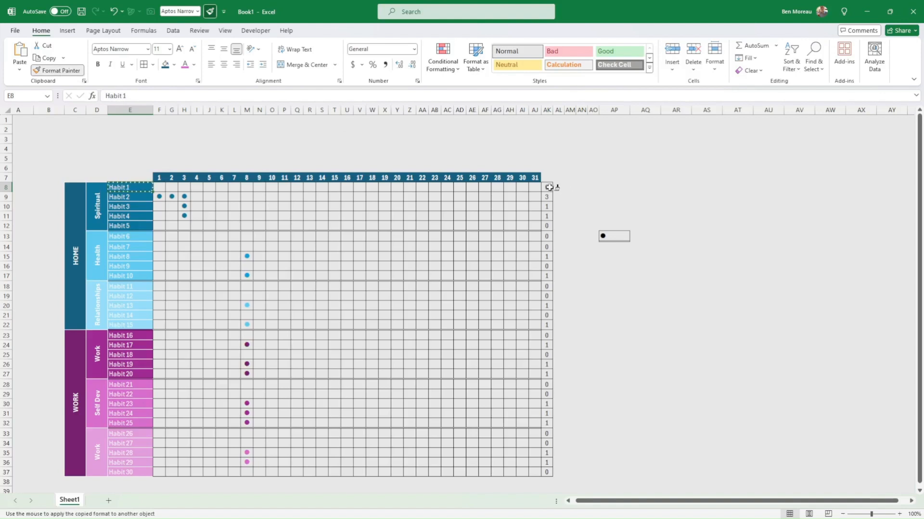
drag(549, 187, 556, 229)
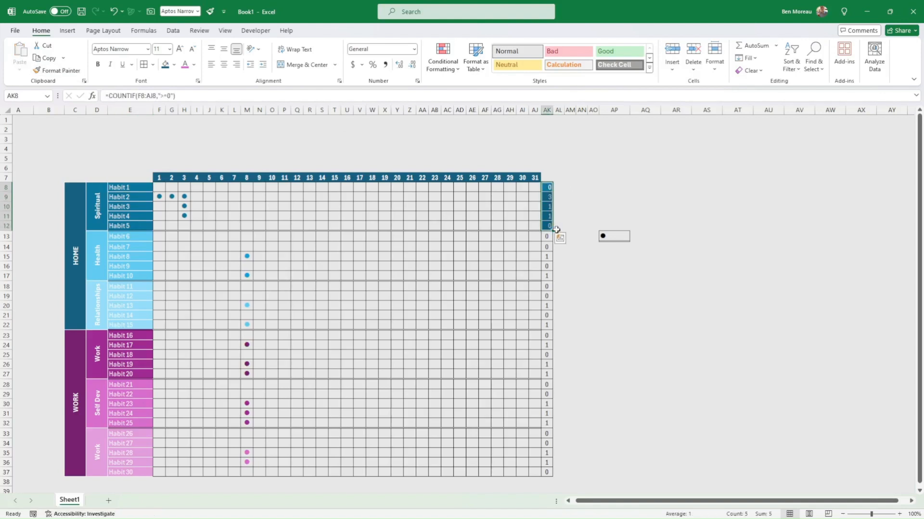
click(224, 65)
Step: Copy the formatting of all habit names E8:E37 to the counts AK8:AK37 and center them
drag(121, 237, 146, 474)
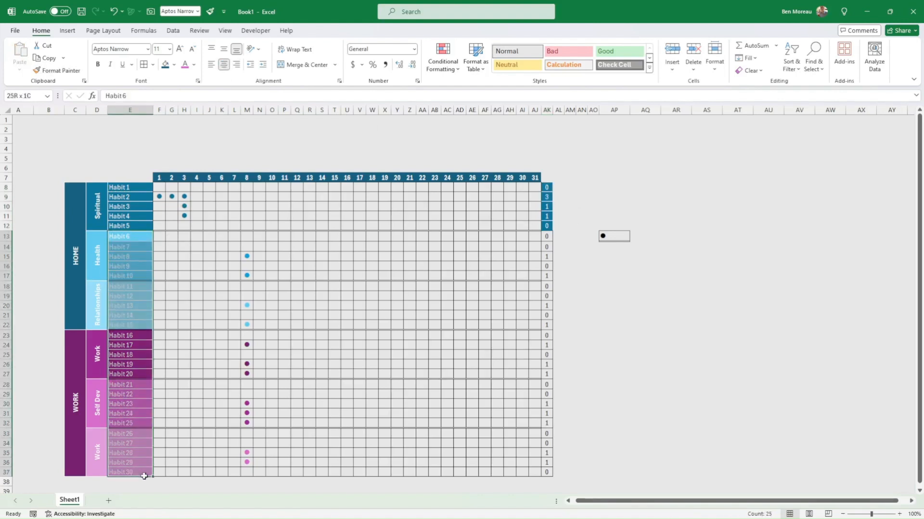
click(131, 187)
drag(130, 187, 136, 471)
click(61, 70)
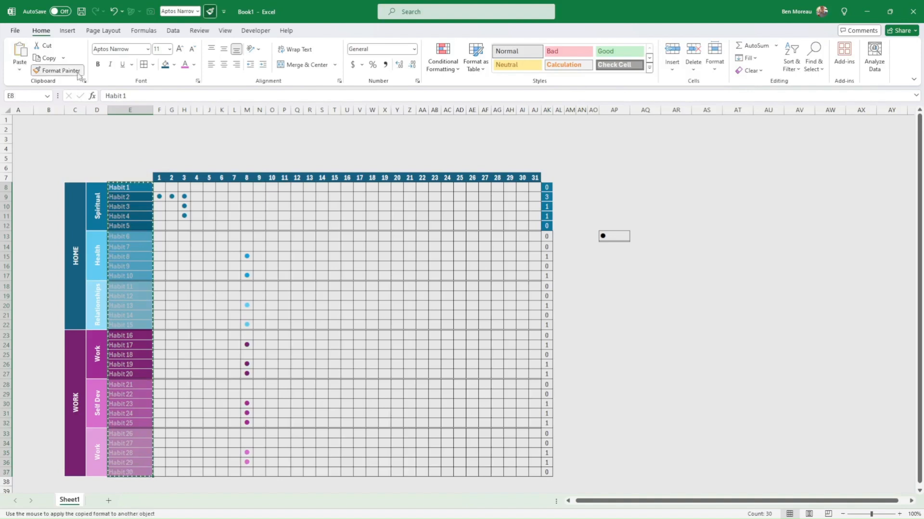
click(547, 187)
drag(549, 187, 547, 472)
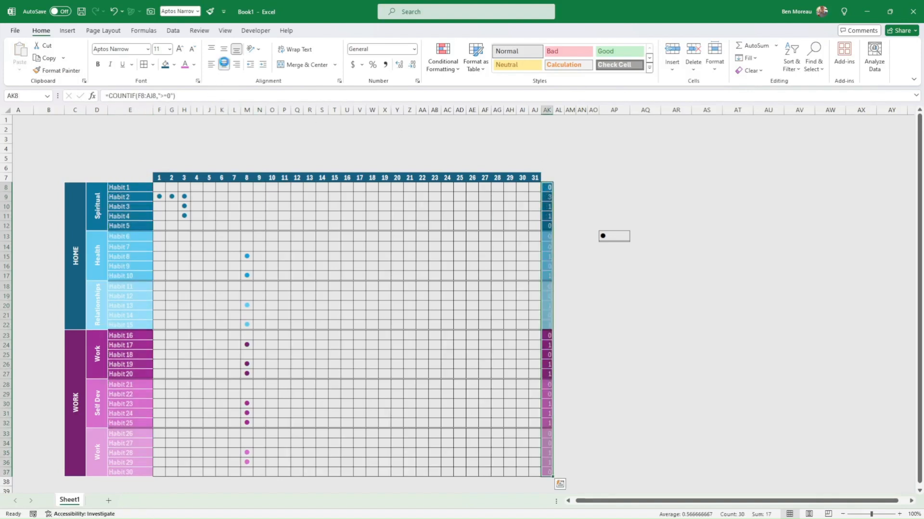
click(510, 326)
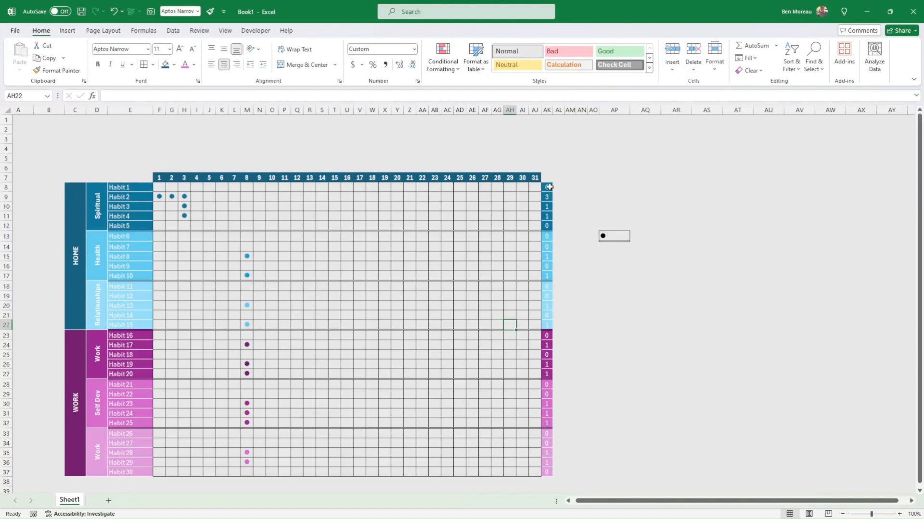
Step: Remove all borders from the count cells AK8:AK37
click(547, 185)
drag(547, 191, 544, 475)
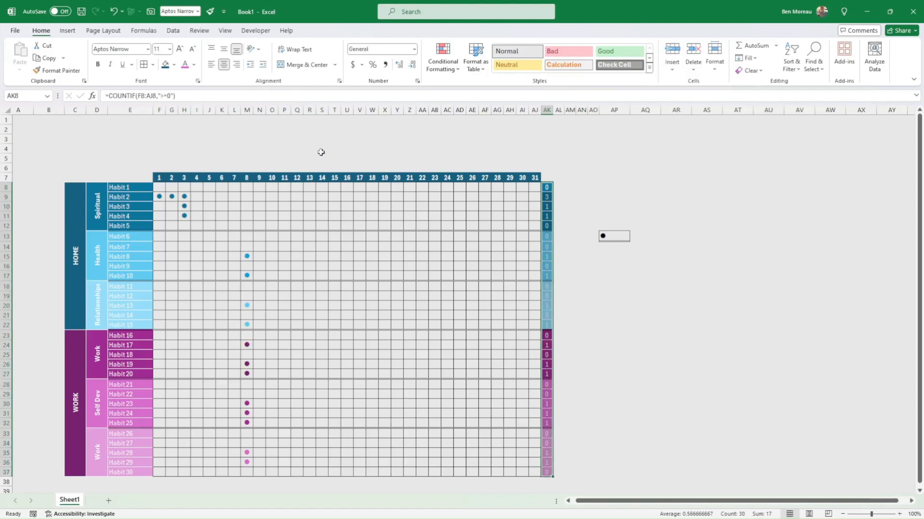
click(152, 65)
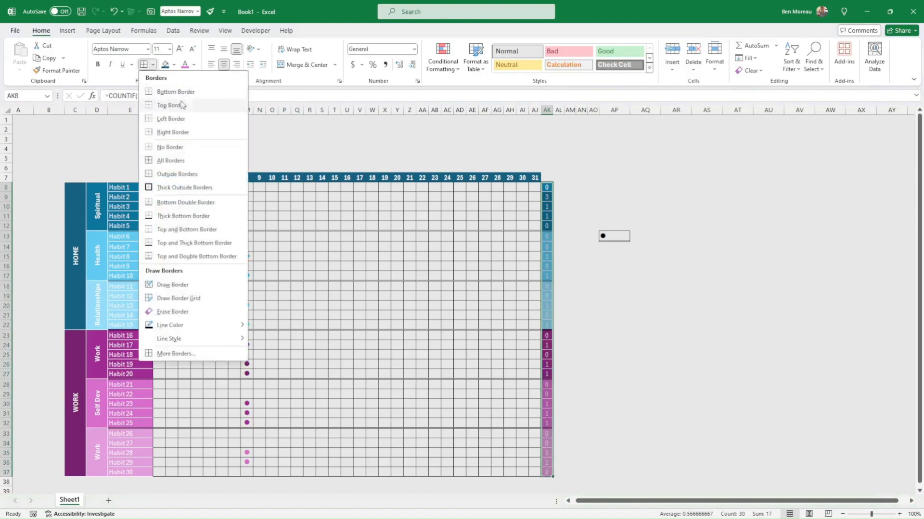
click(177, 147)
click(417, 245)
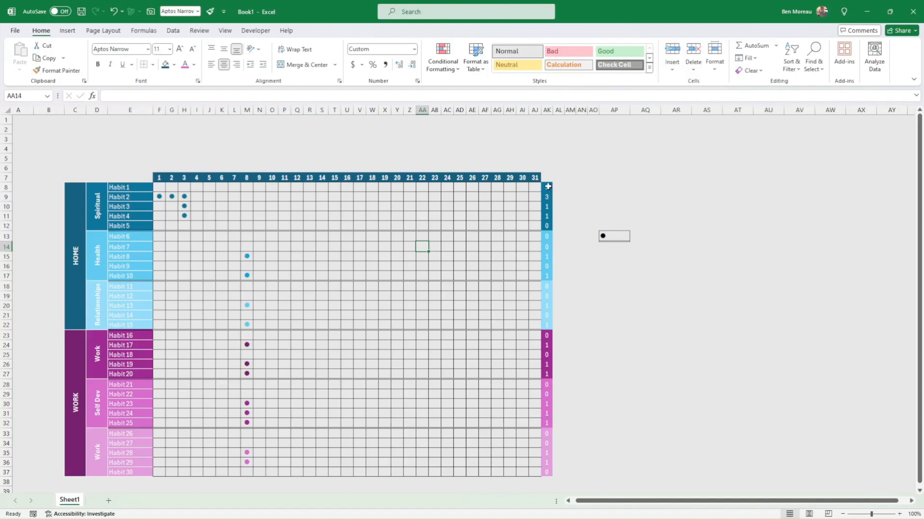
Step: Apply thin solid outline and inside borders in the automatic color to the count cells AK8:AK37
drag(546, 185, 547, 474)
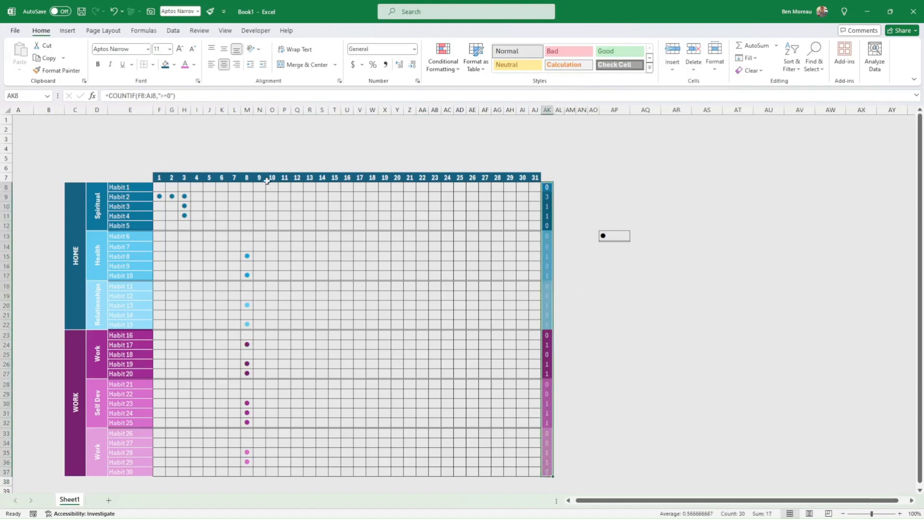
click(153, 65)
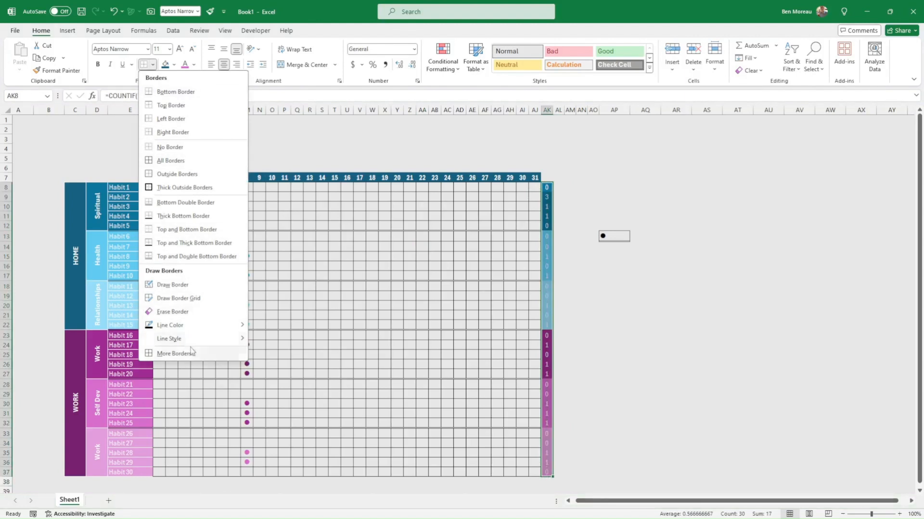
click(191, 354)
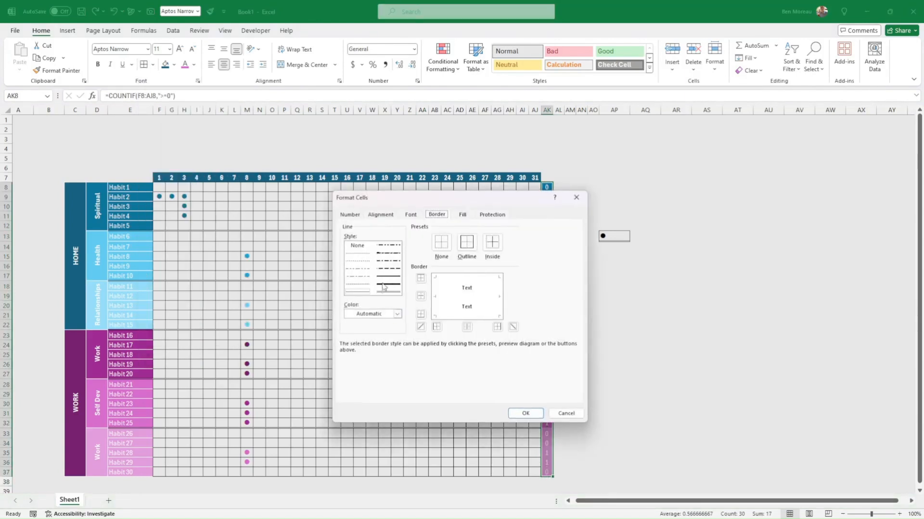
click(361, 293)
click(467, 242)
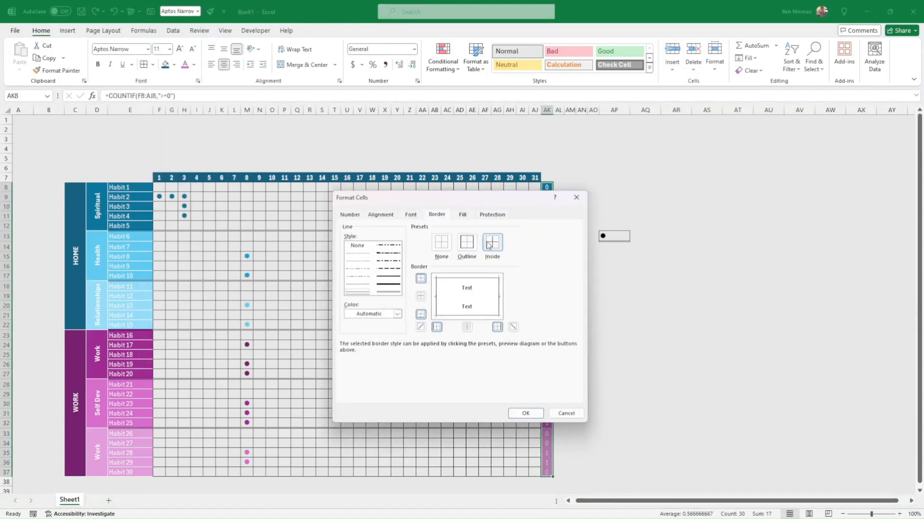
click(492, 242)
click(526, 413)
click(605, 414)
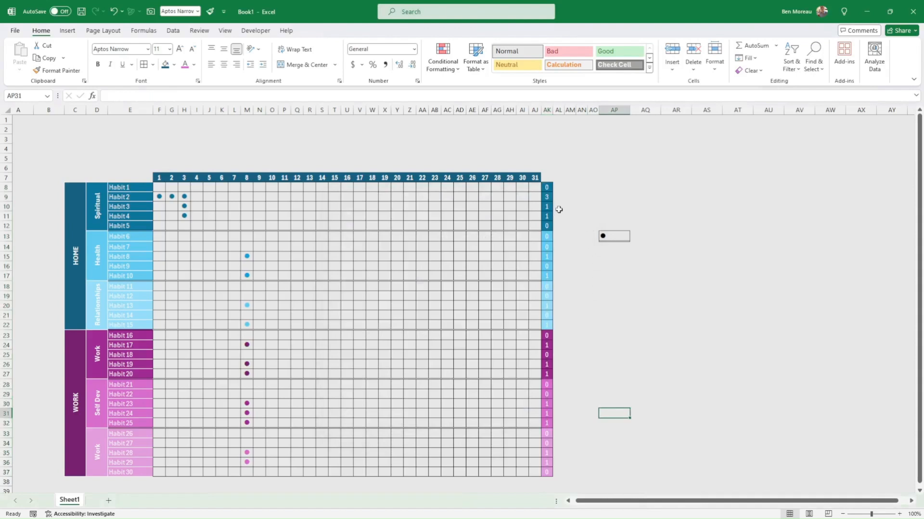
click(570, 196)
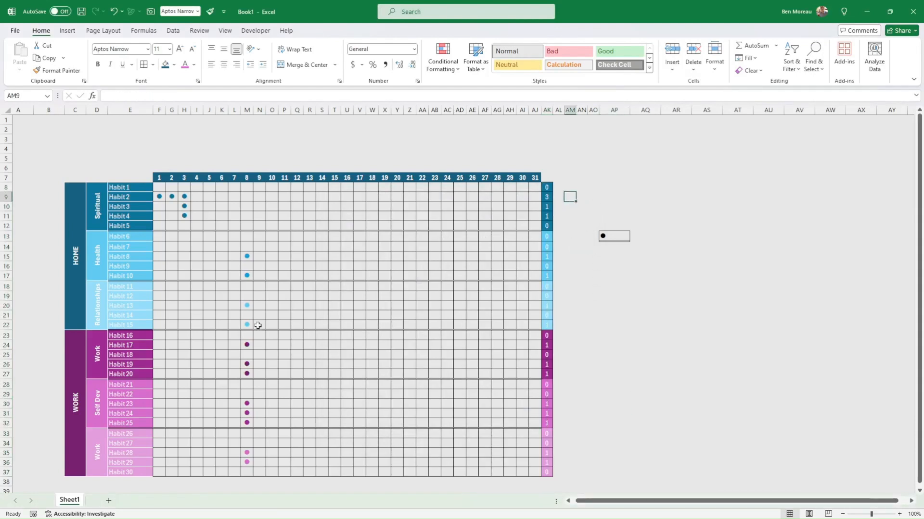
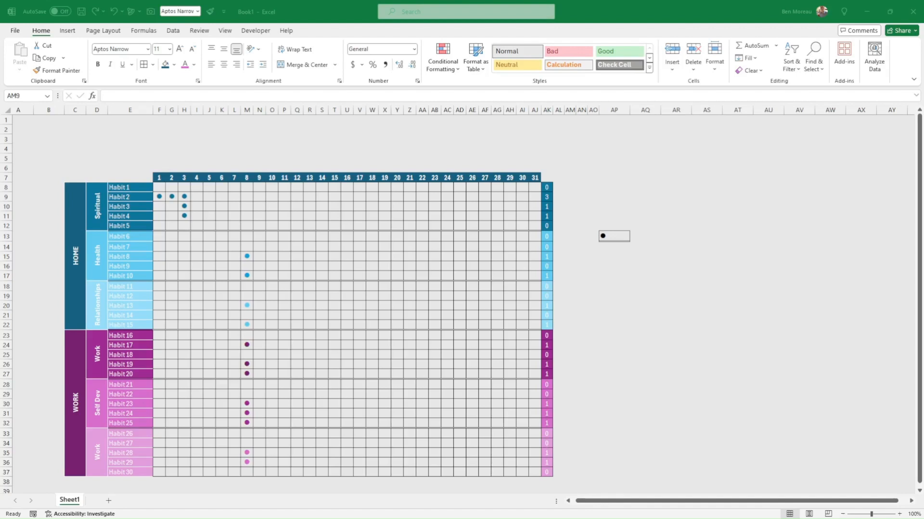
click(372, 178)
drag(532, 177, 159, 177)
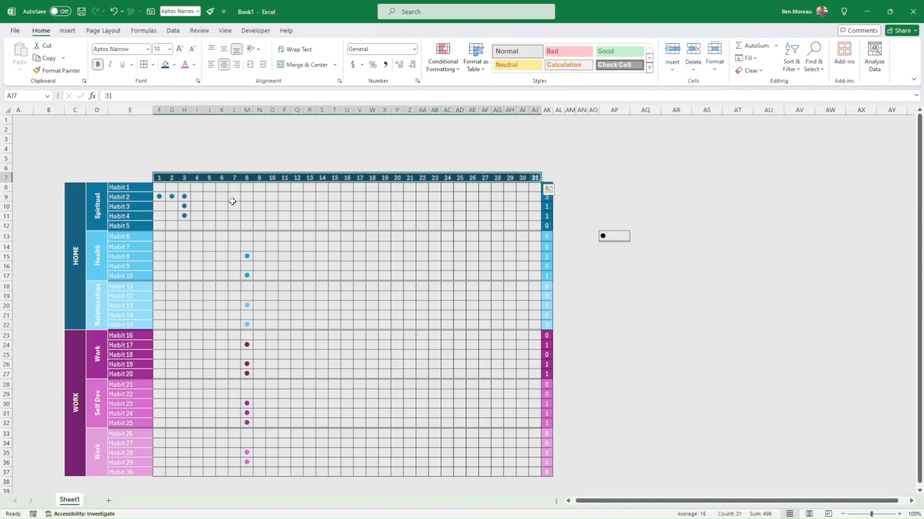
click(250, 219)
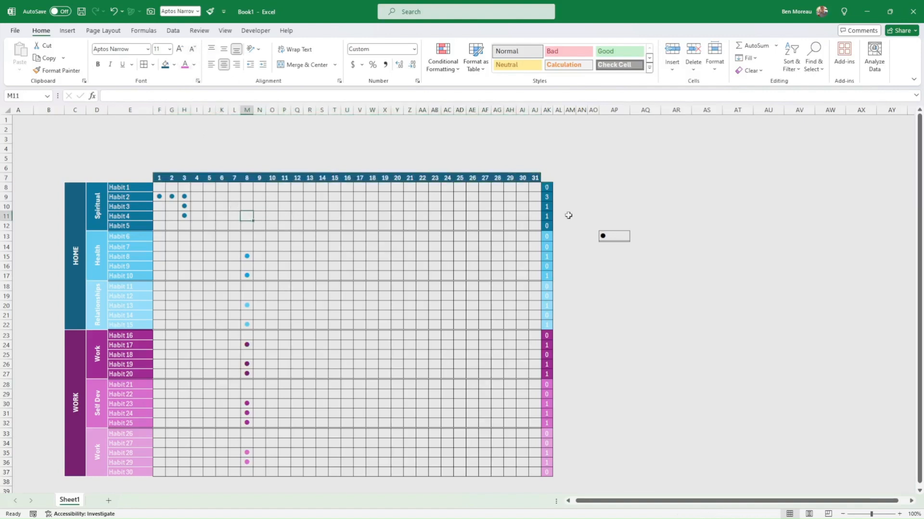
click(548, 188)
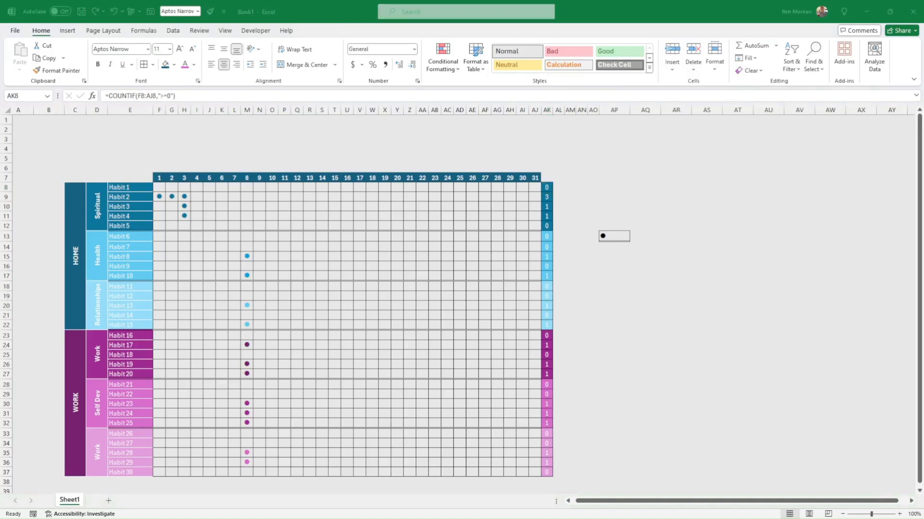
Step: Widen column AL beside the habit counts to make room for progress bars
click(591, 253)
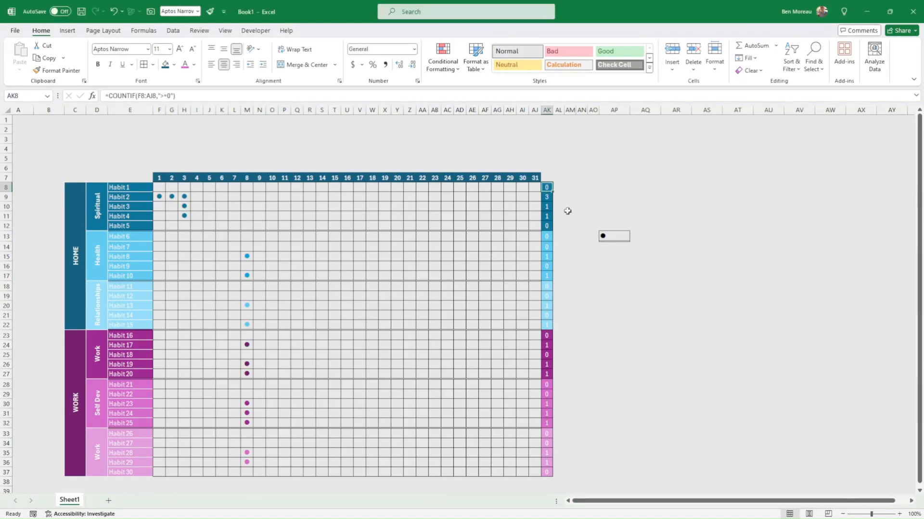
click(563, 187)
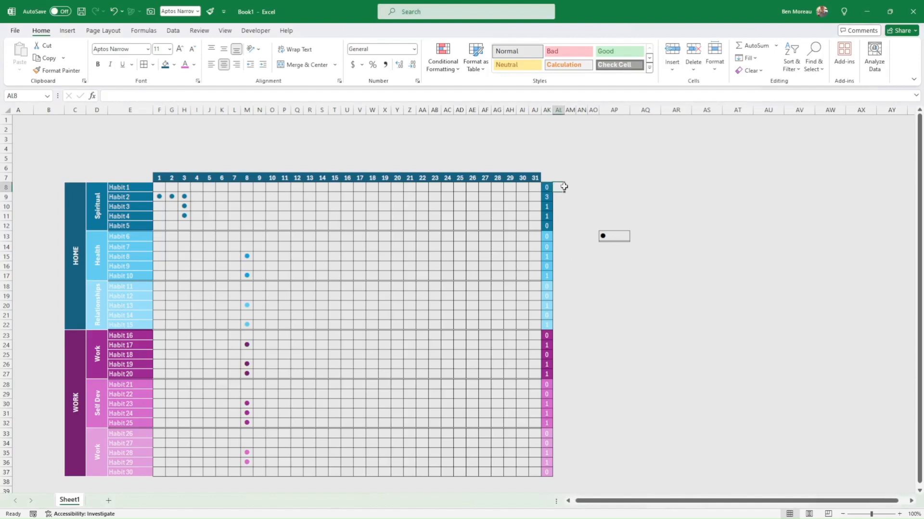
drag(564, 110, 603, 112)
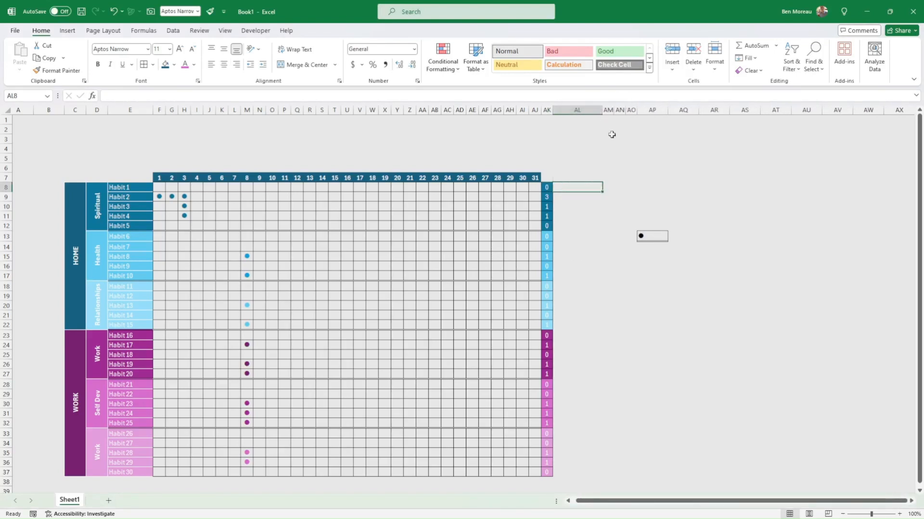
Step: Enter =AK8 in AL8 and fill the formula down to AL37 for all habits
drag(565, 186, 564, 225)
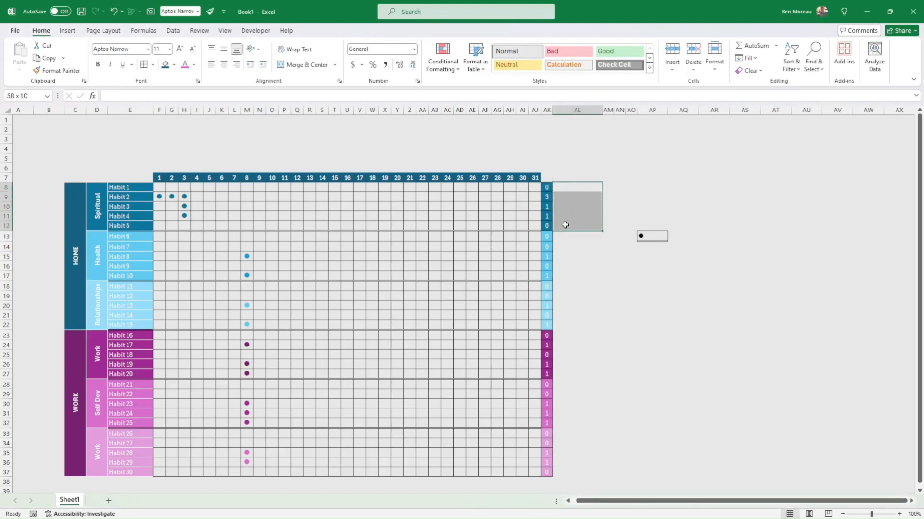
click(569, 187)
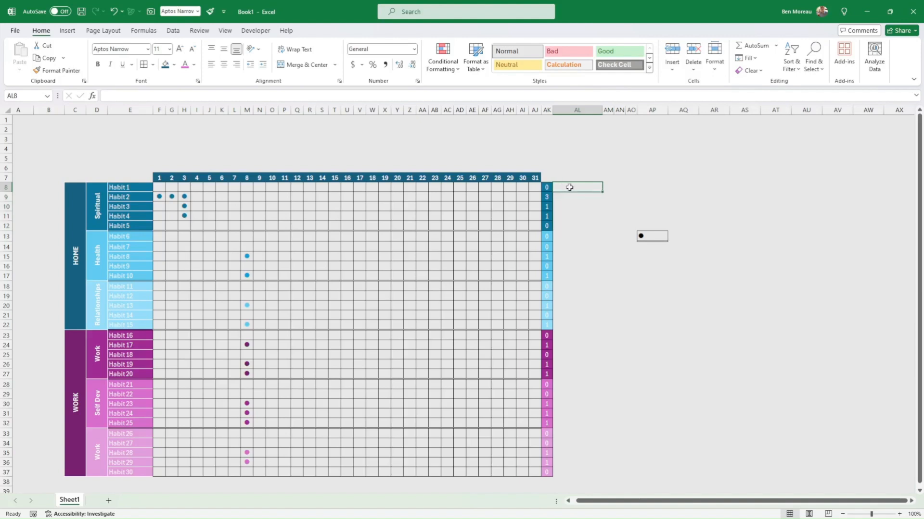
text(=)
key(Left)
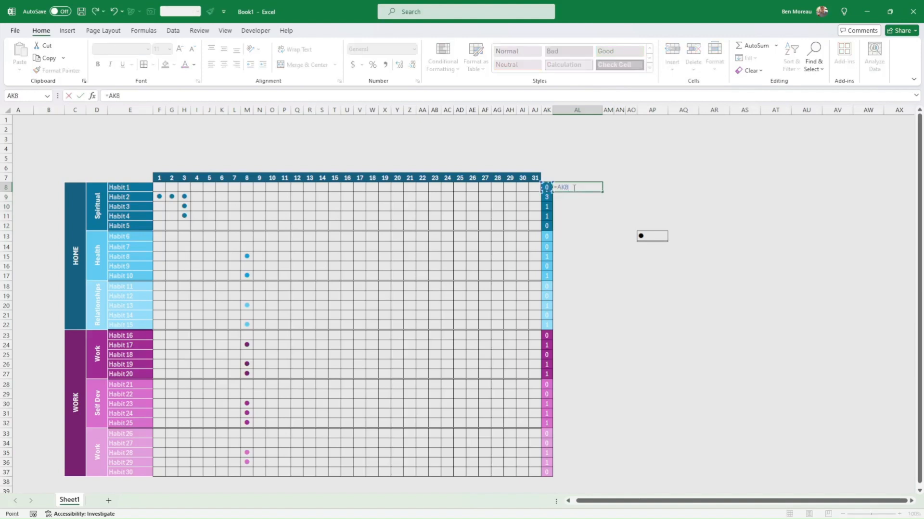
key(ctrl+Return)
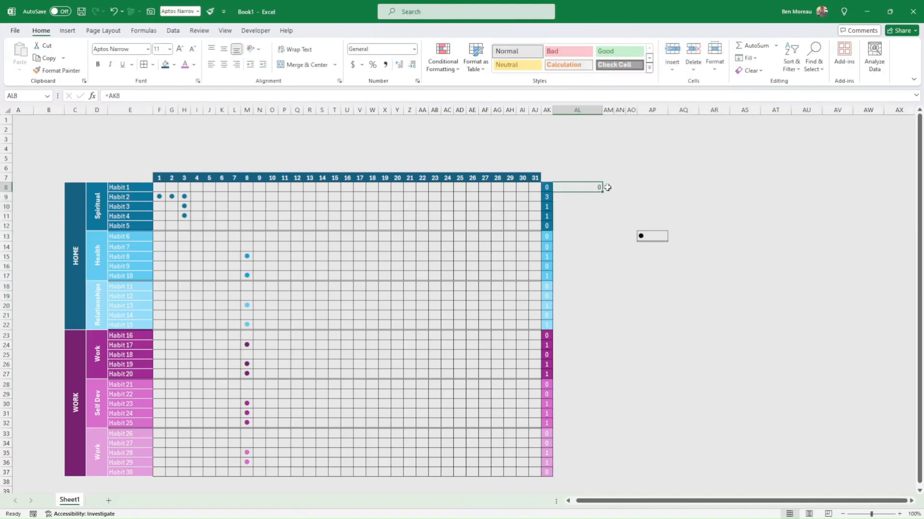
drag(602, 192, 590, 465)
click(714, 398)
Step: Add blue solid-fill data bars to the Spiritual cells AL8:AL12
drag(574, 188, 572, 221)
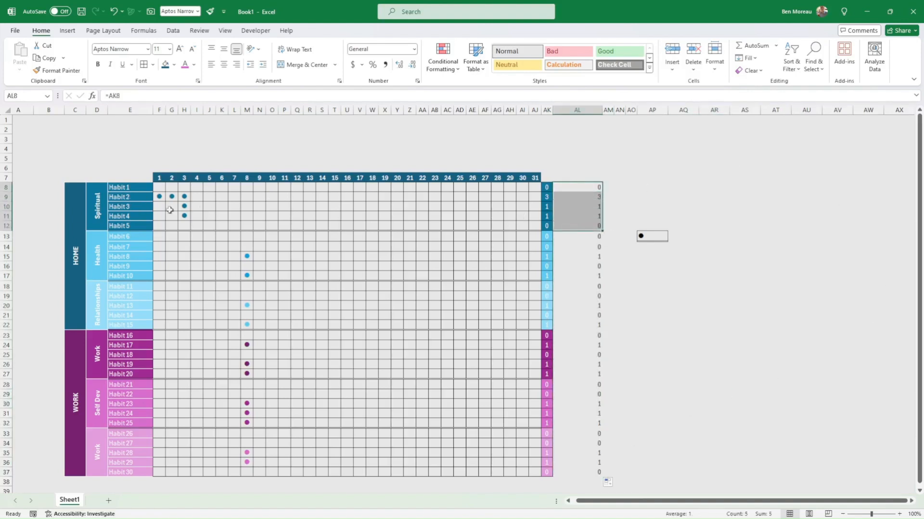
click(447, 67)
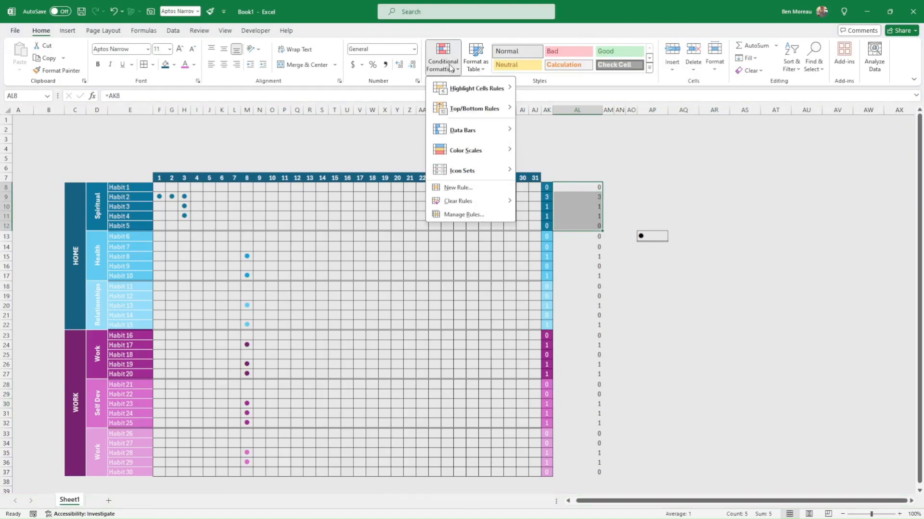
mouse_move(492, 133)
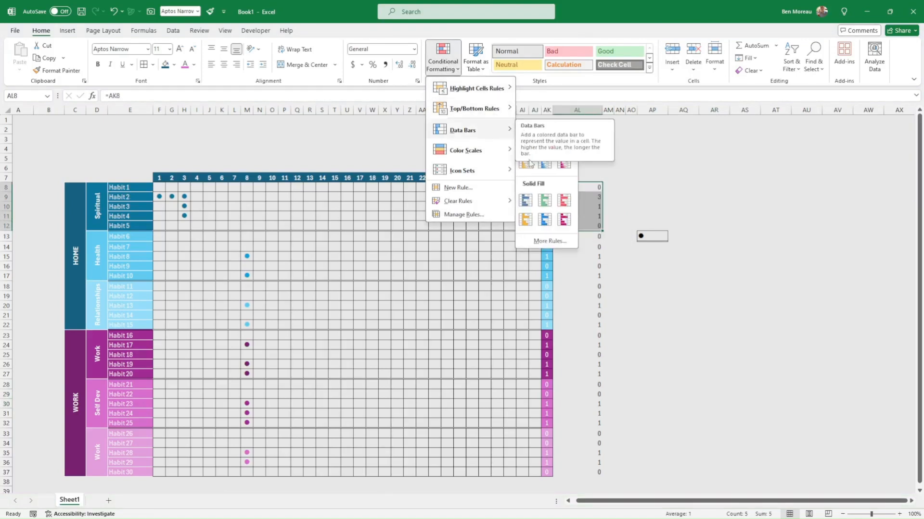
click(526, 201)
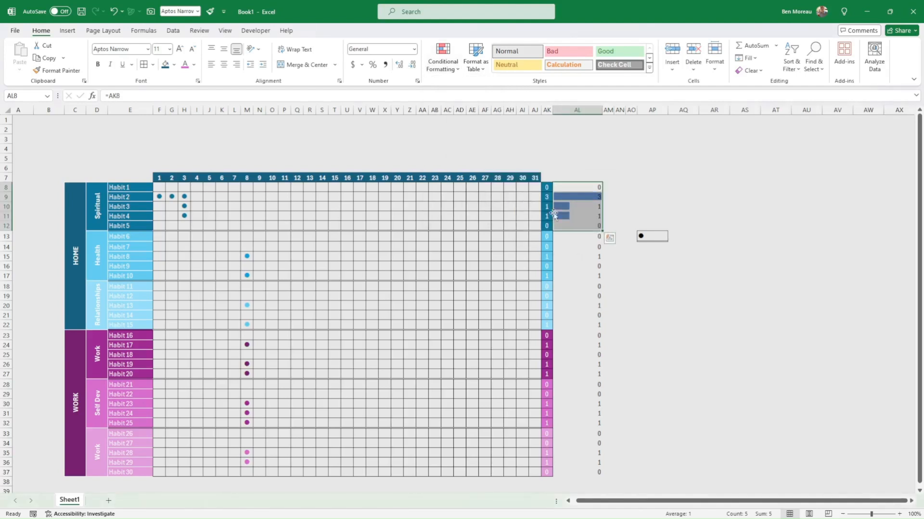
click(571, 223)
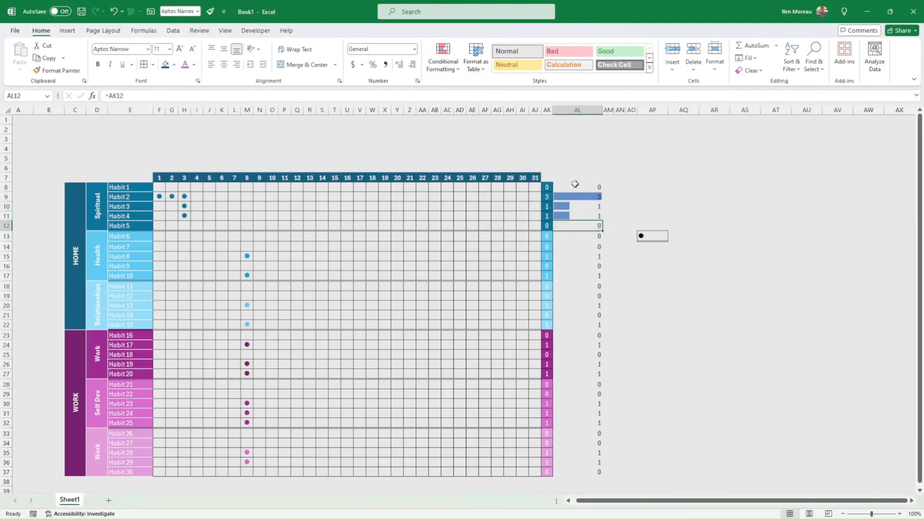
Step: Edit the data bar rule for AL8:AL12 and set its bar color to the dark blue of the Spiritual category
drag(575, 184, 572, 224)
click(454, 69)
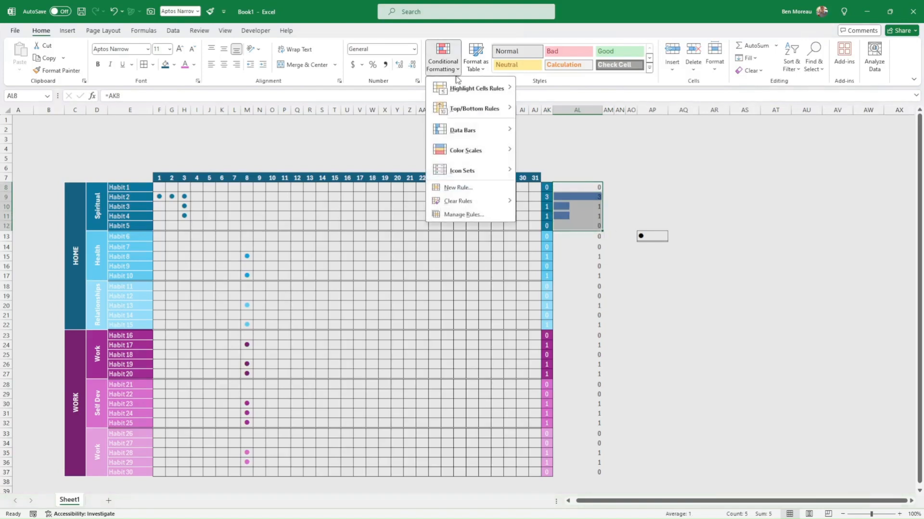
click(470, 214)
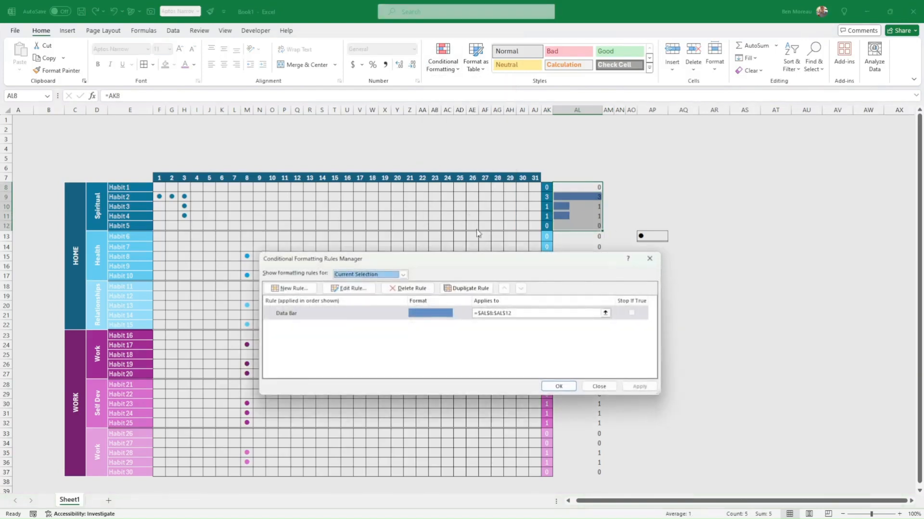
click(386, 313)
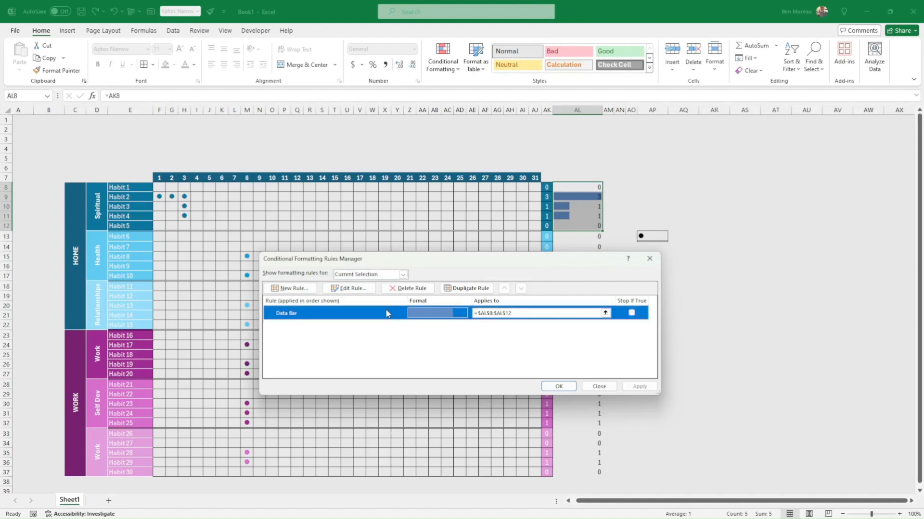
click(353, 289)
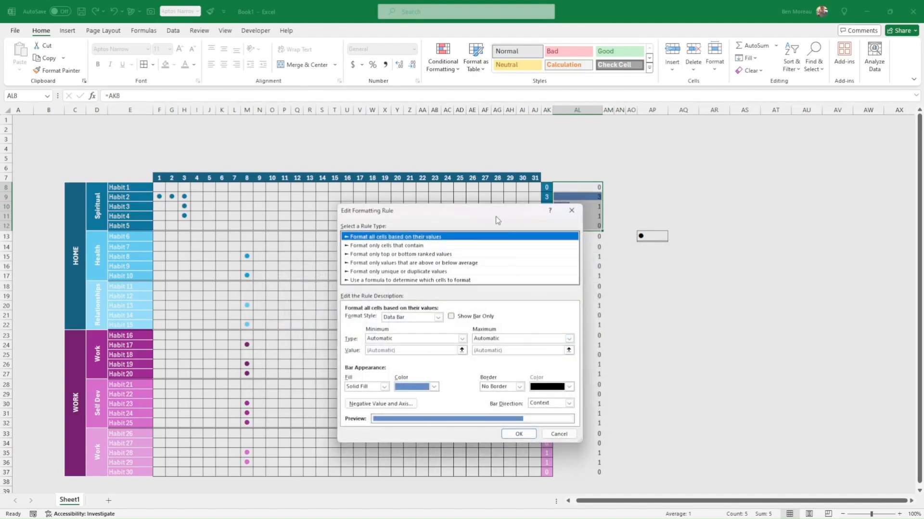
drag(497, 220, 719, 126)
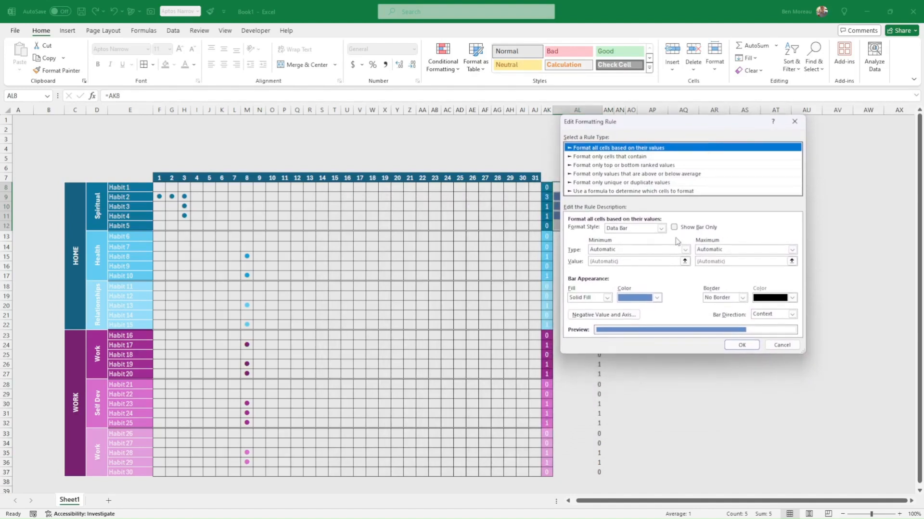
click(657, 299)
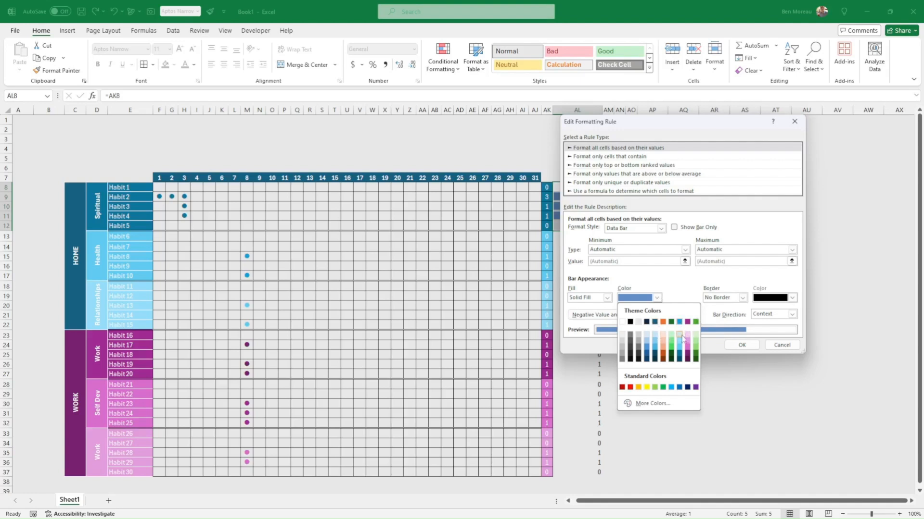
click(680, 356)
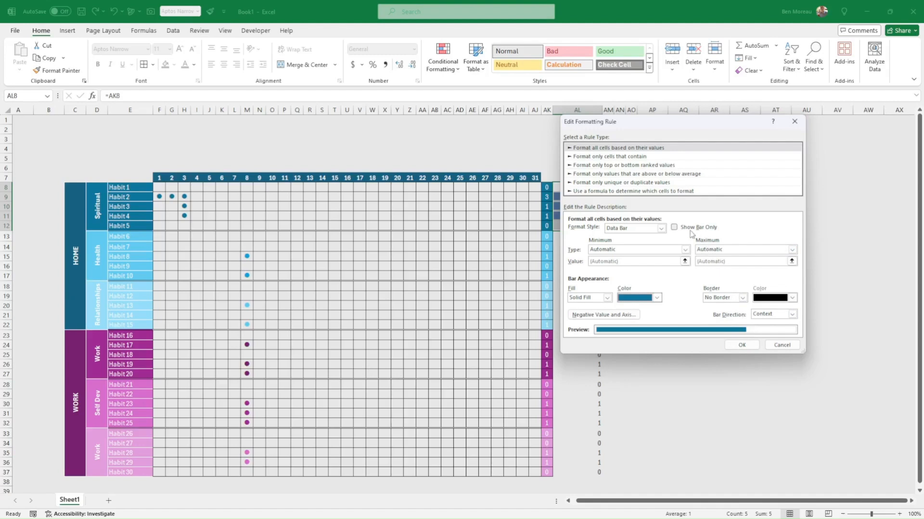
Step: Show only the bars without numbers, set the rule's maximum to the number 31, and apply the rule
drag(713, 125, 772, 127)
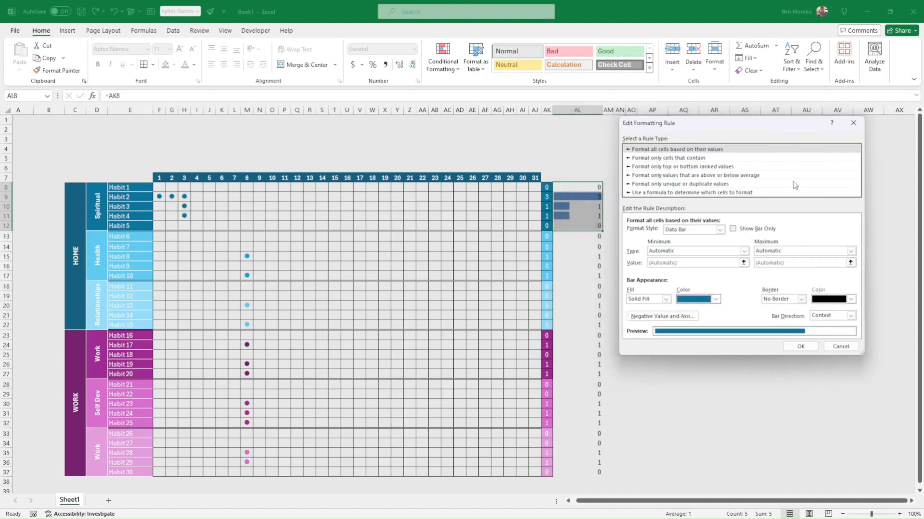
click(733, 230)
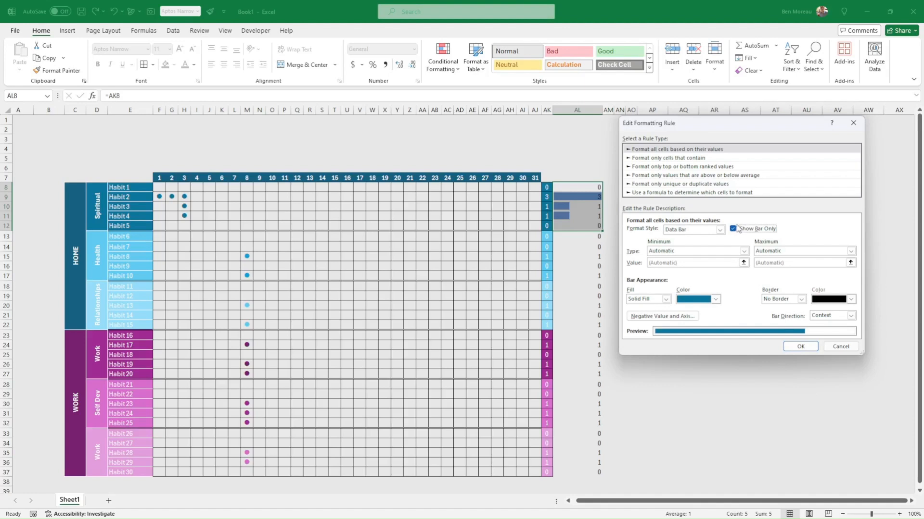
click(773, 251)
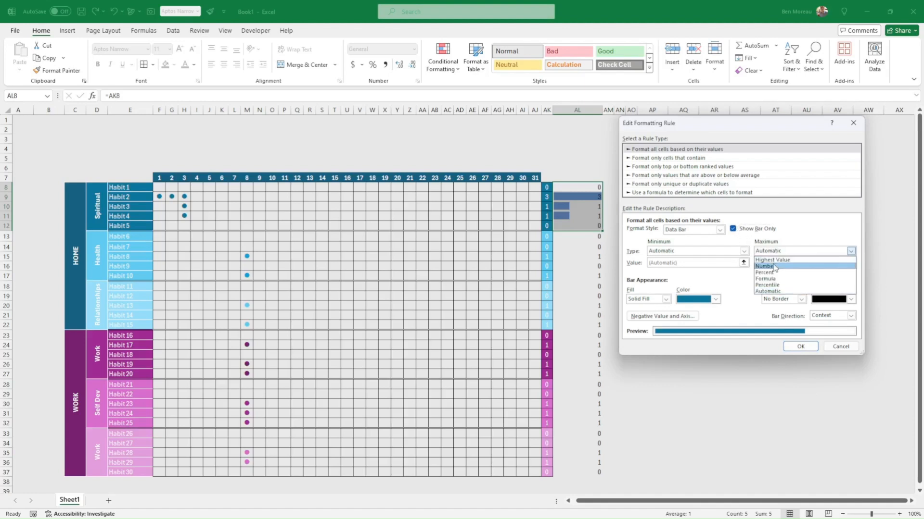
click(774, 266)
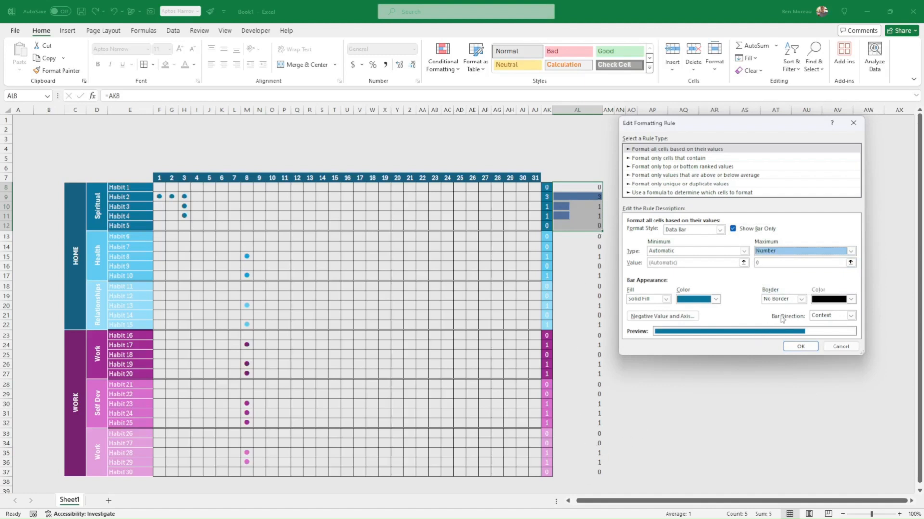
click(754, 262)
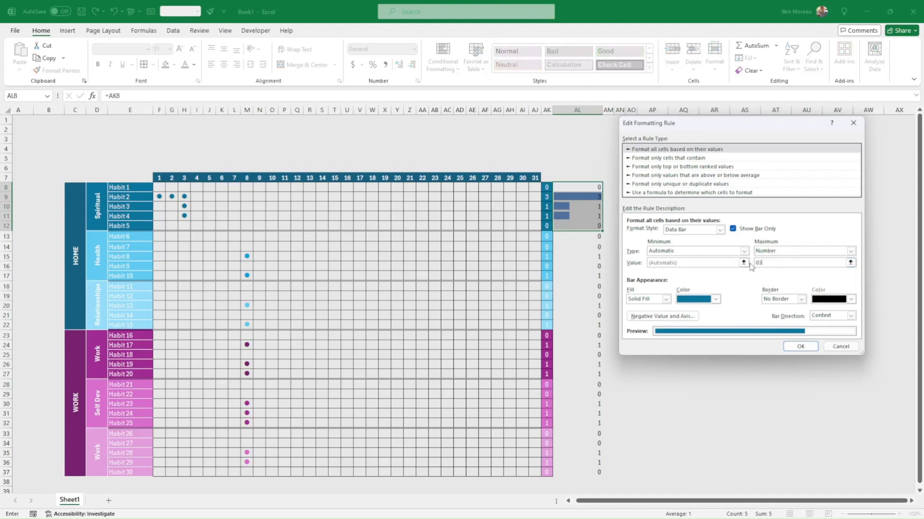
click(800, 347)
click(642, 387)
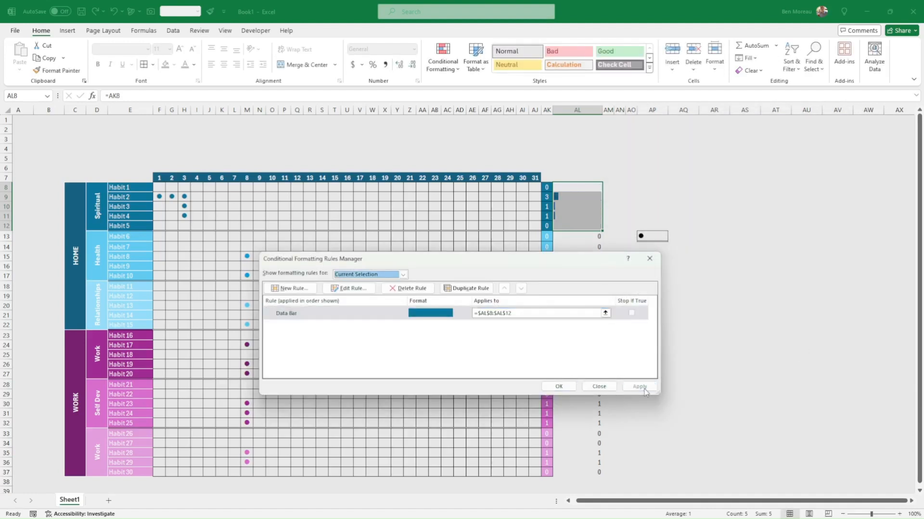
click(558, 387)
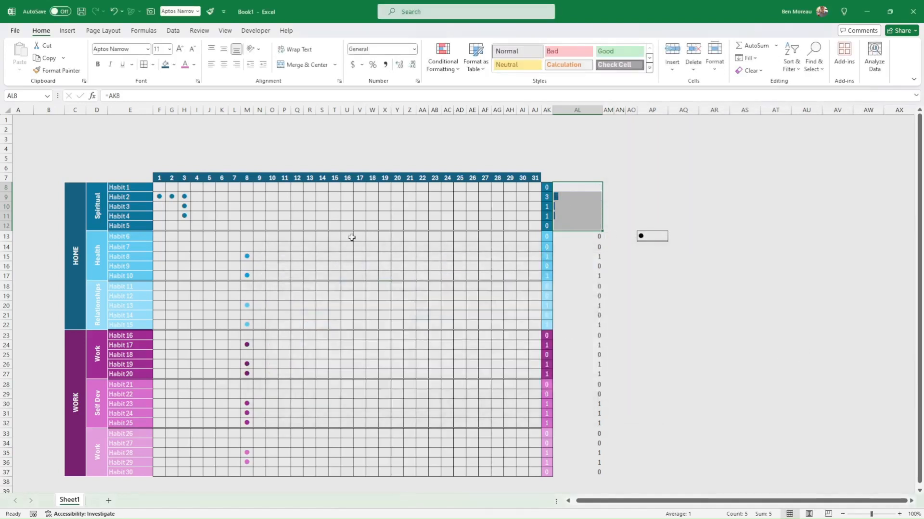
Step: Enter 6 in the Habit 4 row for days 7, 9 to 21, 23 to 25 and 27 to 31 to test the bar
click(223, 214)
click(229, 214)
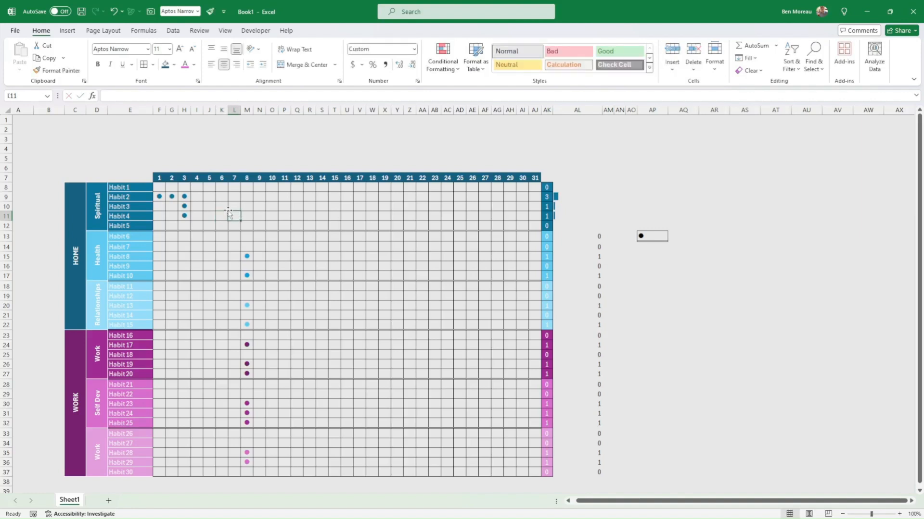
text(6)
key(Right)
key(Right)
text(6)
key(Right)
text(6)
key(Right)
text(6)
key(Right)
text(6)
key(Right)
key(6)
key(Right)
key(6)
key(Right)
key(6)
key(Right)
key(6)
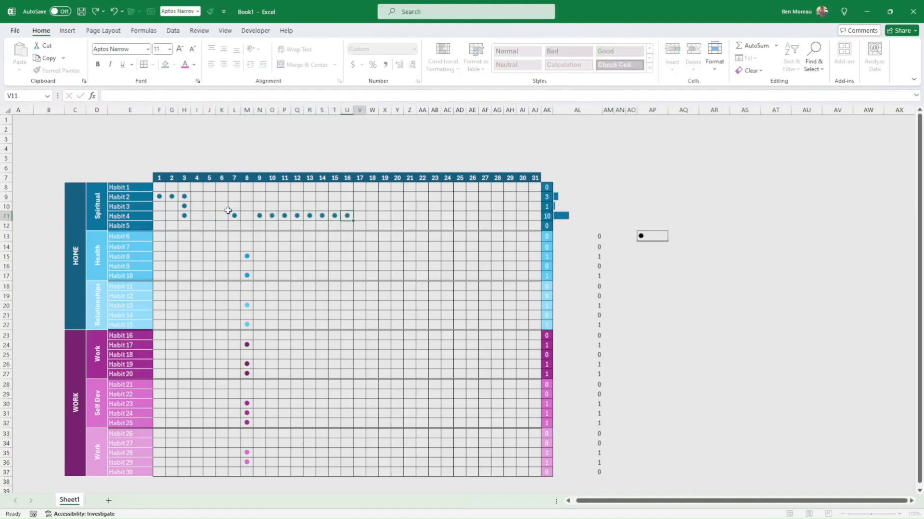
key(Right)
key(6)
key(Right)
key(6)
key(Right)
key(6)
key(Right)
key(6)
key(Right)
key(6)
key(Right)
key(Right)
key(6)
key(Right)
key(6)
key(Right)
key(6)
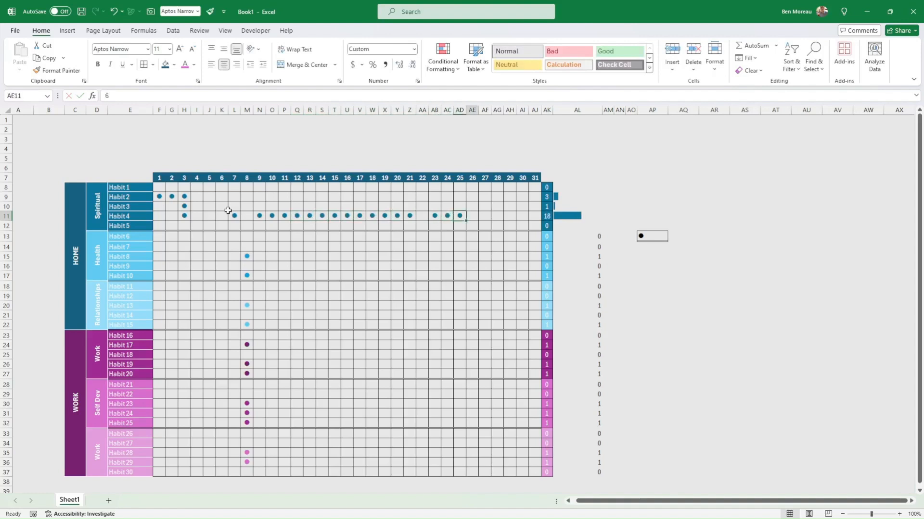
key(Right)
key(Right)
key(6)
key(Right)
key(6)
key(Right)
key(6)
key(Right)
key(6)
key(Right)
text(6)
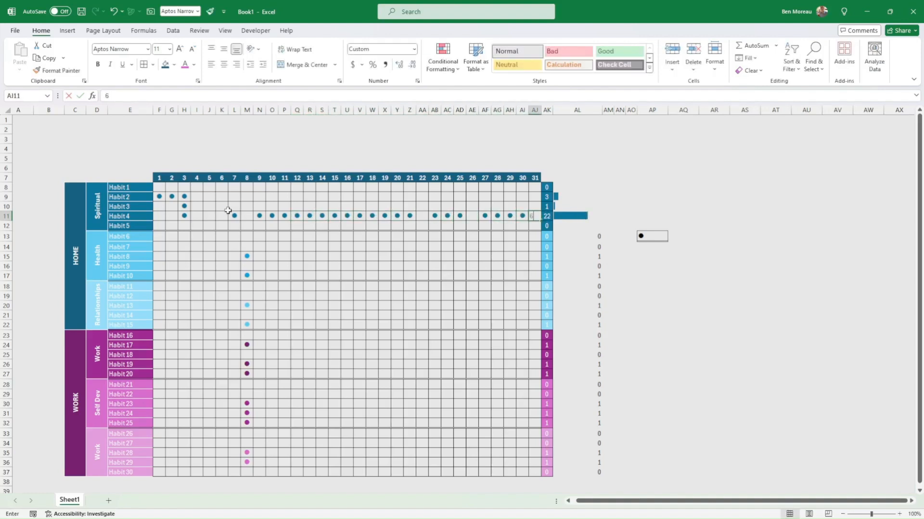
key(Right)
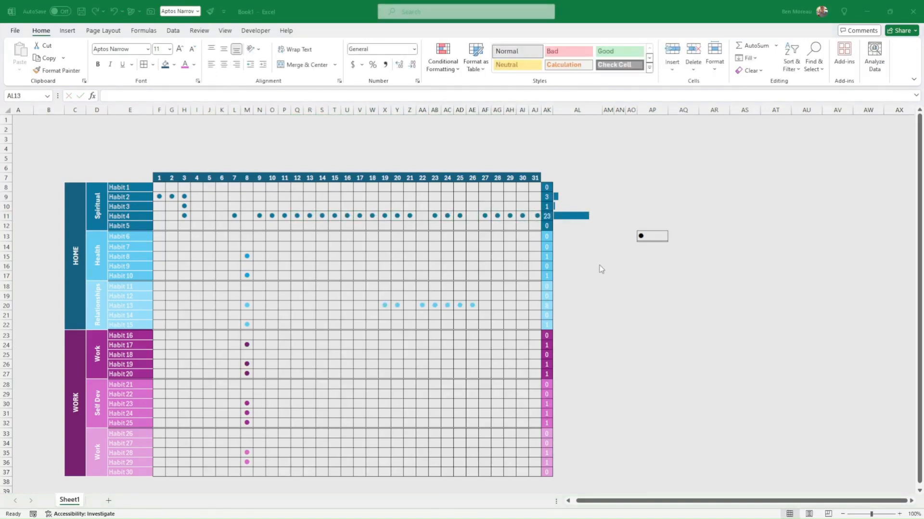
Step: Fill the Spiritual data bar cells AL8:AL12 down through AL37
click(601, 269)
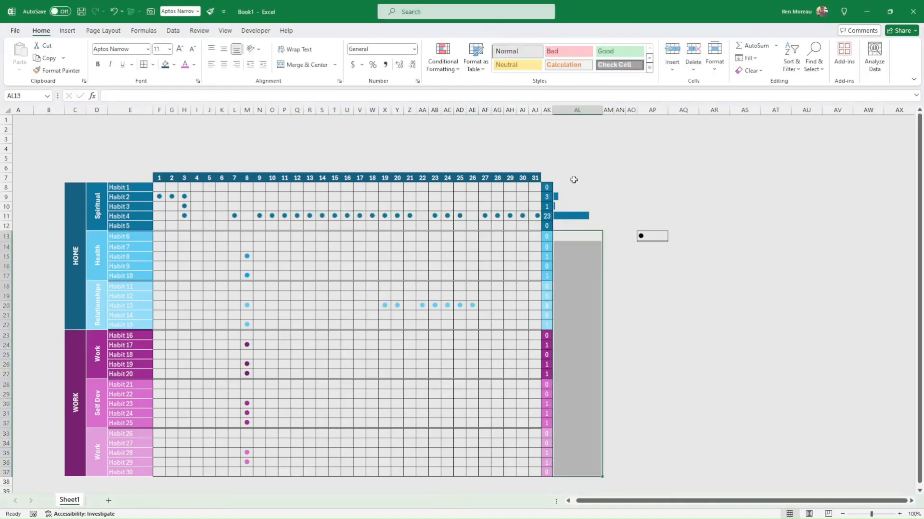
drag(567, 187, 584, 225)
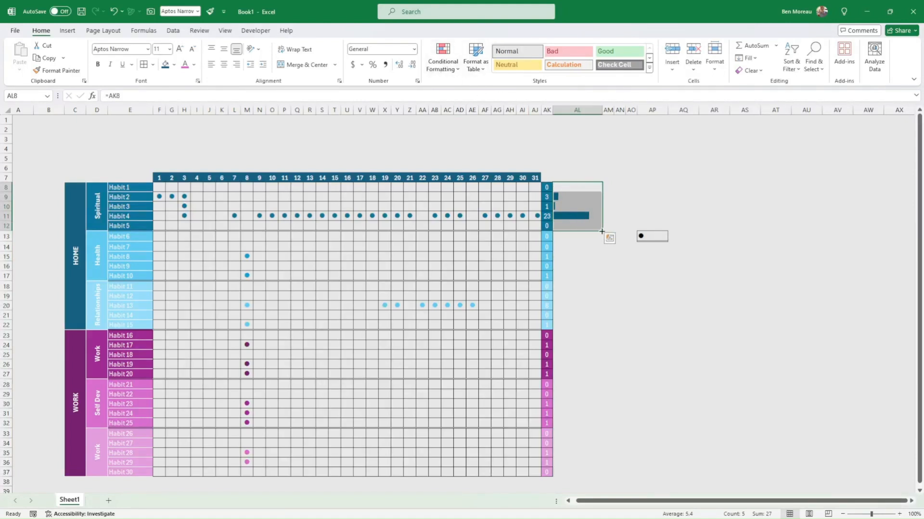
drag(601, 231, 601, 476)
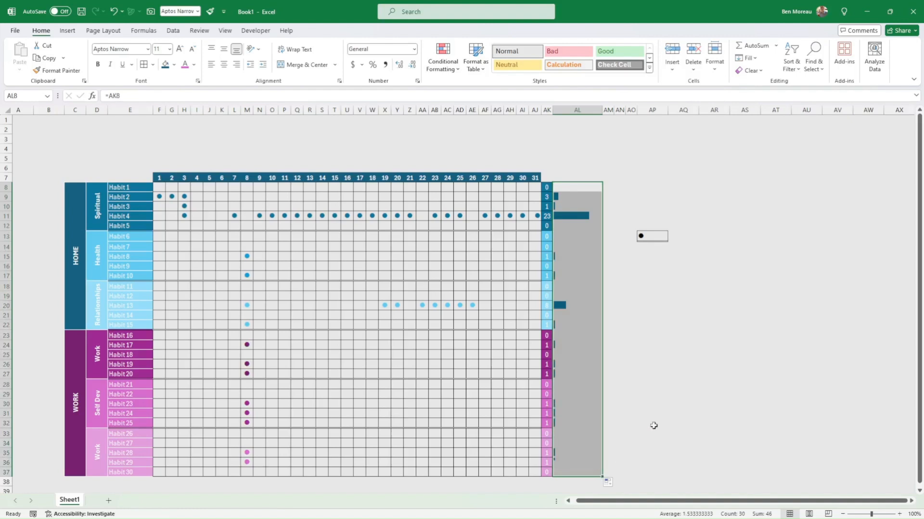
click(673, 394)
Step: Duplicate the data bar rule of the Spiritual cells and limit one copy's range to AL8:AL12
drag(568, 186, 567, 226)
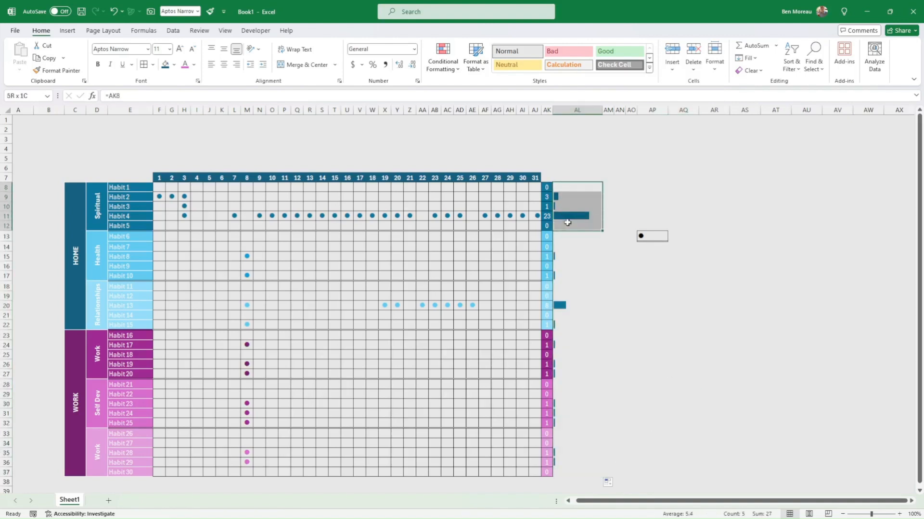
click(447, 66)
click(474, 215)
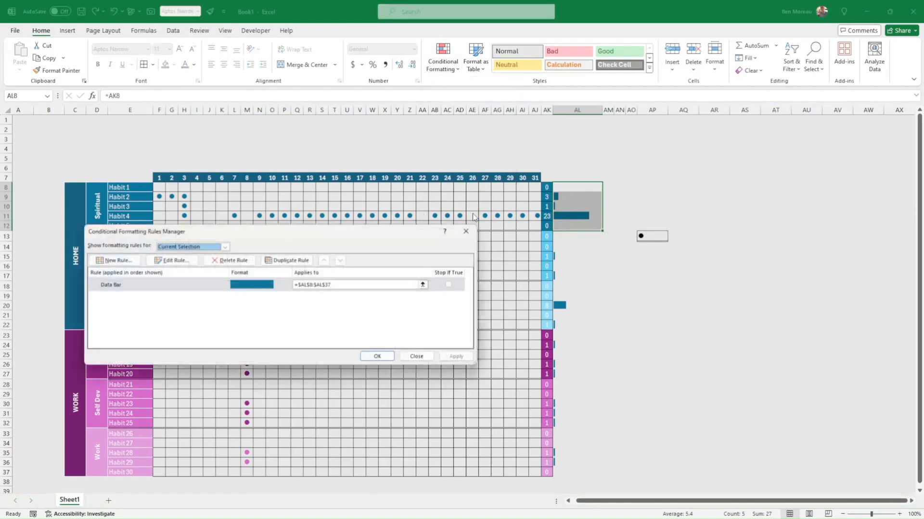
drag(403, 232, 432, 227)
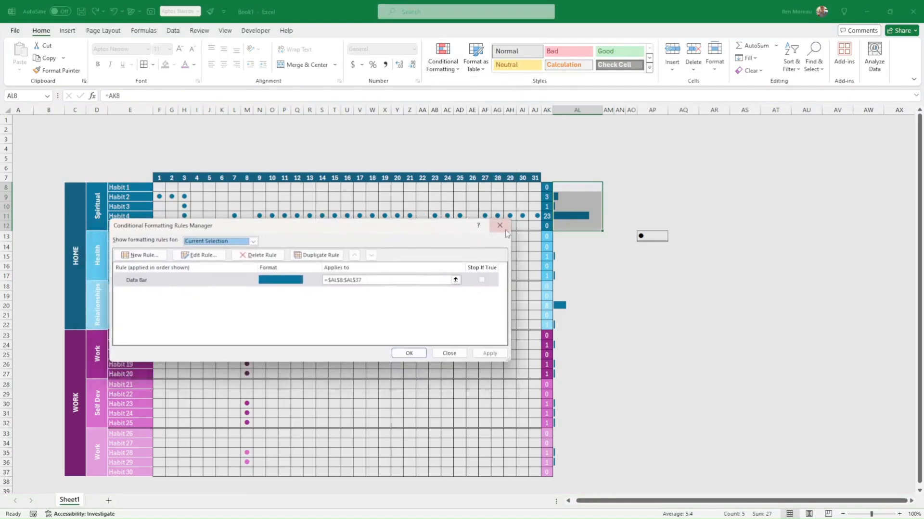
click(316, 255)
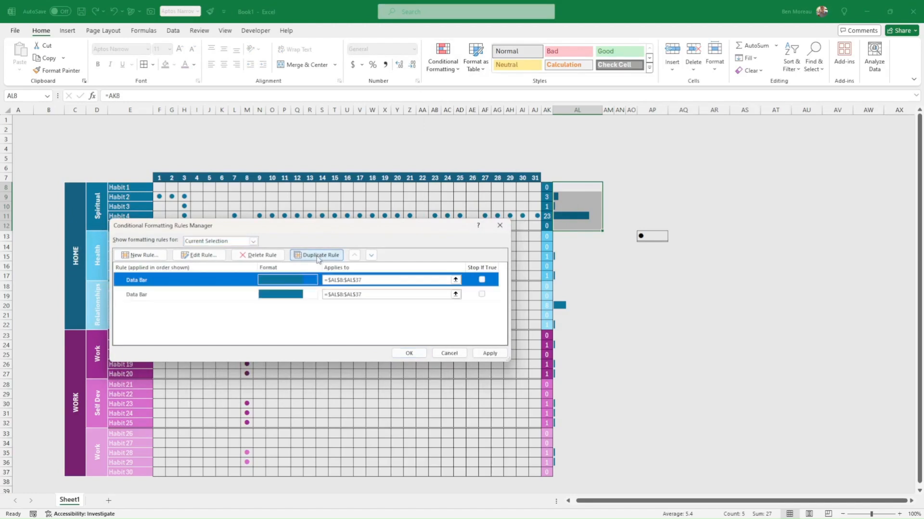
click(442, 280)
drag(560, 188, 562, 224)
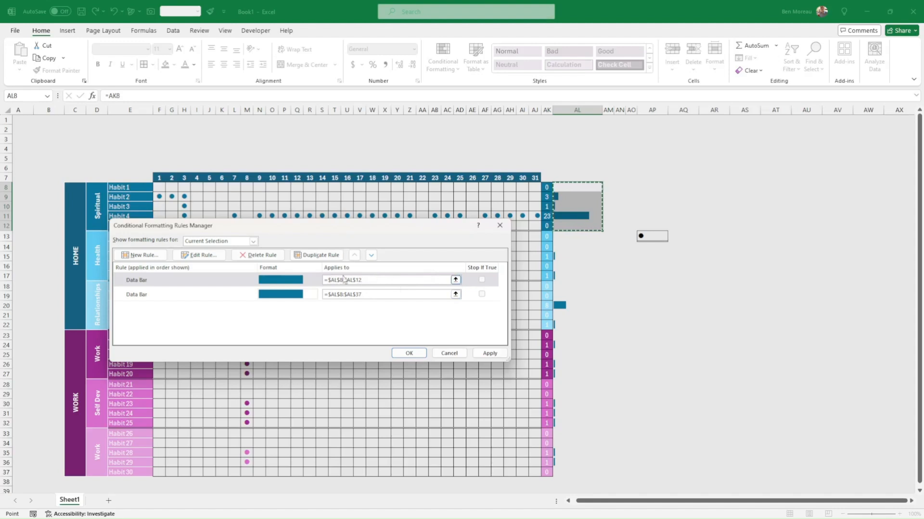
Step: Set the other data bar rule's range to AL13:AL17, color its bars the medium blue of the Health category, and apply it
click(387, 294)
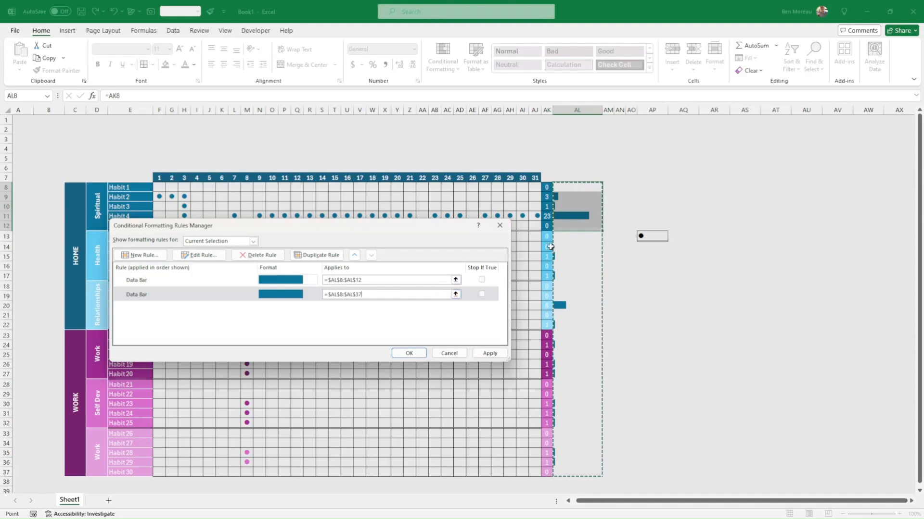
click(551, 236)
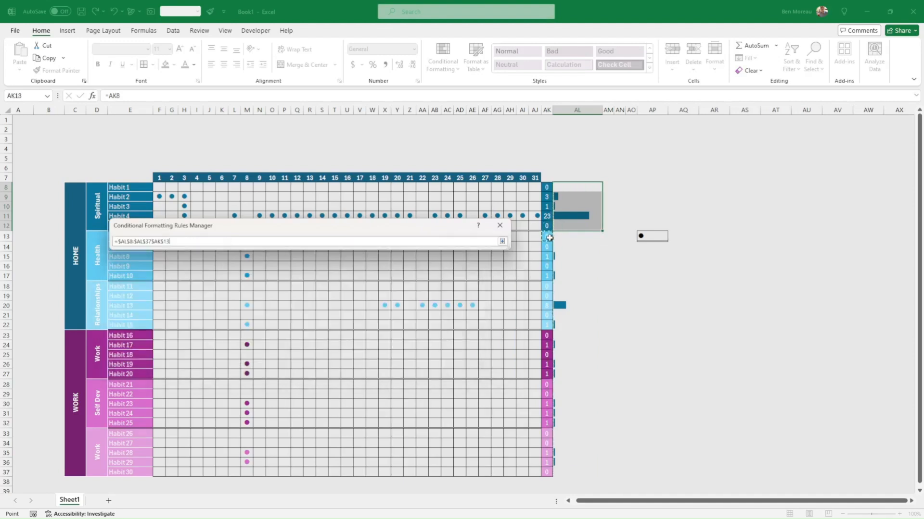
drag(561, 237, 560, 275)
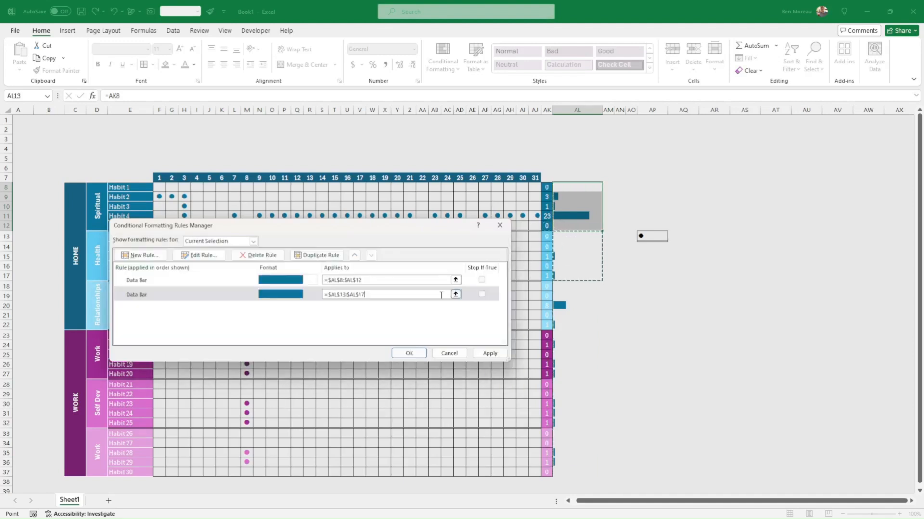
click(270, 299)
click(198, 255)
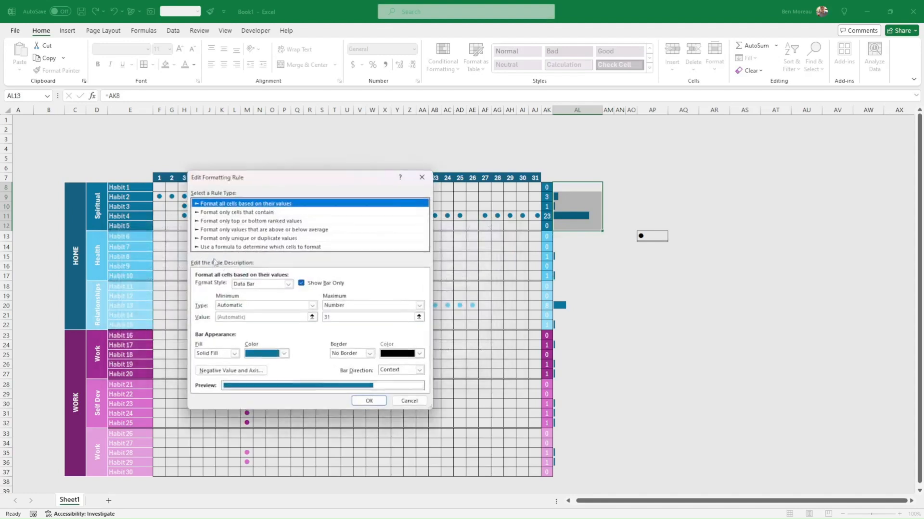
click(283, 354)
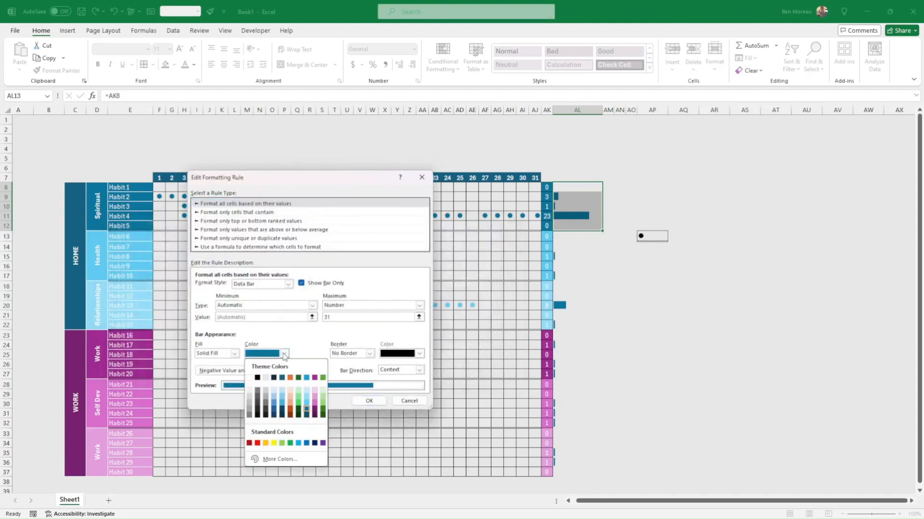
click(306, 378)
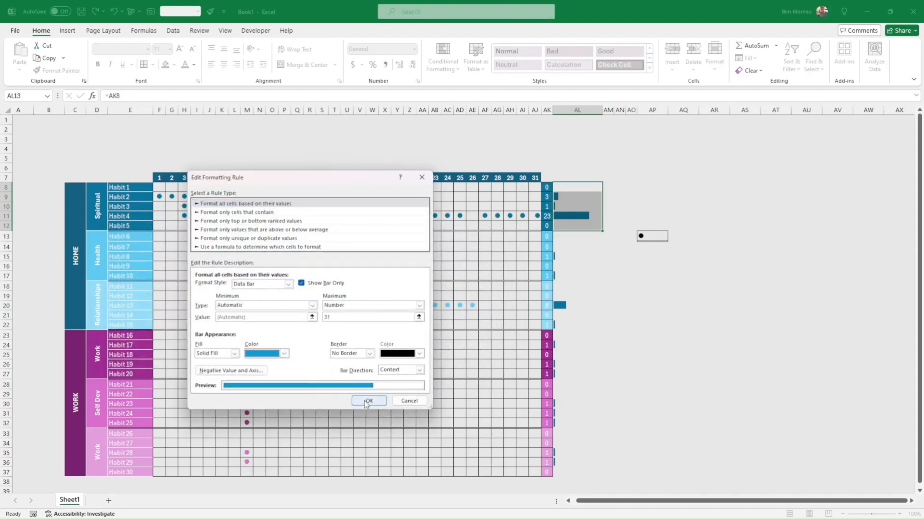
click(365, 401)
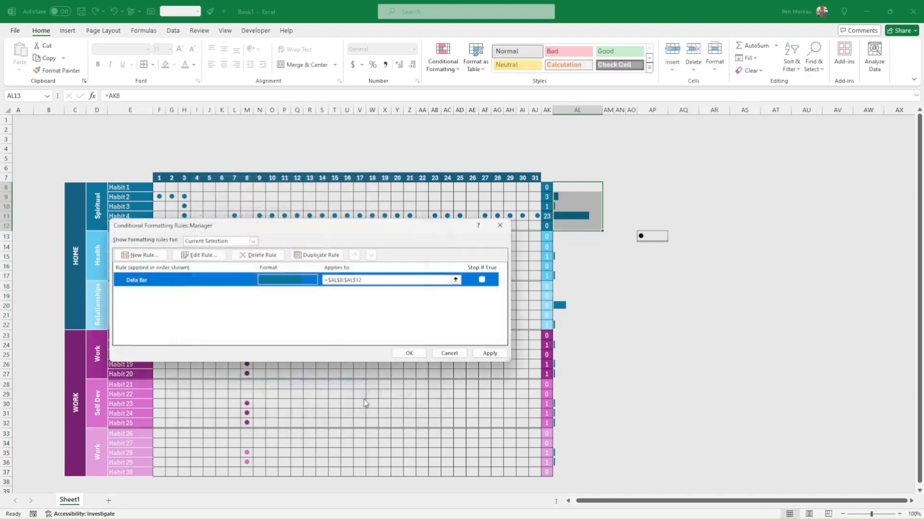
click(487, 354)
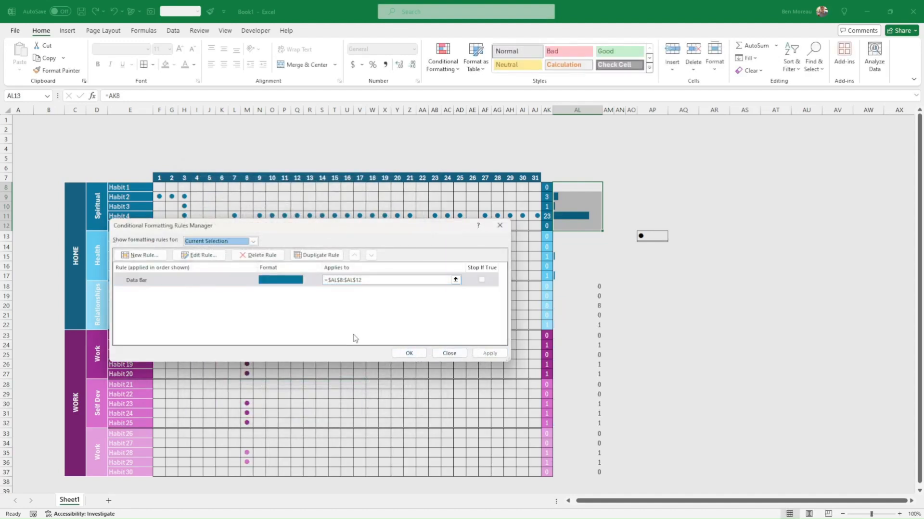
Step: Duplicate the AL8:AL12 data bar rule for AL18:AL22 with the light blue of the Relationships category and apply it
click(318, 255)
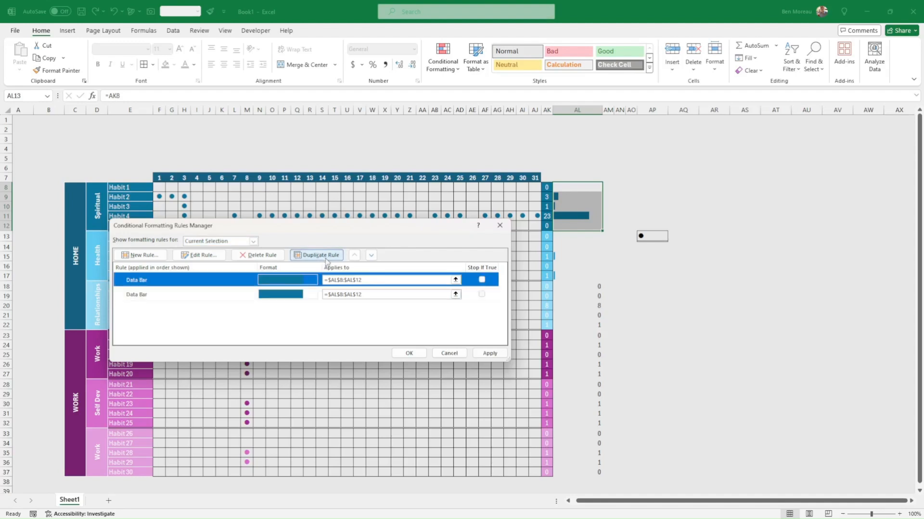
click(371, 293)
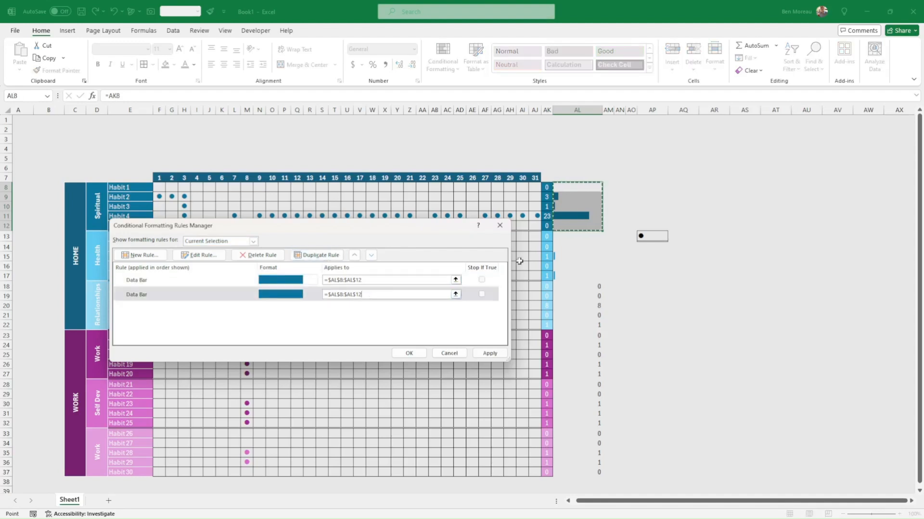
drag(562, 285, 562, 325)
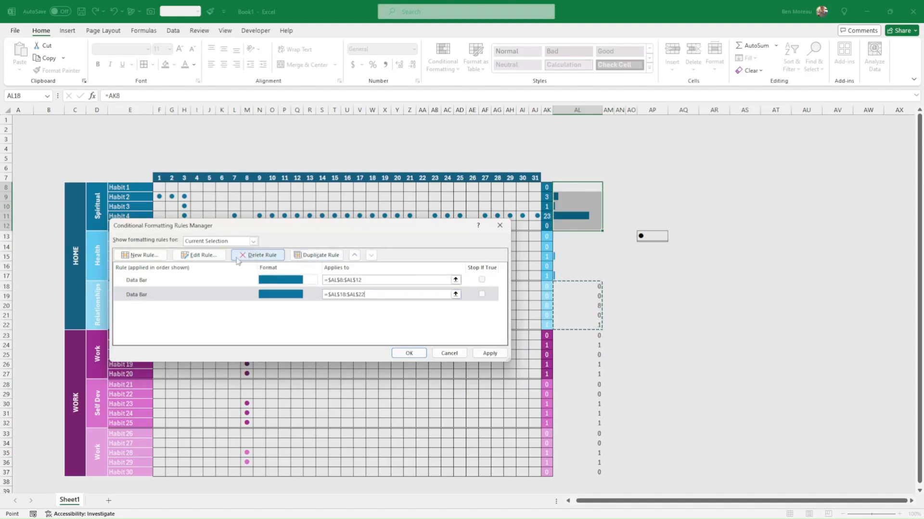
click(207, 255)
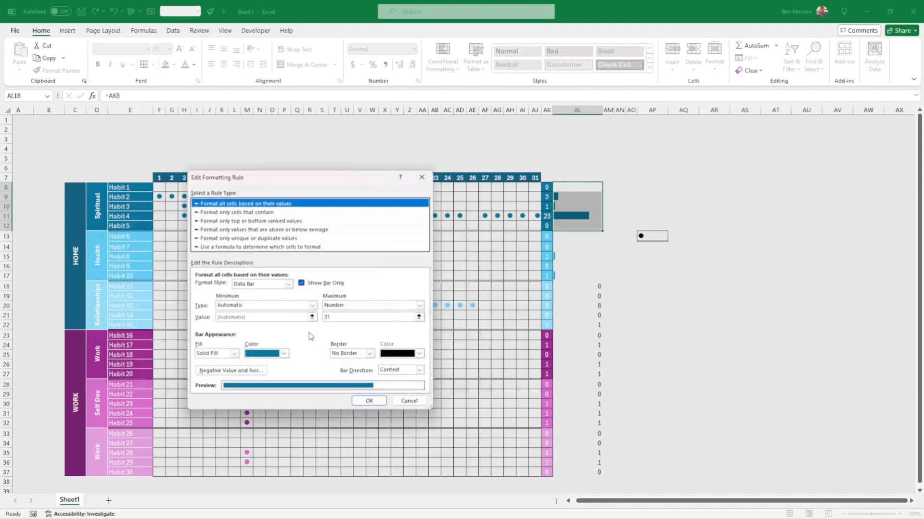
click(284, 354)
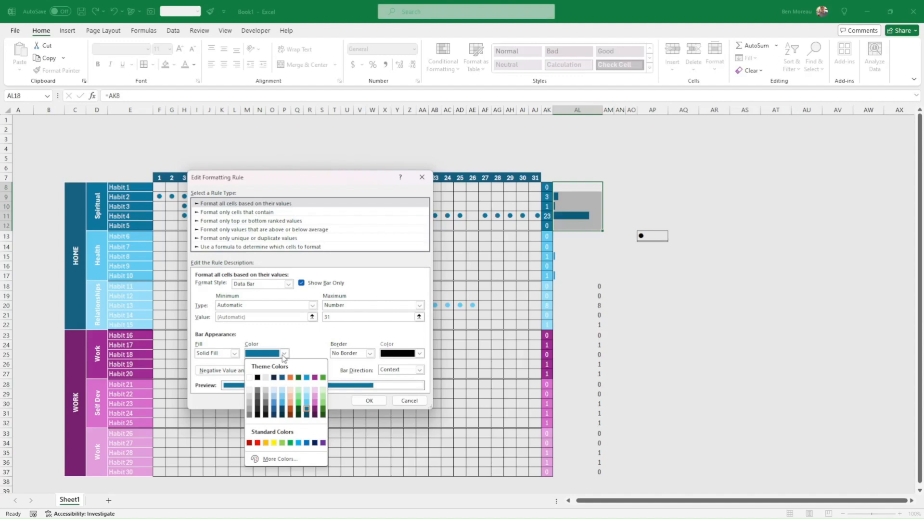
click(307, 397)
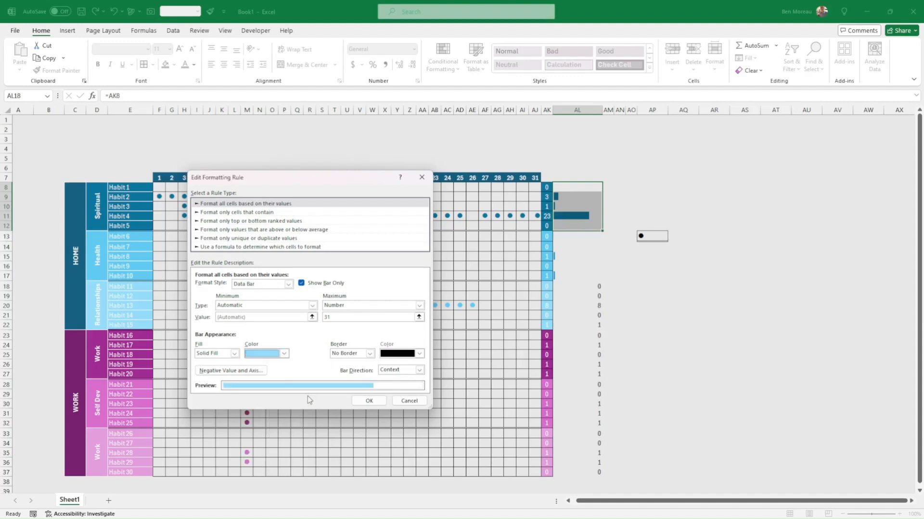
click(369, 401)
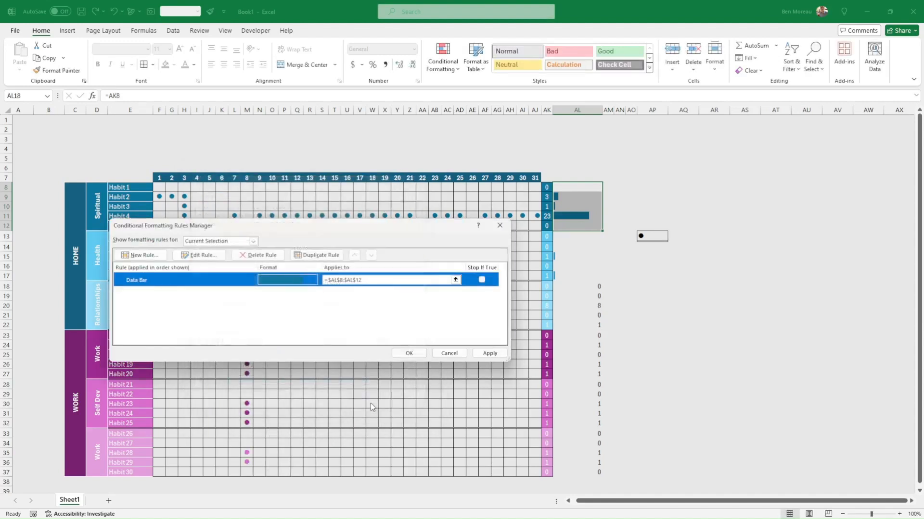
click(478, 357)
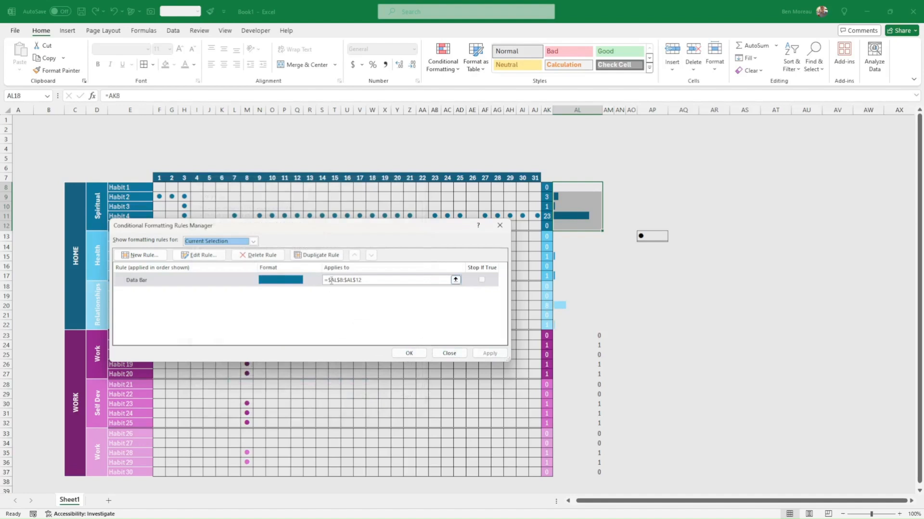
Step: Duplicate the AL8:AL12 data bar rule for AL23:AL27 and set its bar color to the theme purple of the first Work category
click(315, 258)
click(377, 295)
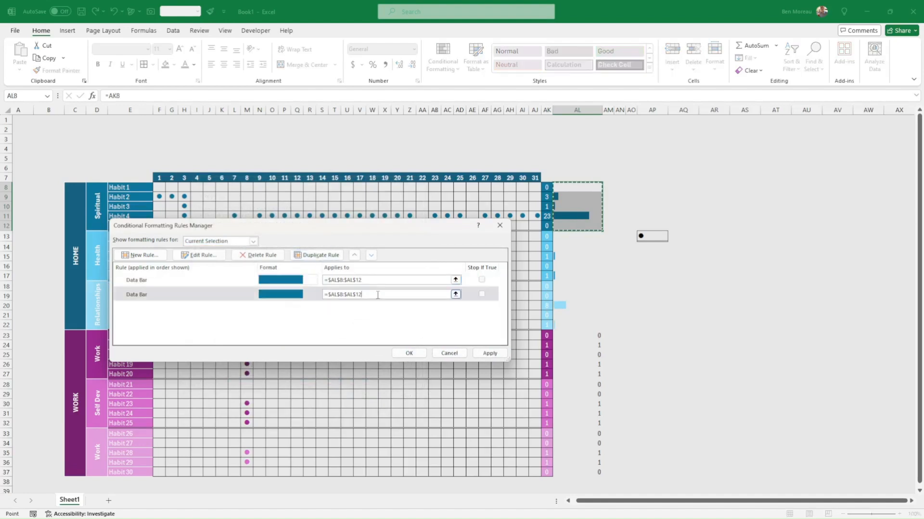
drag(562, 335, 562, 374)
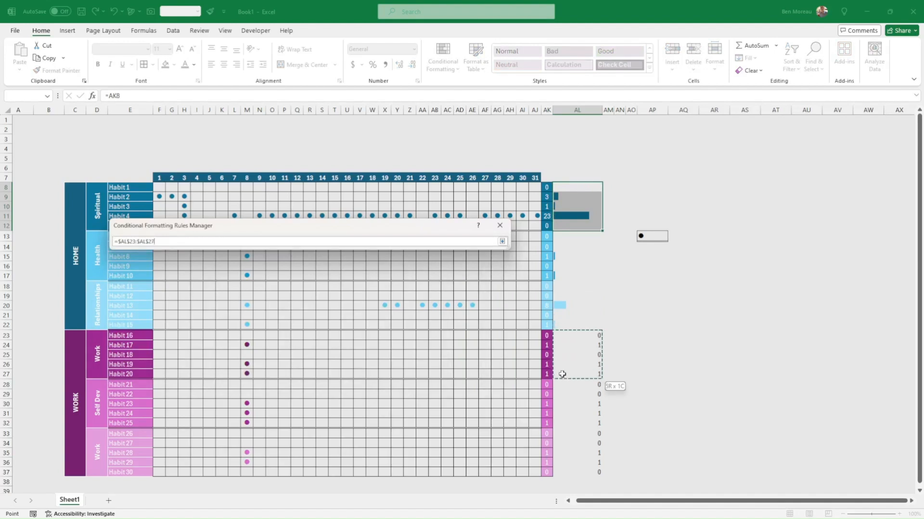
click(286, 295)
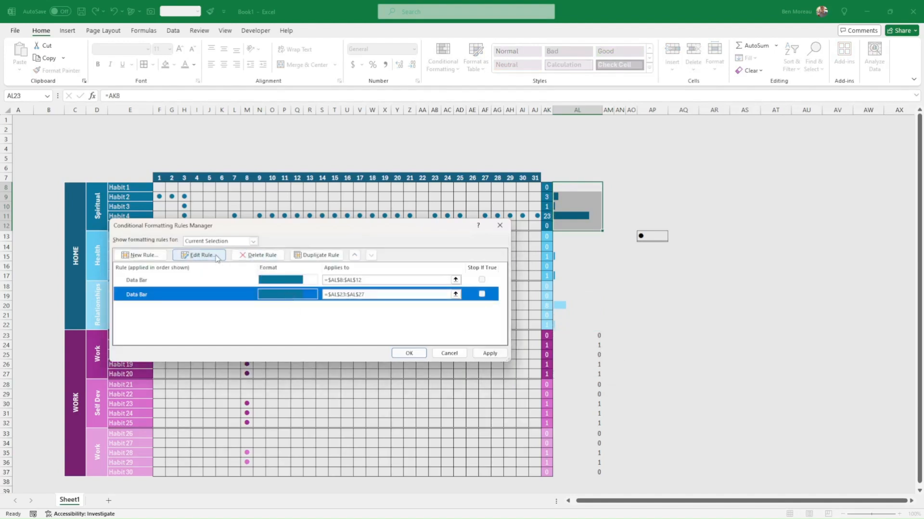
click(216, 257)
click(275, 355)
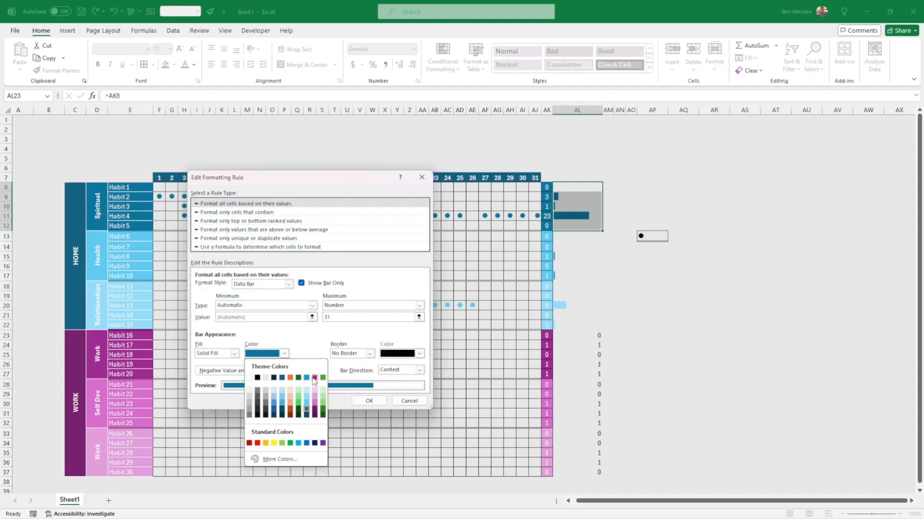
click(314, 378)
click(369, 401)
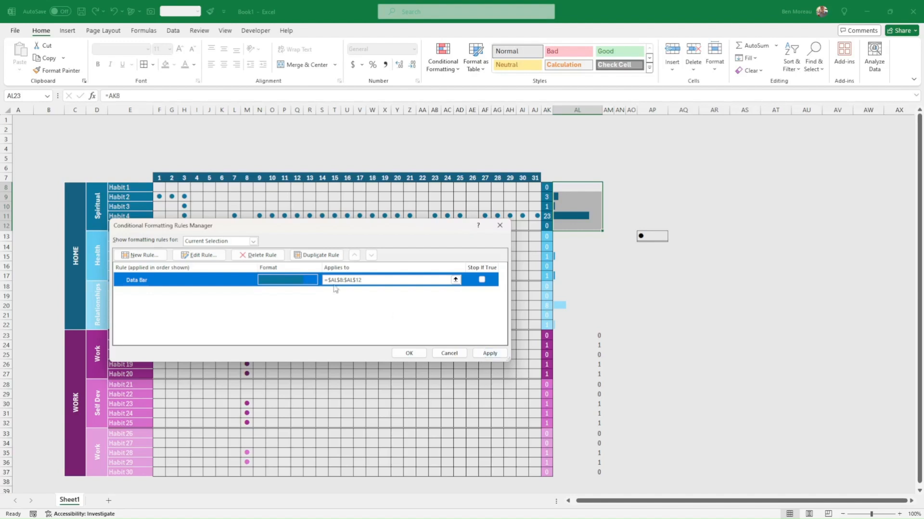
Step: Duplicate the AL8:AL12 data bar rule for AL28:AL32 with the lighter purple of the Self Dev category and apply the rules
click(316, 255)
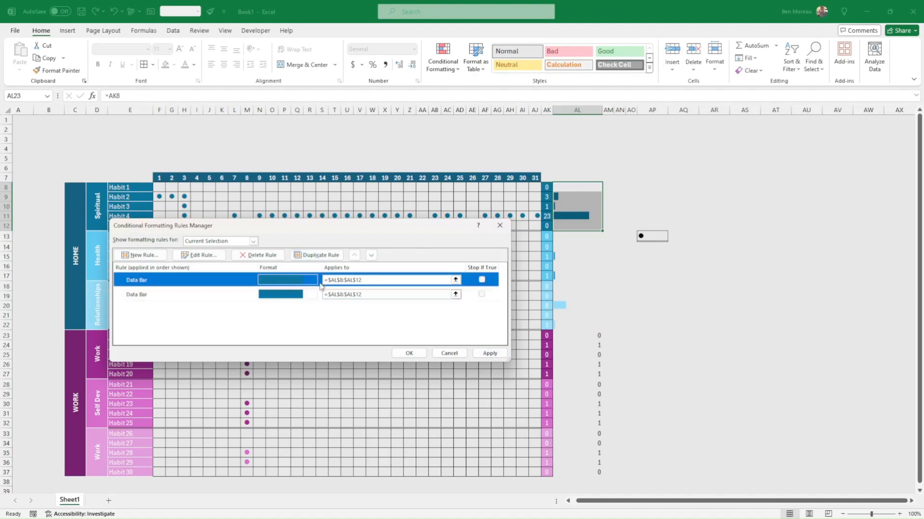
click(315, 296)
click(360, 294)
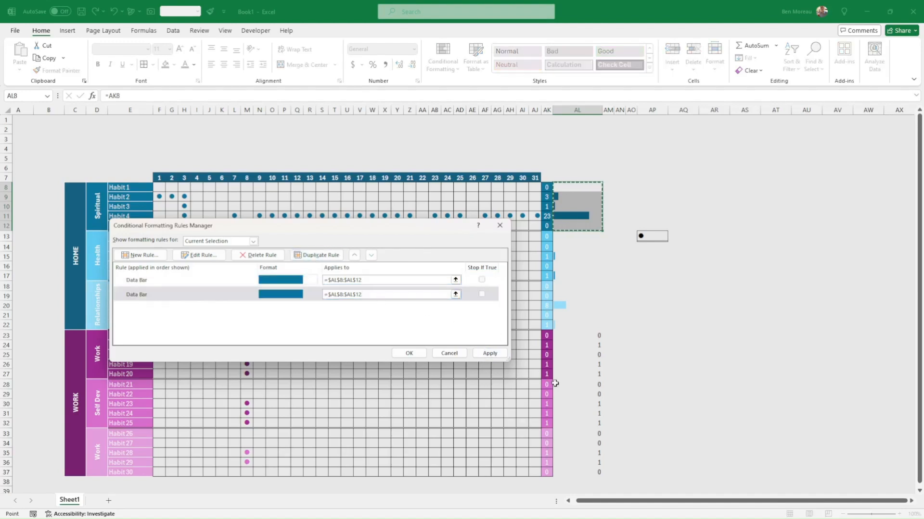
drag(556, 383, 559, 421)
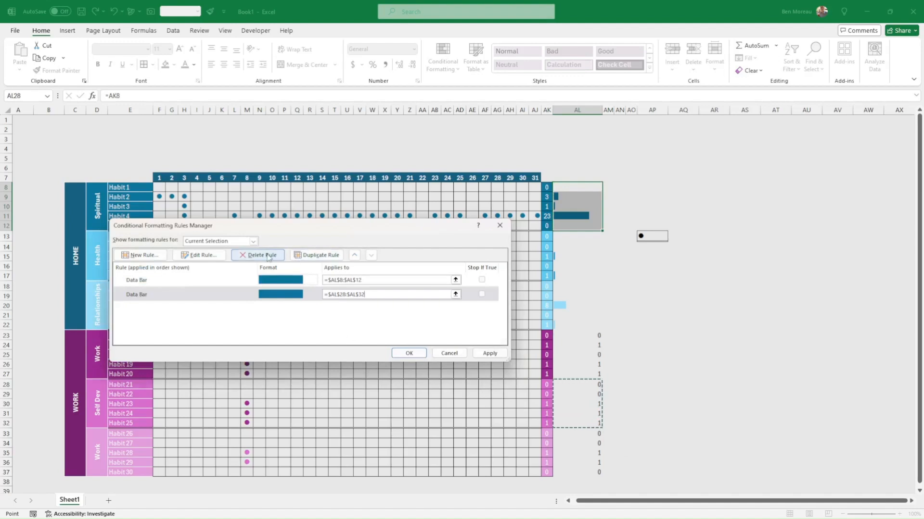
click(213, 258)
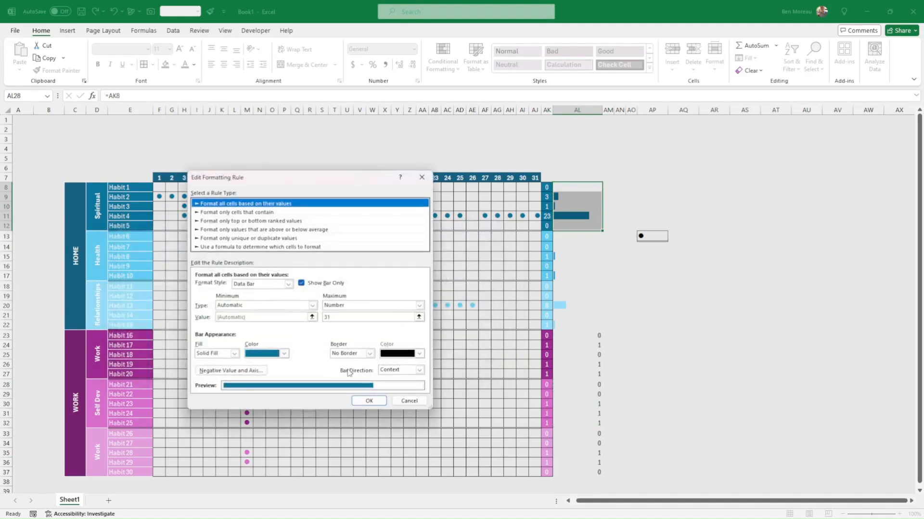
click(284, 353)
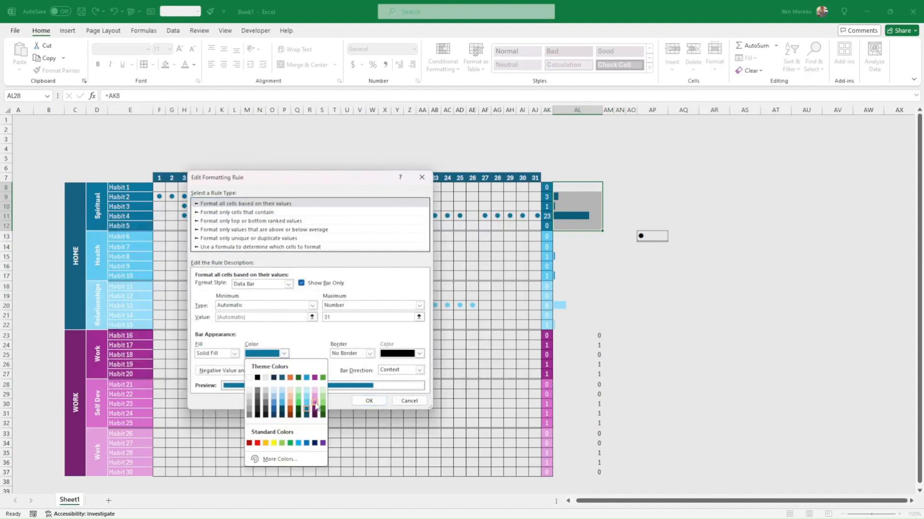
click(315, 404)
click(369, 401)
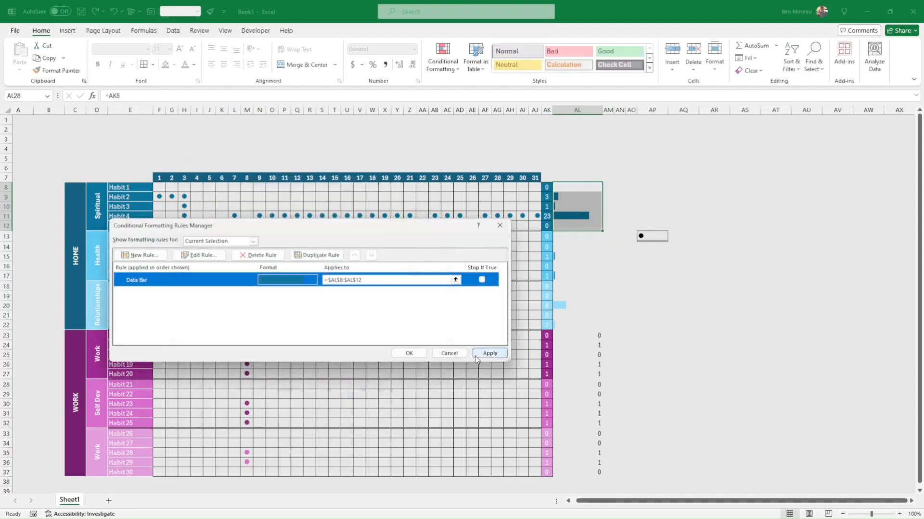
click(480, 356)
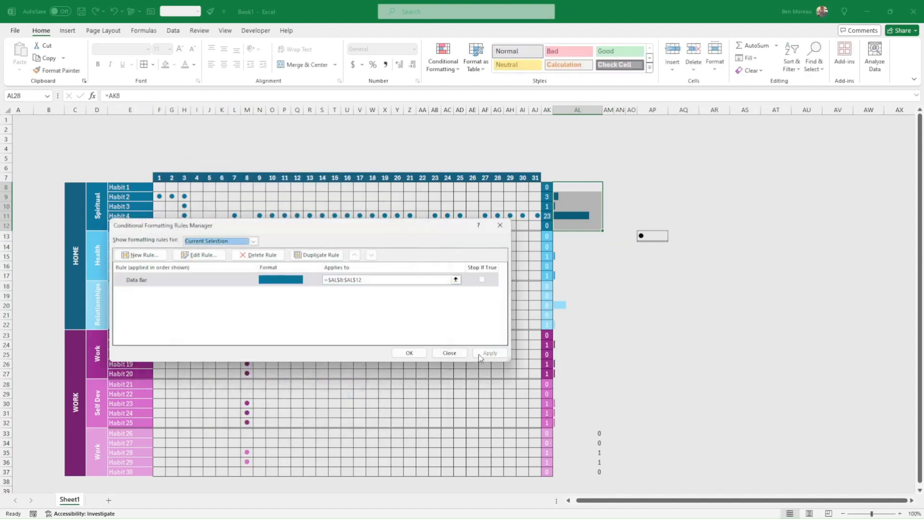
Step: Duplicate the AL8:AL12 data bar rule for AL33:AL37 with the light pink of the last Work category, then apply it and close the rules manager
click(320, 256)
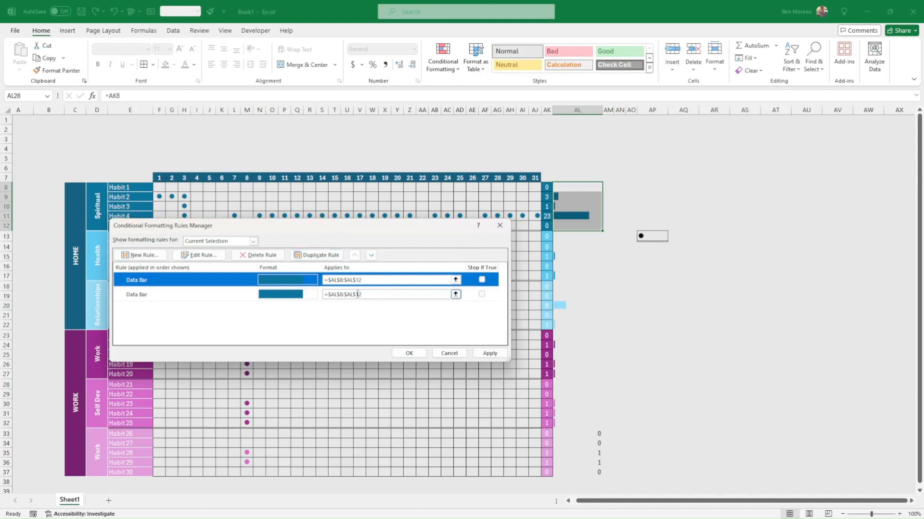
click(435, 294)
drag(559, 430, 561, 472)
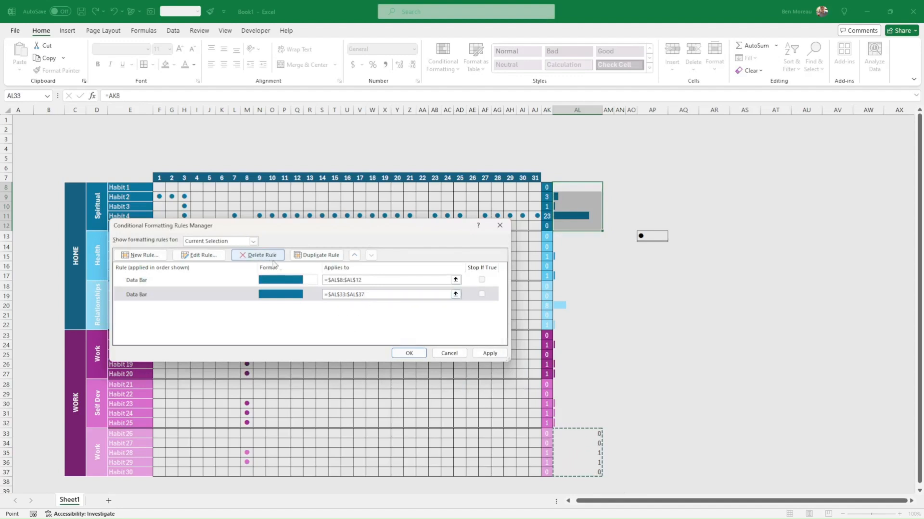
click(208, 256)
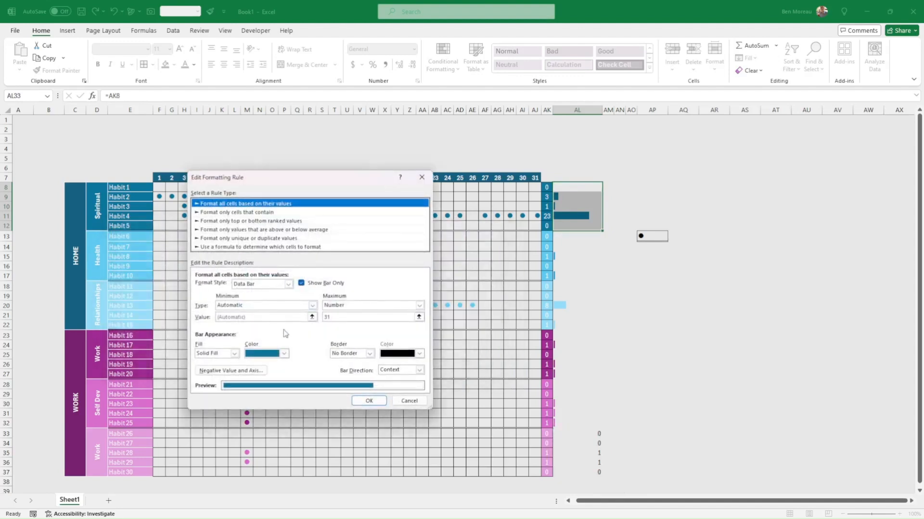
click(282, 354)
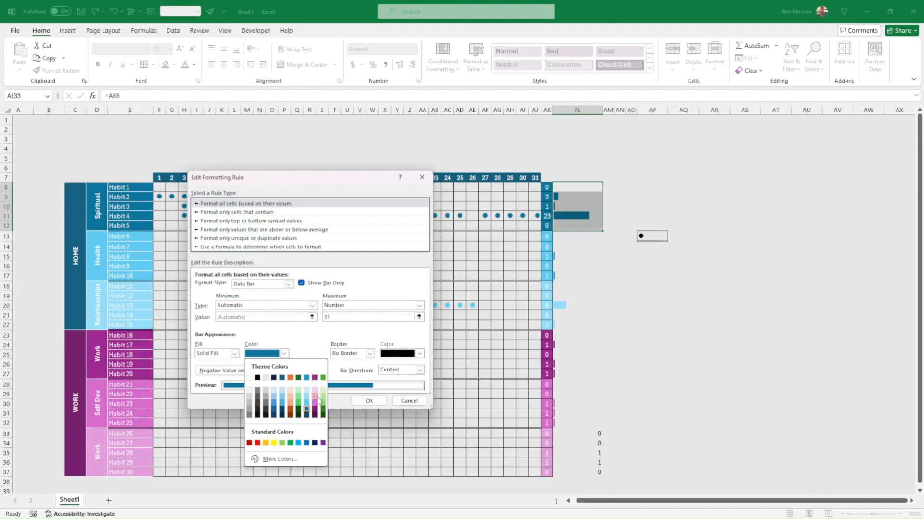
click(316, 397)
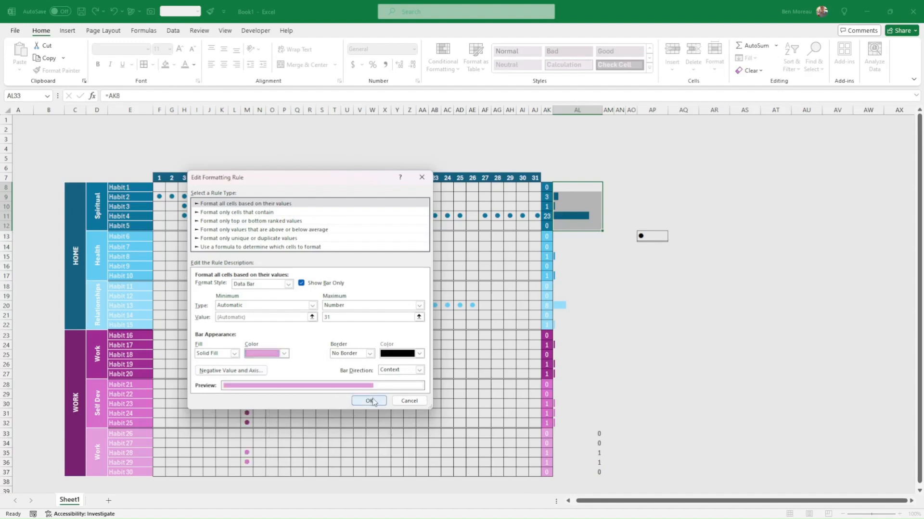
click(374, 402)
click(489, 353)
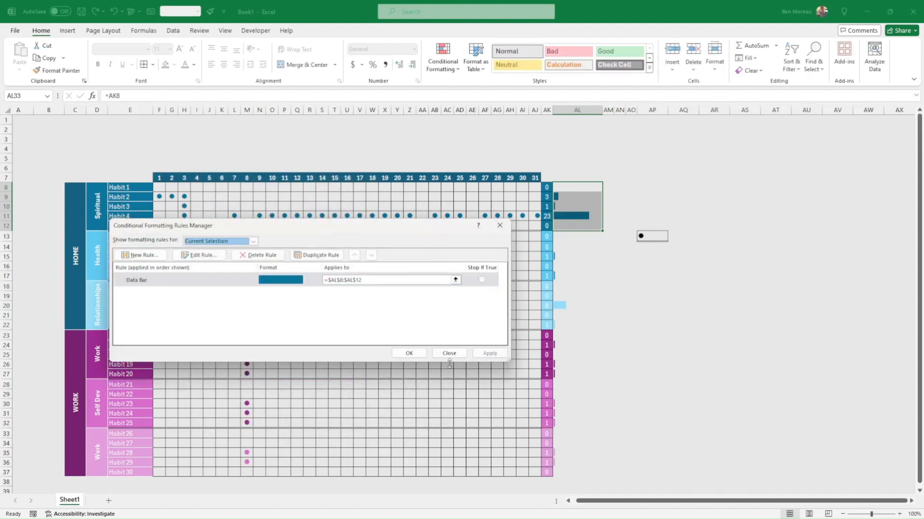
click(410, 354)
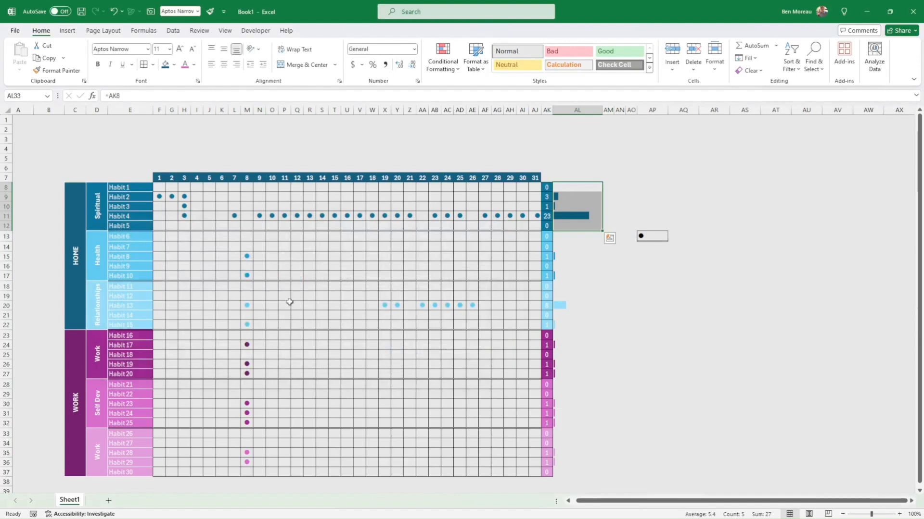
Step: Mark Habit 18 as done on days 12, 14, 15 and 16 by entering 1 in each cell
drag(289, 301, 297, 296)
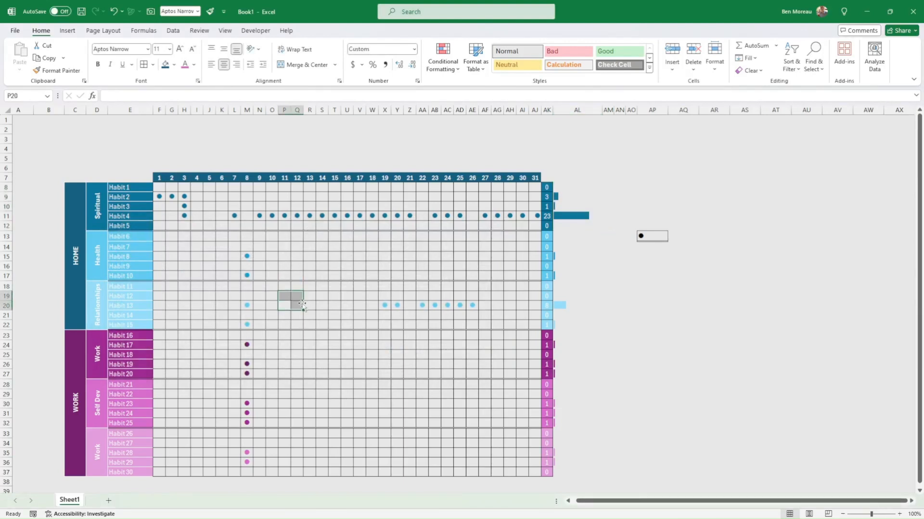
click(301, 357)
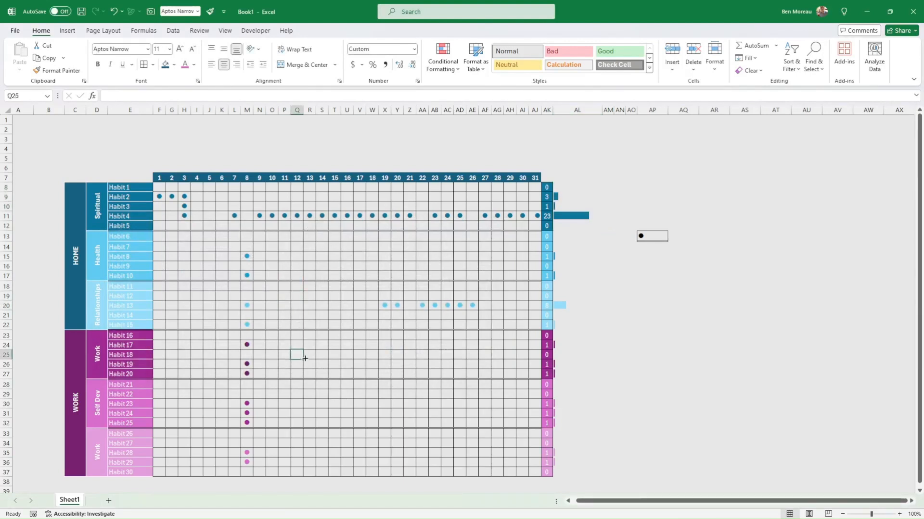
text(1)
key(Right)
key(Right)
text(1)
key(Right)
text(1)
key(Right)
text(1)
key(Down)
key(Down)
key(Down)
key(Down)
key(Down)
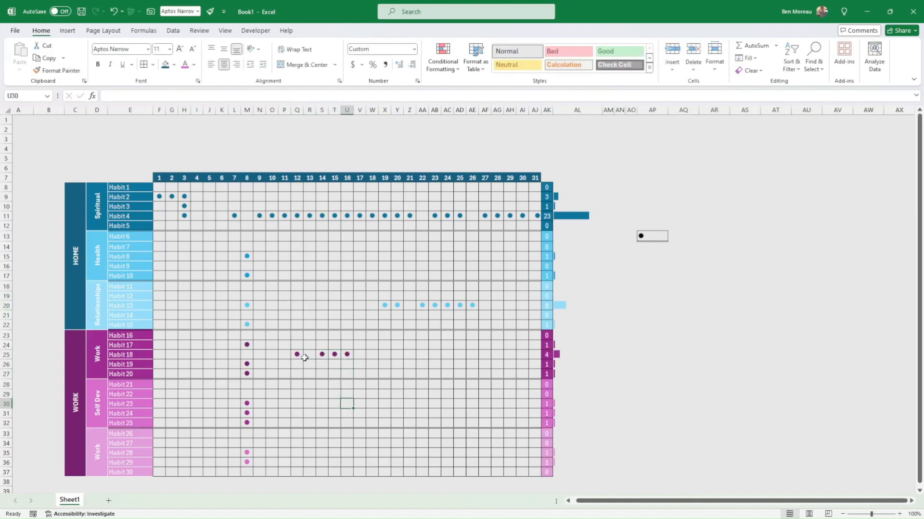
Step: Mark Habit 23 as done on days 16 to 19 and day 21 with the value 1
text(1)
key(Right)
text(1)
key(Right)
text(1)
key(Right)
key(1)
key(Right)
key(Right)
text(1)
key(Down)
key(Down)
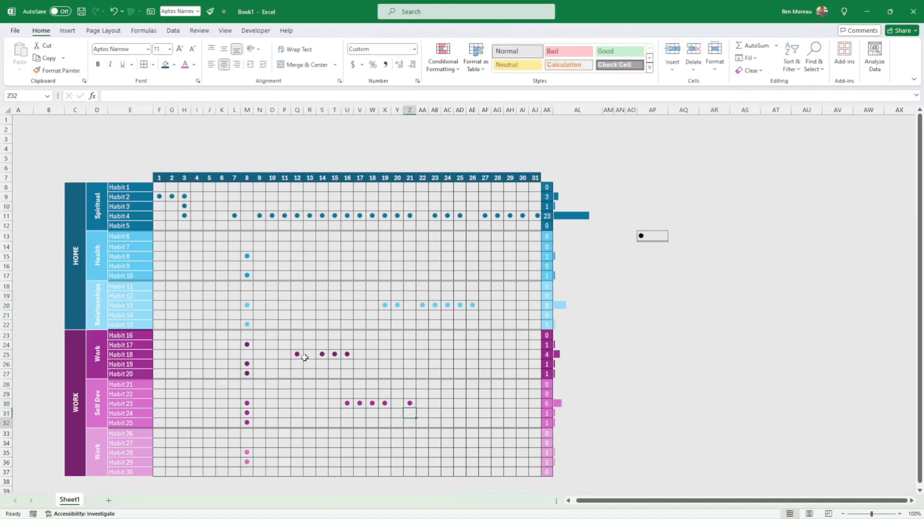
Step: Enter 1 for Habit 28 on days 21, 23 and 24
key(Down)
key(Down)
key(Down)
text(1)
key(Right)
key(Right)
text(1)
key(Right)
text(1)
key(Right)
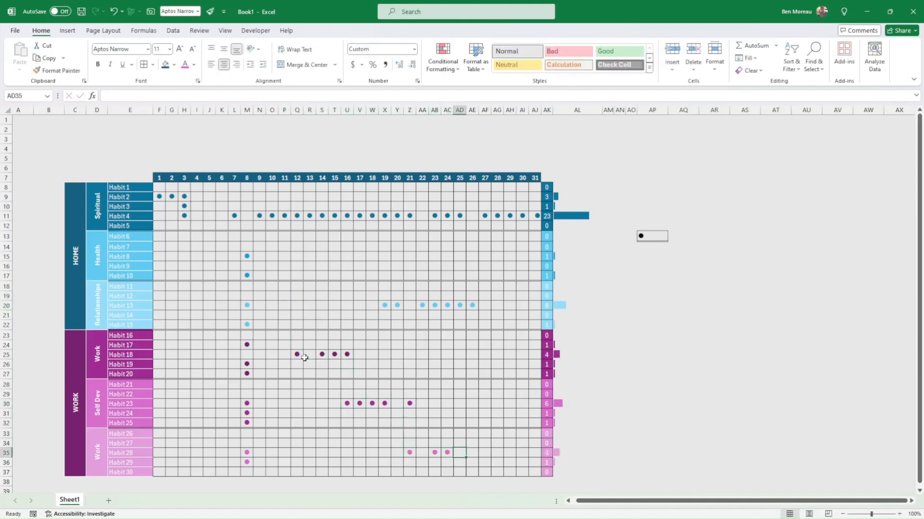
click(425, 421)
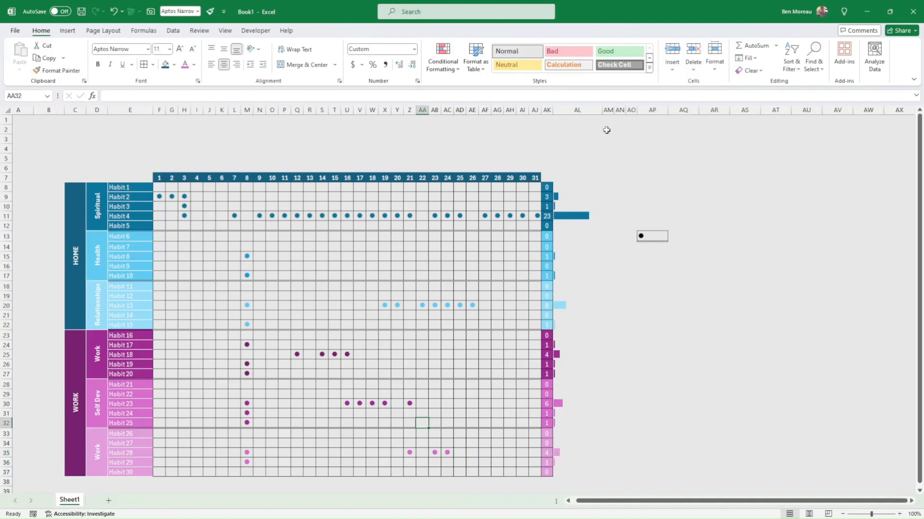
Step: Widen column AL so the data bars have more room
drag(599, 112, 644, 107)
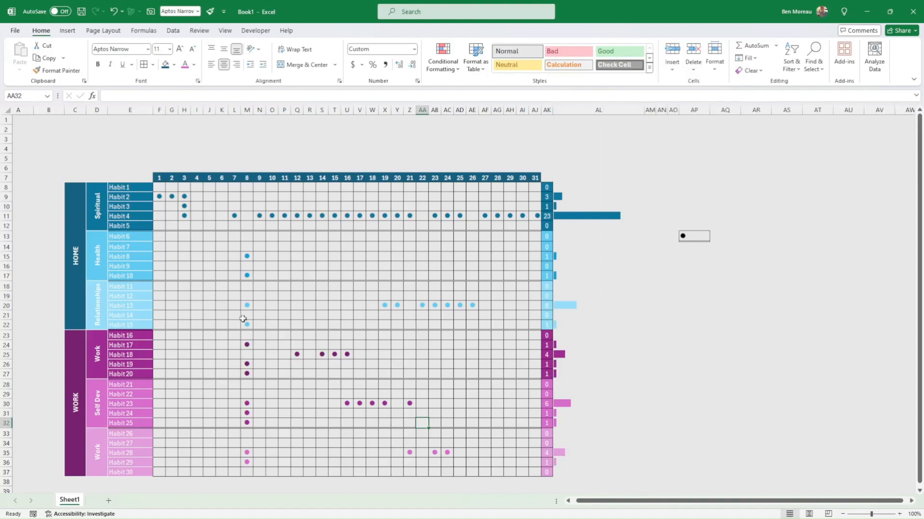
click(284, 325)
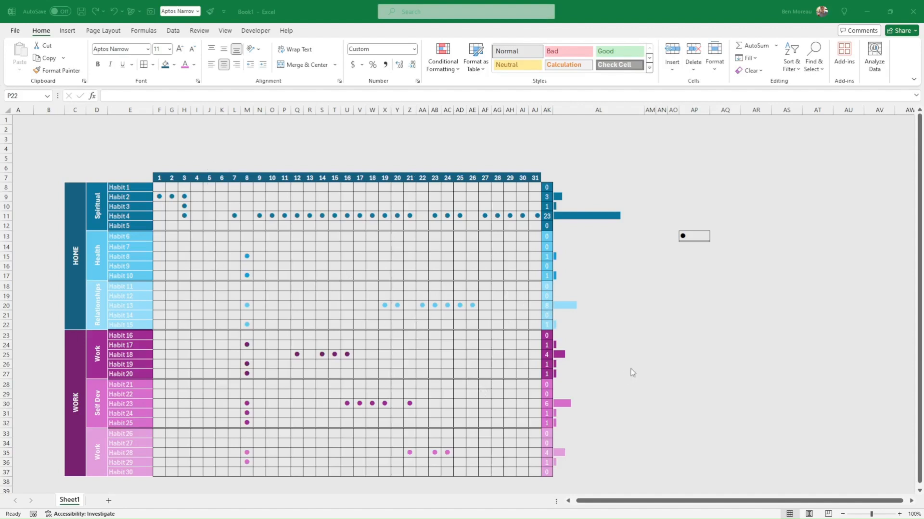
click(640, 354)
scroll(376, 369, down, 1)
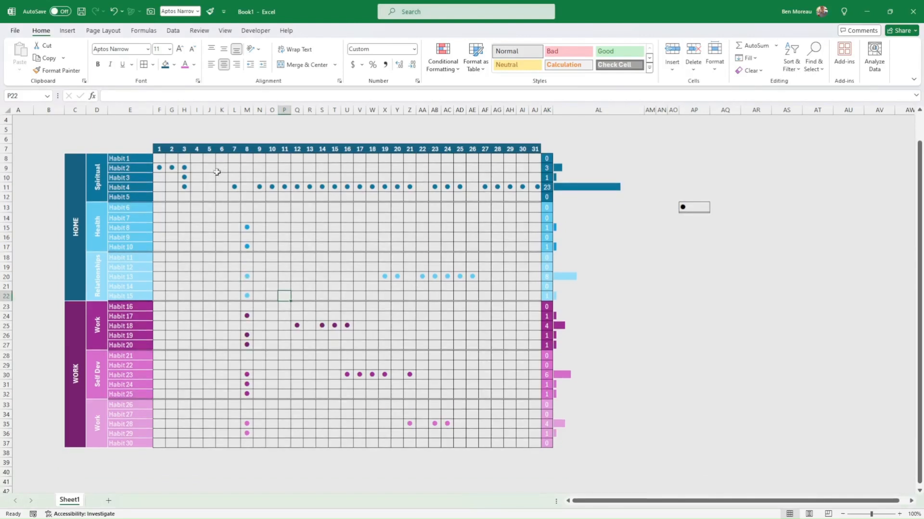
Step: Copy the COUNTIF total formula from AK8 into F40 below the day 1 column
click(102, 169)
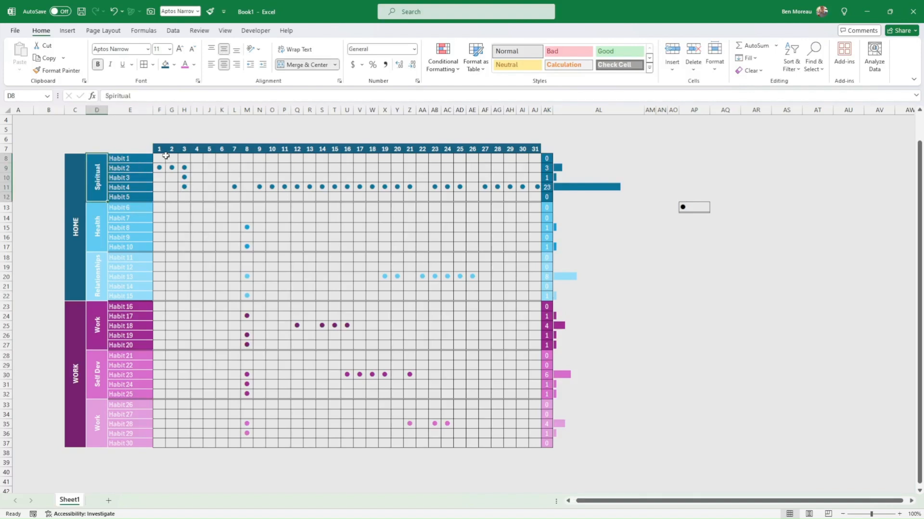
click(169, 470)
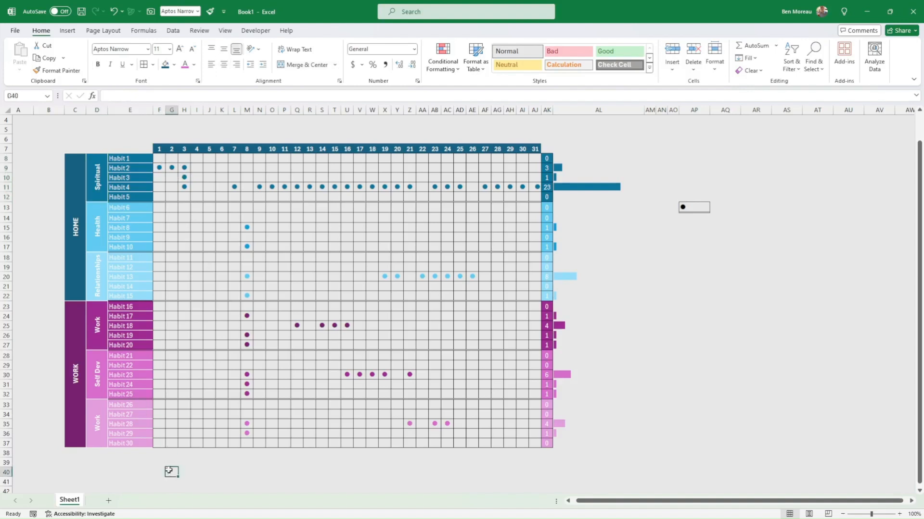
click(162, 472)
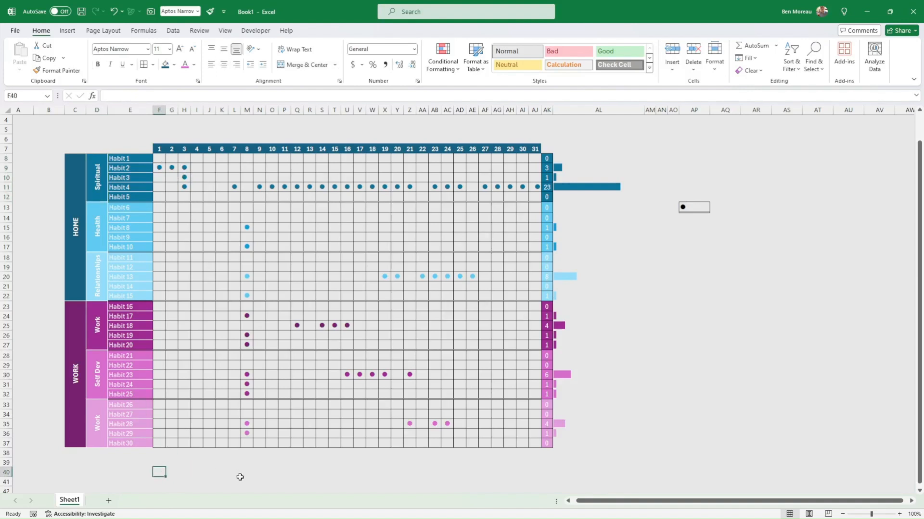
click(547, 158)
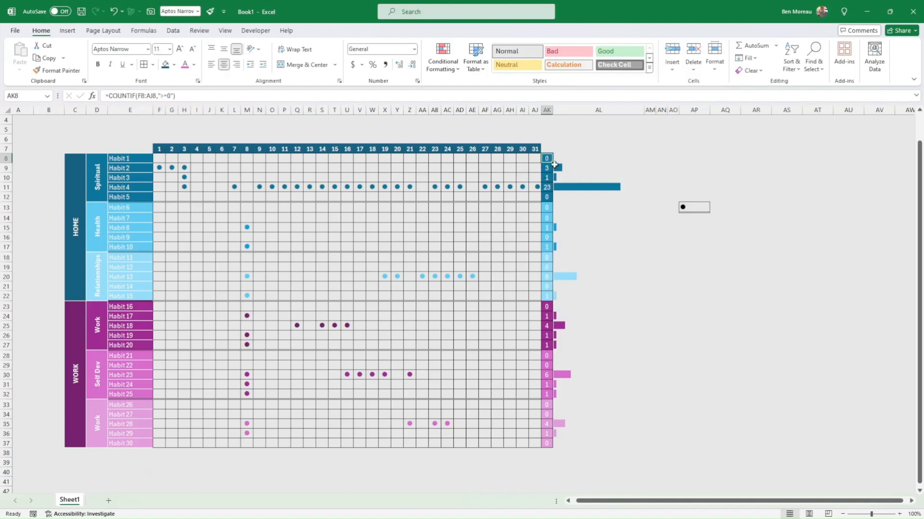
key(ctrl+c)
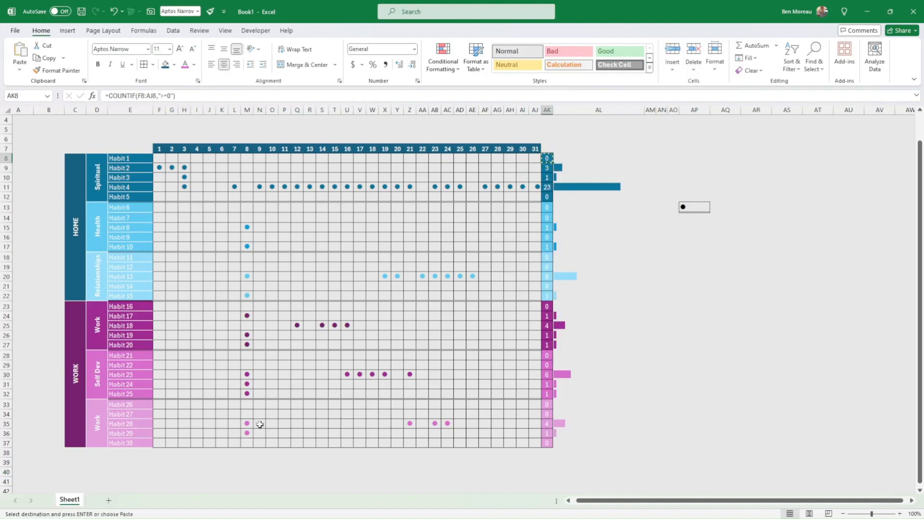
click(159, 472)
key(ctrl+v)
Step: Change the range in F40's COUNTIF formula to F8:F12 and fill the formula across to AJ40
double_click(160, 473)
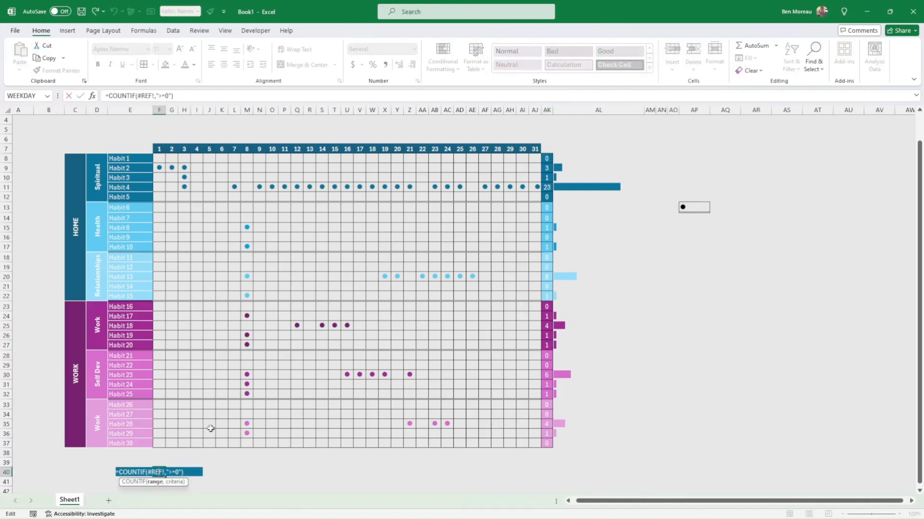
click(155, 96)
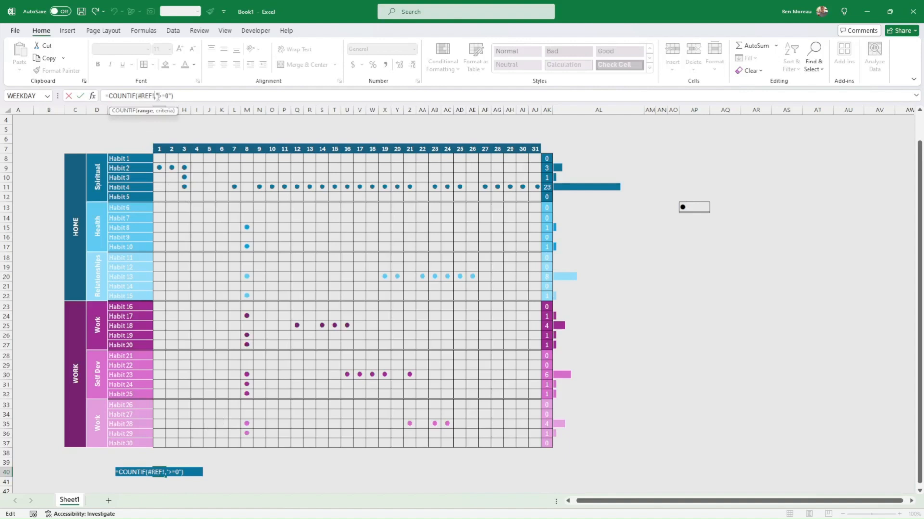
key(BackSpace)
key(BackSpace)
key(BackSpace)
key(BackSpace)
key(BackSpace)
drag(161, 158, 163, 194)
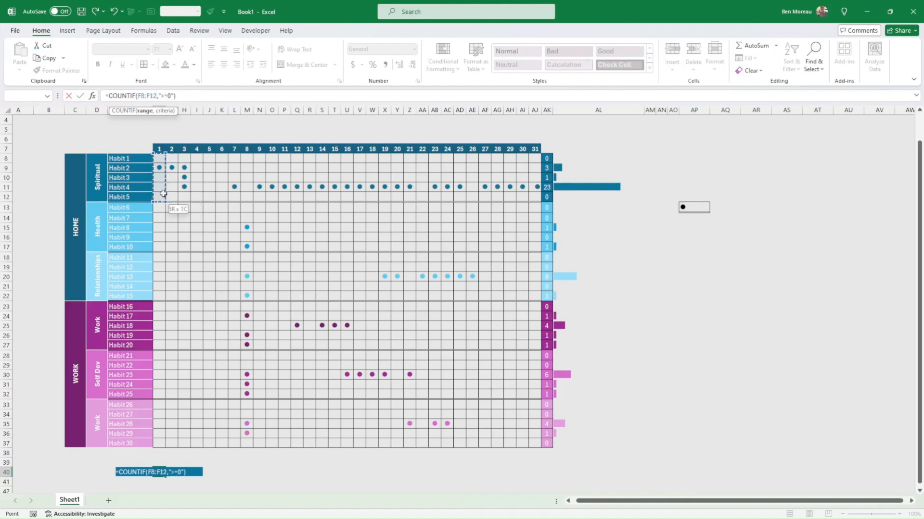
key(ctrl+Return)
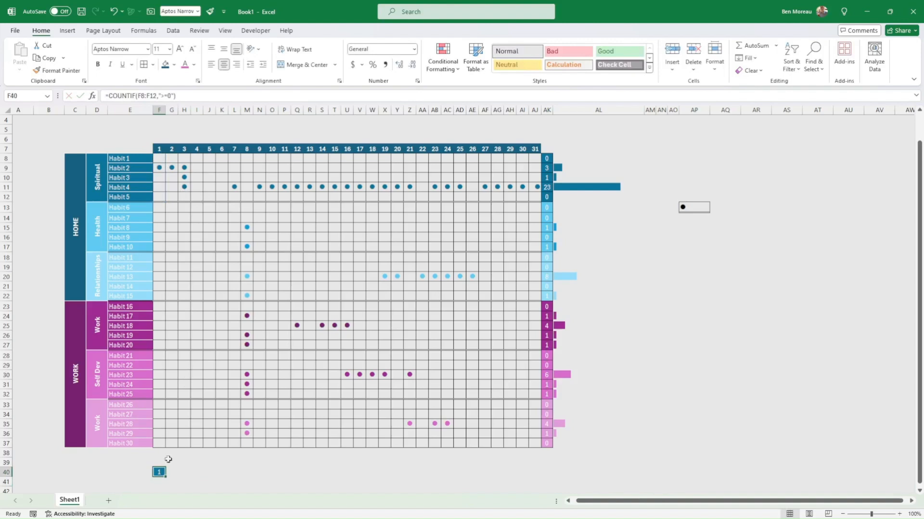
drag(167, 476, 543, 476)
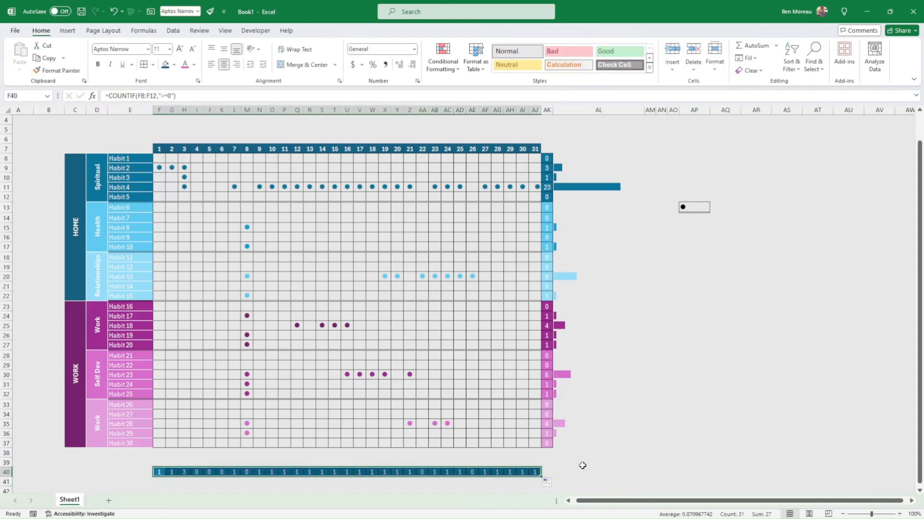
Step: Copy the daily count row to row 45 so it counts F13:F17, then move it up to F41:AJ41
scroll(582, 455, down, 2)
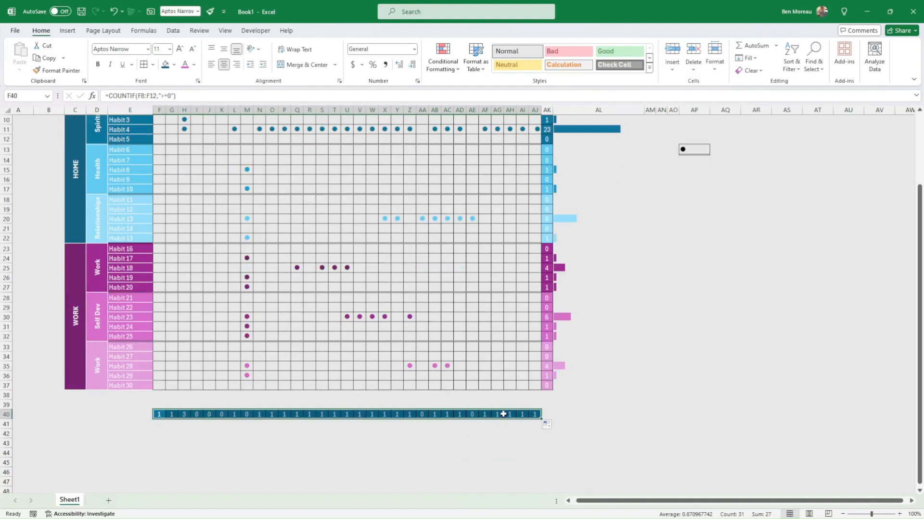
scroll(501, 422, up, 1)
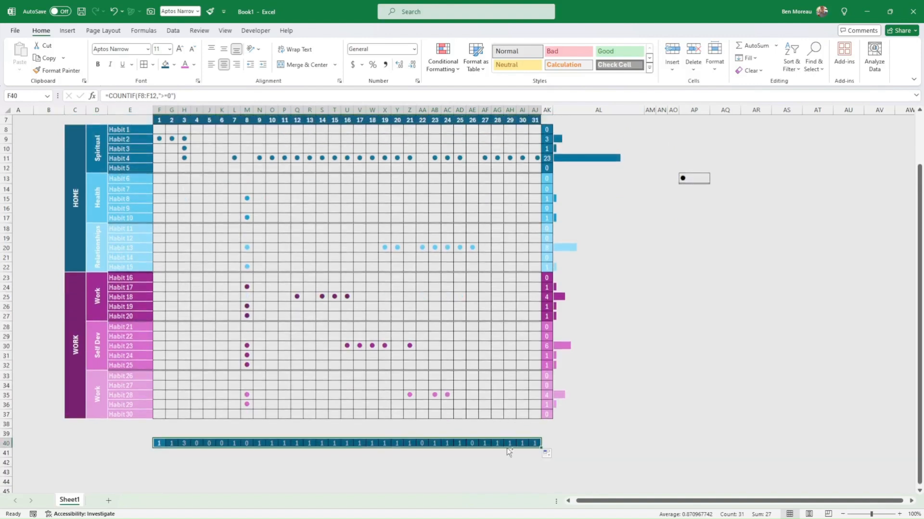
drag(509, 452, 518, 492)
scroll(233, 471, down, 1)
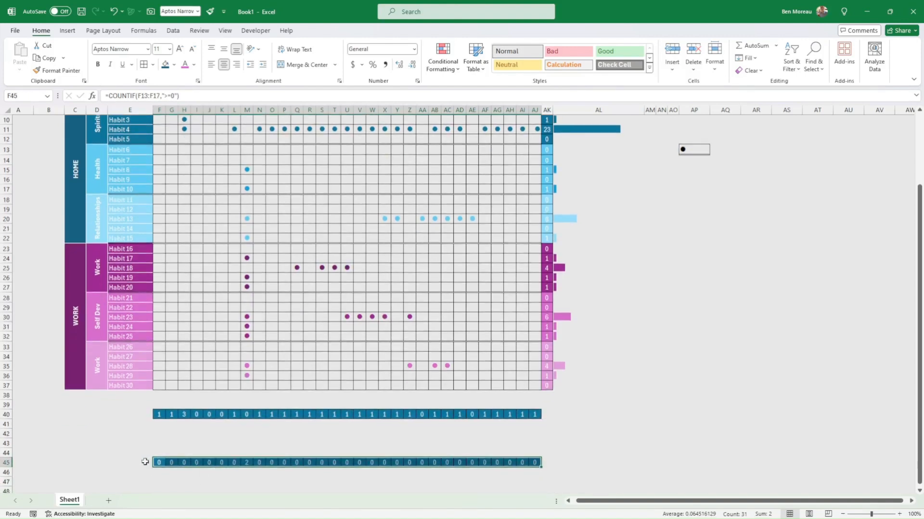
double_click(160, 462)
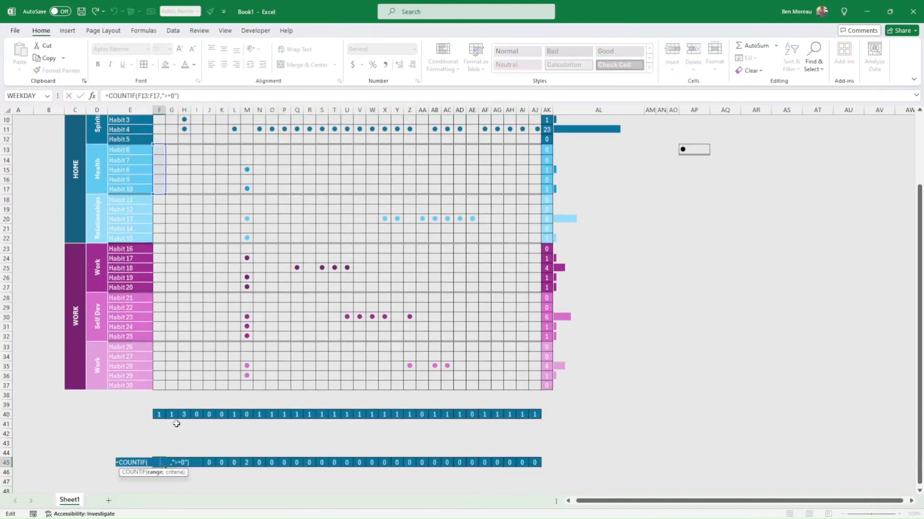
key(Return)
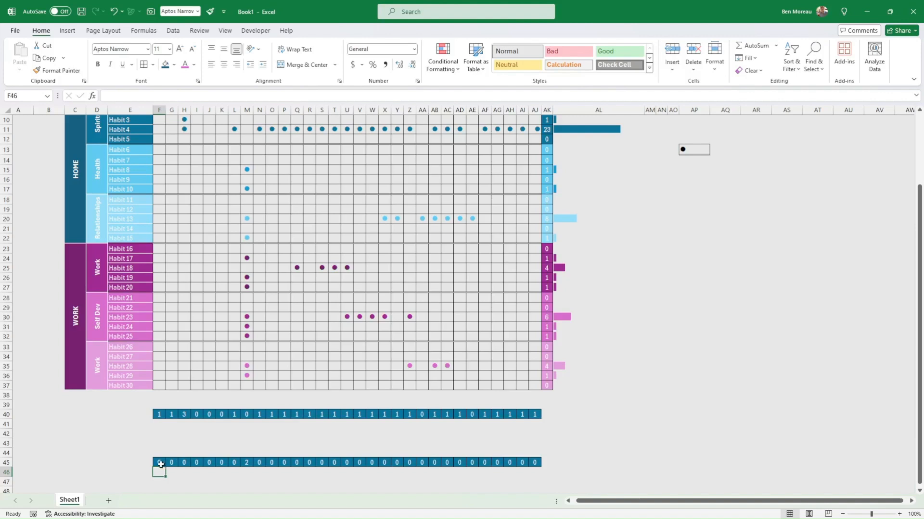
drag(160, 465, 536, 421)
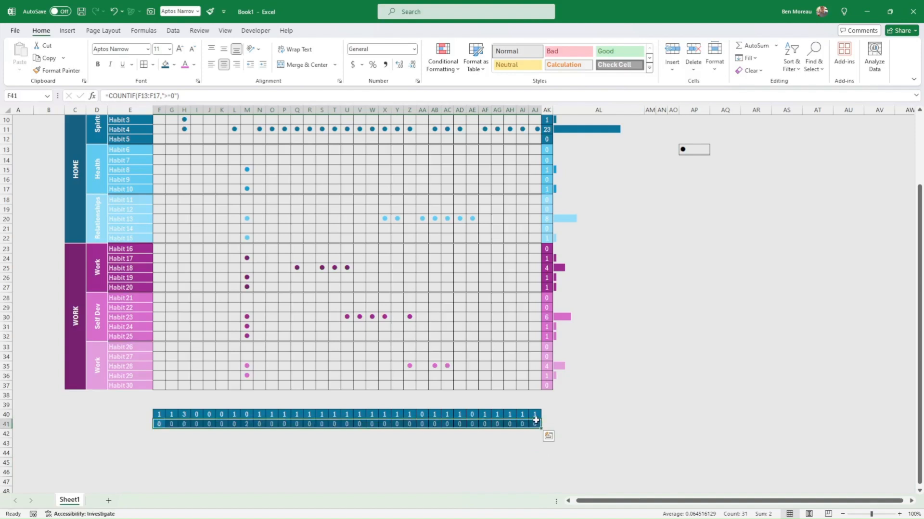
Step: Fill F41:AJ41 with the medium theme blue and duplicate the count row into row 42 for the next category
click(174, 64)
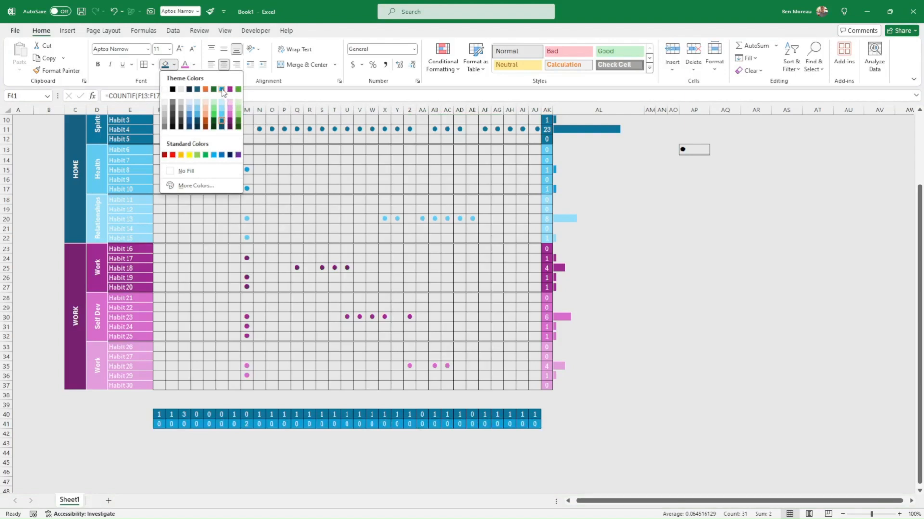
click(223, 91)
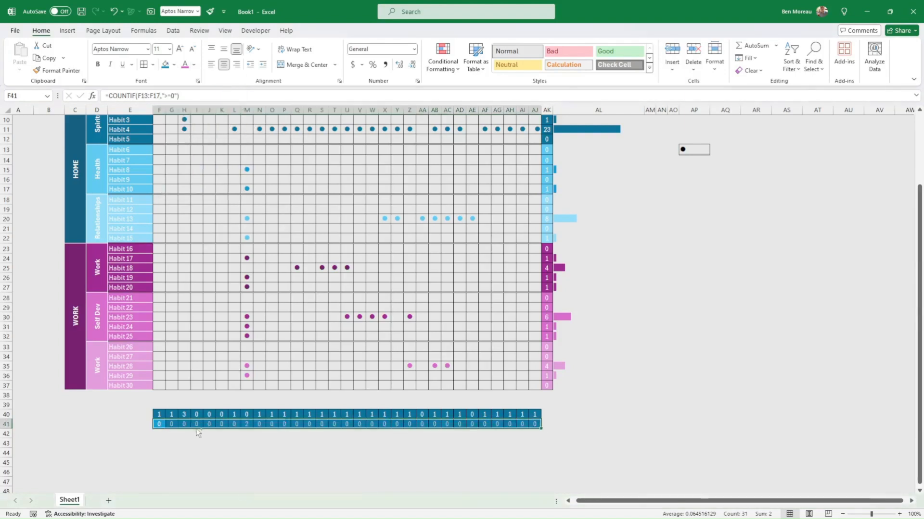
mouse_move(196, 430)
mouse_down()
mouse_move(207, 486)
mouse_move(209, 435)
mouse_up()
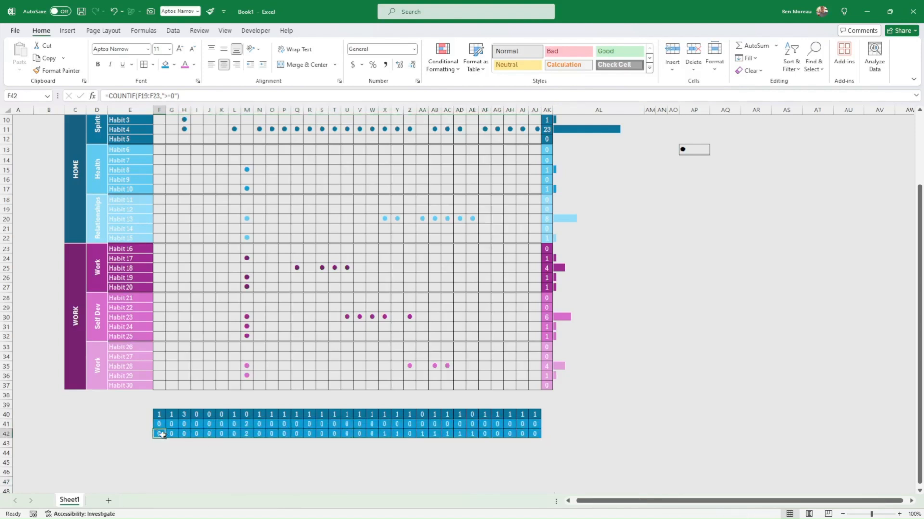
Step: Change the range in F42's COUNTIF formula to F18:F22 so it counts the Relationships habits
double_click(164, 435)
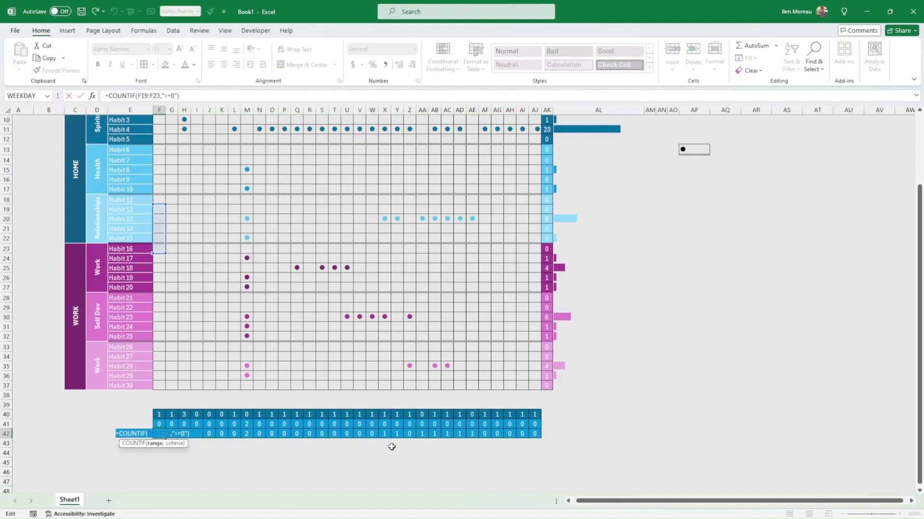
key(Return)
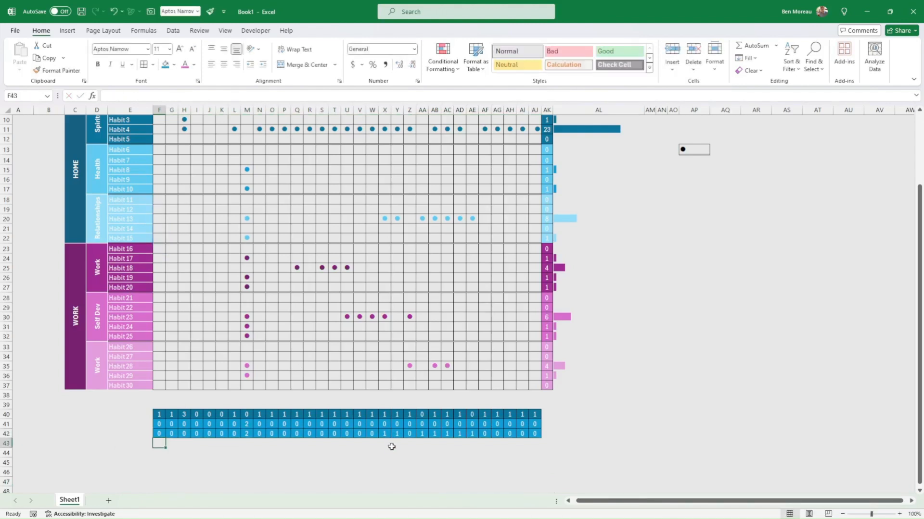
double_click(156, 436)
drag(165, 229, 166, 227)
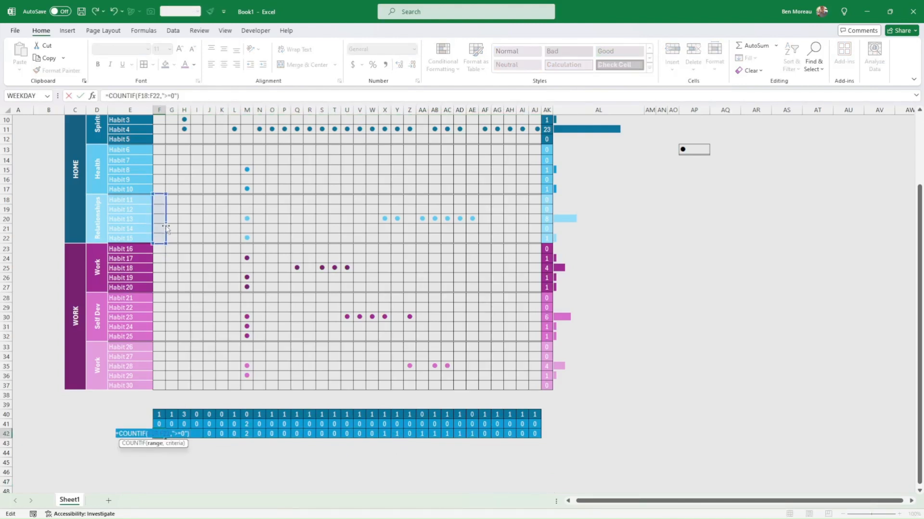
key(Return)
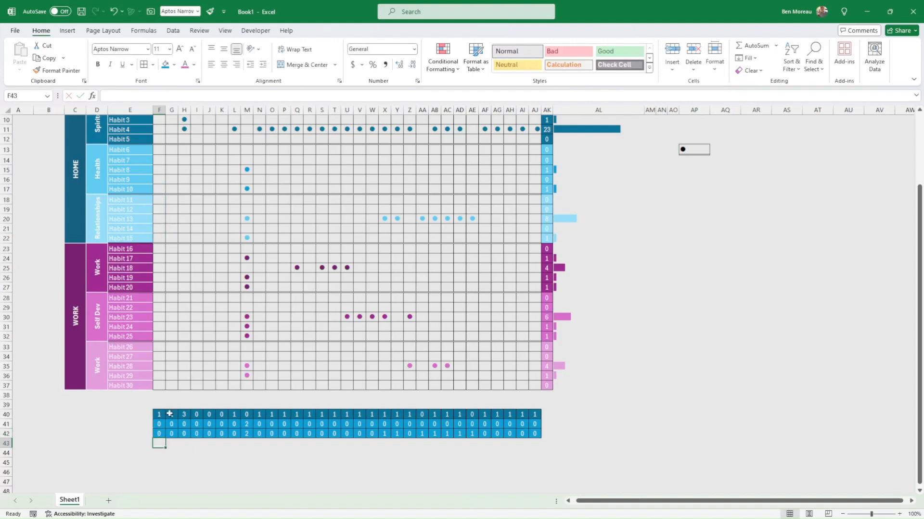
Step: Fill the F42 formula across to AJ42 and color the row with the light theme blue
click(158, 434)
drag(167, 438, 536, 435)
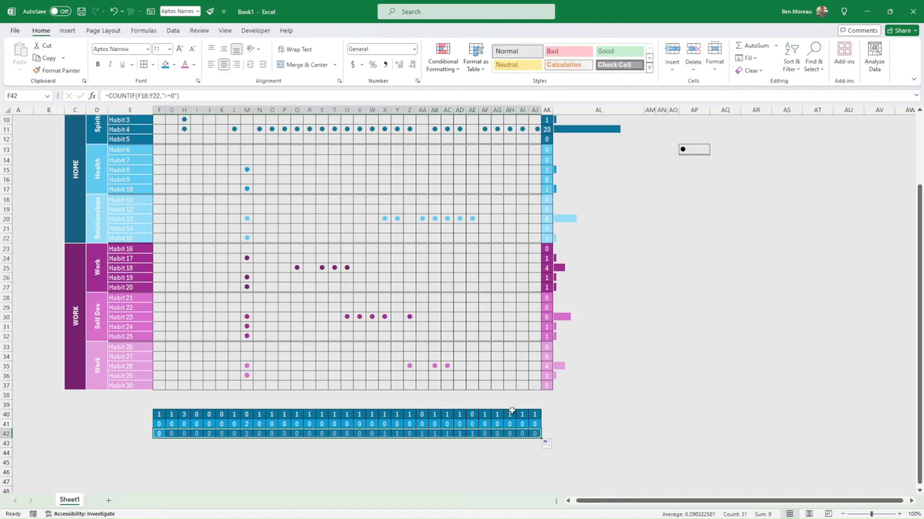
click(174, 65)
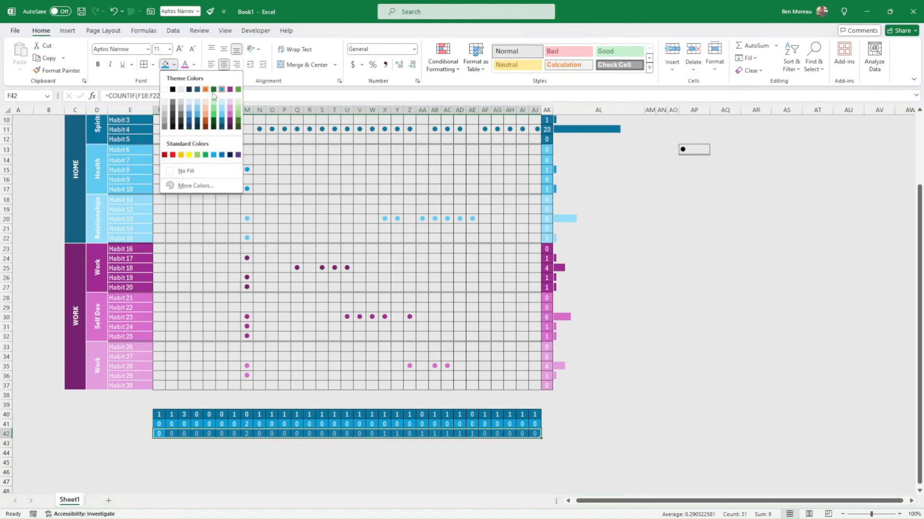
click(222, 109)
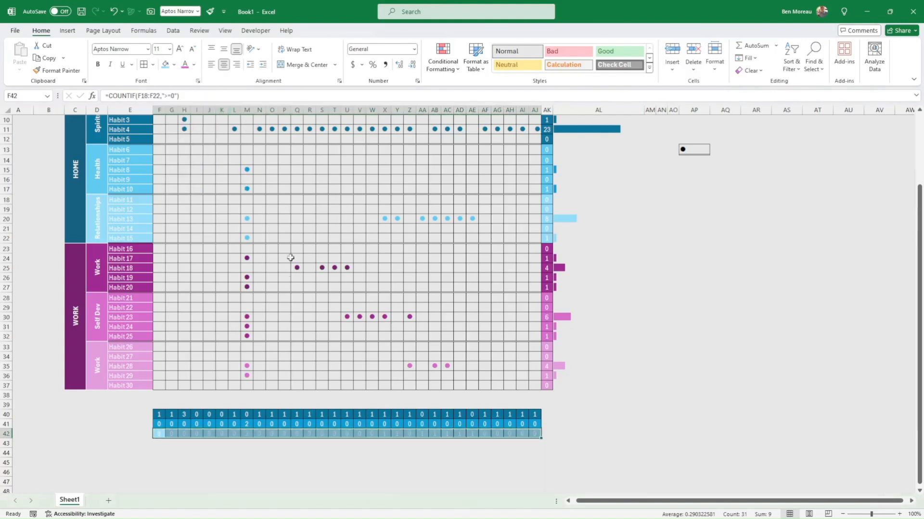
Step: Copy the count formula from F42 into F43 and change its range to F23:F27
click(160, 436)
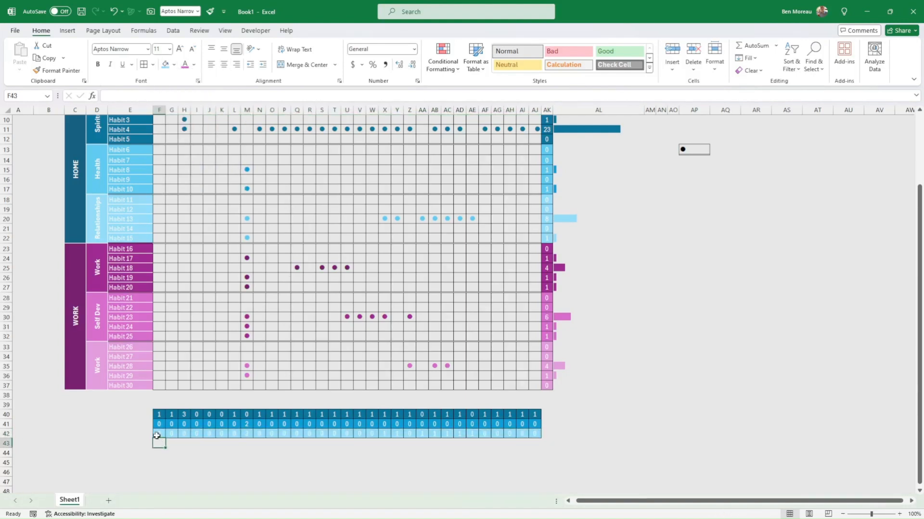
key(ctrl+c)
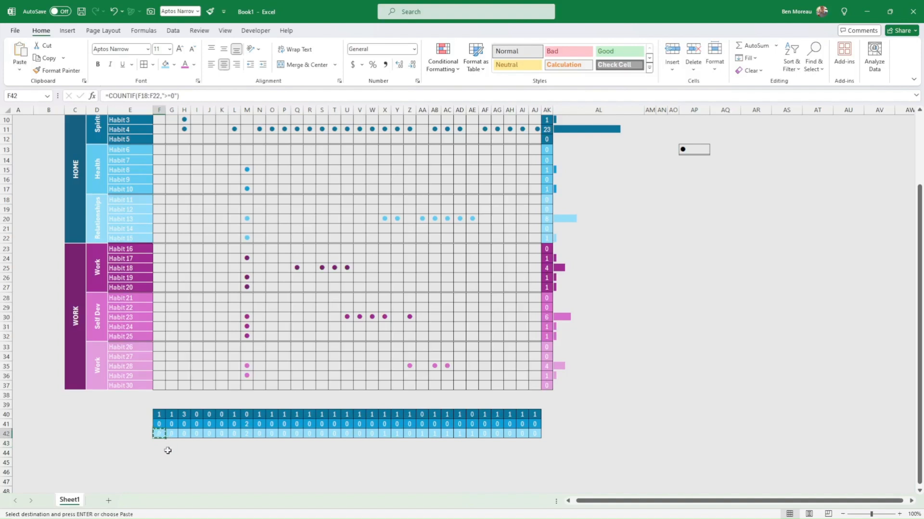
click(160, 441)
key(ctrl+v)
double_click(159, 441)
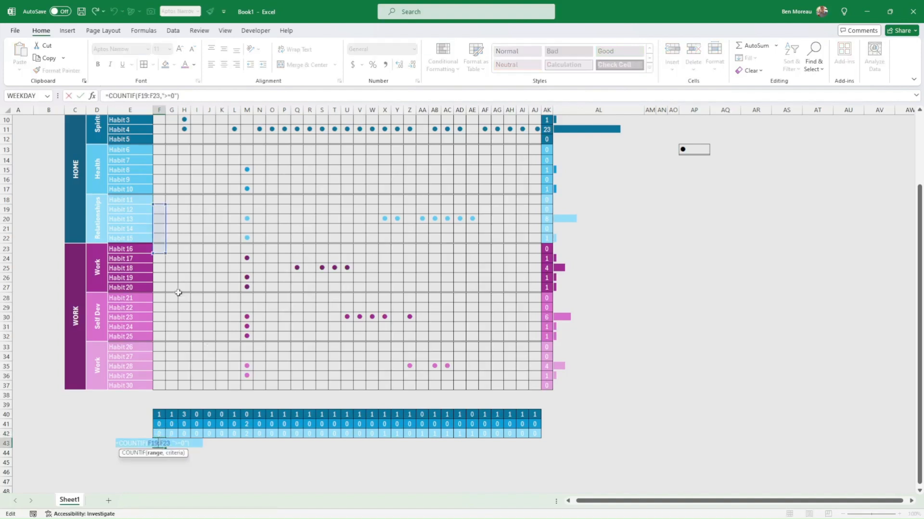
drag(163, 224, 166, 260)
key(Return)
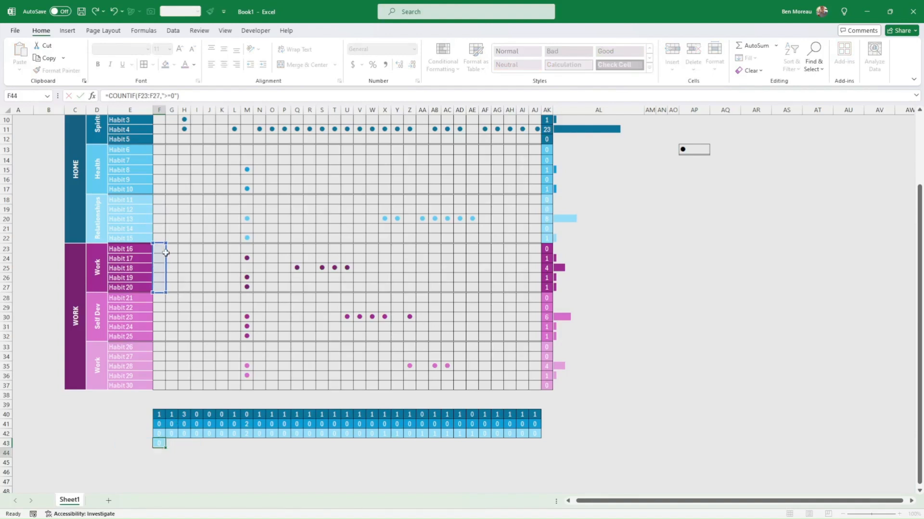
Step: Give F43 the purple theme fill color and fill its formula and formatting across to AJ43
click(160, 442)
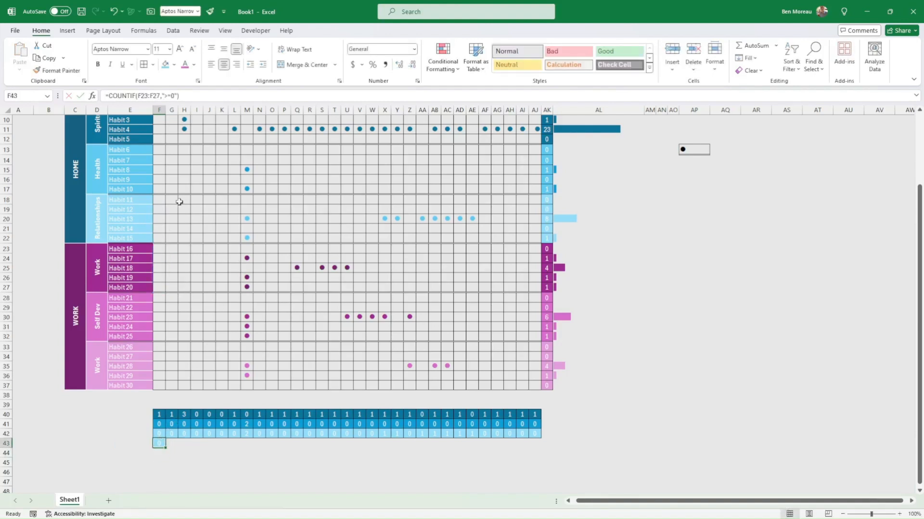
click(174, 65)
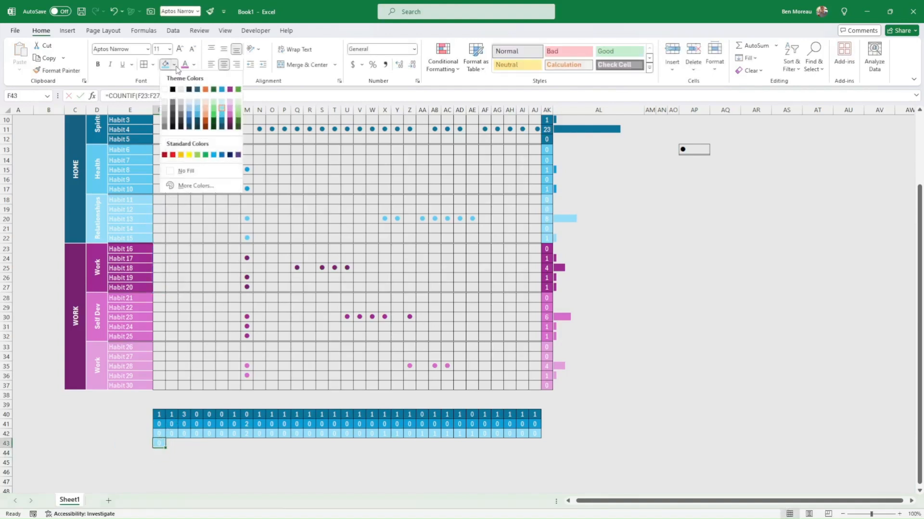
click(230, 89)
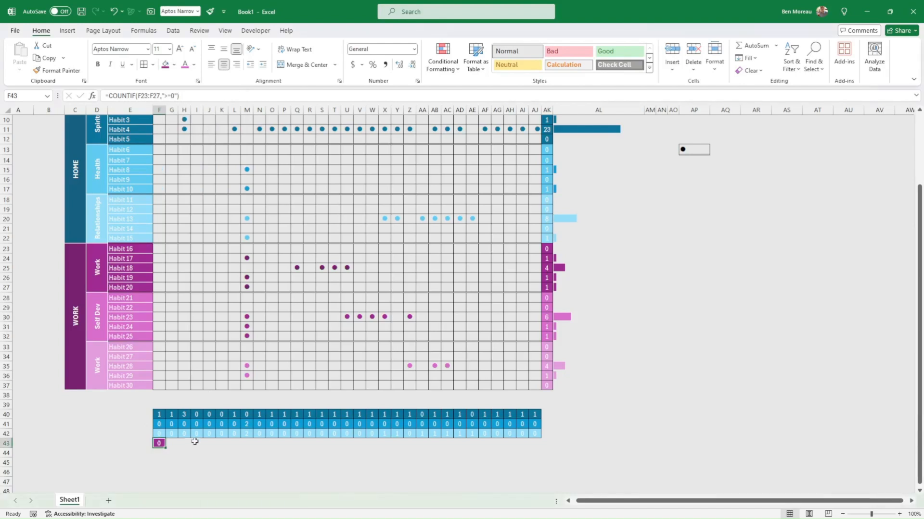
drag(165, 448, 538, 454)
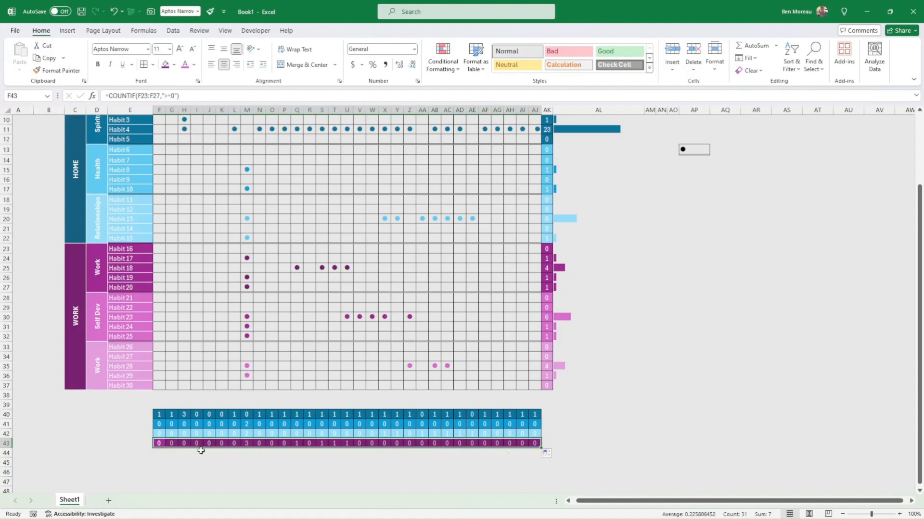
Step: Copy the count formula from F43 into F44 and change its range to F28:F32 for the Self Dev habits
click(159, 443)
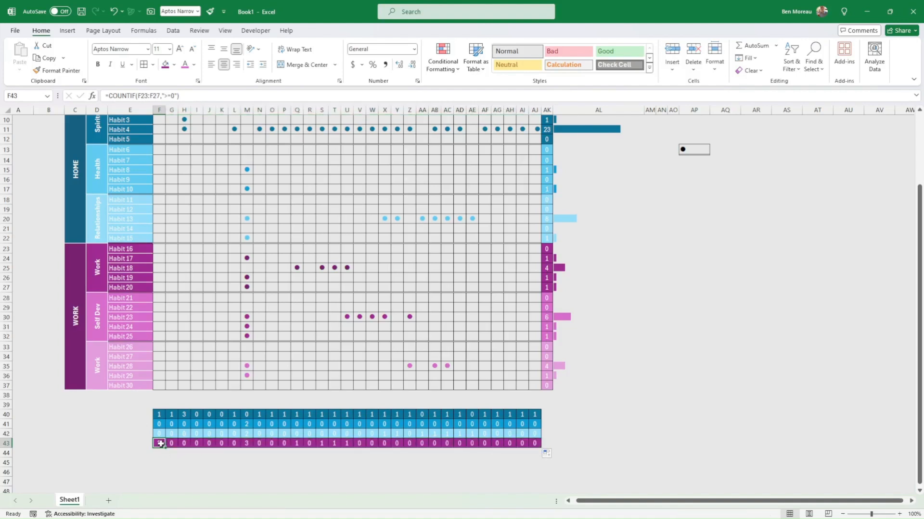
key(ctrl+c)
click(159, 453)
key(ctrl+v)
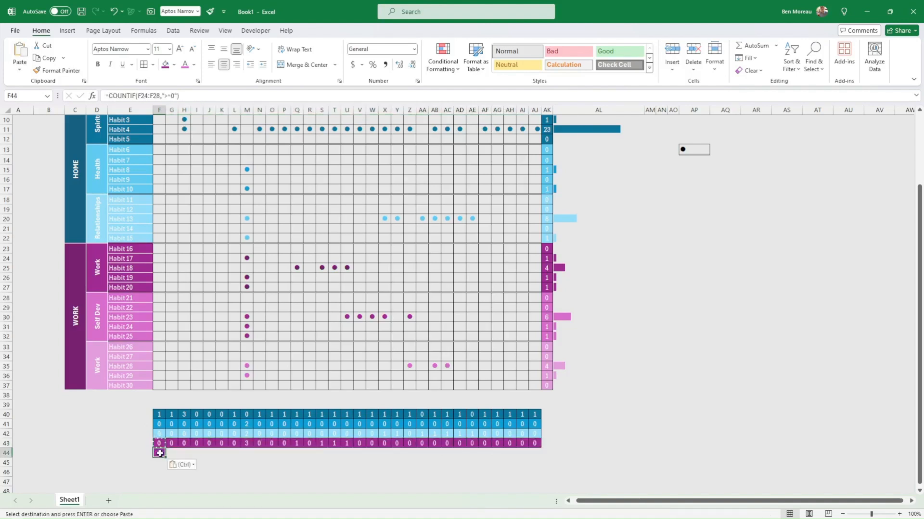
double_click(160, 454)
drag(163, 286, 161, 330)
key(Return)
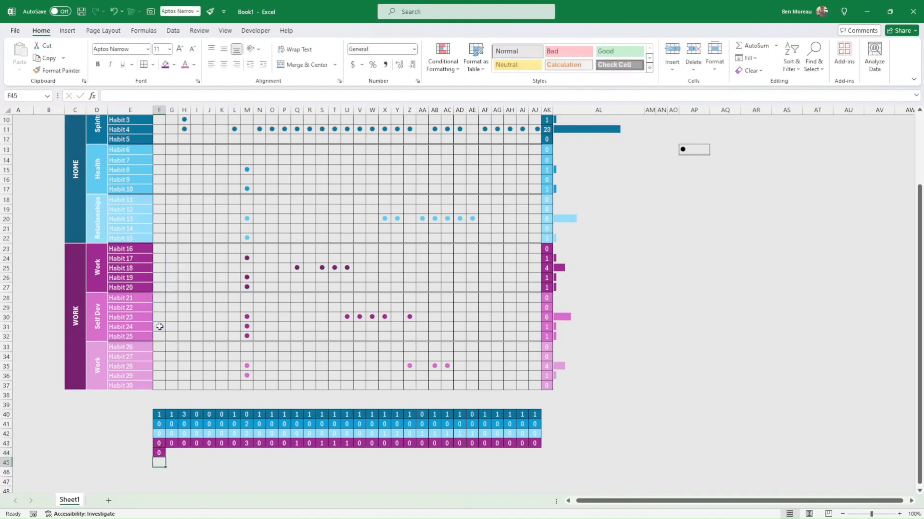
click(161, 454)
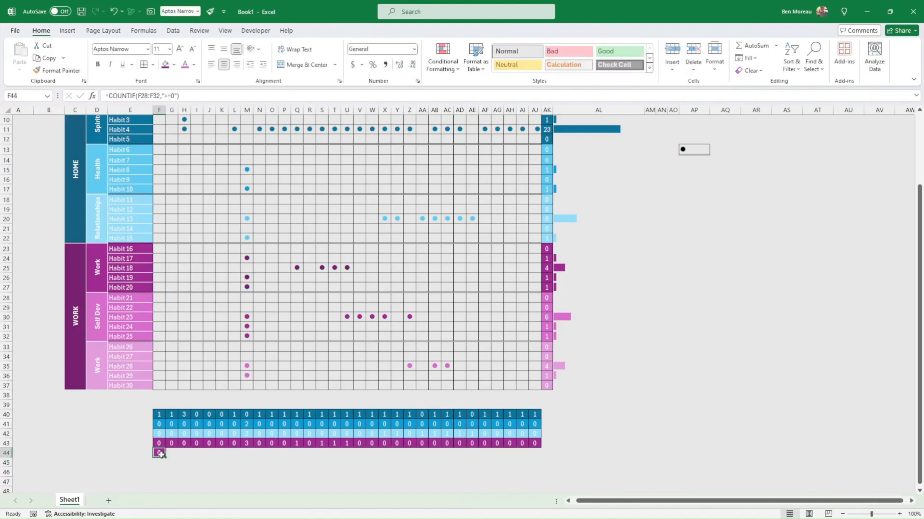
Step: Copy the COUNTIF formula from F44 down to F45 and set its counted range to F33:F37
mouse_move(163, 458)
mouse_down()
mouse_move(173, 476)
mouse_move(175, 468)
mouse_up()
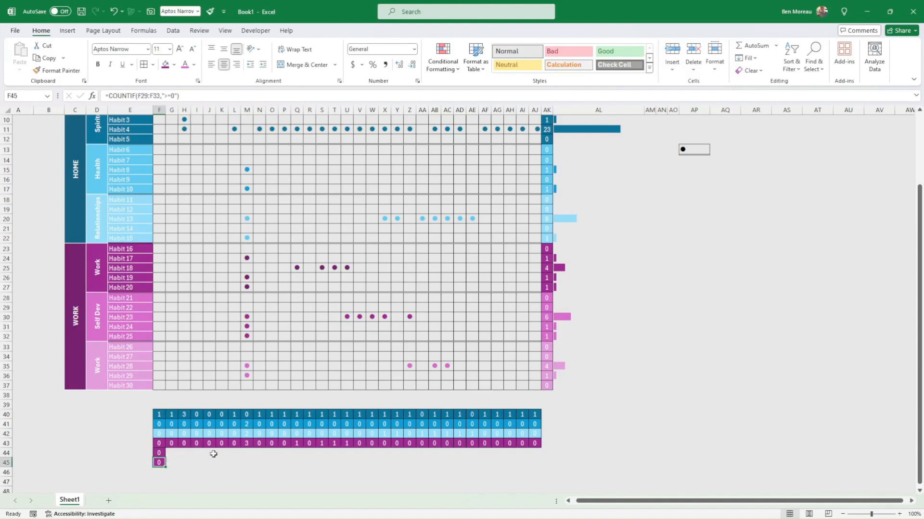
double_click(160, 463)
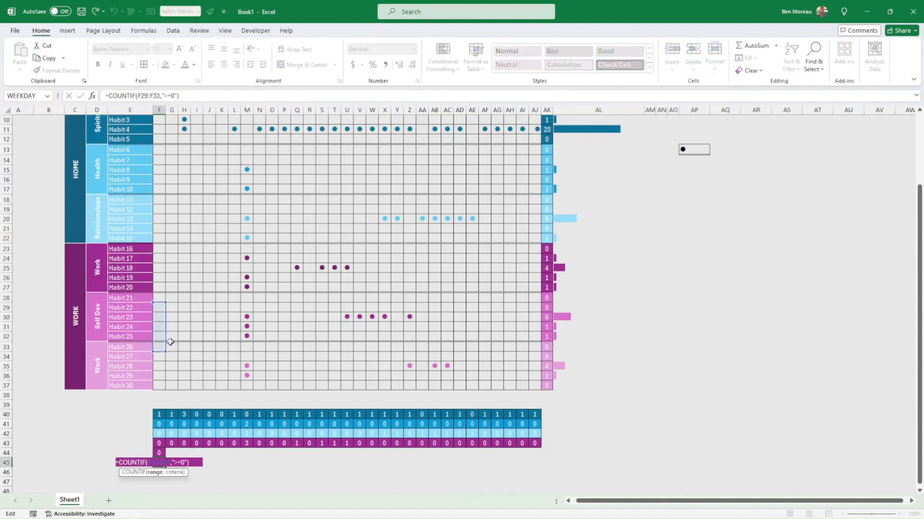
drag(164, 330, 164, 368)
key(Return)
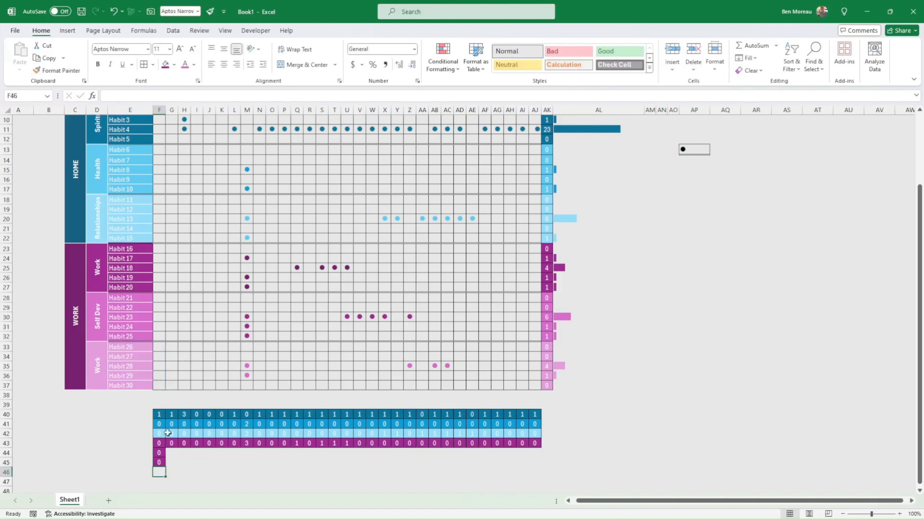
Step: Shade cell F44 medium pink and cell F45 very pale pink using the magenta theme colours
click(160, 454)
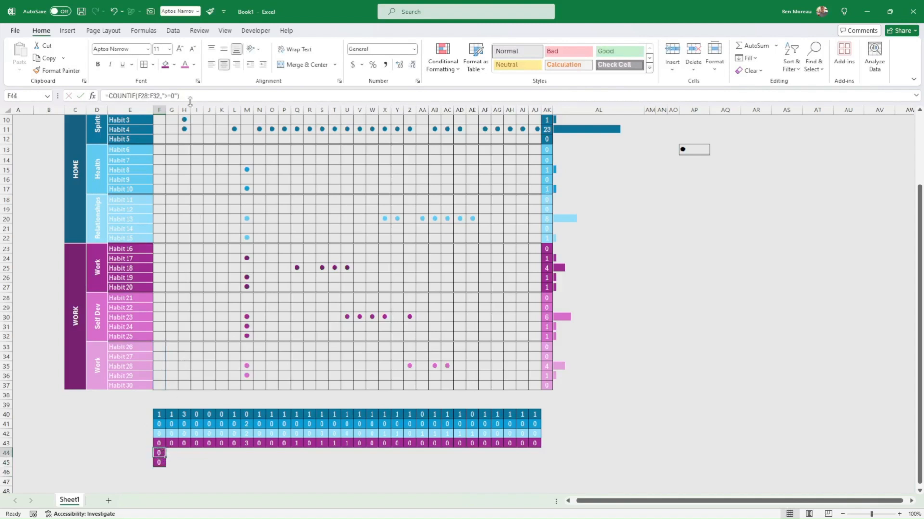
click(174, 64)
click(229, 116)
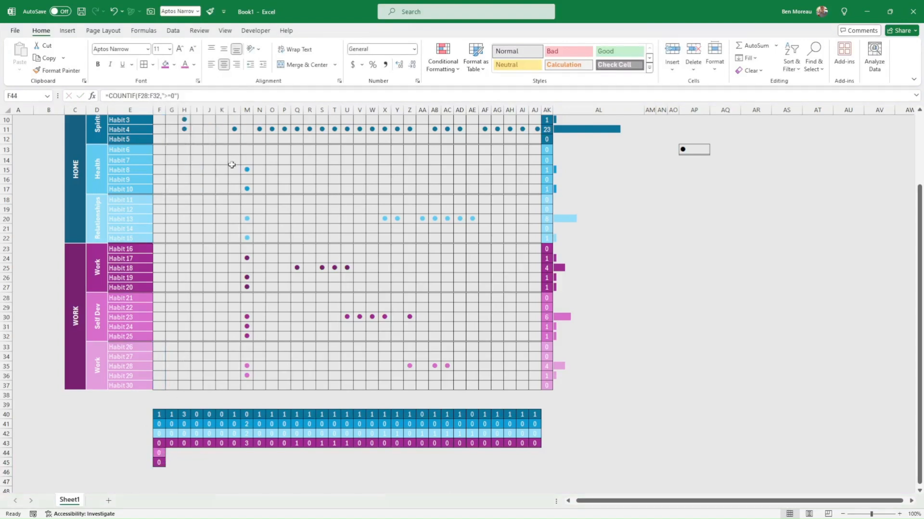
click(158, 464)
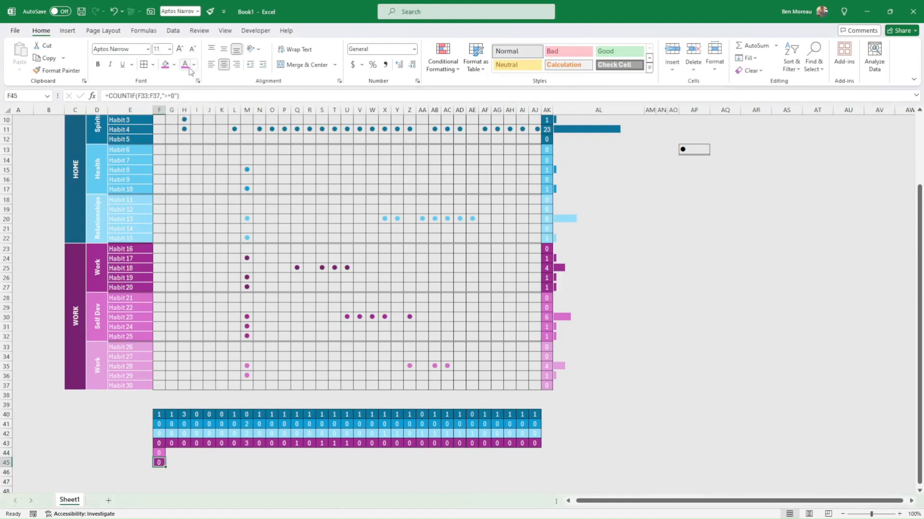
click(174, 64)
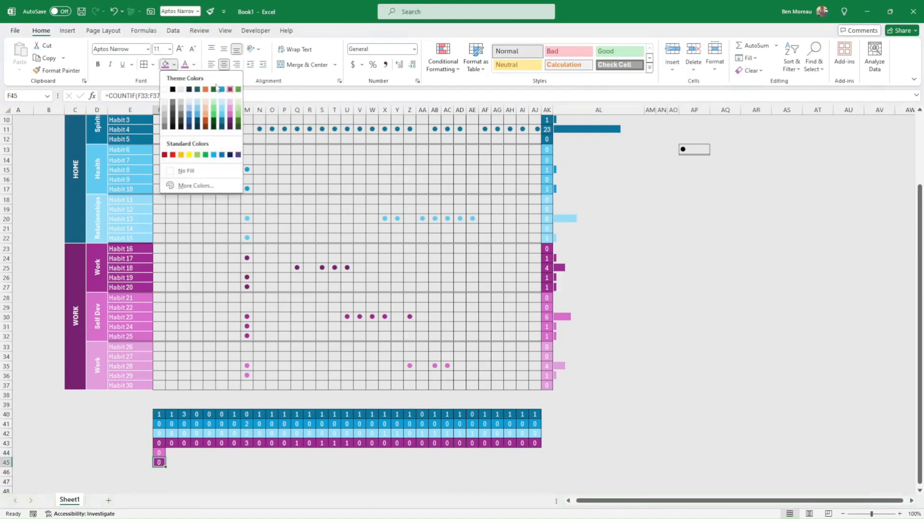
click(230, 101)
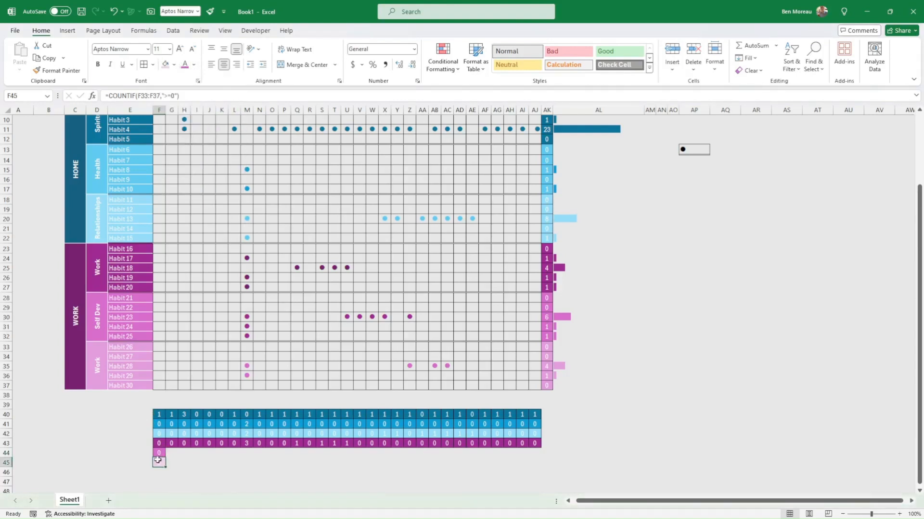
Step: Fill the F44:F45 formulas across to column AJ and check the counted range in AA45
drag(158, 455, 534, 454)
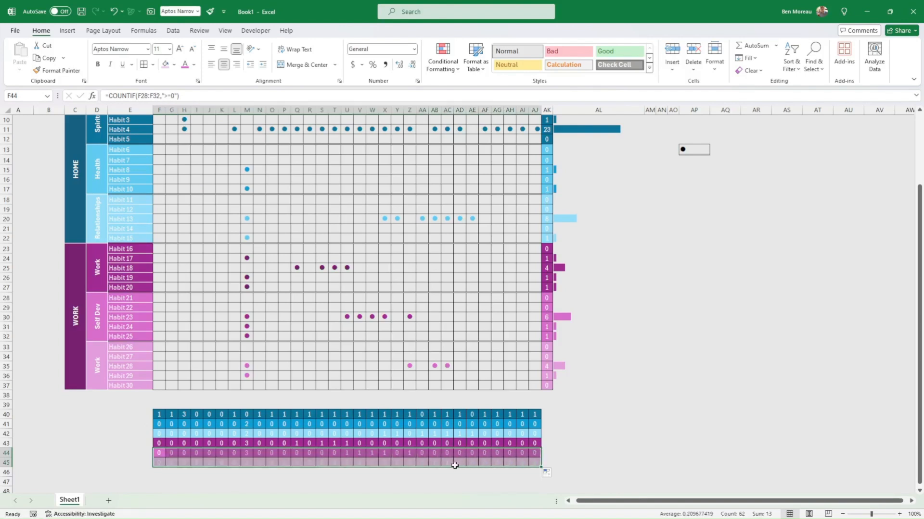
click(425, 463)
double_click(420, 463)
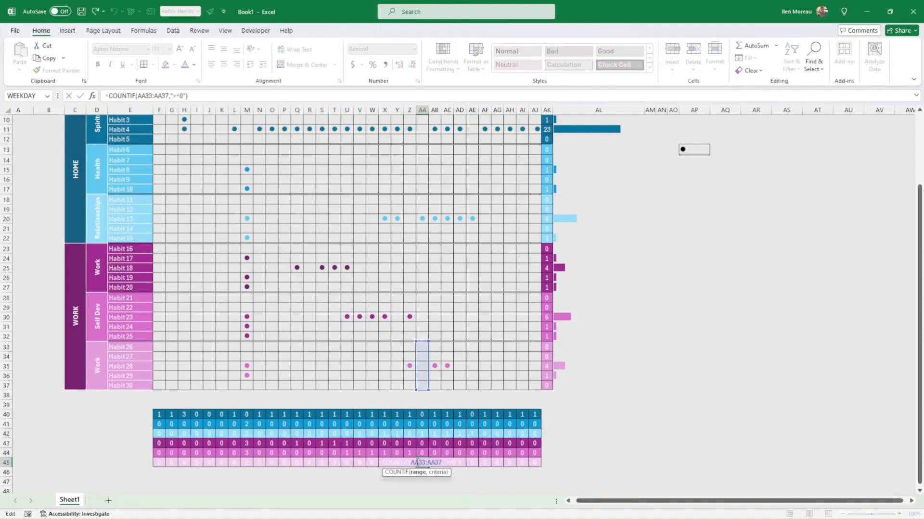
key(Return)
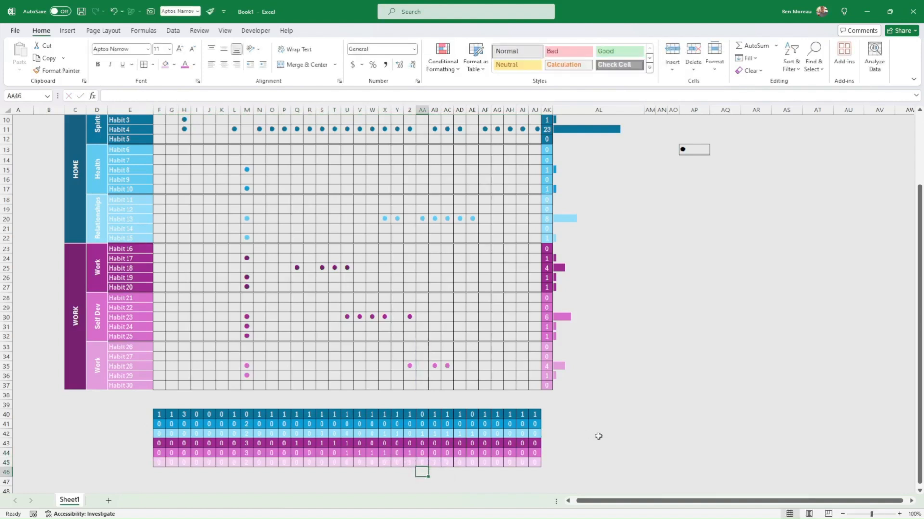
scroll(608, 435, down, 2)
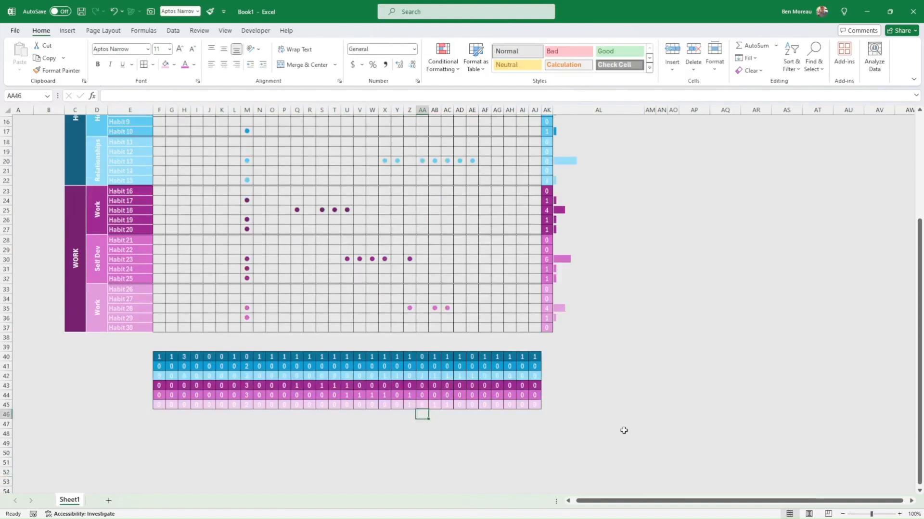
click(623, 431)
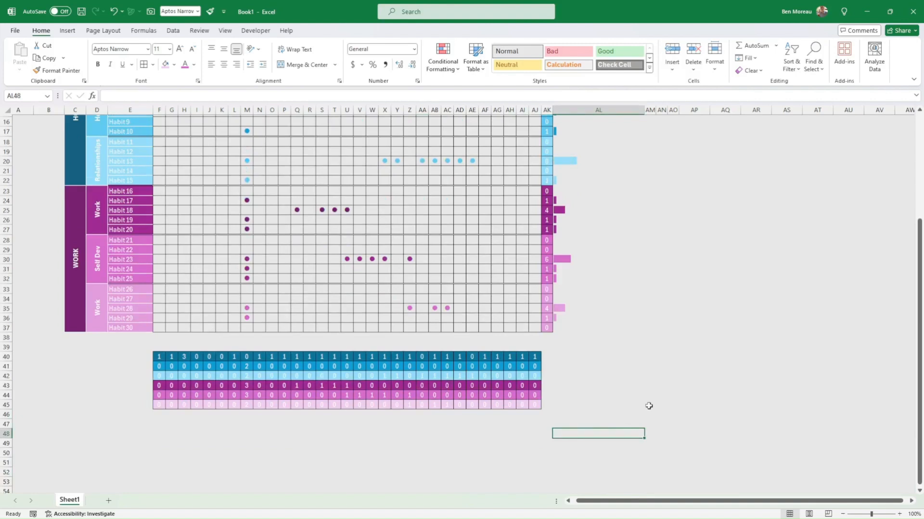
click(191, 416)
drag(131, 424, 23, 423)
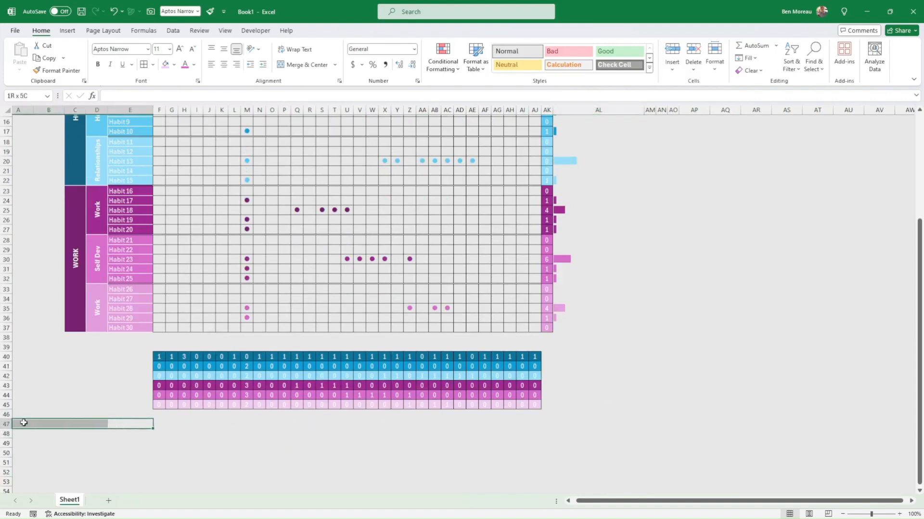
Step: Label the first three summary rows in E40:E42 by linking them to the Spiritual, Health and Relationships category cells in column D
click(143, 358)
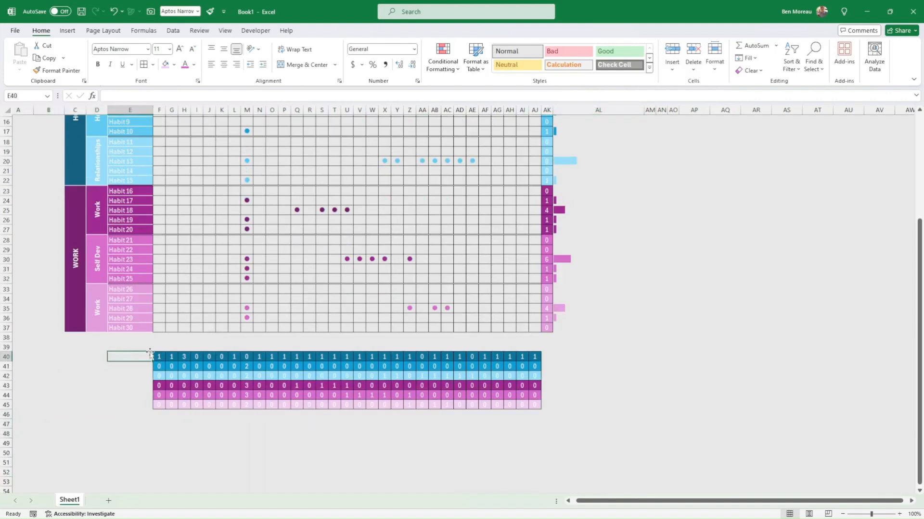
text(=)
scroll(205, 242, up, 2)
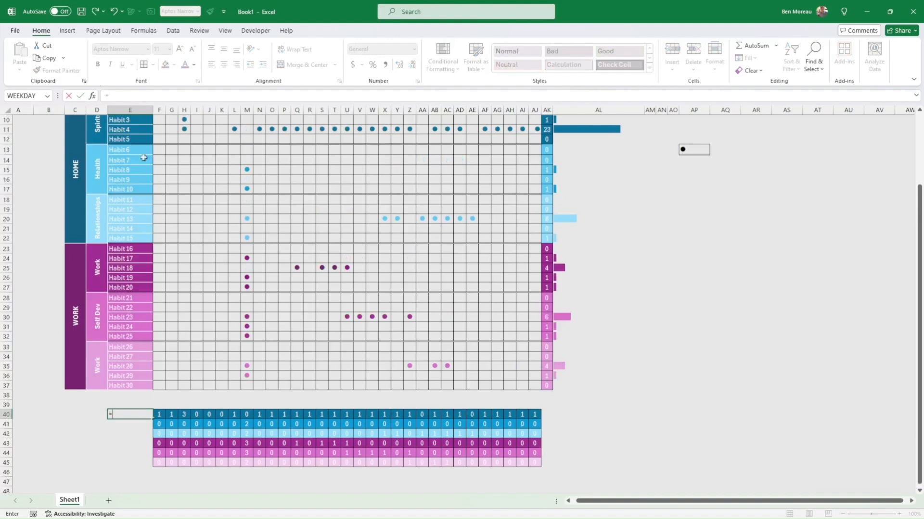
click(92, 126)
key(Return)
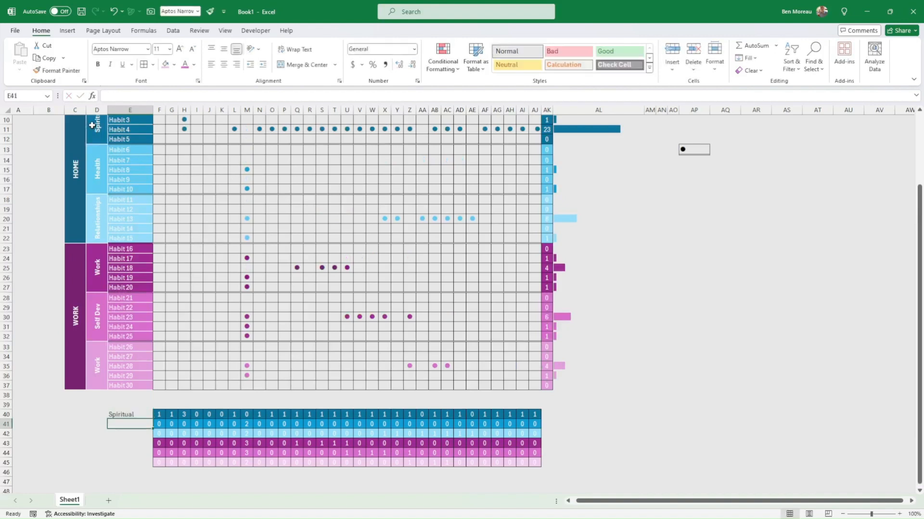
text(=)
click(96, 177)
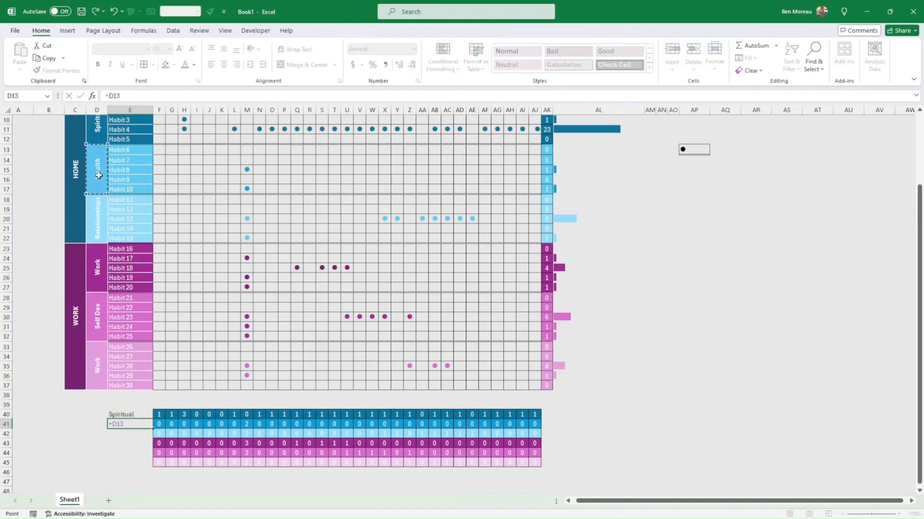
key(Return)
text(=)
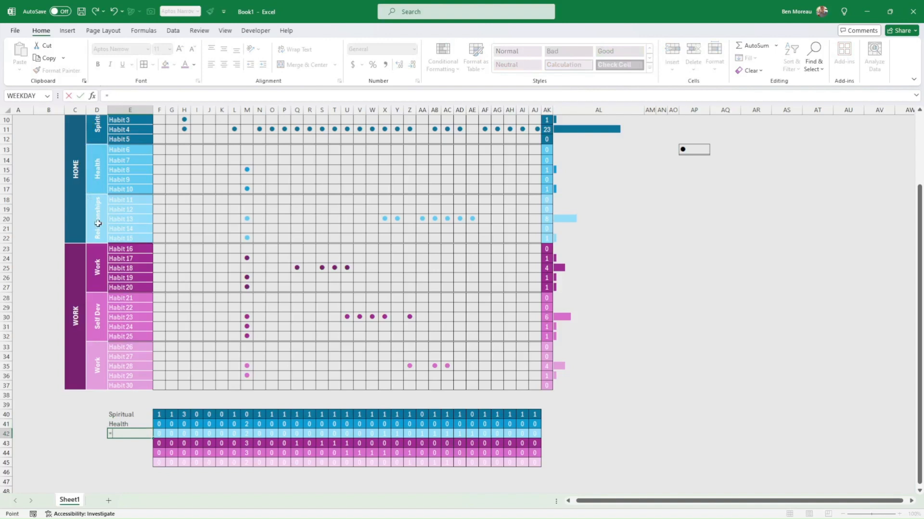
click(98, 224)
key(Return)
Step: Link E43 to the first Work category cell and E44 to the Self Dev category cell
text(=)
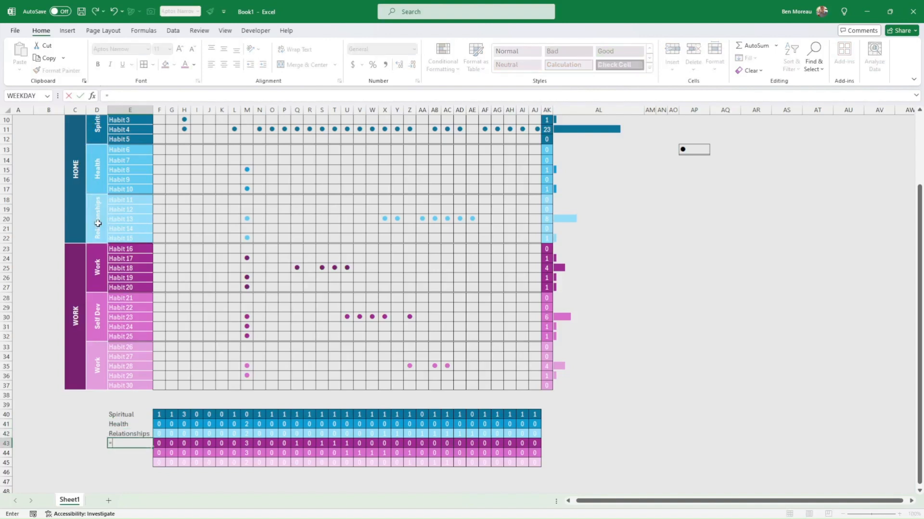
click(96, 261)
key(Return)
text(=)
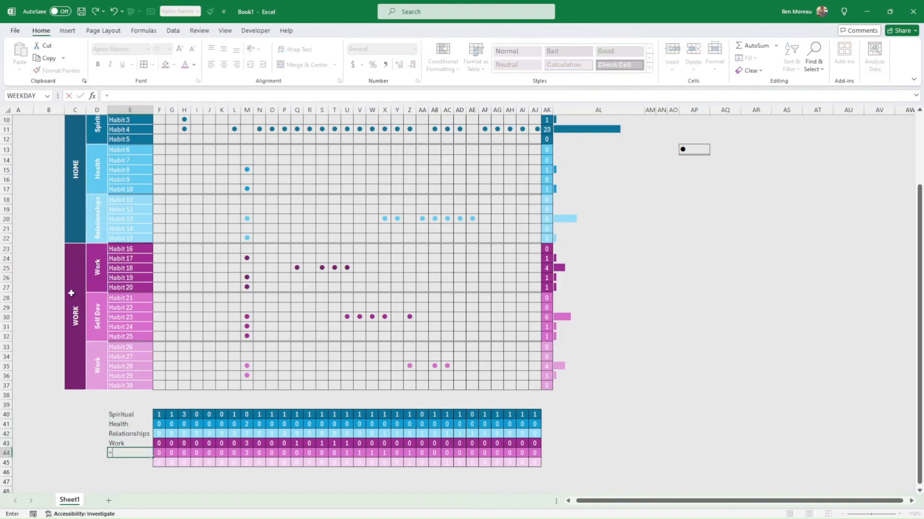
click(98, 326)
key(Return)
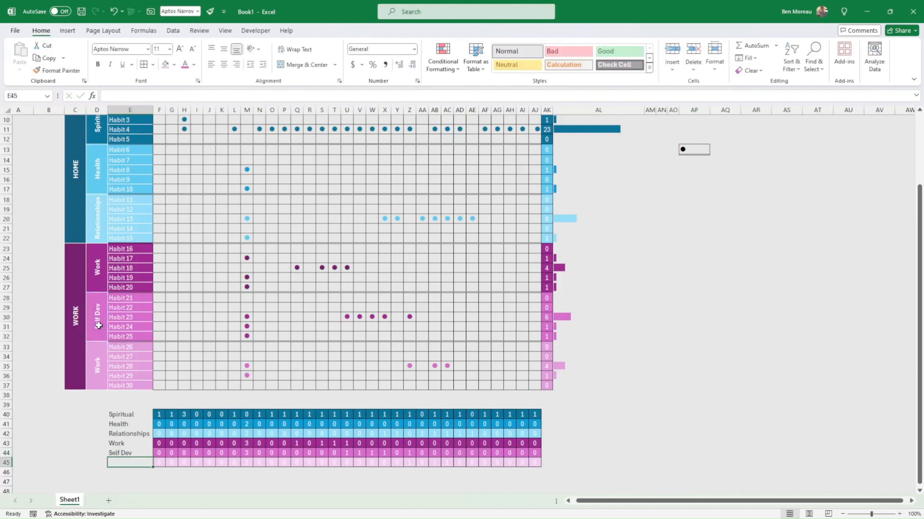
Step: Rename the second Work category, in merged cell D33, as Work2
click(101, 366)
click(134, 94)
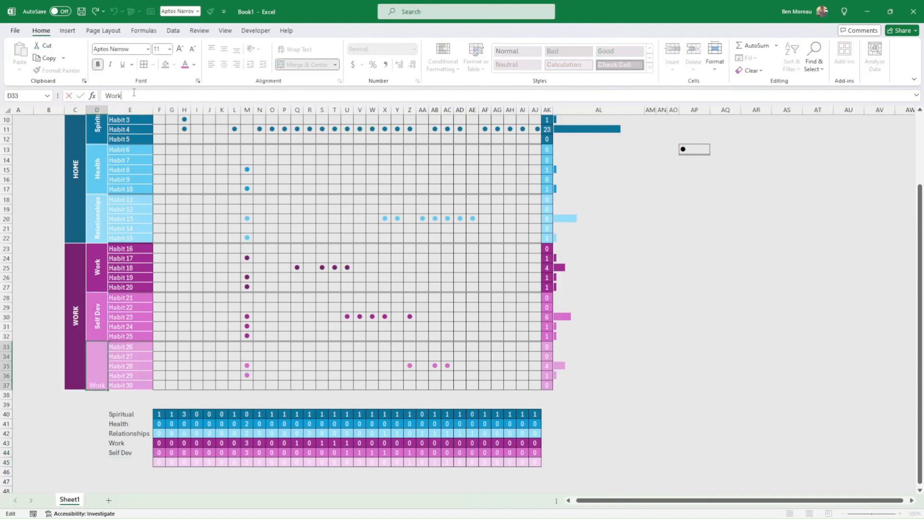
text(2)
key(Return)
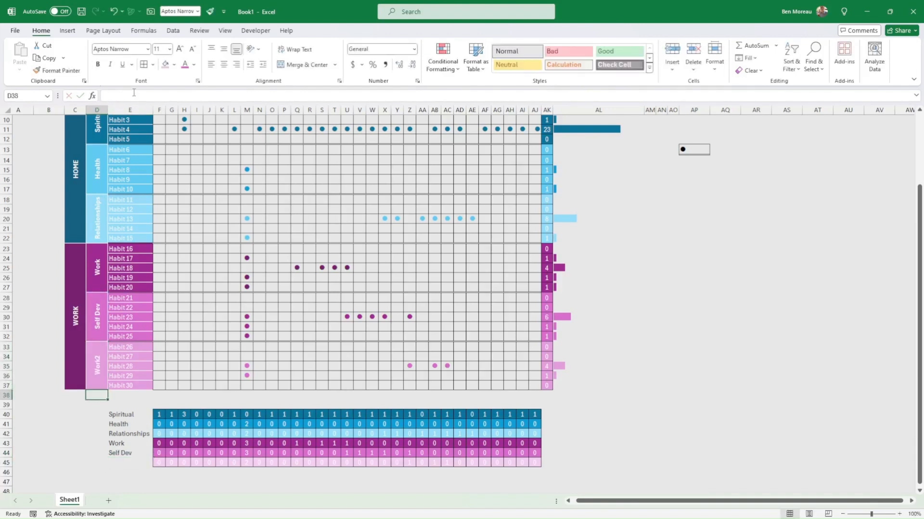
Step: Label the last summary row by linking E45 to the Work2 category cell
click(120, 462)
text(=)
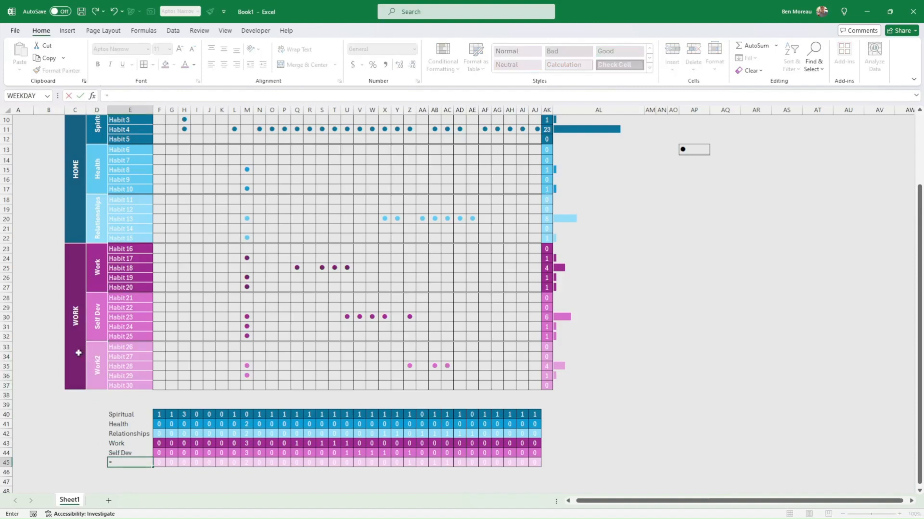
click(100, 364)
key(Return)
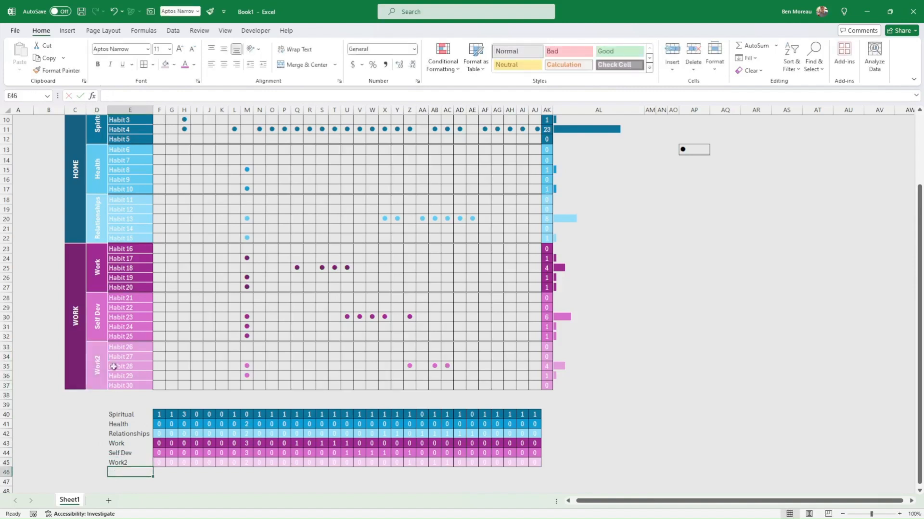
Step: Insert a Stacked Column chart from the summary range E40:AJ45, with days along the axis and categories as series
drag(130, 414, 537, 463)
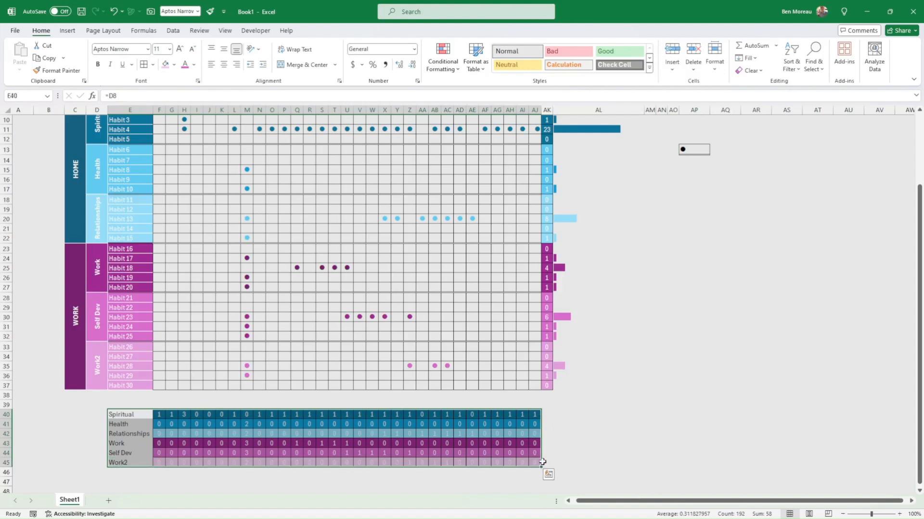
click(67, 31)
click(287, 64)
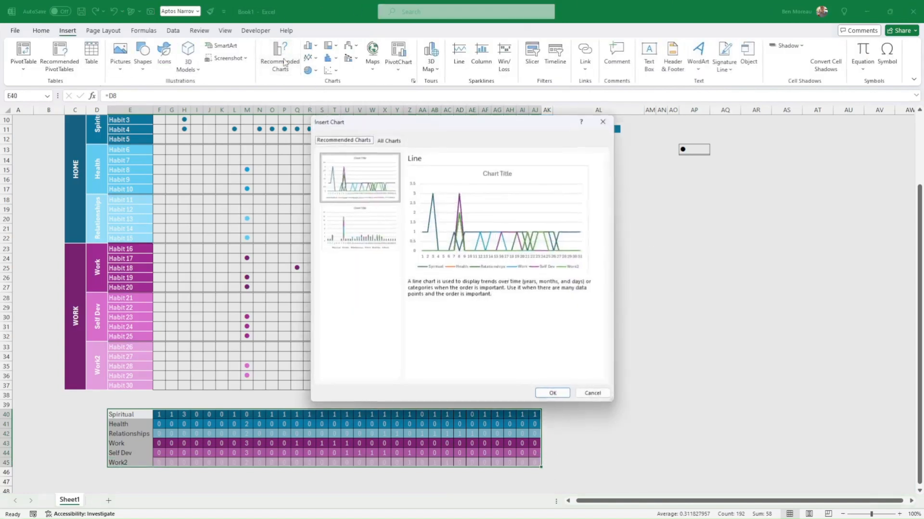
click(389, 142)
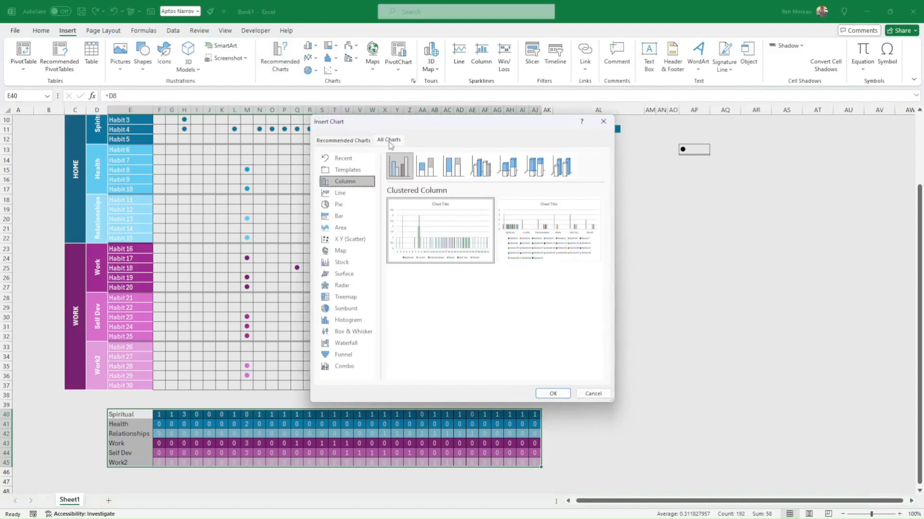
click(426, 174)
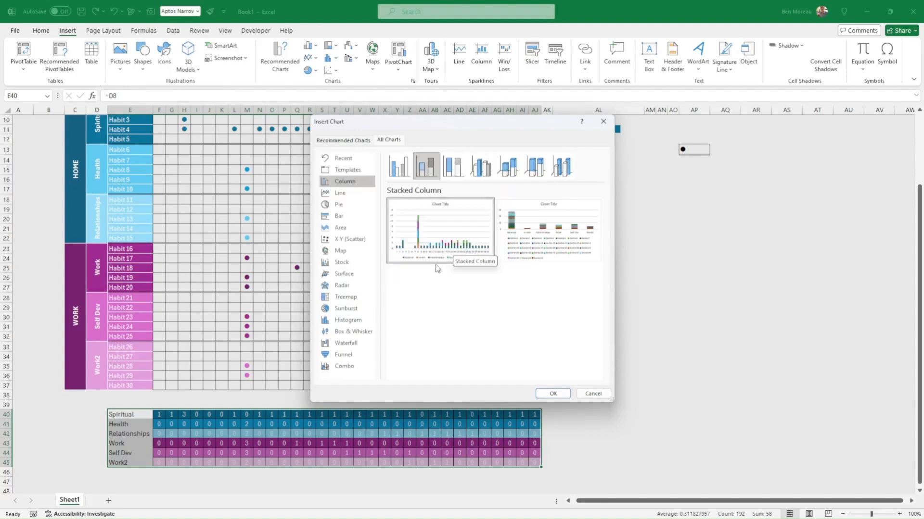
mouse_move(441, 250)
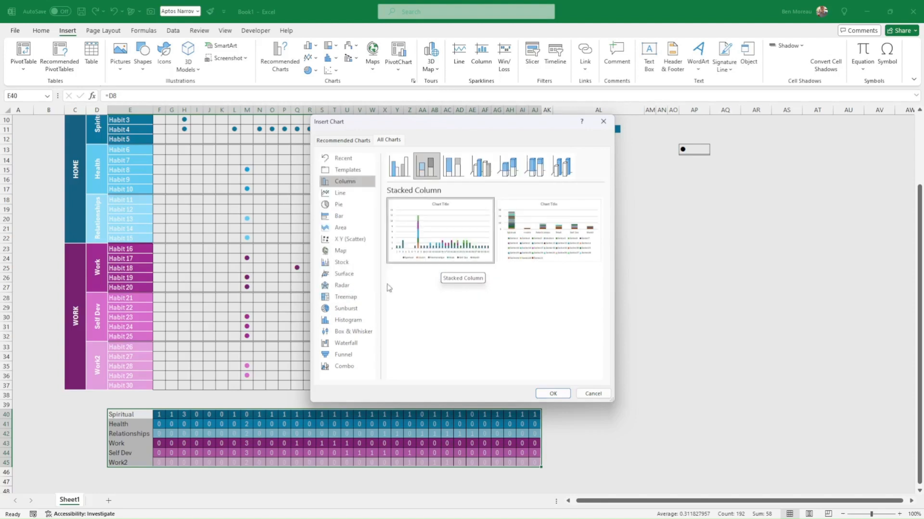
click(553, 393)
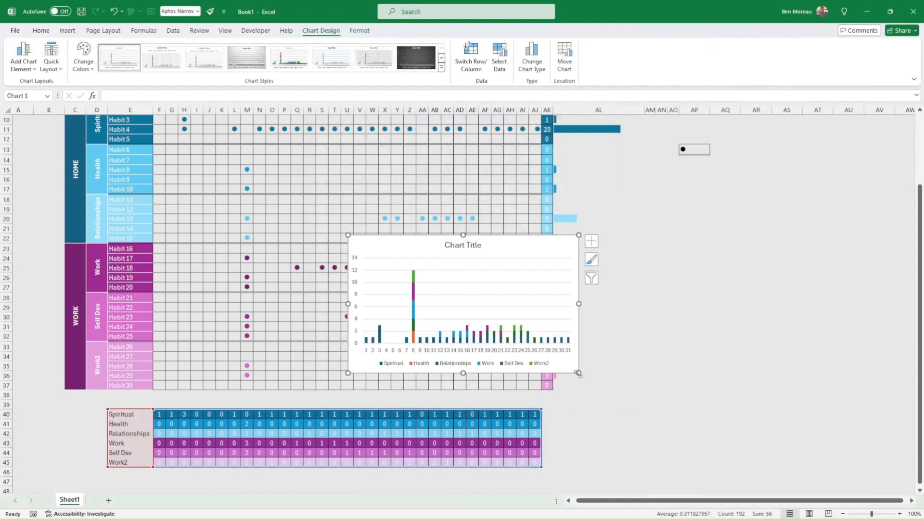
Step: Enlarge the stacked column chart and move it to the top of the sheet, over the first rows
drag(579, 374, 609, 404)
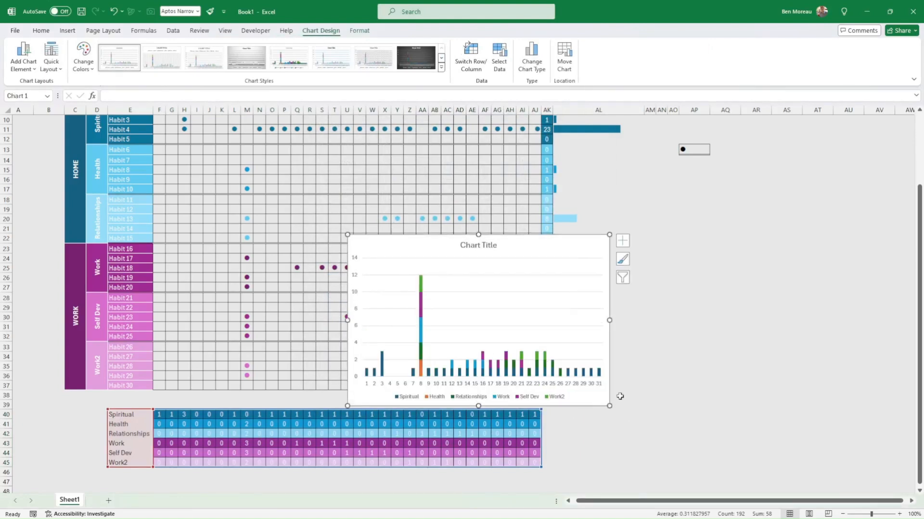
drag(607, 371, 502, 291)
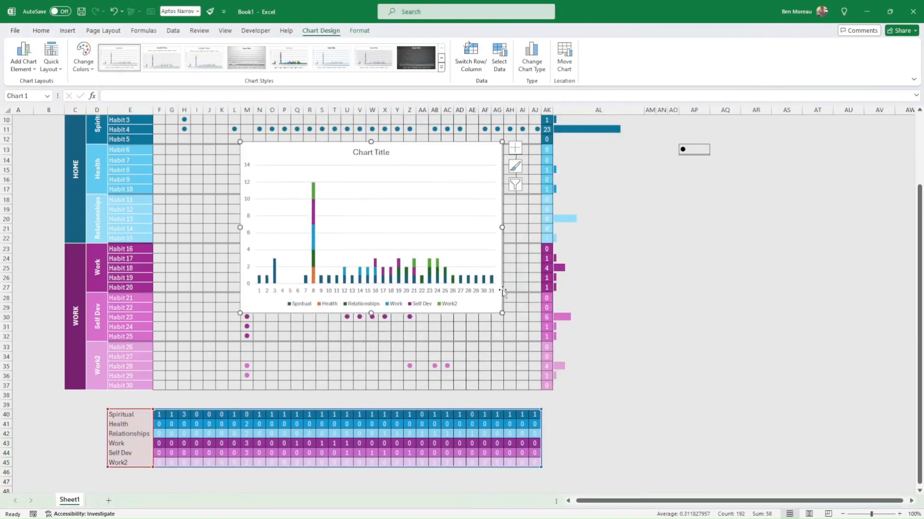
scroll(552, 308, up, 3)
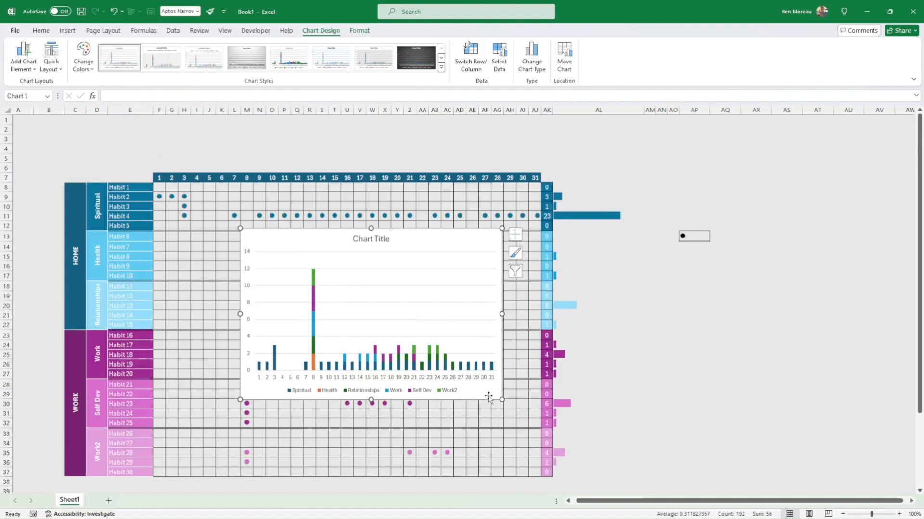
drag(487, 400, 419, 285)
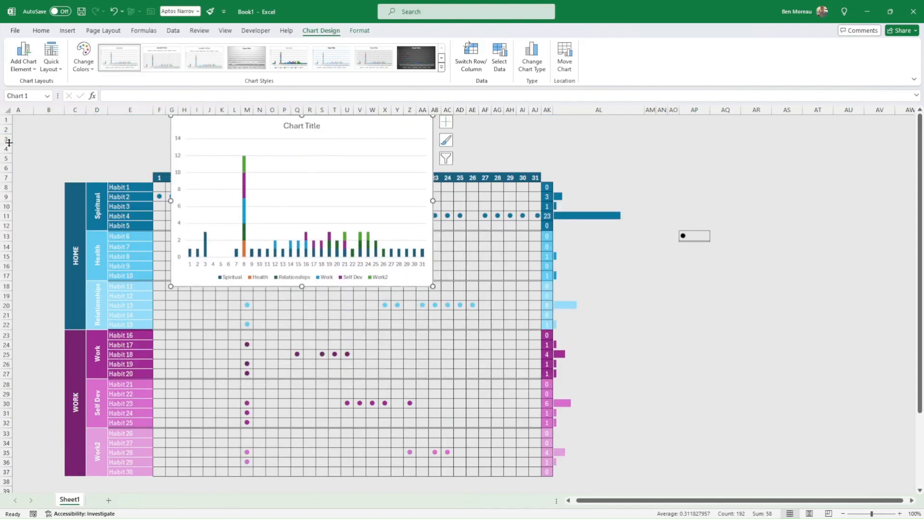
Step: Make row 3 taller and resize the chart to about 20.6 cm wide by 8.6 cm high, starting at column F
drag(6, 145, 6, 167)
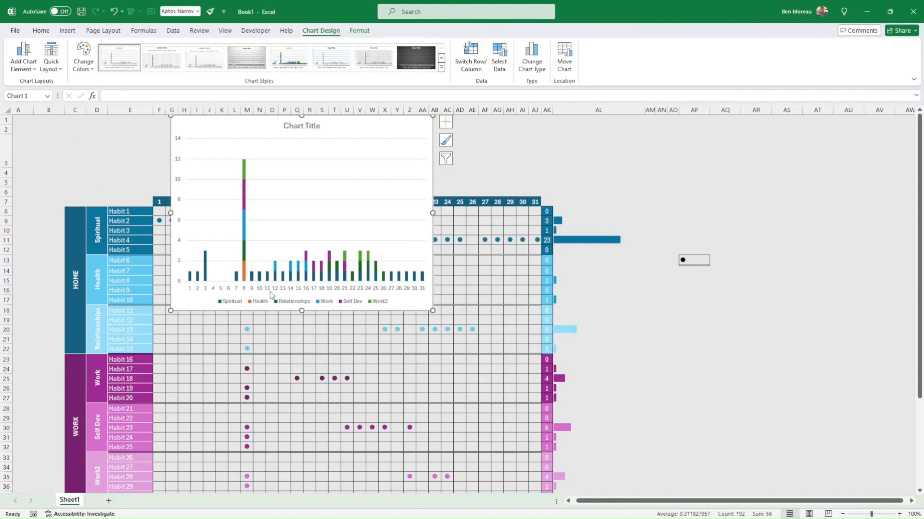
drag(302, 311, 302, 272)
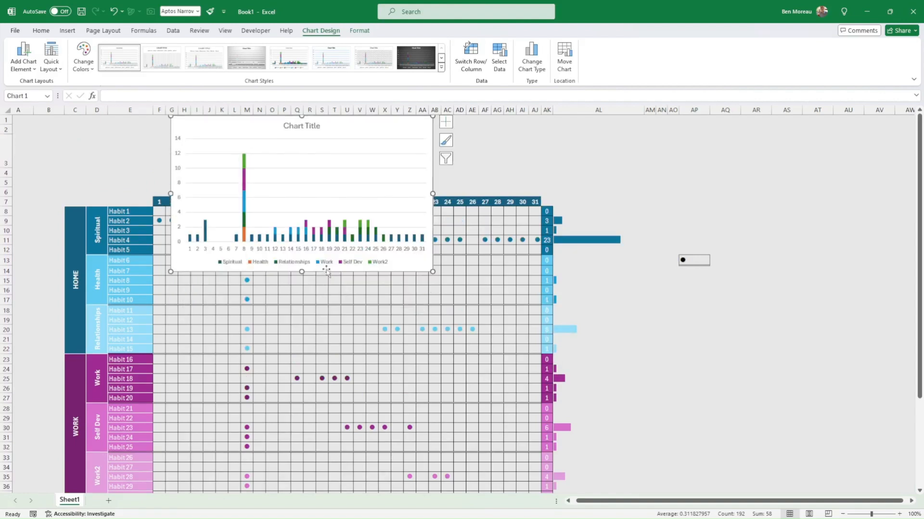
drag(433, 194, 546, 196)
drag(511, 265, 492, 266)
Step: Delete the chart title and set the gap width of the chart's columns to 50%
click(355, 128)
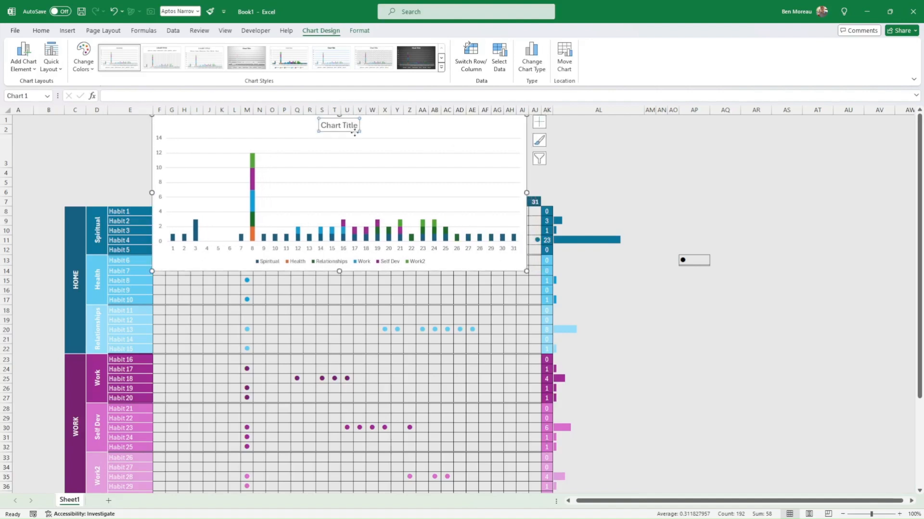
key(Delete)
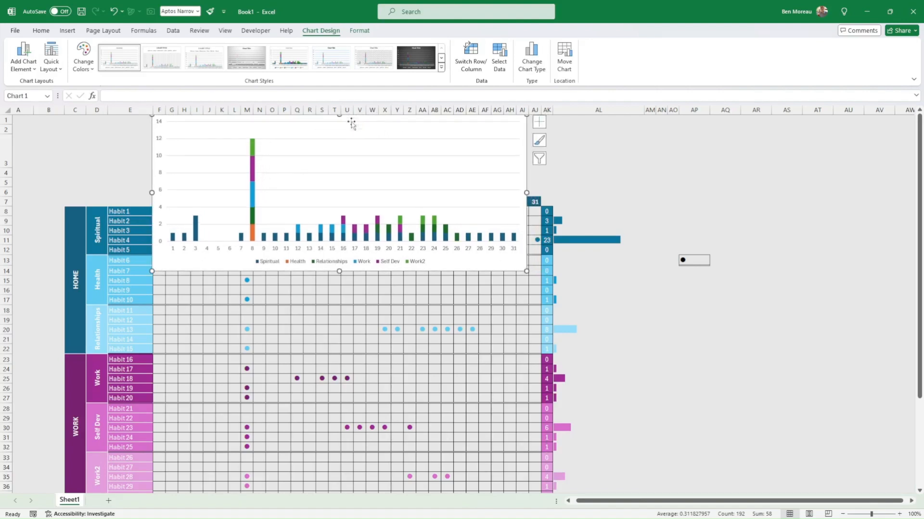
right_click(364, 178)
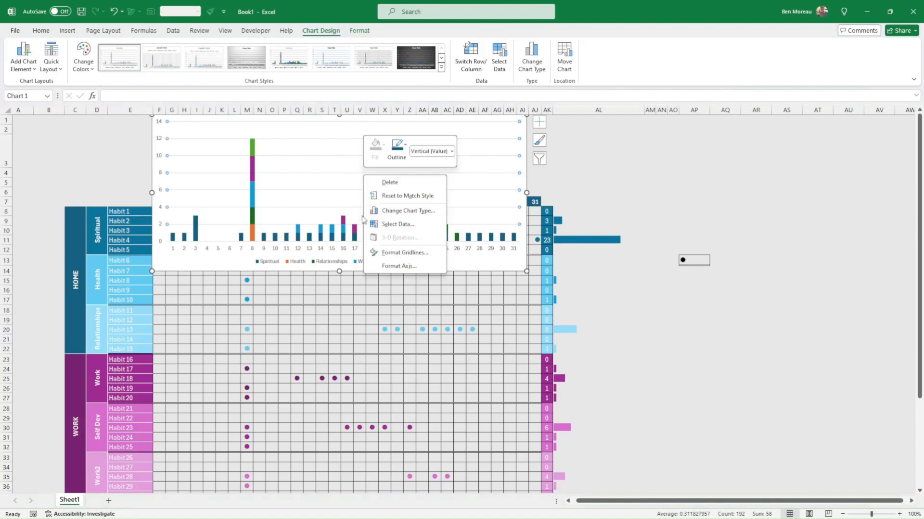
key(Escape)
click(346, 237)
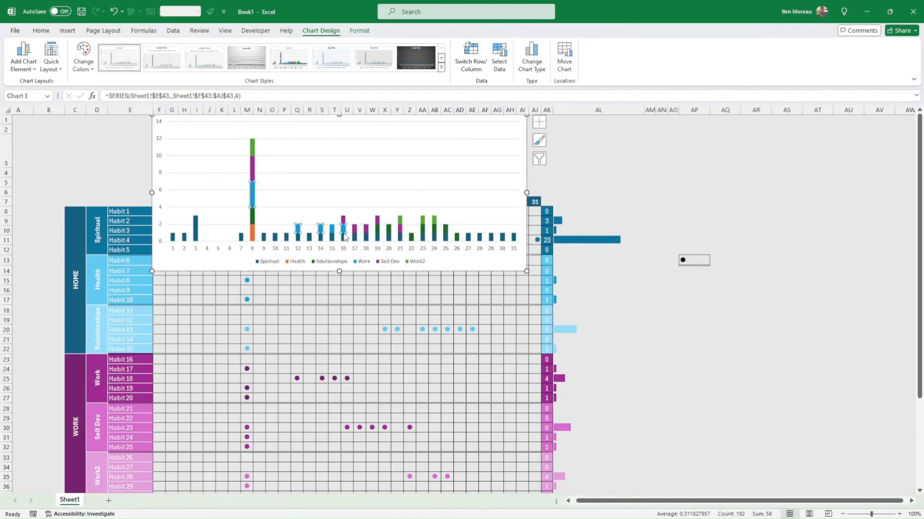
right_click(344, 236)
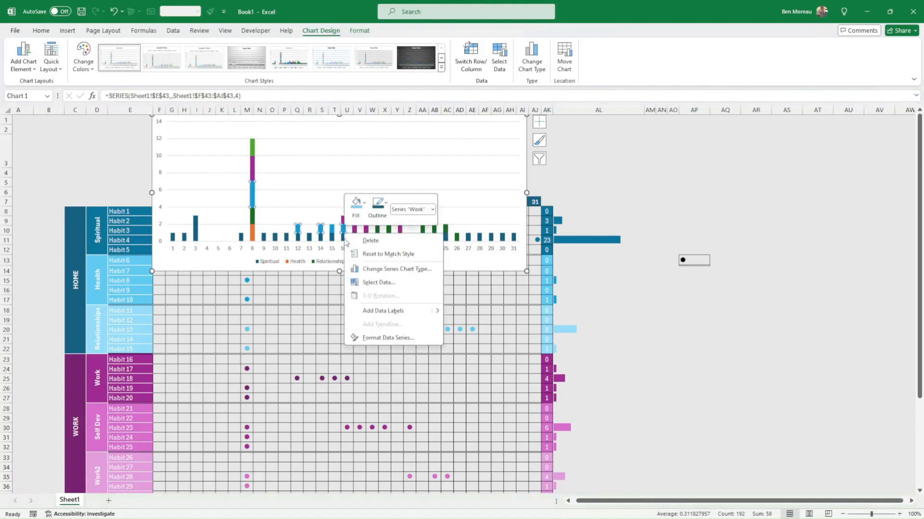
click(397, 338)
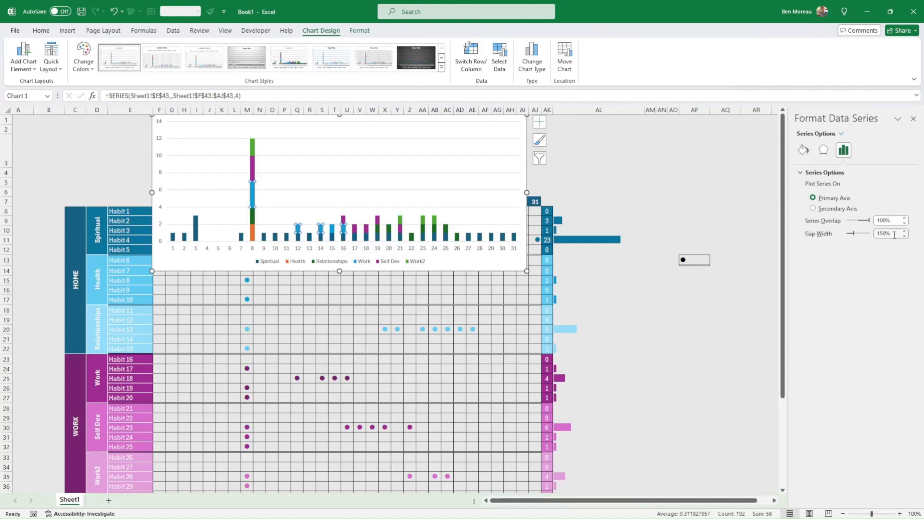
drag(894, 234, 869, 237)
text(50)
key(Return)
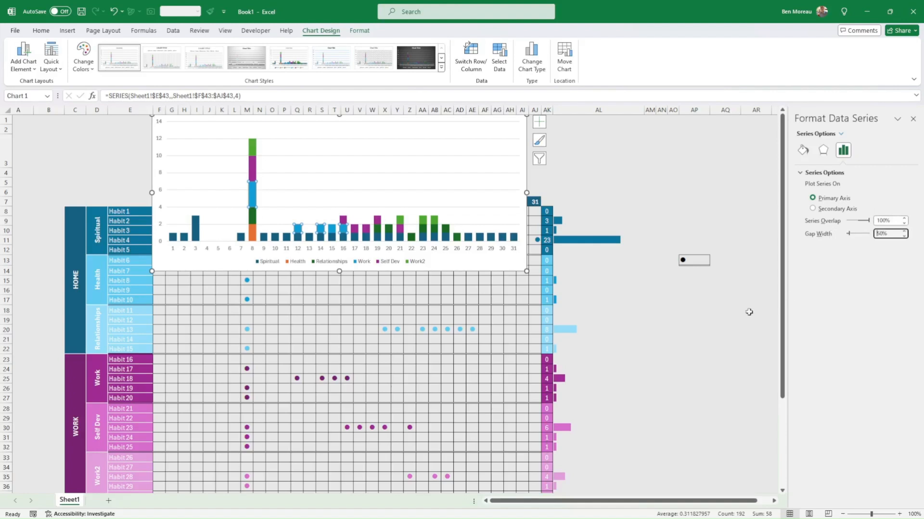
click(694, 339)
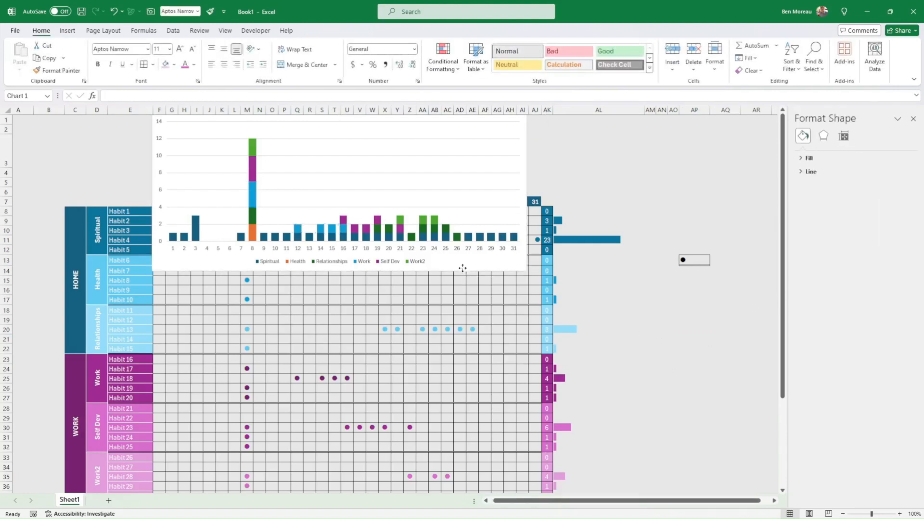
Step: Delete the legend from the stacked column chart
click(461, 269)
click(394, 262)
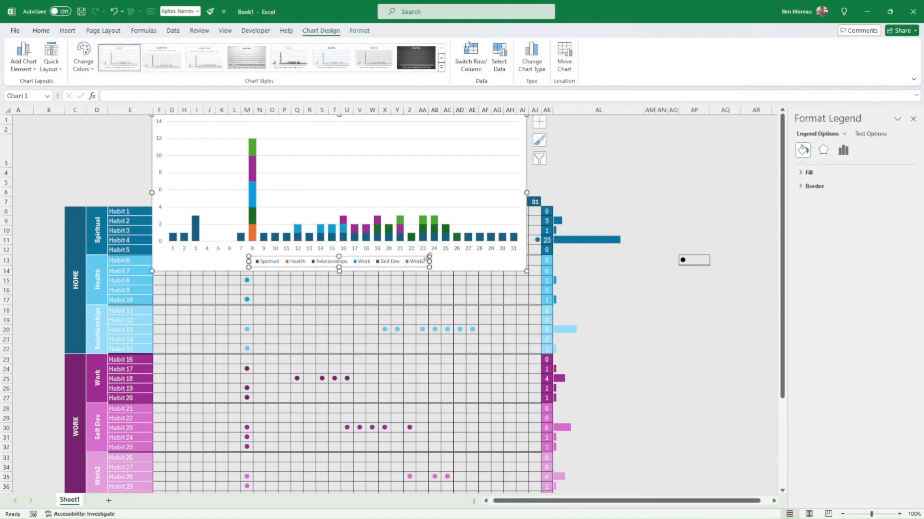
key(Delete)
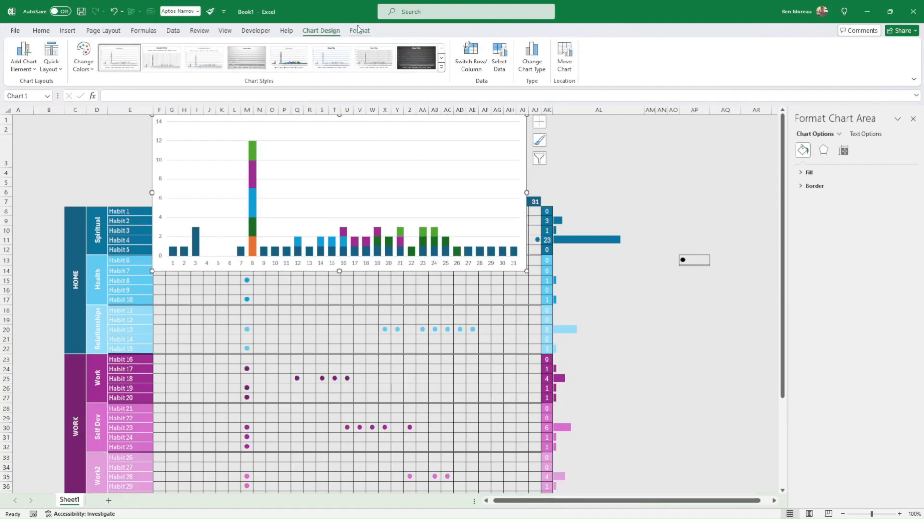
Step: Delete the chart's major gridlines and its vertical axis
click(358, 160)
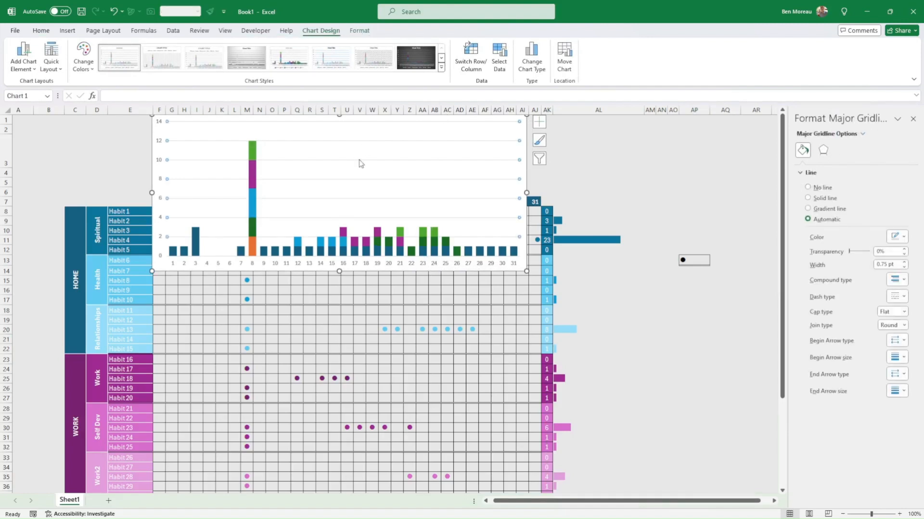
key(Delete)
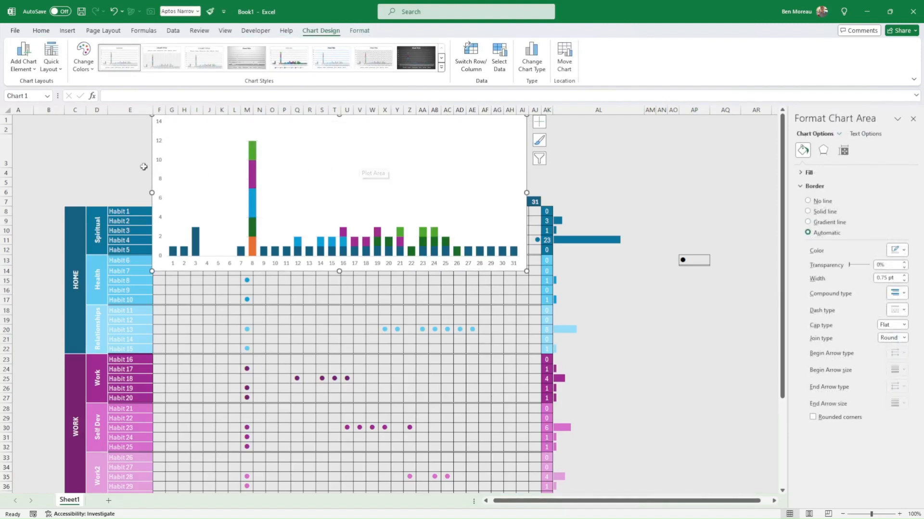
click(157, 161)
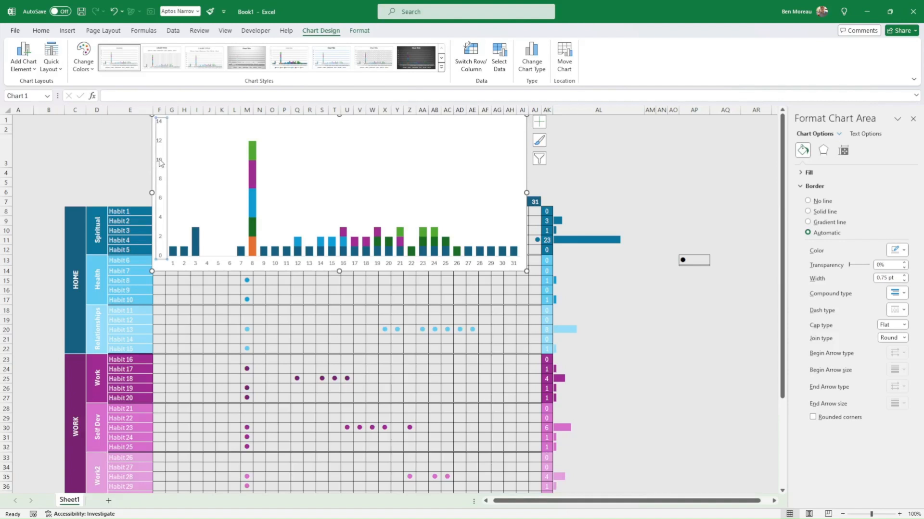
key(Delete)
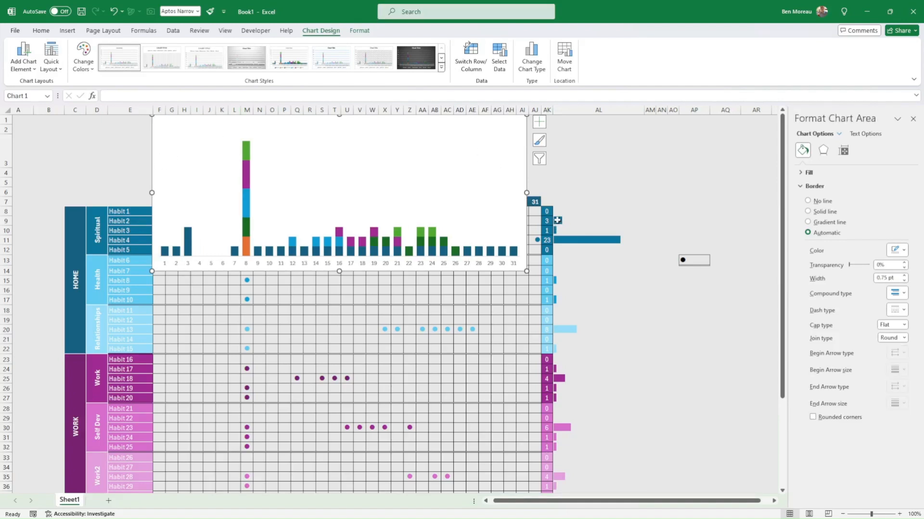
drag(546, 349, 539, 387)
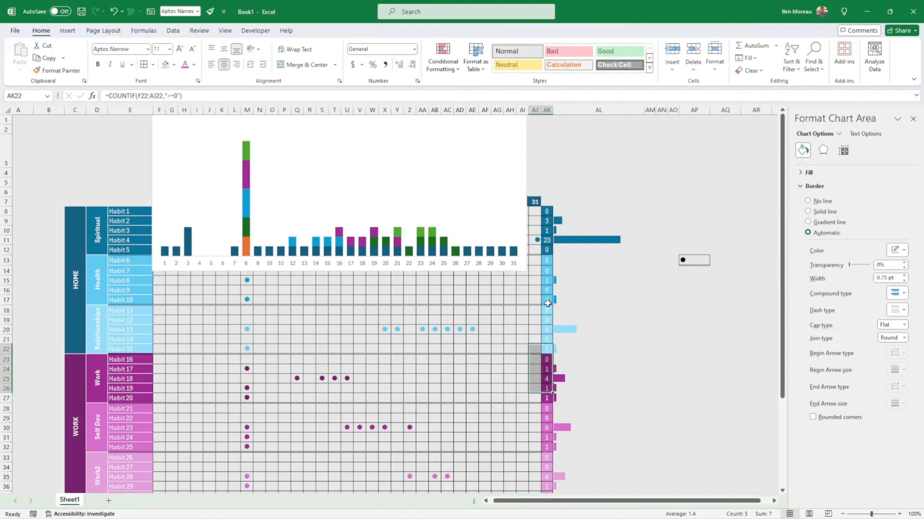
click(616, 280)
scroll(570, 242, down, 4)
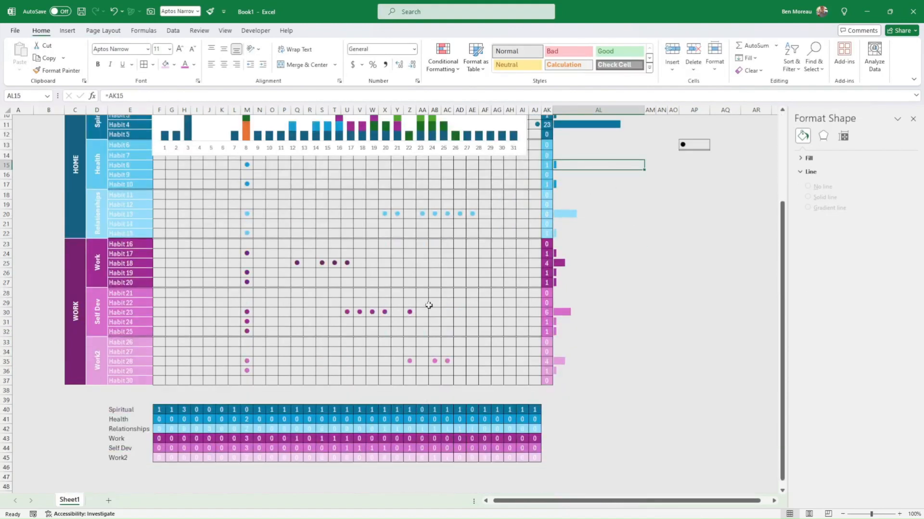
scroll(429, 306, up, 4)
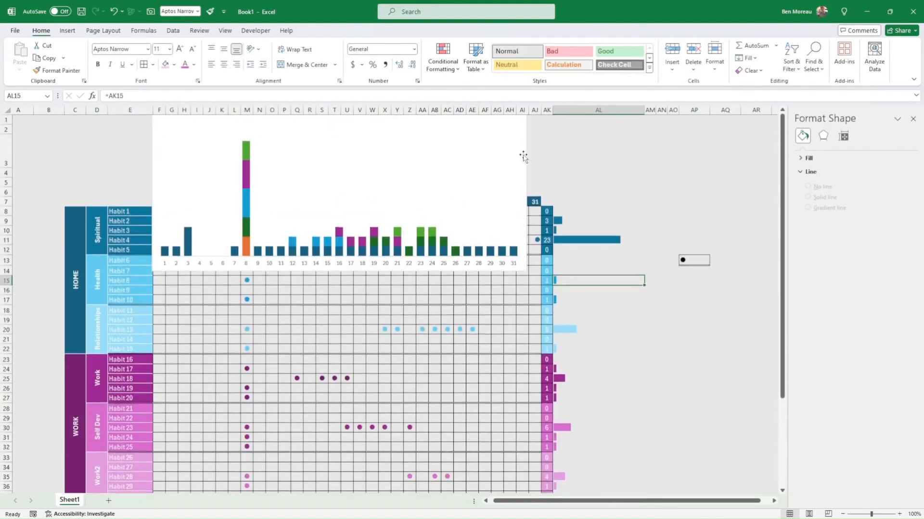
Step: Set the chart area's shape fill to No Fill so the sheet shows through
click(523, 157)
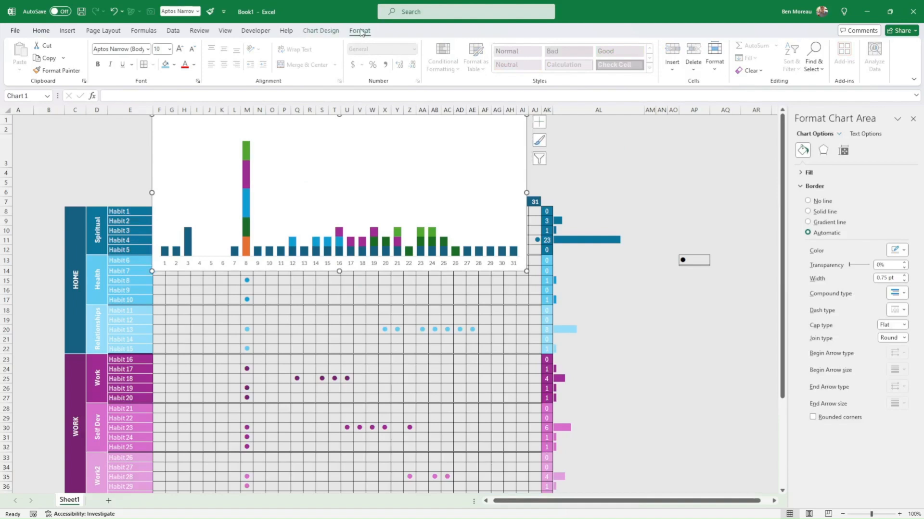
click(360, 30)
click(398, 45)
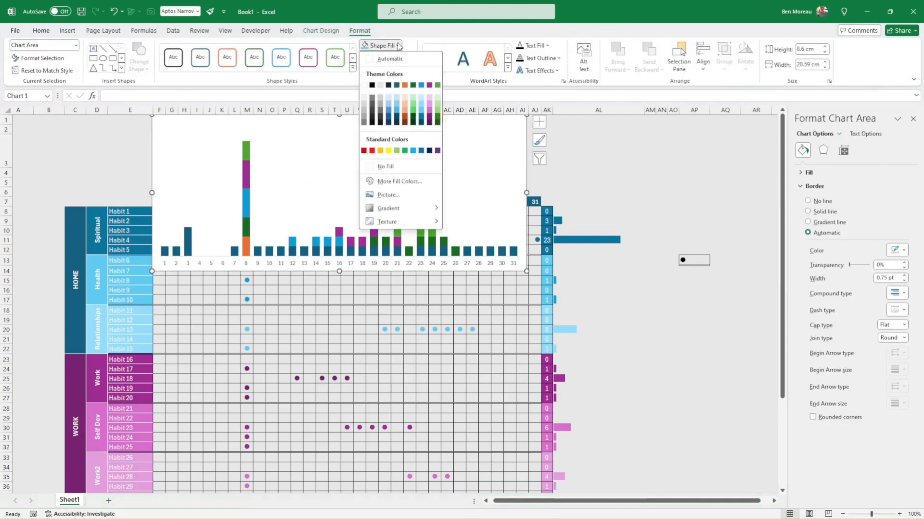
click(384, 166)
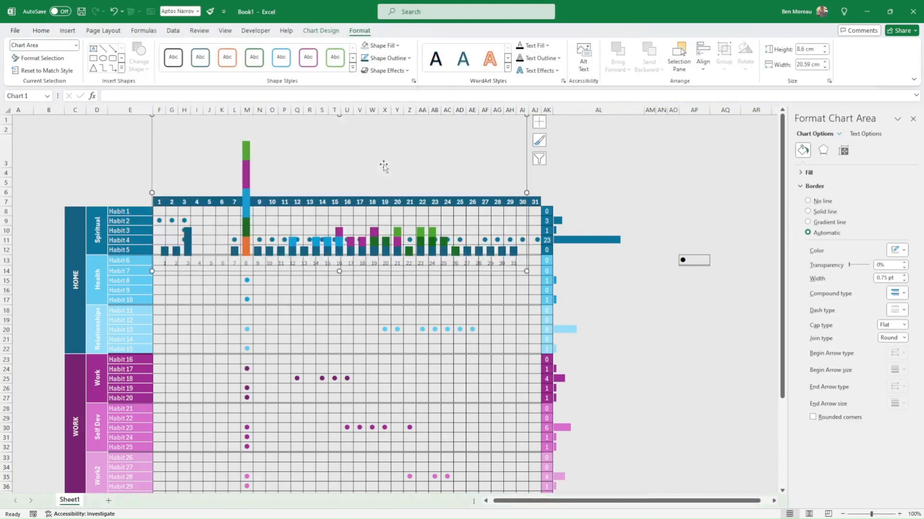
Step: Shorten the chart to about 4.3 cm high, ending above the day header row, and delete its horizontal axis
drag(341, 272, 346, 195)
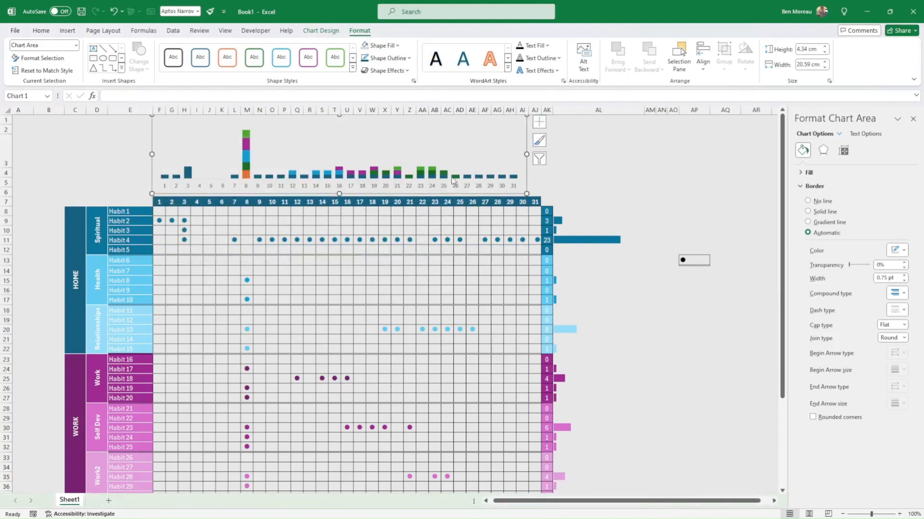
click(128, 166)
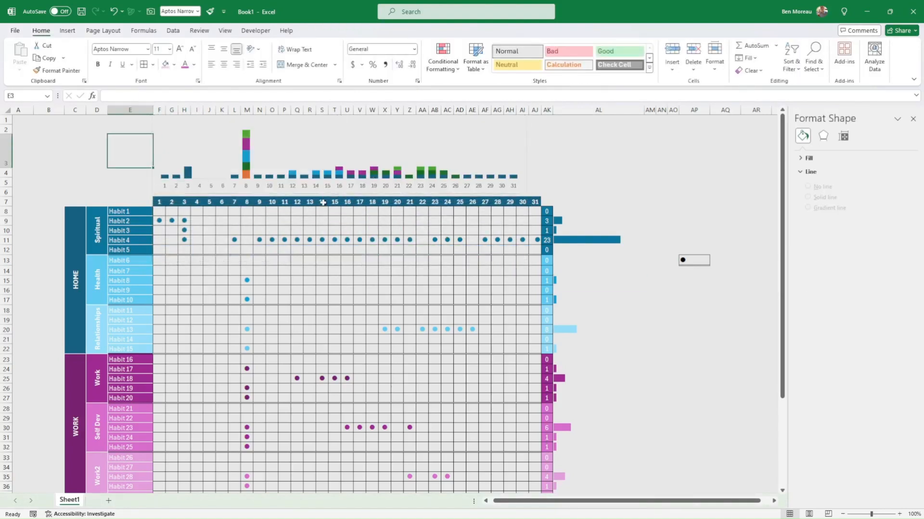
click(362, 188)
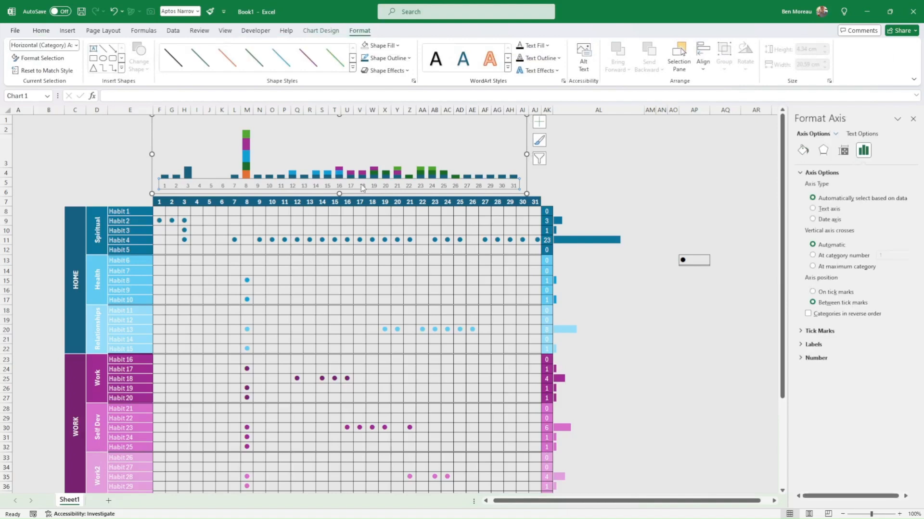
key(Delete)
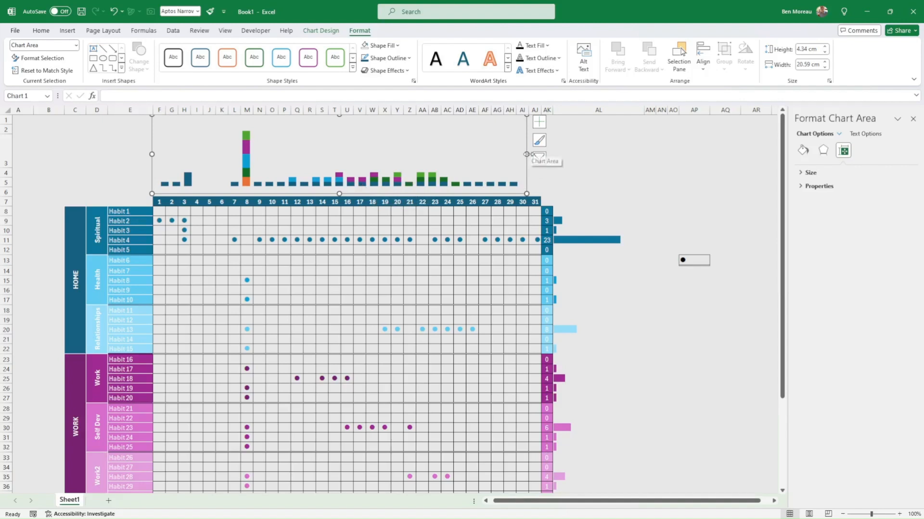
Step: Widen the chart to about 21.4 cm and shift it slightly so its columns rest on the day header row
drag(528, 154, 540, 152)
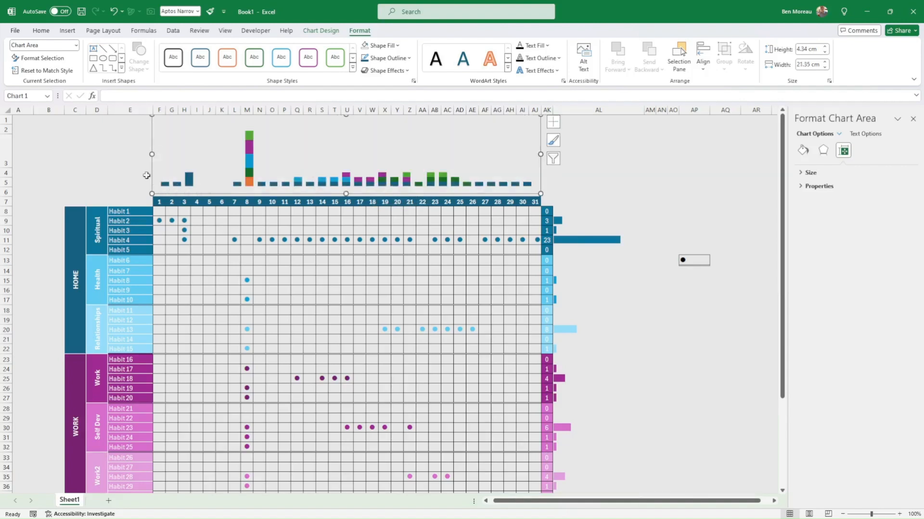
drag(151, 174, 146, 181)
Step: Set the chart area to No Outline and widen the chart to about 22 cm, aligning its columns with the day numbers
click(388, 57)
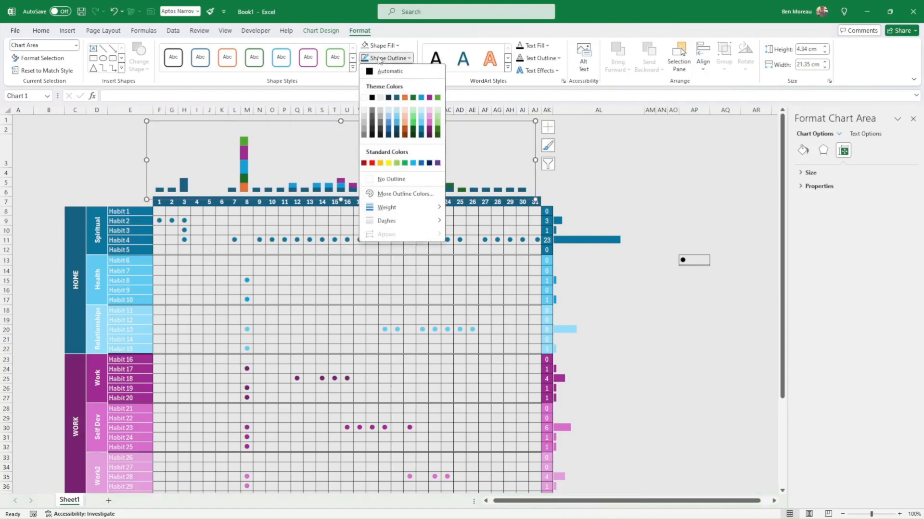
click(383, 181)
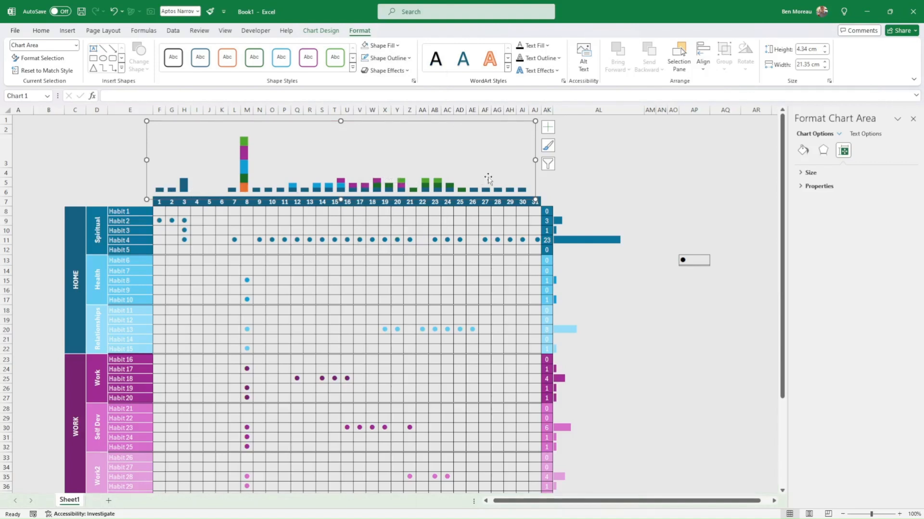
drag(535, 160, 547, 160)
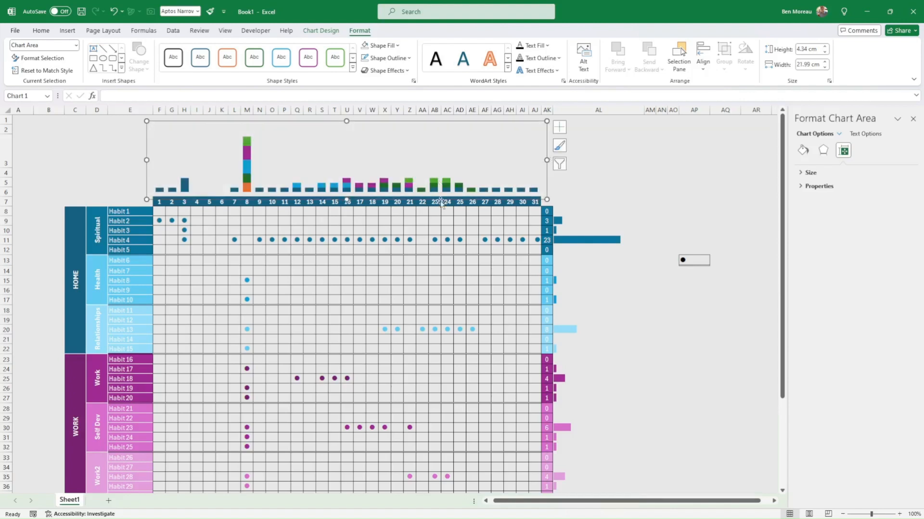
click(656, 263)
click(510, 149)
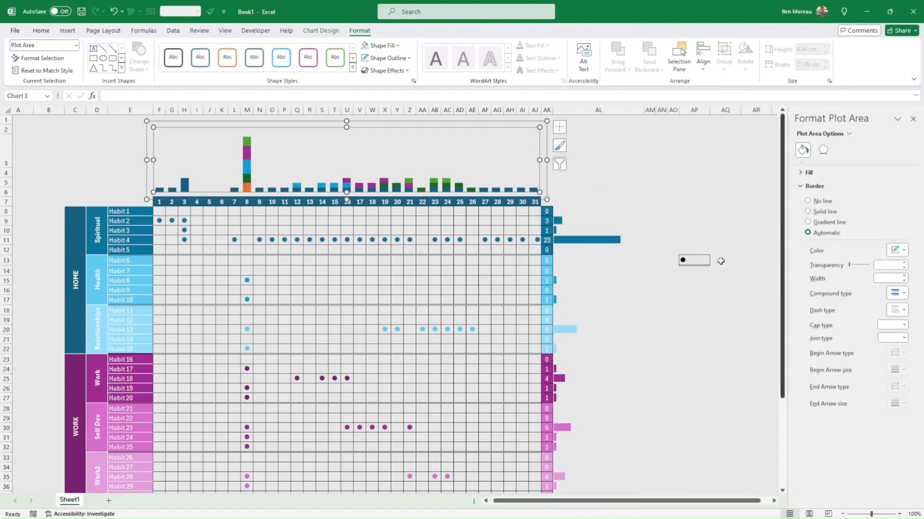
Step: Set the stacked columns' gap width to 30% and nudge the chart slightly down so its columns sit closer to the day header row
right_click(510, 191)
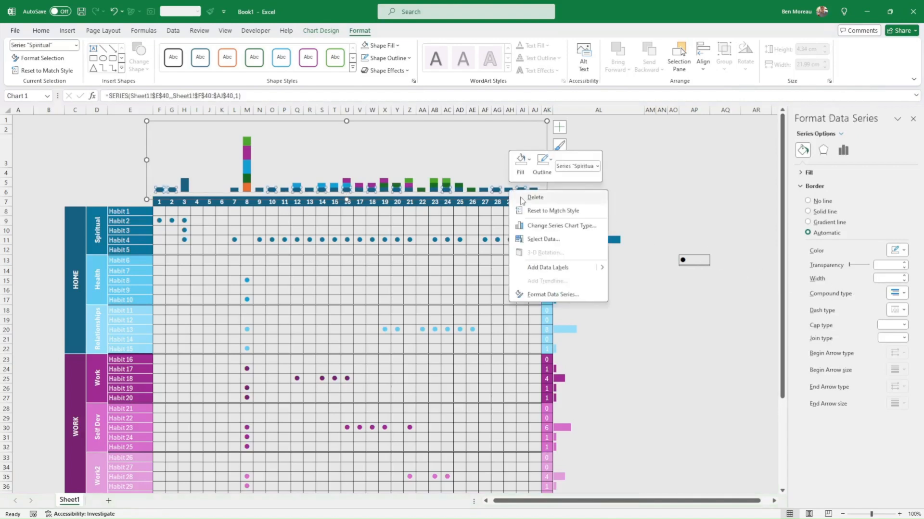
click(567, 294)
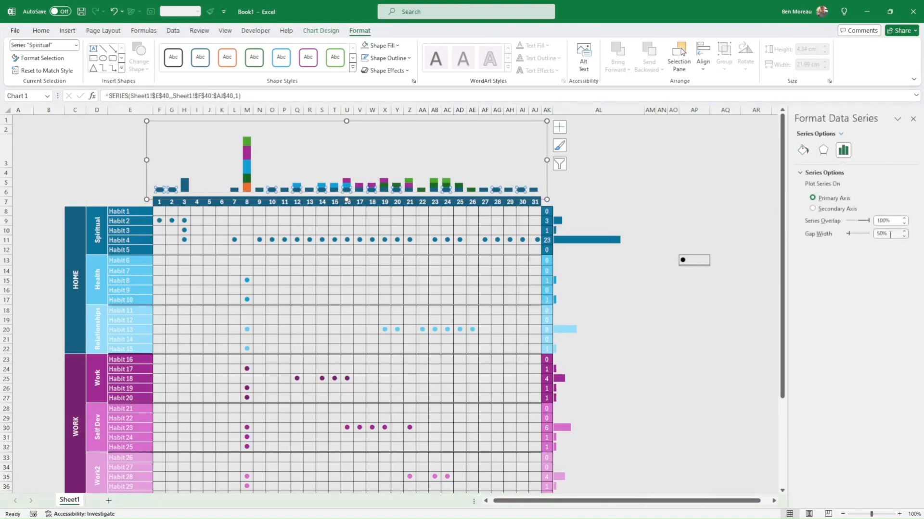
drag(891, 234, 874, 237)
key(Return)
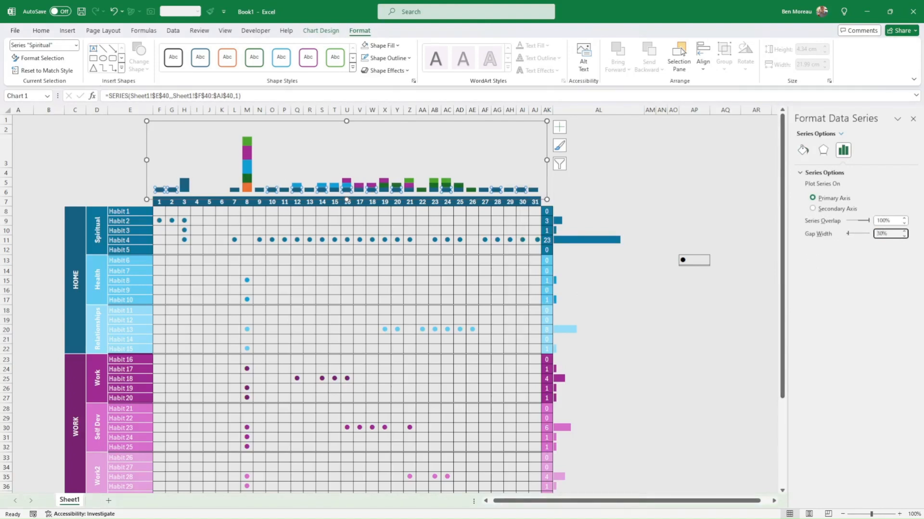
click(650, 192)
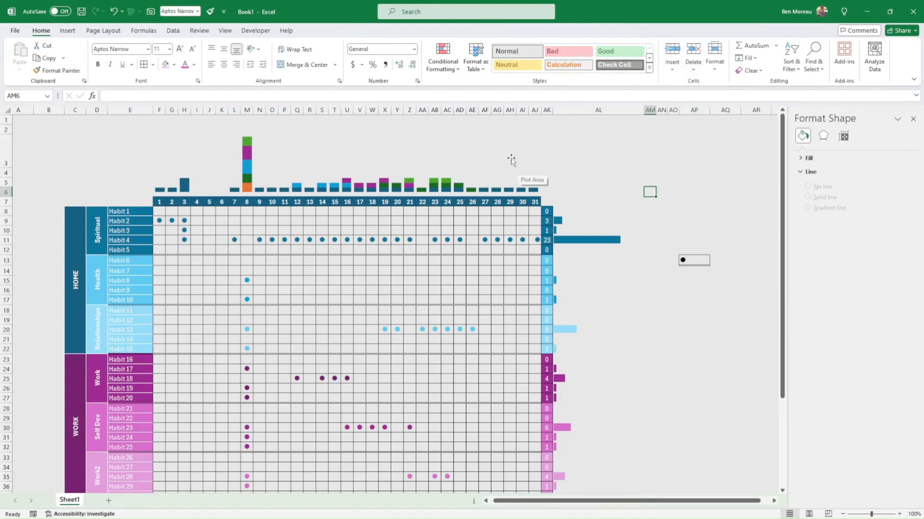
click(541, 184)
drag(546, 187, 547, 188)
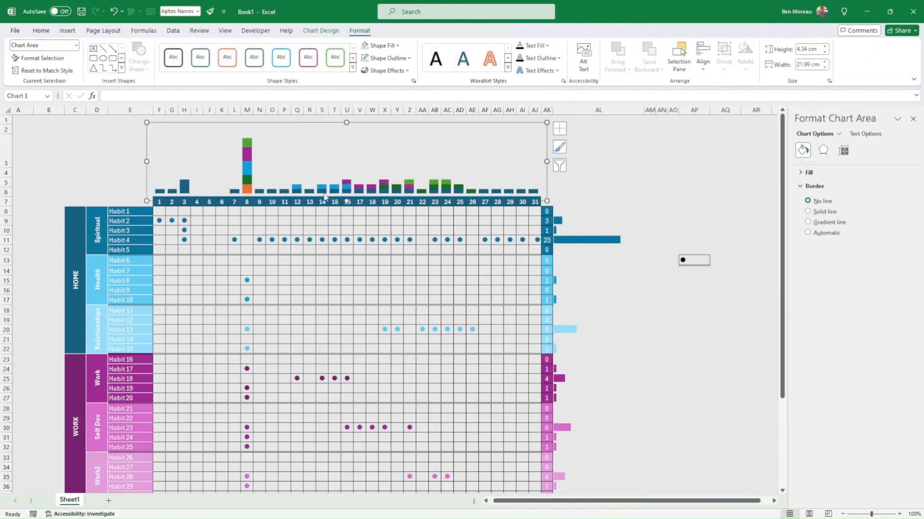
Step: Give the Spiritual series in the stacked column chart a white shape outline
click(184, 189)
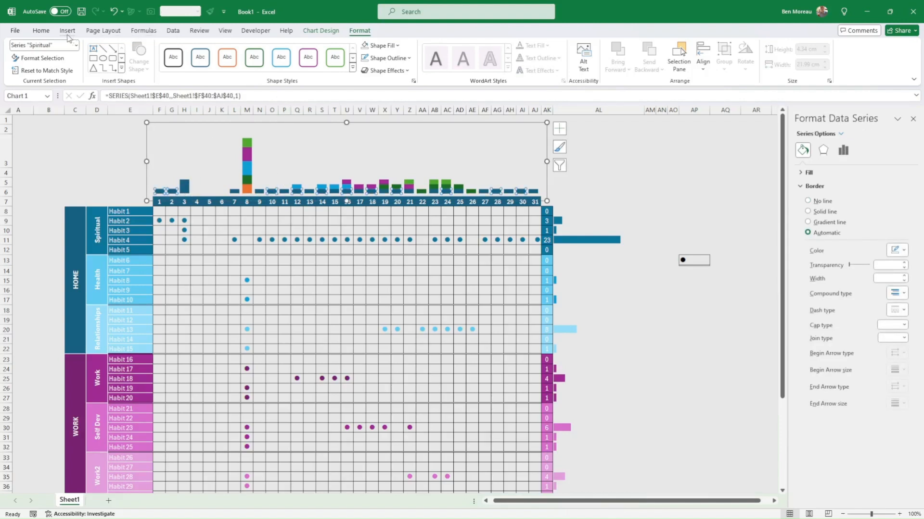
click(42, 31)
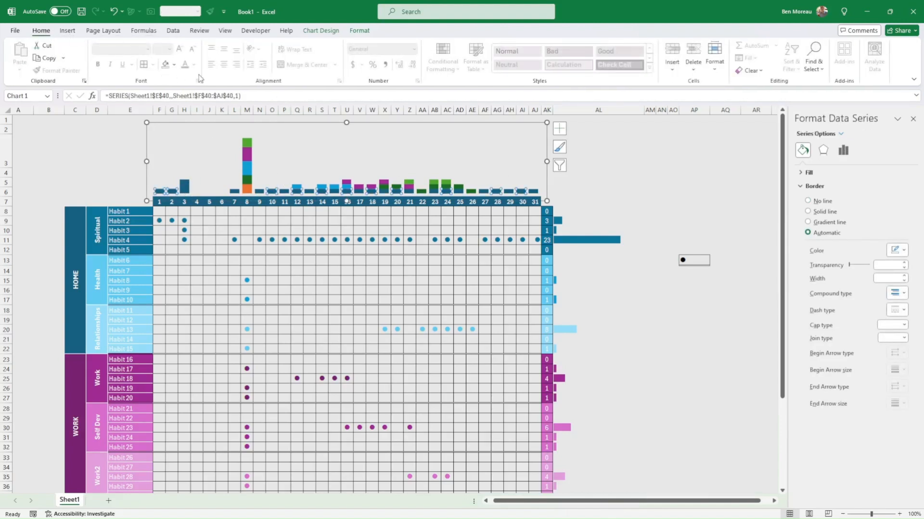
click(360, 31)
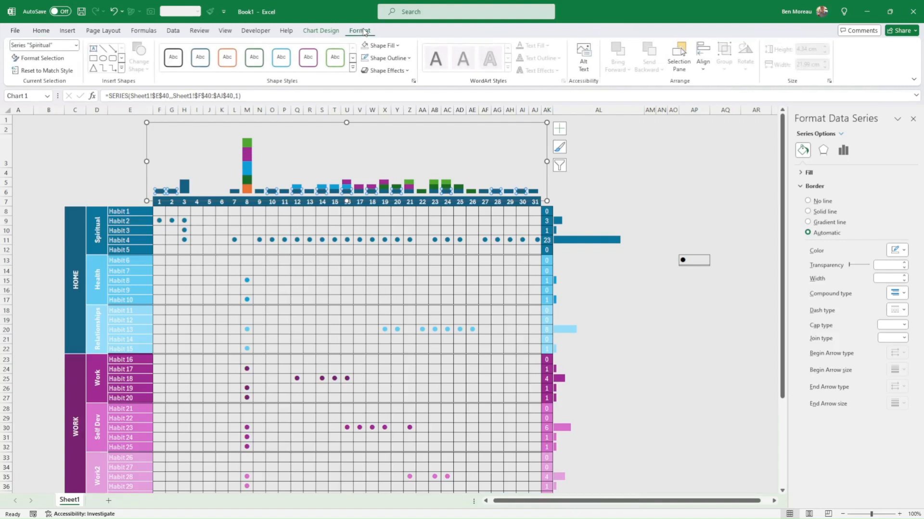
click(410, 58)
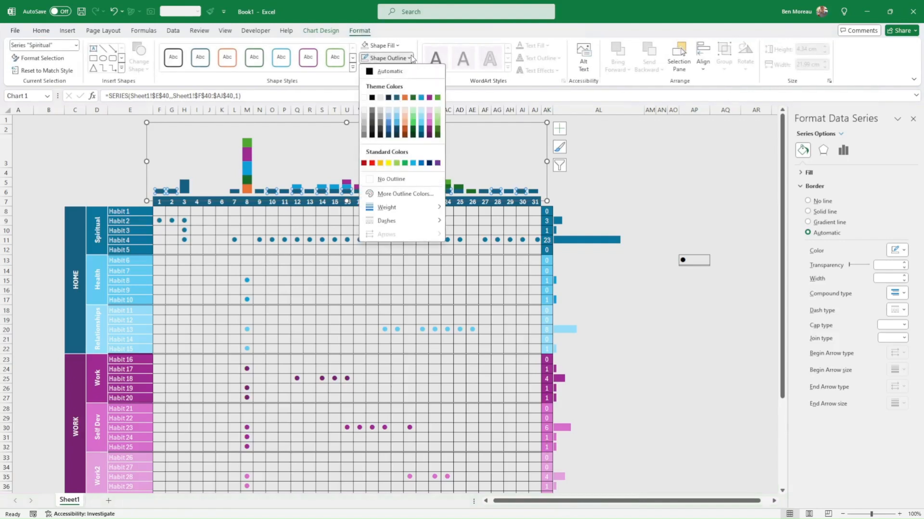
click(370, 98)
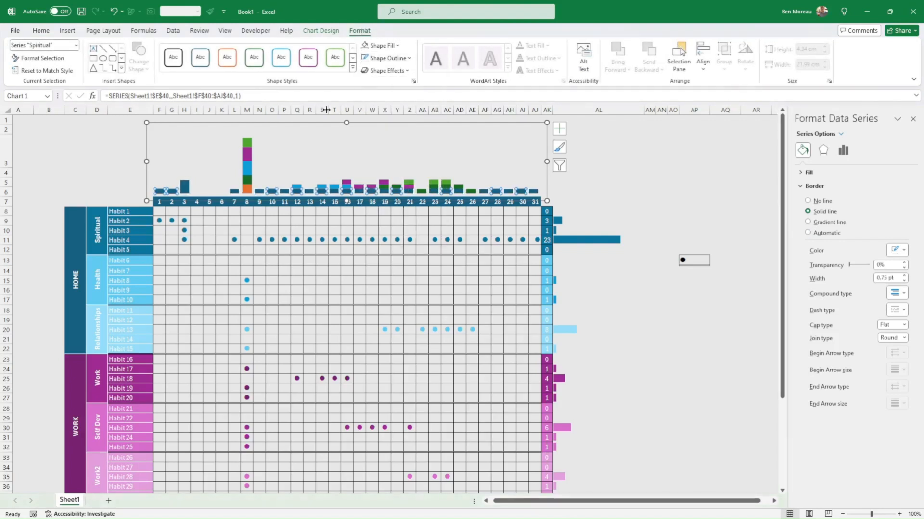
Step: Apply the same white outline to the Relationships, Work, Self Dev and Work2 series in the column chart
click(247, 189)
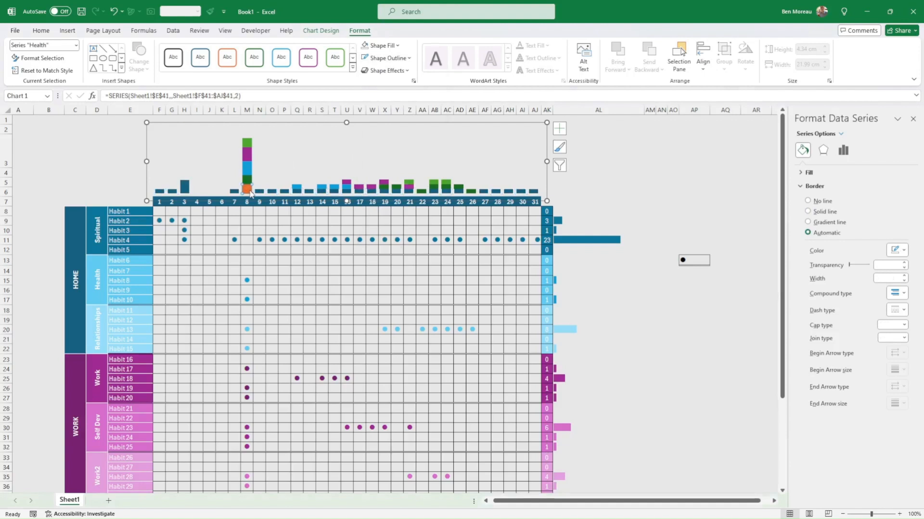
click(247, 180)
click(365, 60)
click(618, 179)
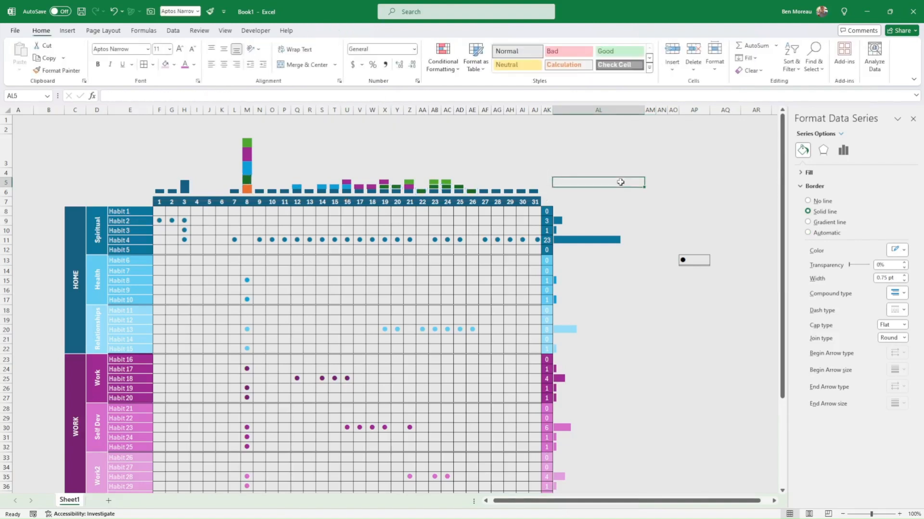
click(250, 169)
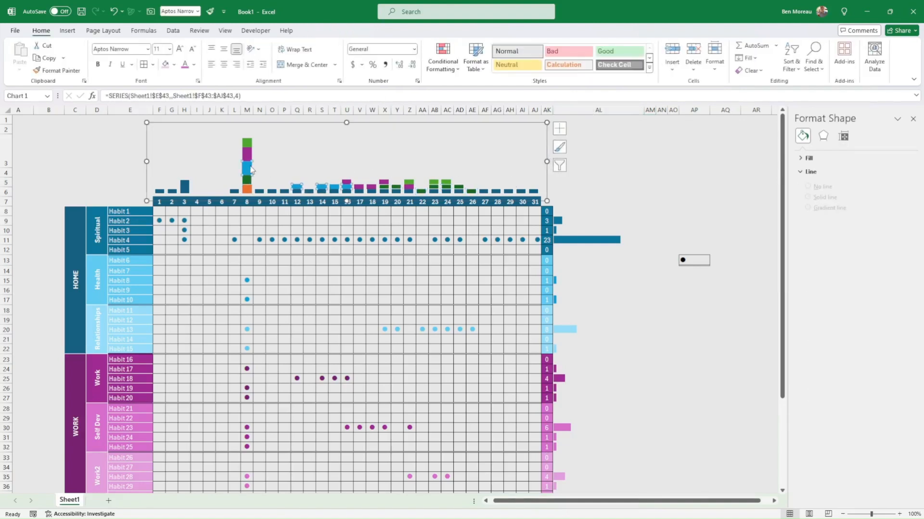
click(248, 155)
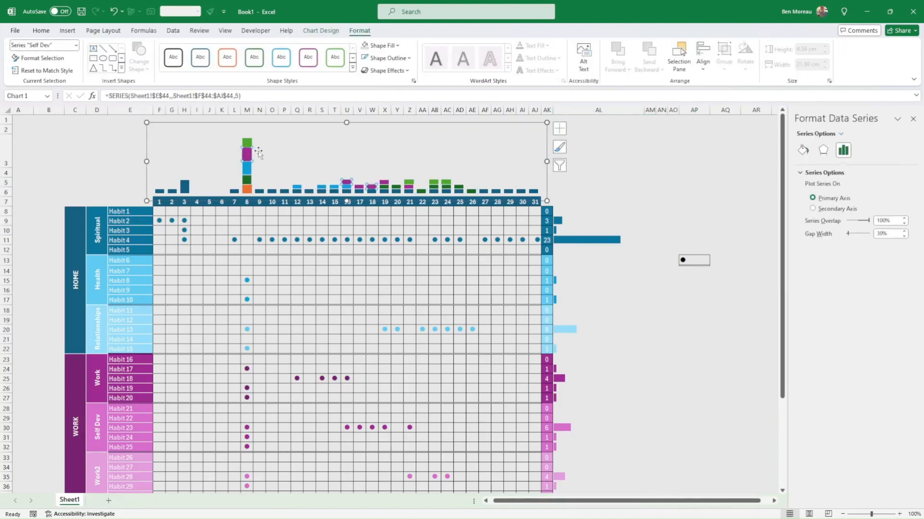
click(250, 145)
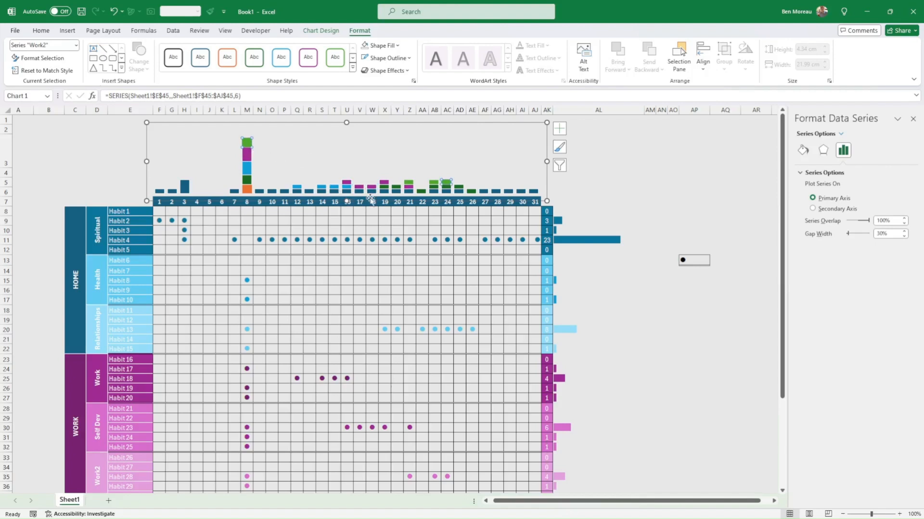
click(632, 184)
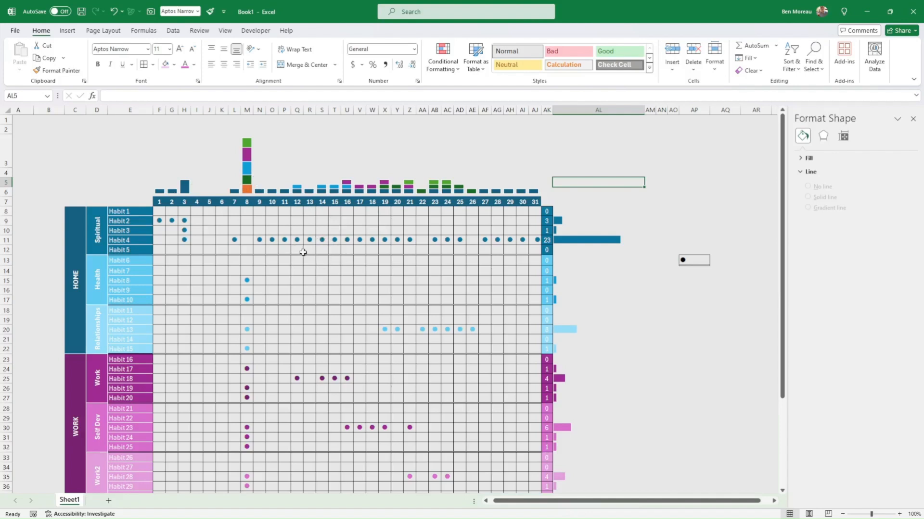
Step: Bring in sample habit entries copied from another window and paste them as values into the grid starting at cell H9
key(alt+Tab)
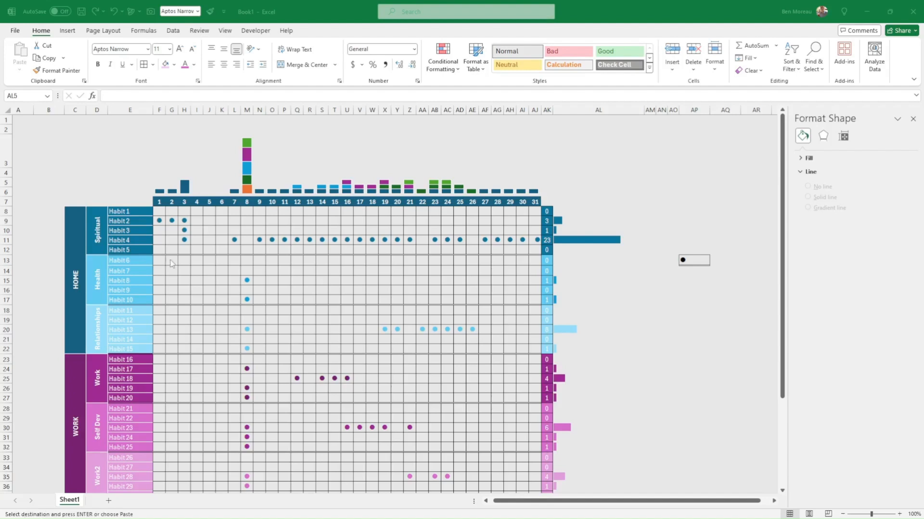
key(alt+Tab)
right_click(184, 220)
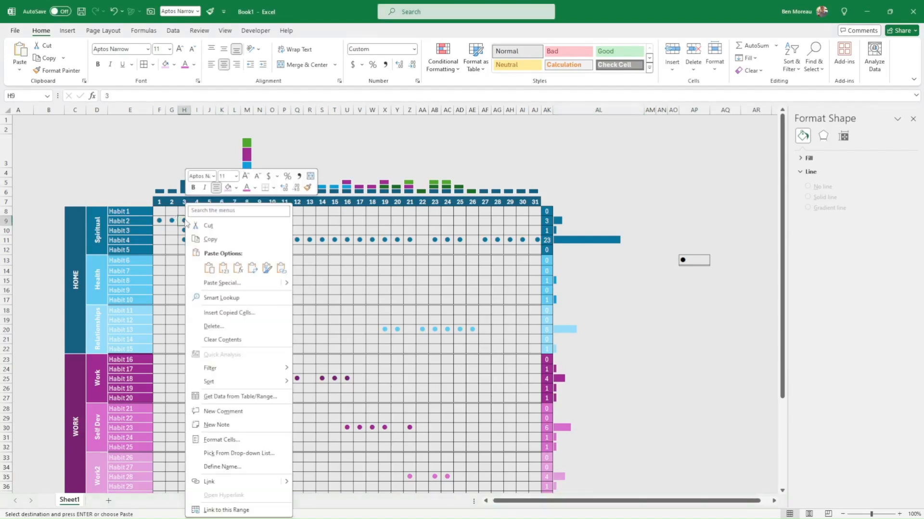
click(222, 265)
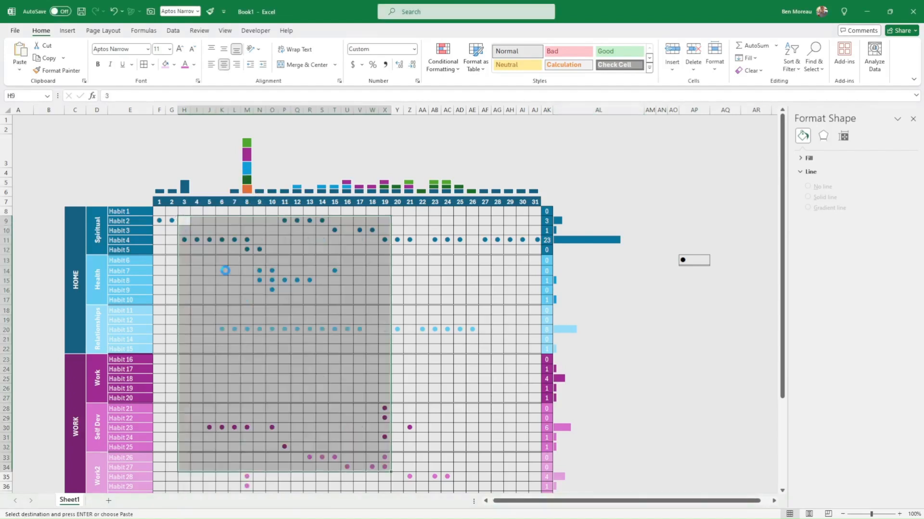
click(252, 297)
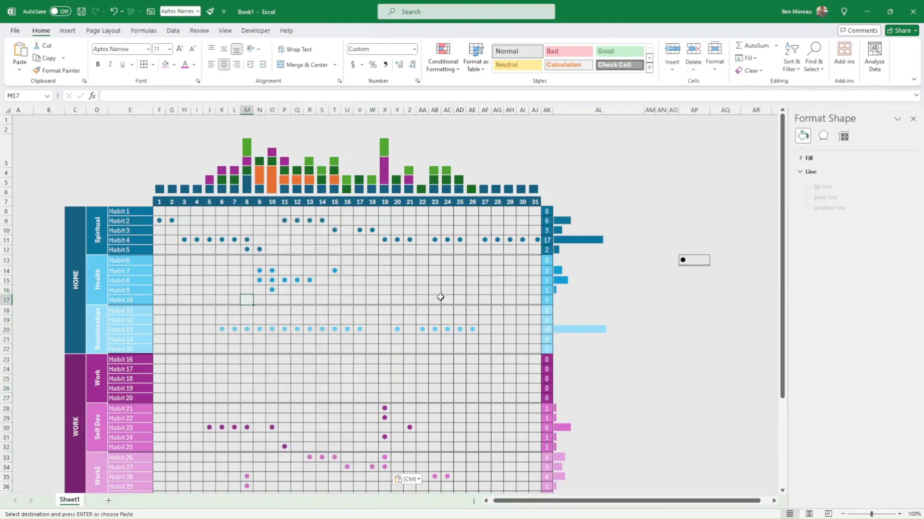
Step: Clear the habit entries for days 24 to 31 in the range AC10:AJ26
drag(448, 231, 531, 391)
key(Delete)
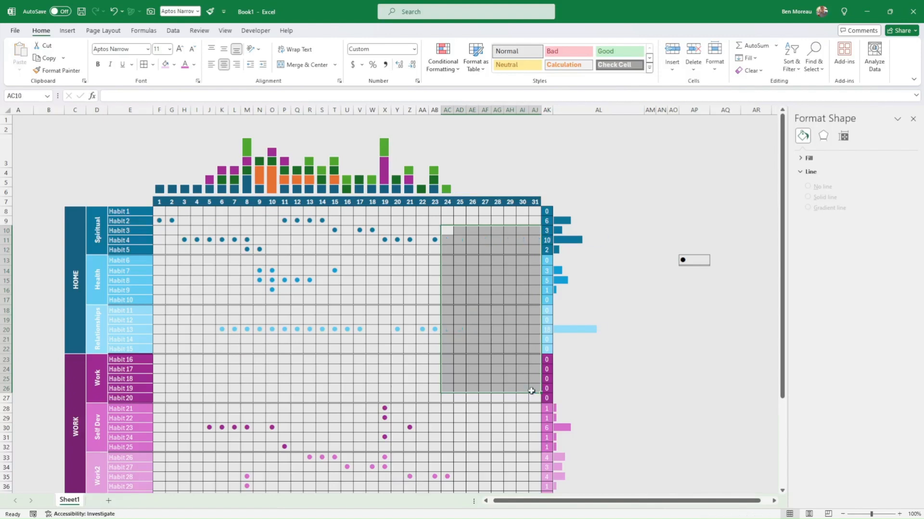
click(484, 359)
scroll(507, 346, down, 2)
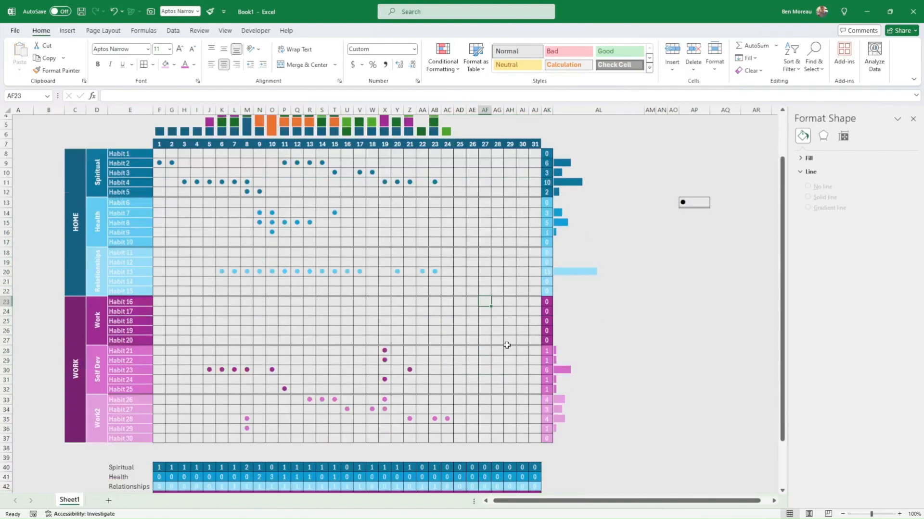
scroll(509, 347, up, 2)
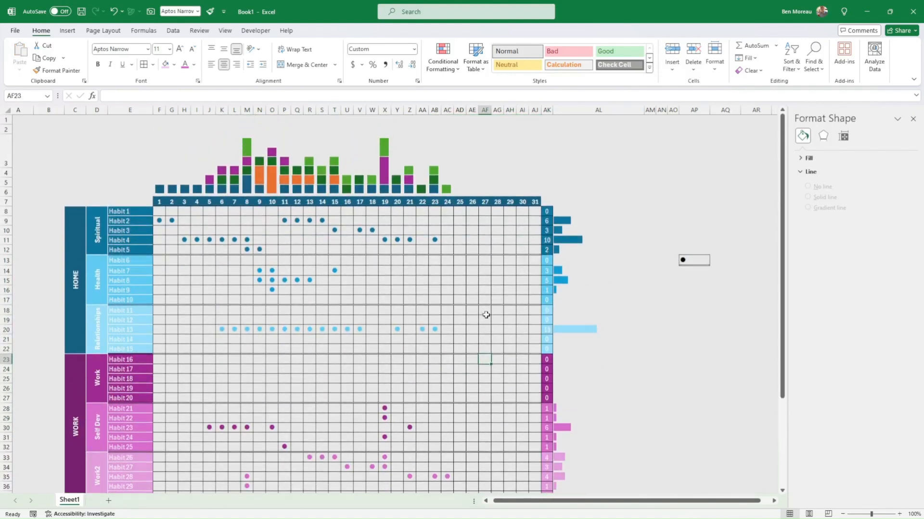
Step: Set the shape outline of the orange Health series in the column chart to white
click(486, 313)
click(372, 229)
click(338, 185)
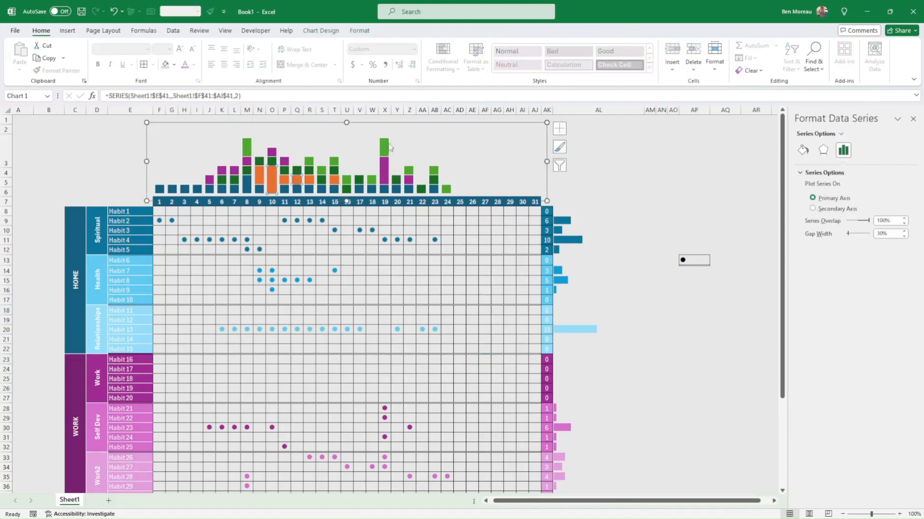
click(356, 32)
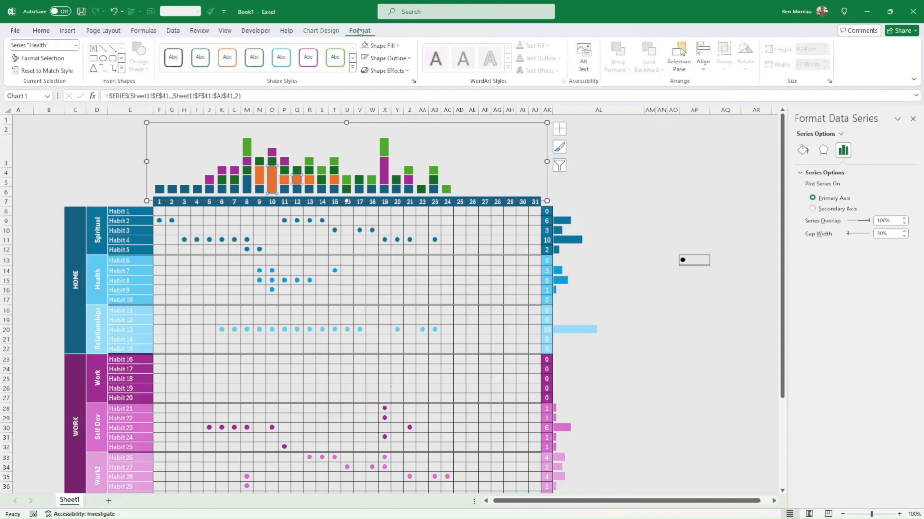
click(409, 59)
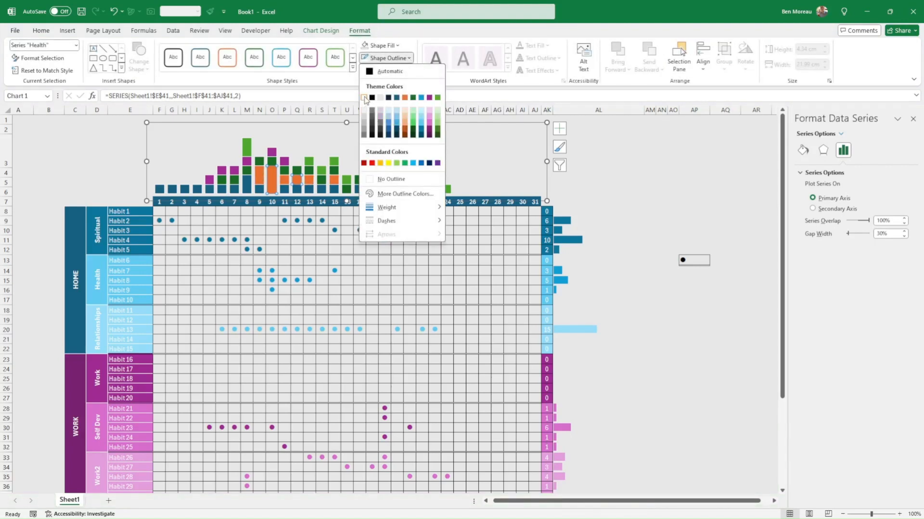
click(364, 98)
click(367, 249)
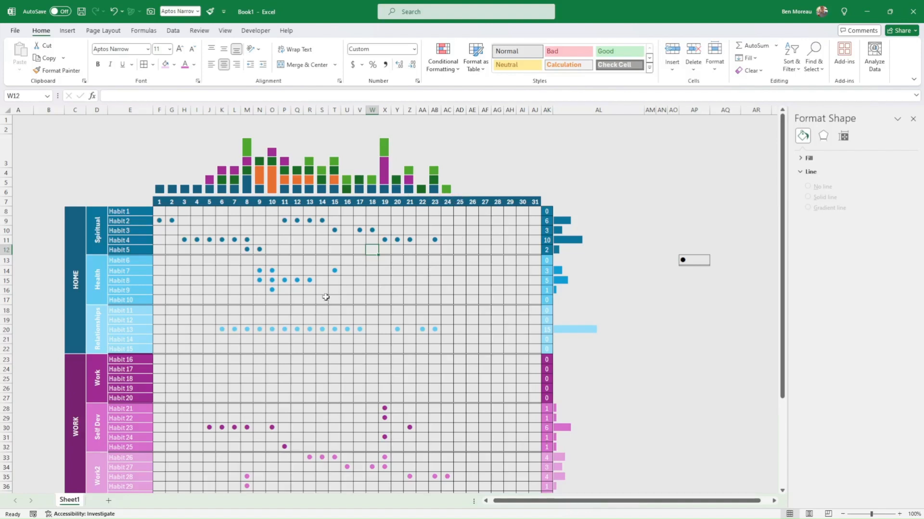
Step: Mark Habit 18 in the Work category as done for days 7 to 12 by entering 4 in cells L25:Q25
scroll(332, 294, down, 1)
click(236, 347)
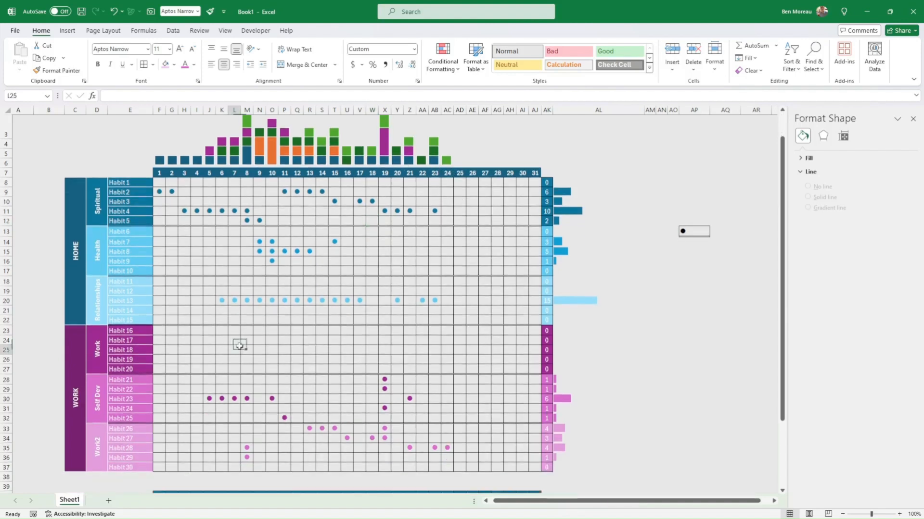
text(4)
key(Tab)
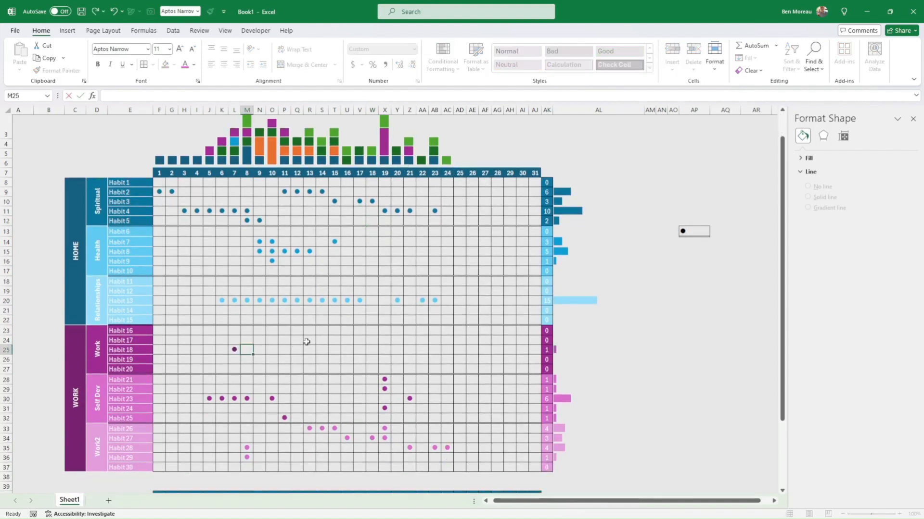
text(4)
key(Tab)
text(4)
key(Tab)
text(4)
key(Tab)
text(4)
key(Tab)
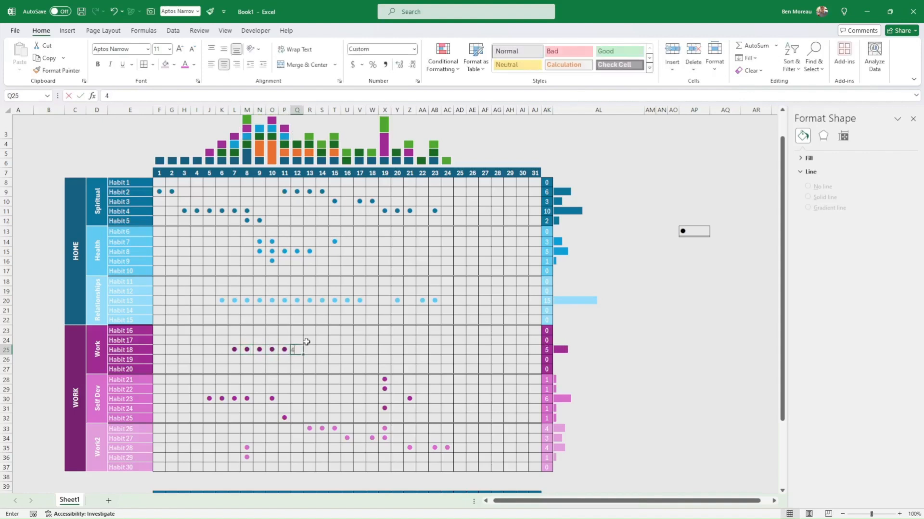
text(4)
key(Left)
key(Left)
key(Left)
key(Left)
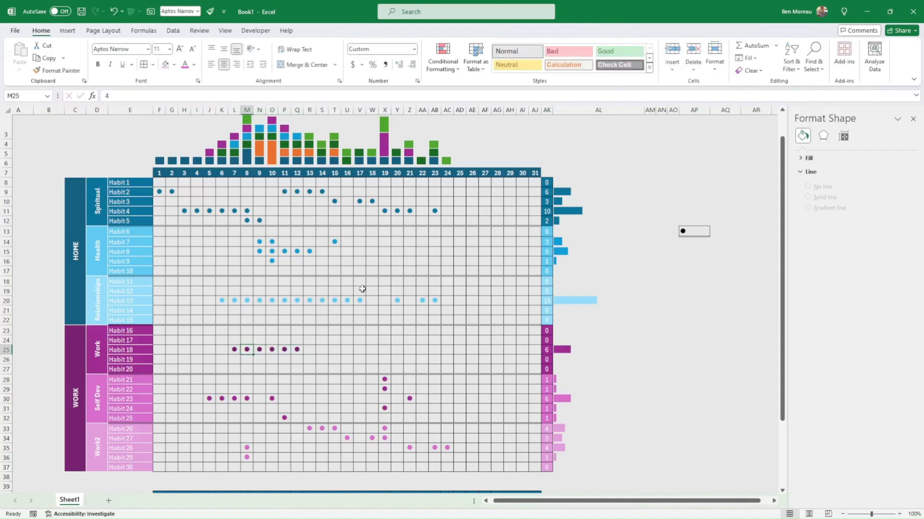
scroll(360, 276, up, 1)
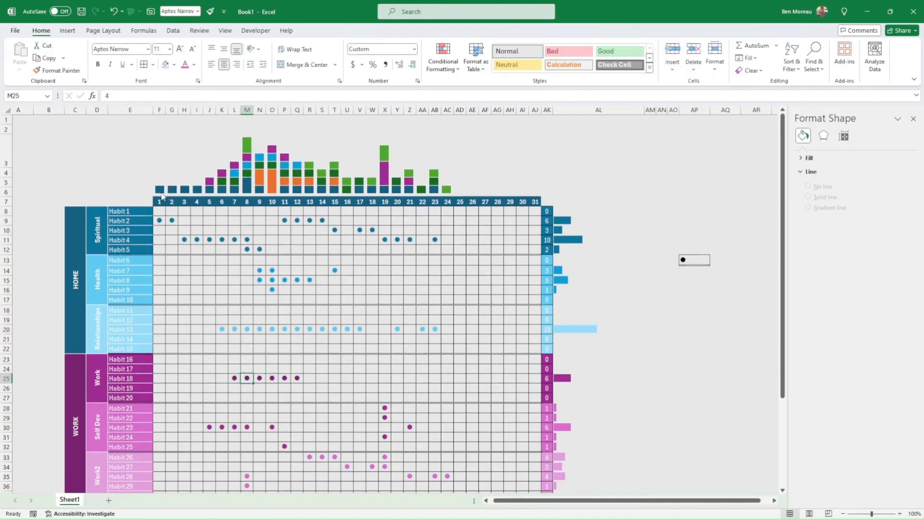
click(160, 190)
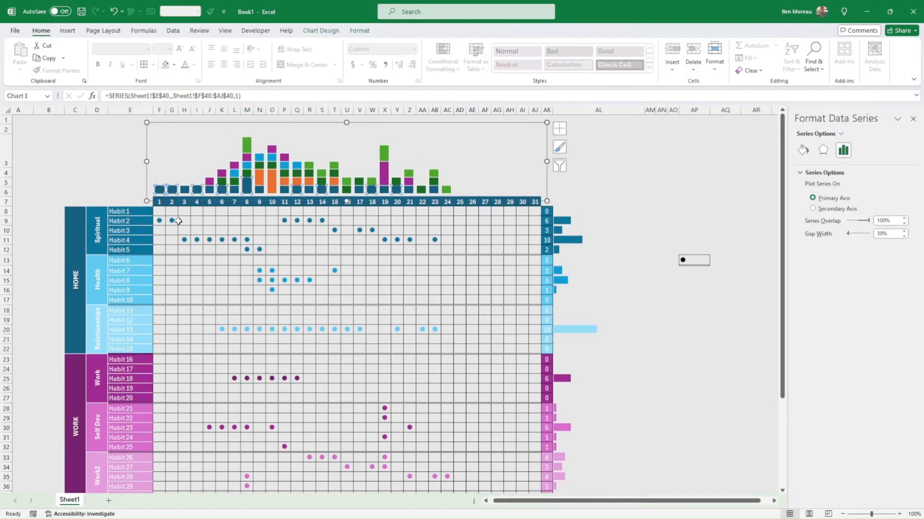
click(282, 232)
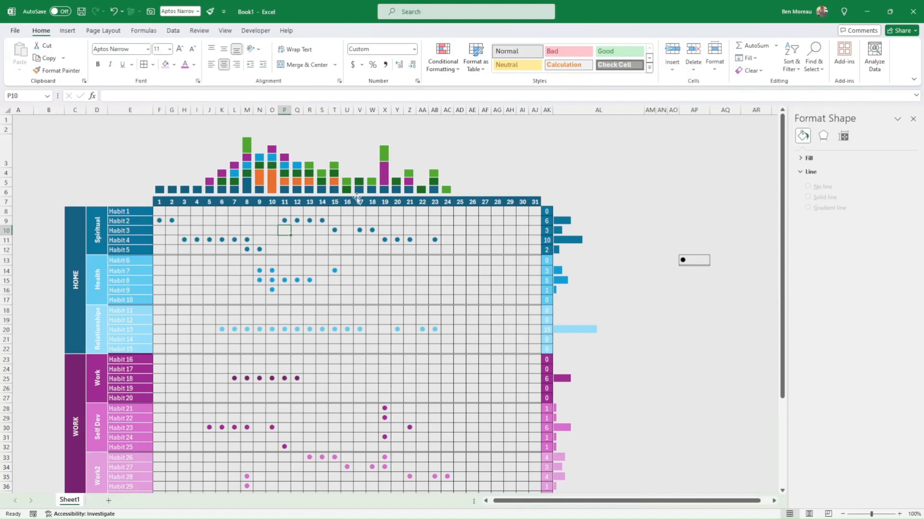
click(246, 298)
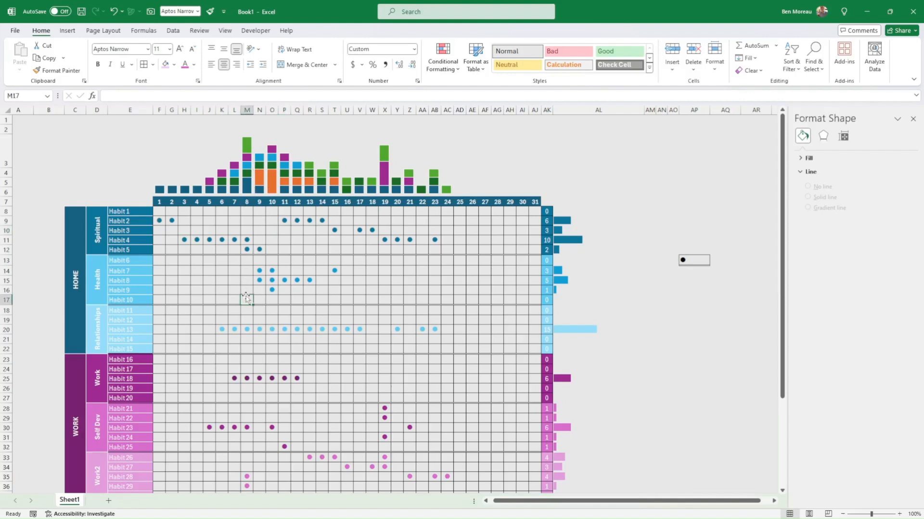
Step: Mark Habits 9, 8 and 7 in the Health category as done for day 8 by entering 4 in cells M16, M15 and M14
click(249, 292)
text(4)
key(Up)
text(4)
key(Up)
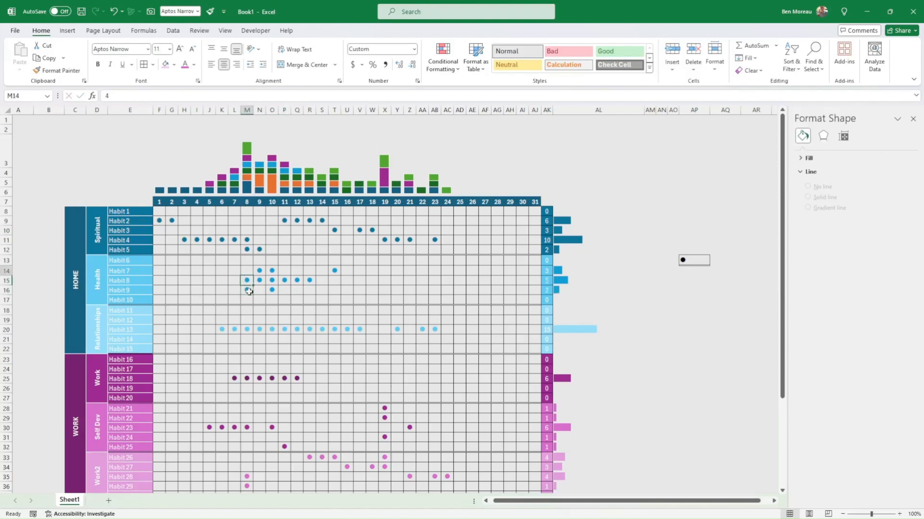
text(44)
key(Up)
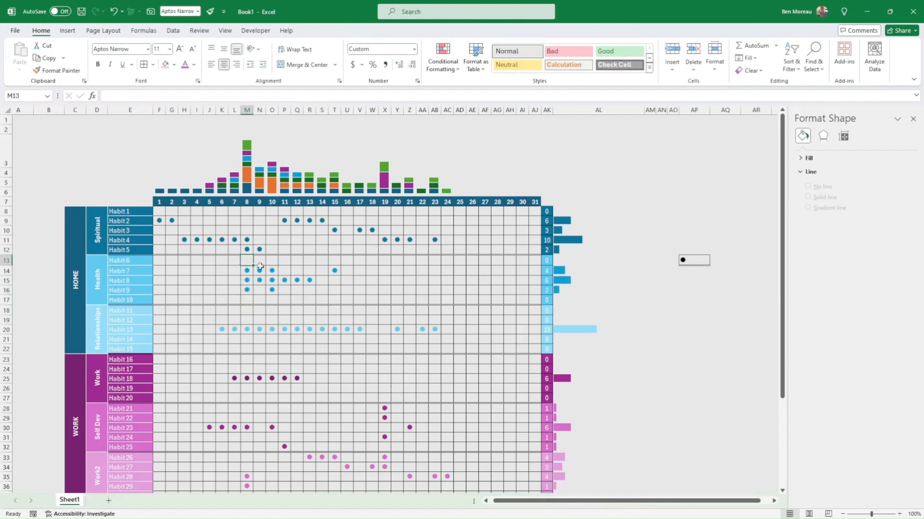
Step: Fill the Spiritual series in the column chart with a darker shade of the turquoise theme colour
click(245, 188)
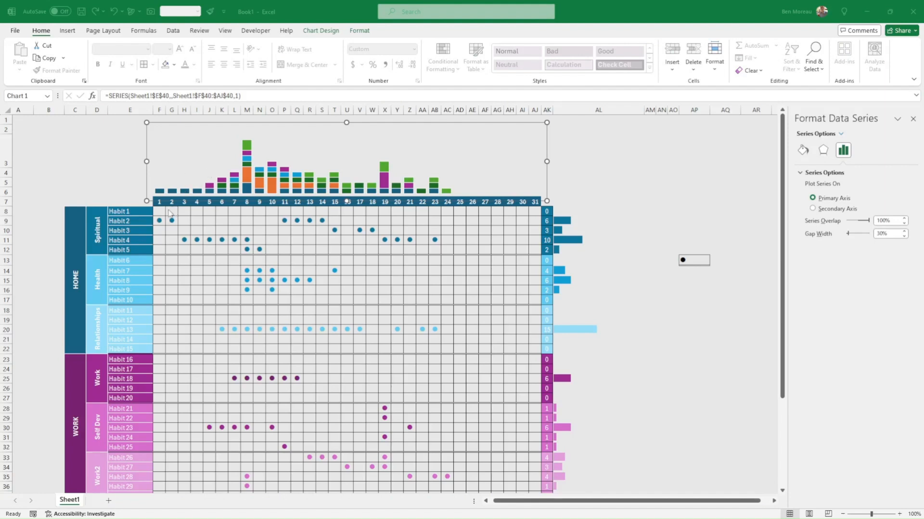
click(160, 191)
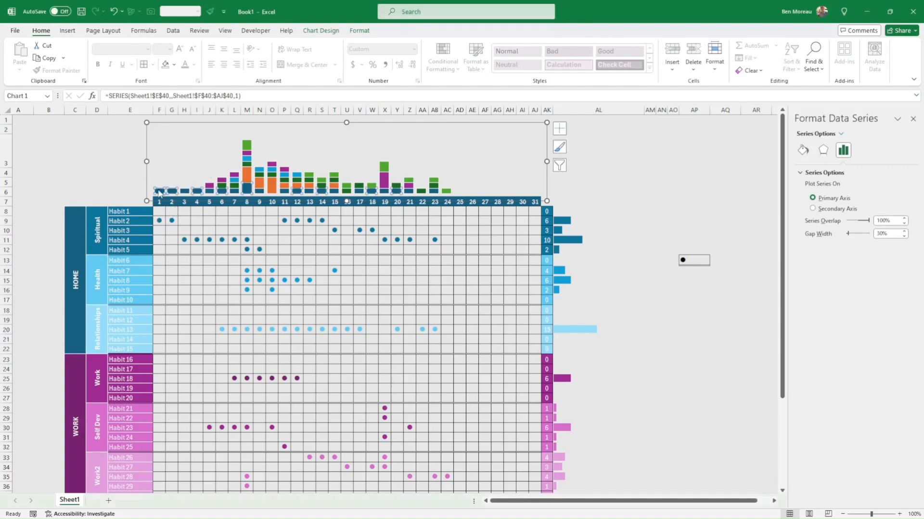
click(175, 64)
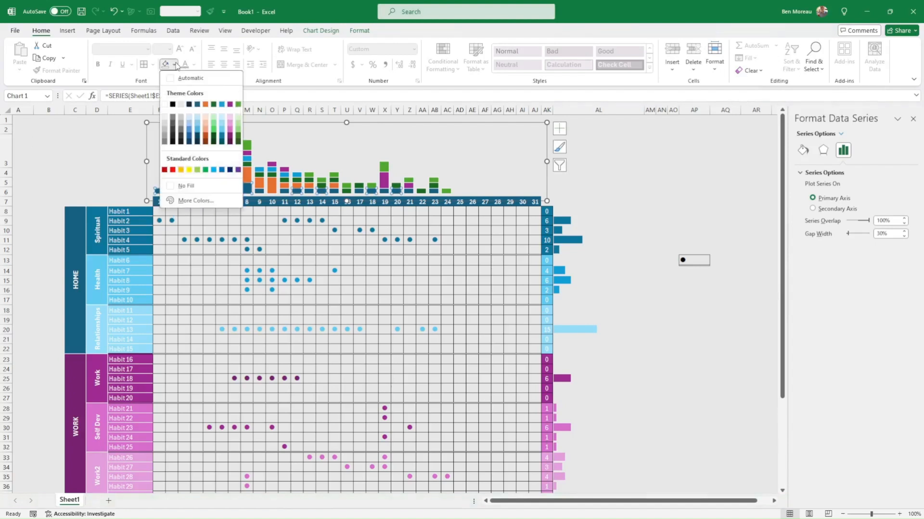
click(222, 140)
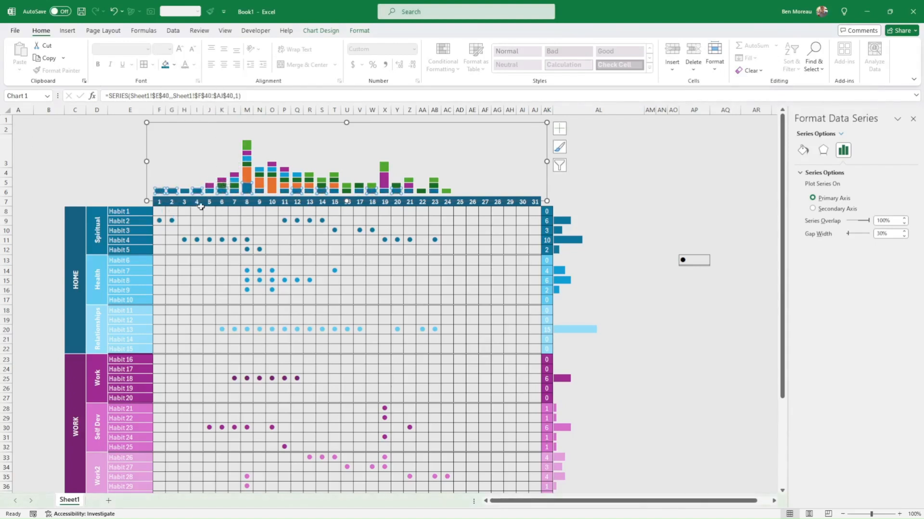
Step: Fill the orange Health series in the column chart with Turquoise, Accent 4, Lighter 40%
click(248, 176)
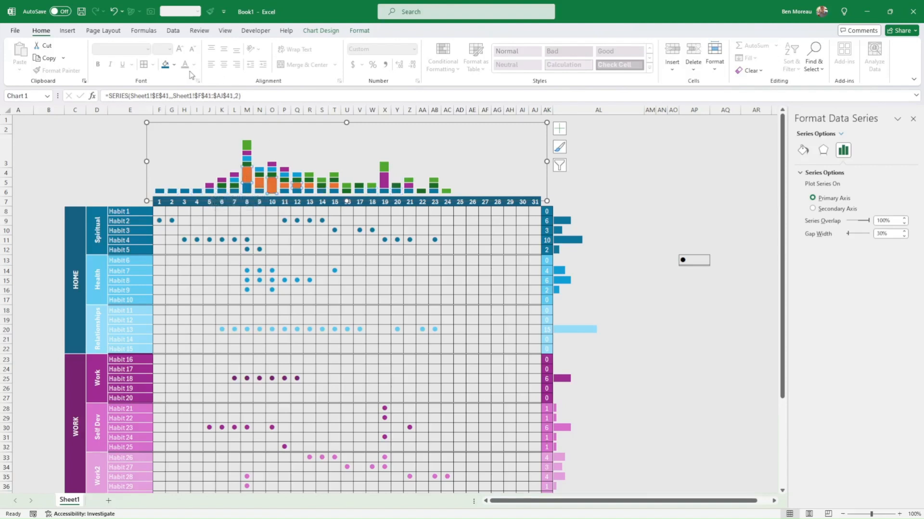
click(174, 65)
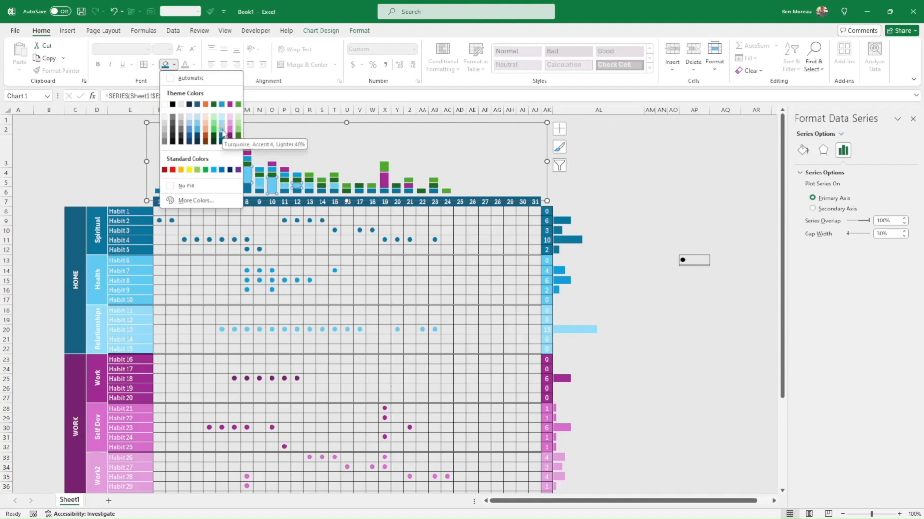
click(223, 132)
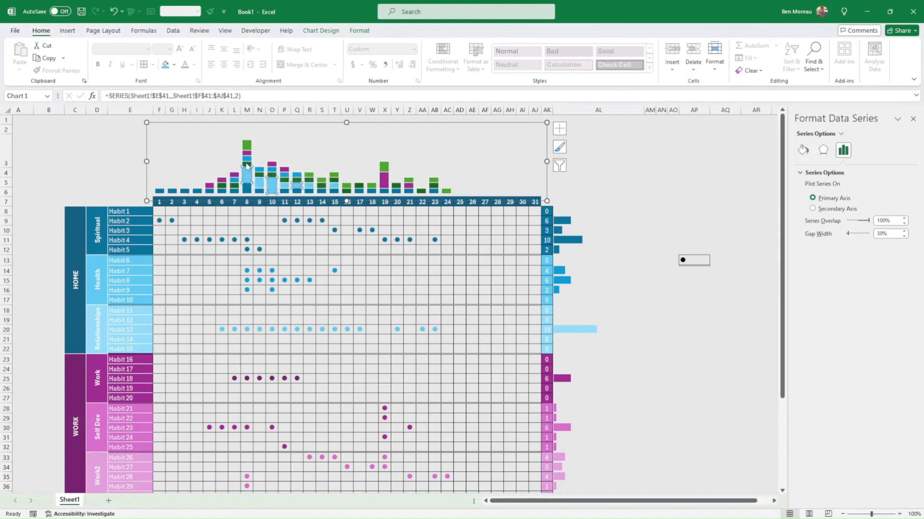
Step: Fill the dark green Relationships series in the column chart with a pale tint of the turquoise theme colour
click(247, 168)
click(246, 164)
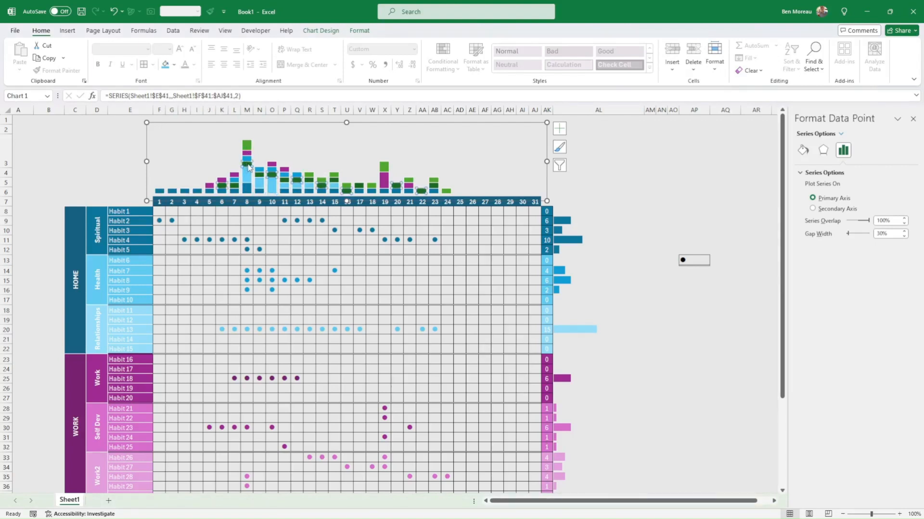
click(174, 65)
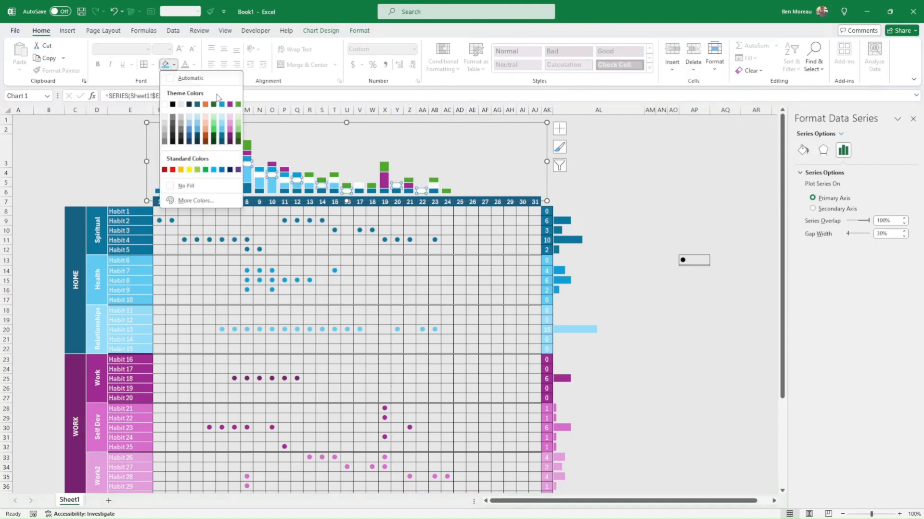
click(224, 120)
click(104, 156)
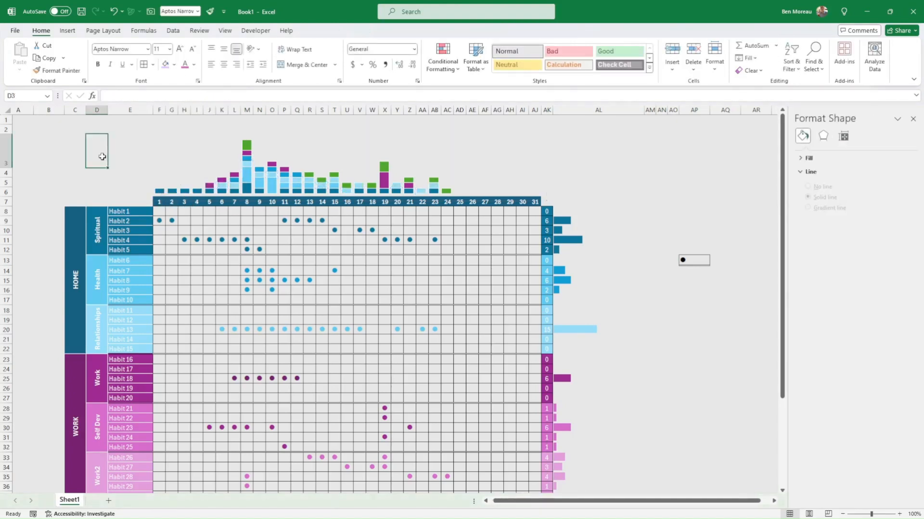
Step: Change the fill of the Health series in the column chart to the base Turquoise, Accent 4 theme colour
click(245, 188)
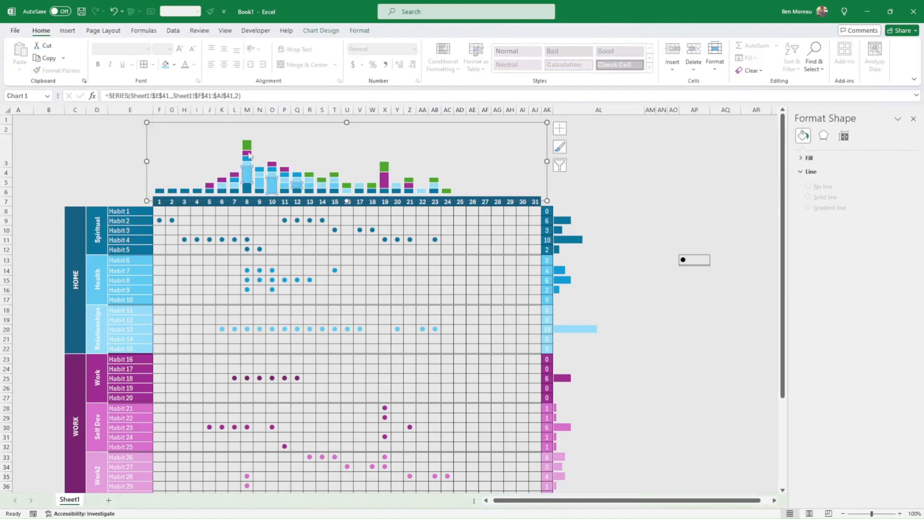
click(175, 65)
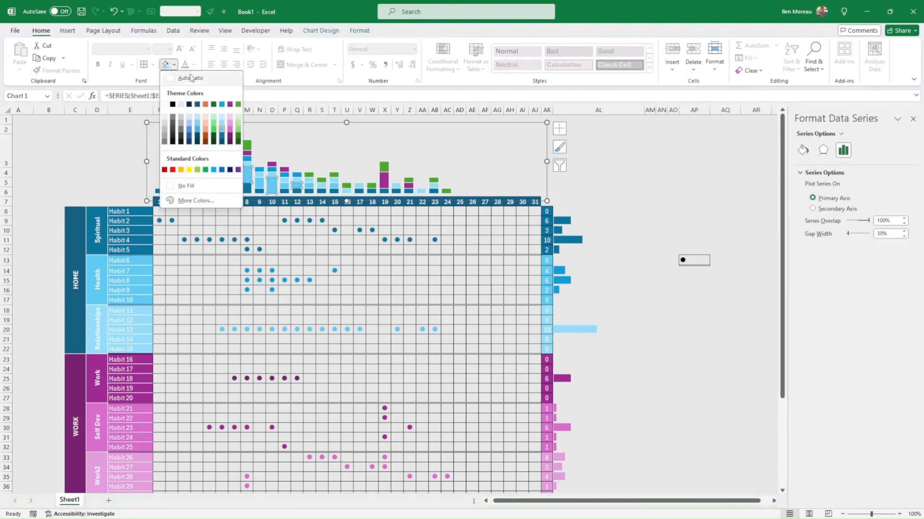
click(223, 105)
click(113, 173)
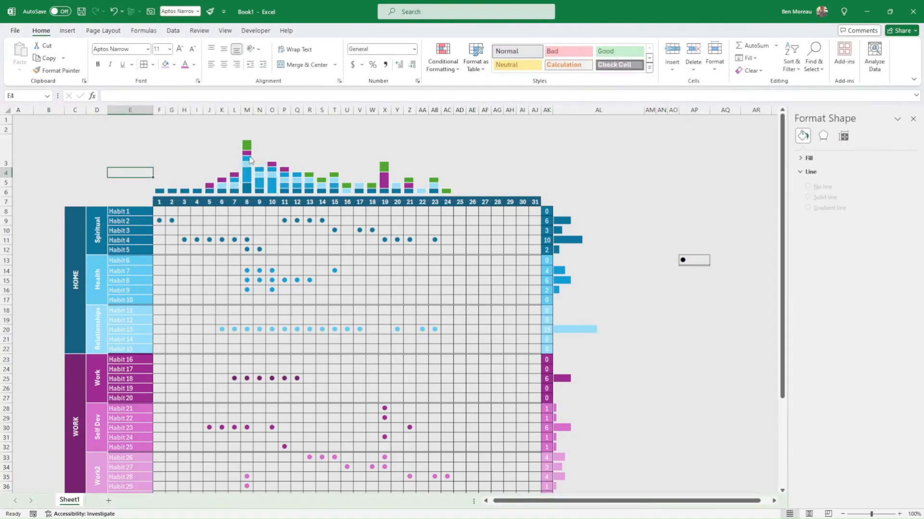
Step: Fill the Self Dev and Work series in the column chart with the base purple theme colour
click(249, 154)
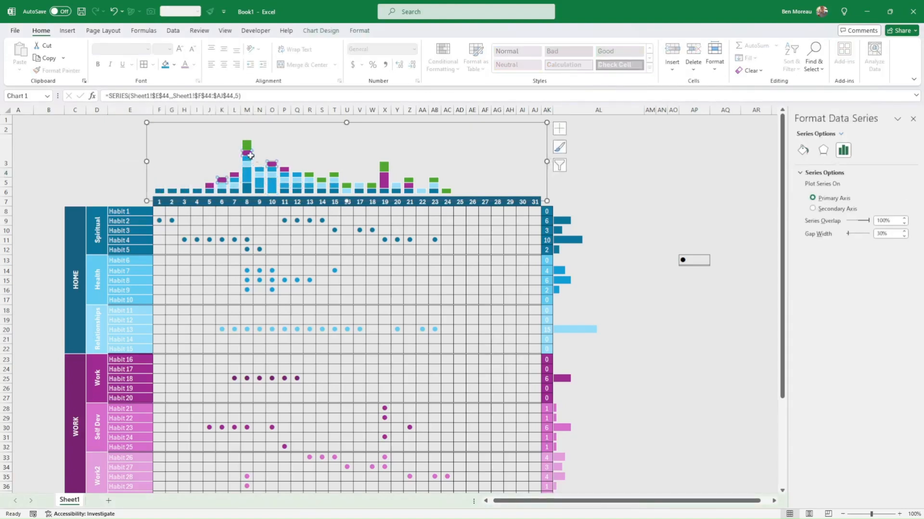
click(174, 65)
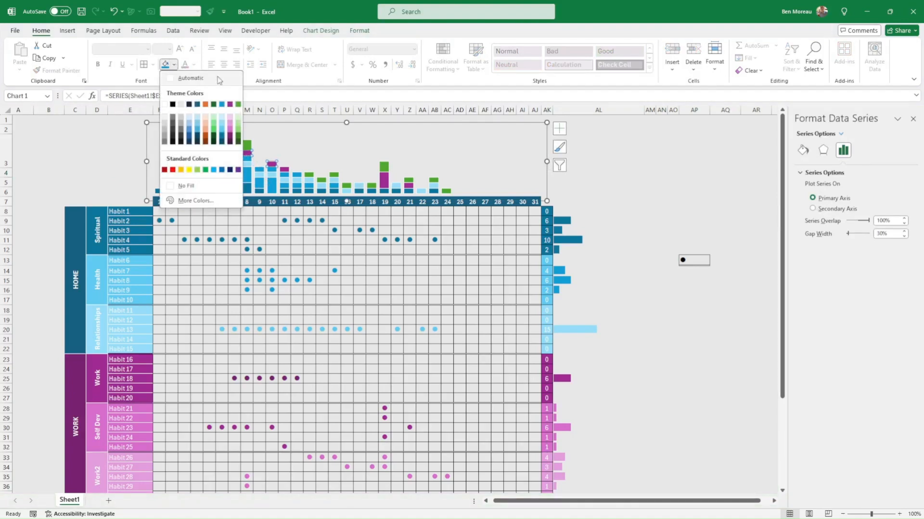
click(231, 105)
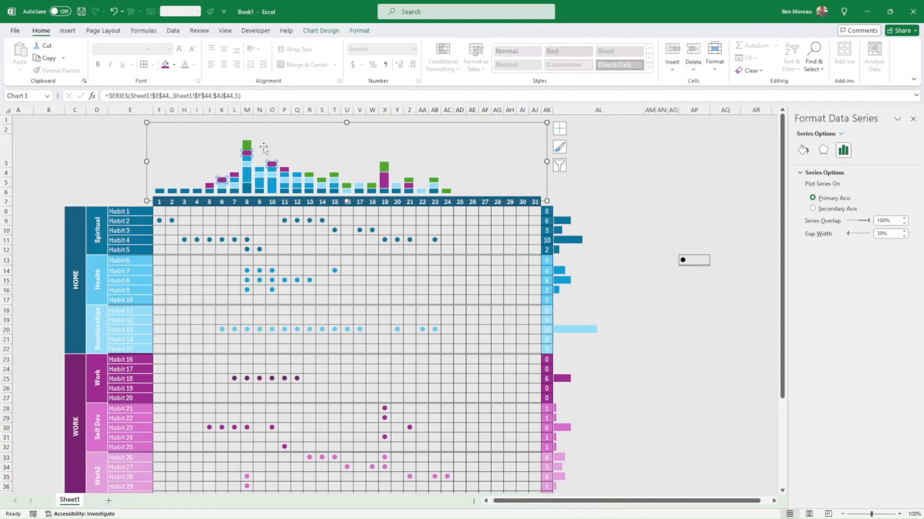
click(248, 157)
click(168, 65)
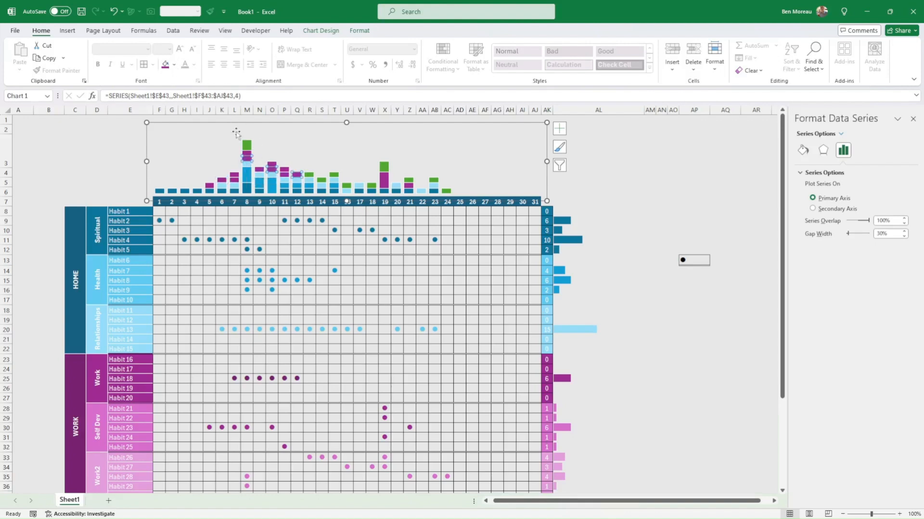
Step: Recolour the Self Dev series in the column chart with a lighter tint of the purple theme colour
click(246, 153)
click(174, 65)
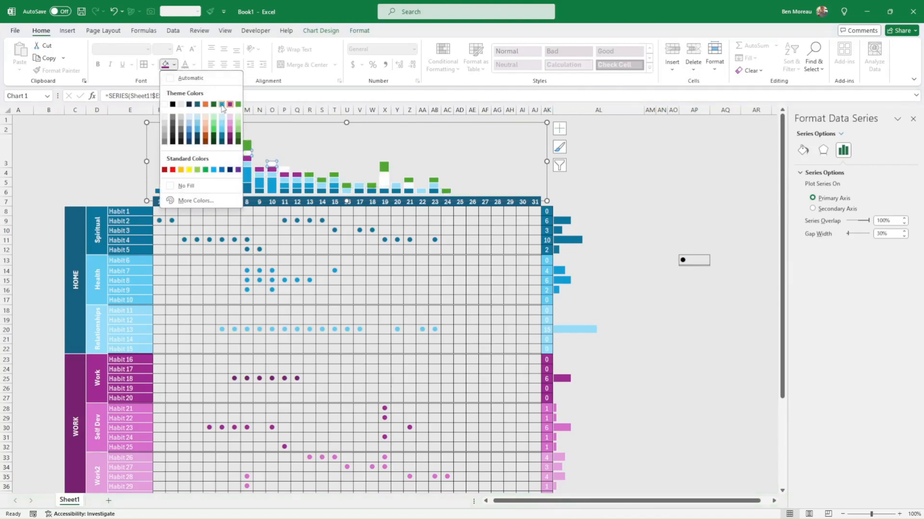
click(230, 128)
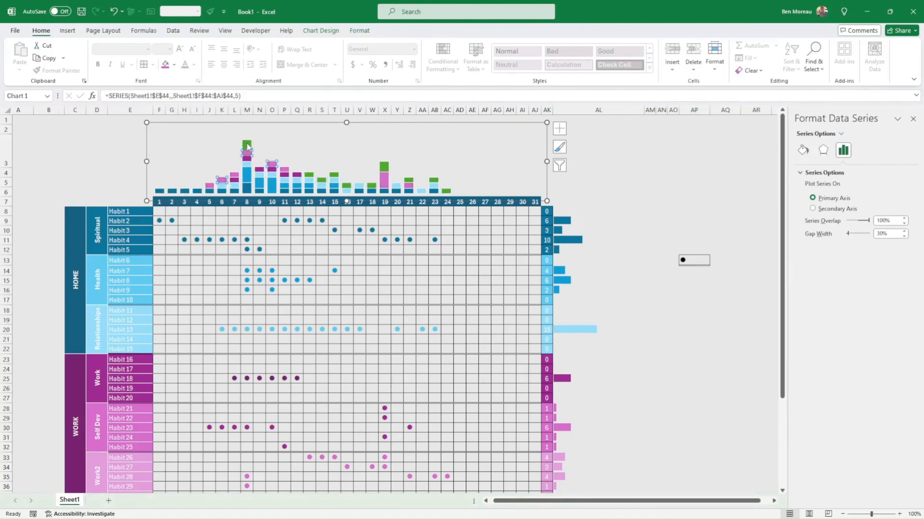
Step: Fill the light green Work2 series in the column chart with a pale pink tint of the purple theme colour
click(247, 145)
click(174, 64)
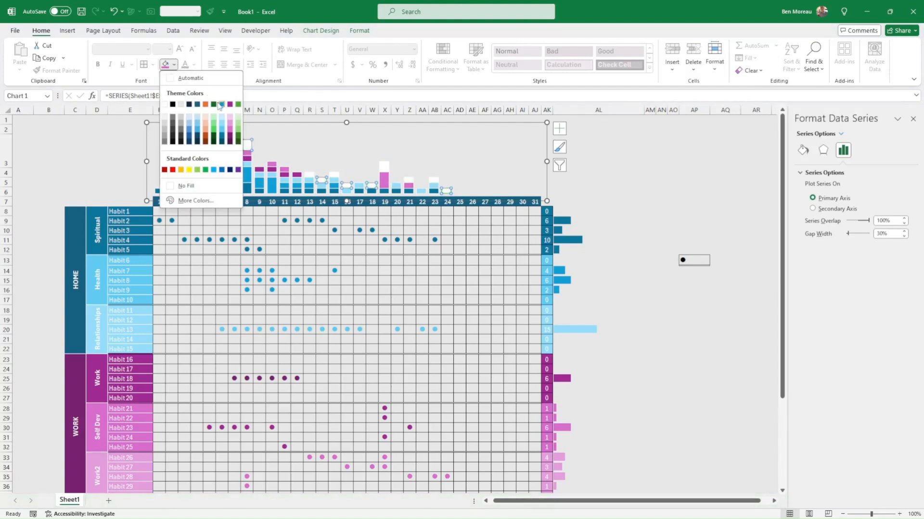
click(231, 127)
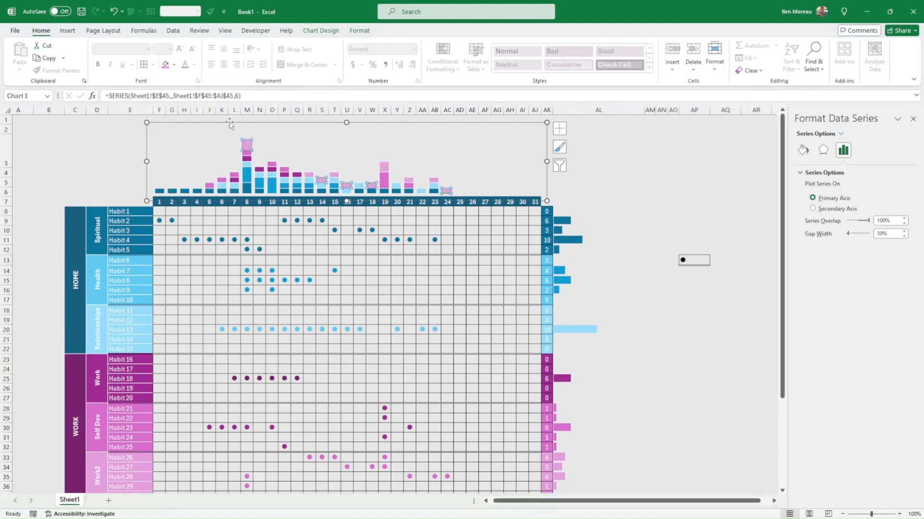
click(117, 173)
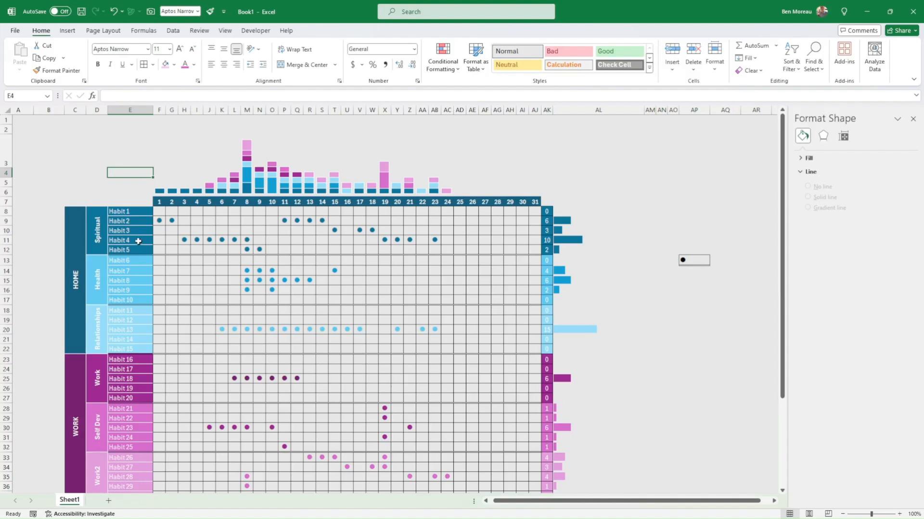
Step: Copy the cell format of Habit 4 to Habit 5 and of Habit 9 to Habit 10 with Format Painter
click(138, 241)
click(56, 70)
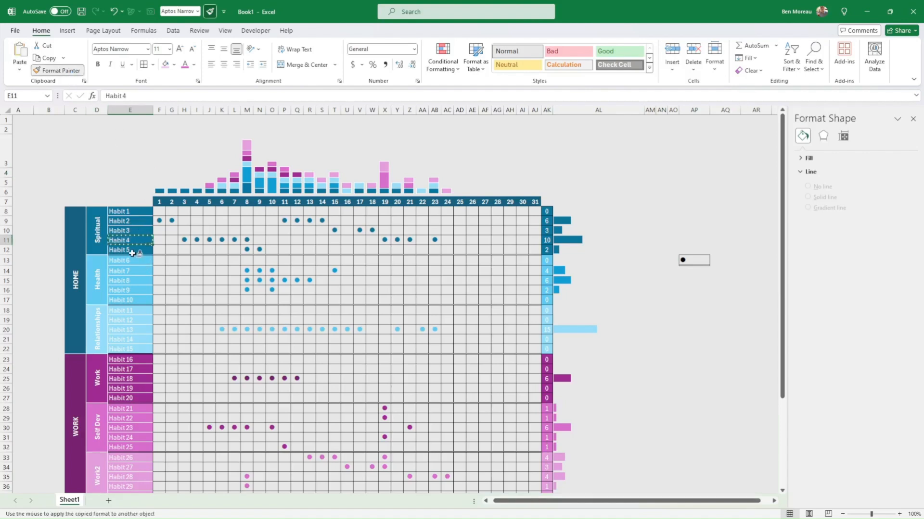
click(132, 252)
click(186, 271)
click(134, 290)
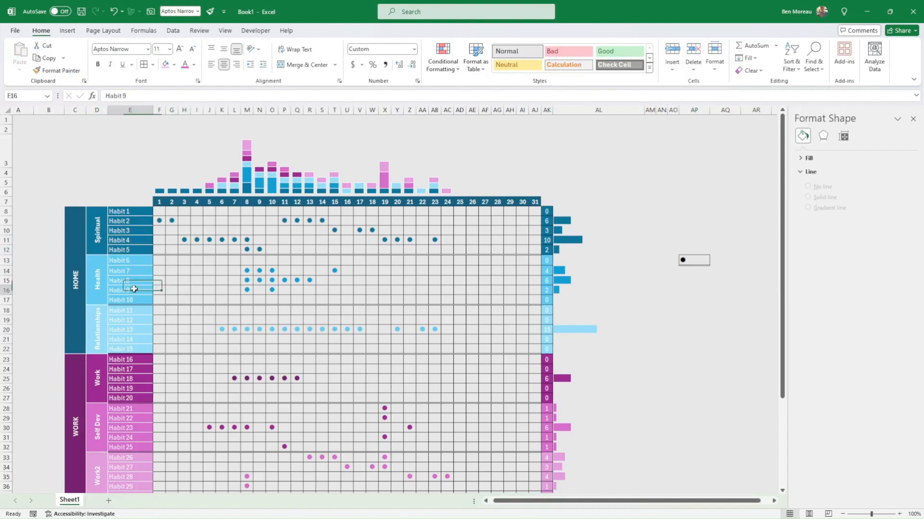
click(56, 70)
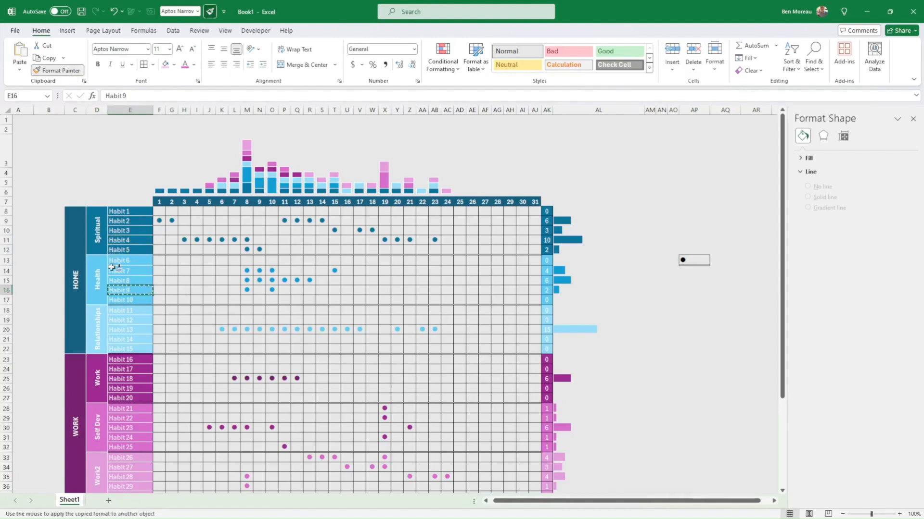
click(128, 300)
Step: Copy the cell format of Habit 14 to Habit 15 and of Habit 19 to Habit 20 with Format Painter
click(132, 341)
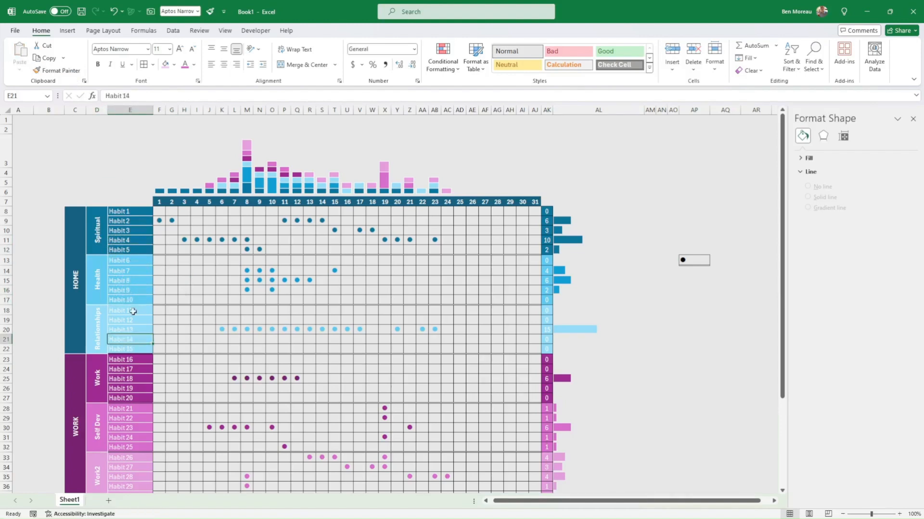
click(57, 70)
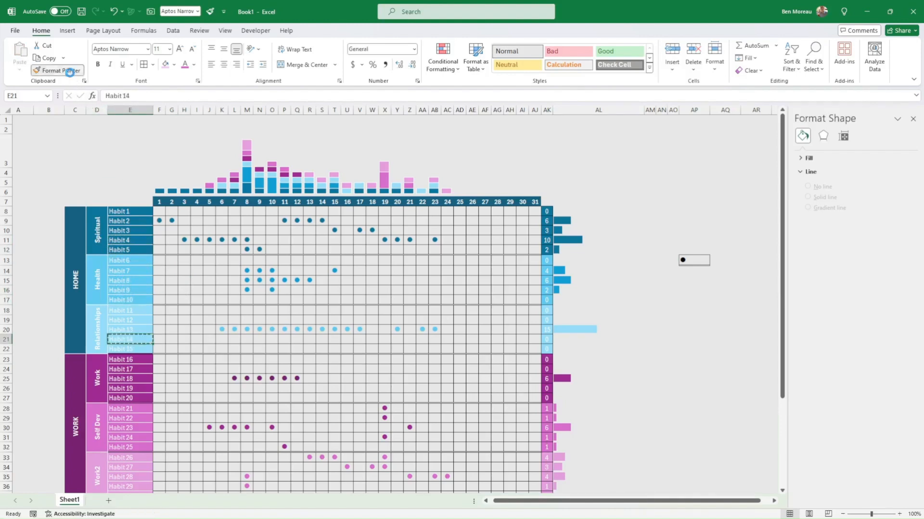
click(126, 349)
click(130, 389)
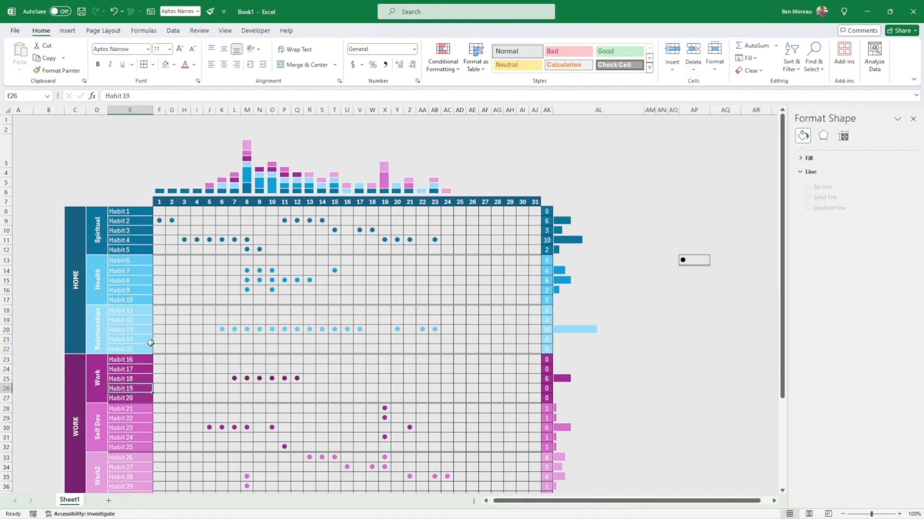
click(56, 70)
click(128, 398)
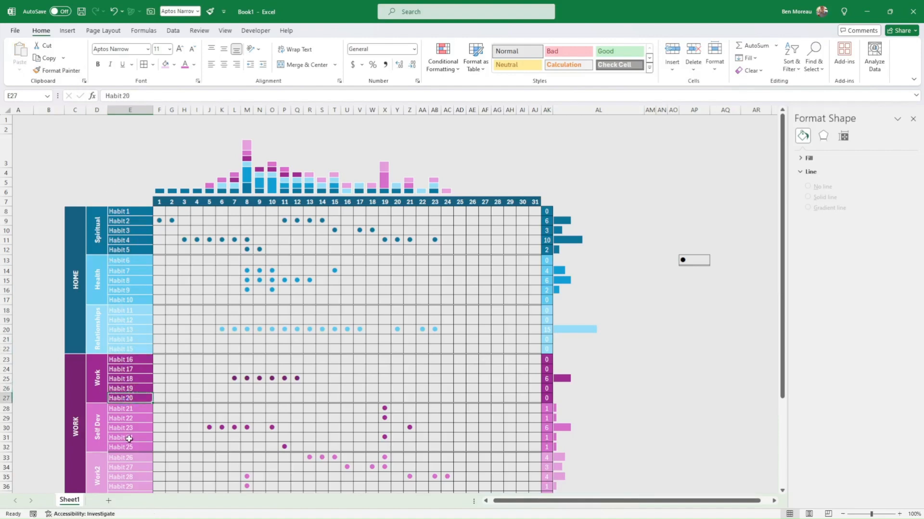
Step: Copy the cell format of Habit 24 to Habit 25 with Format Painter
click(129, 438)
click(56, 70)
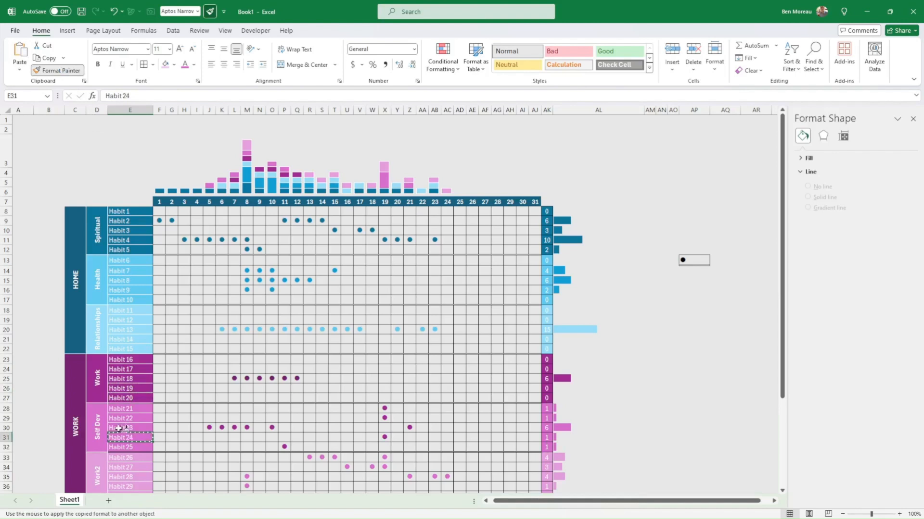
click(126, 448)
scroll(121, 371, down, 2)
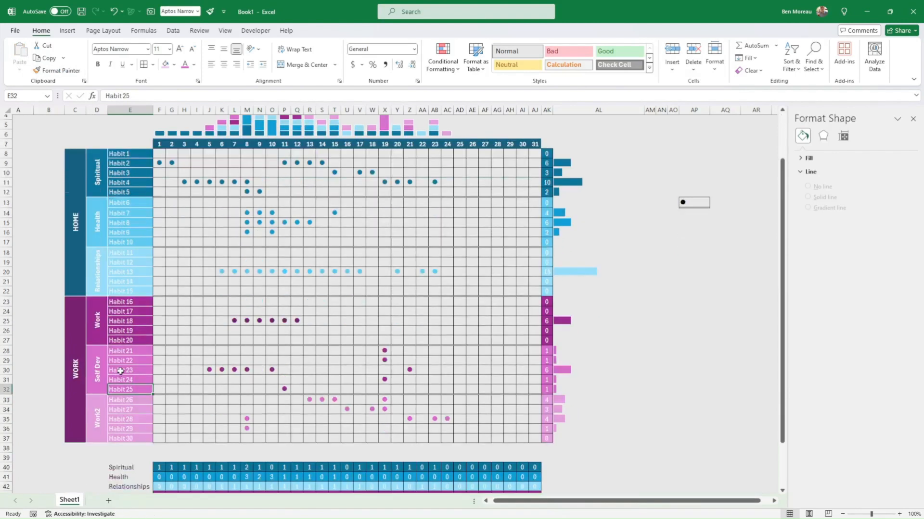
click(183, 361)
scroll(203, 367, up, 2)
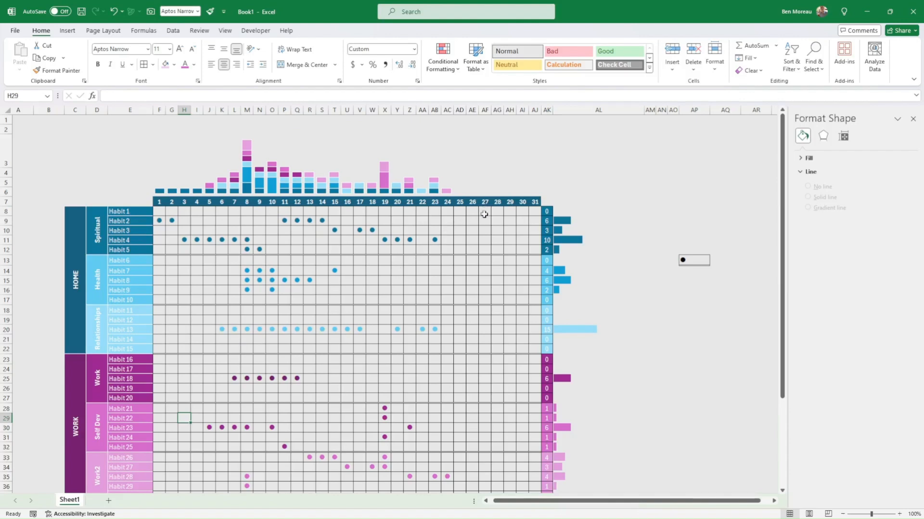
scroll(483, 255, down, 4)
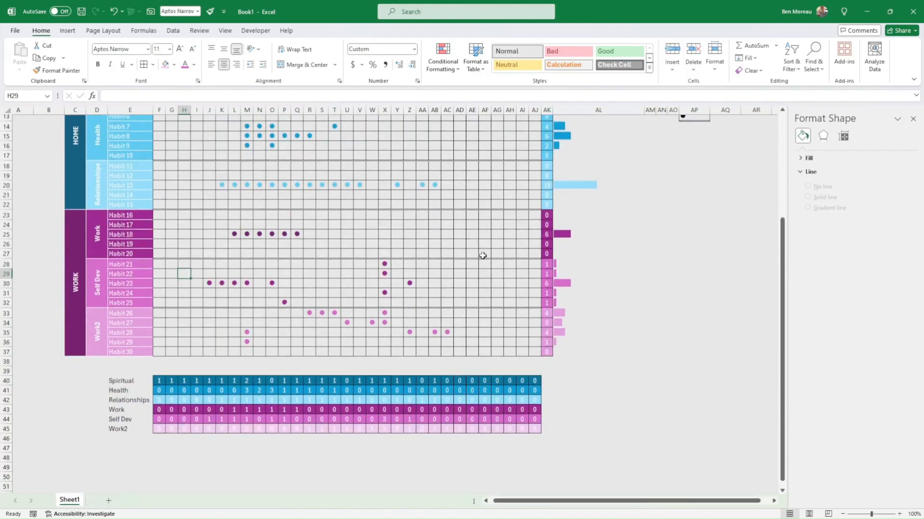
Step: Set the stacked column chart's hidden and empty cell settings to show data in hidden rows and columns
scroll(494, 252, up, 4)
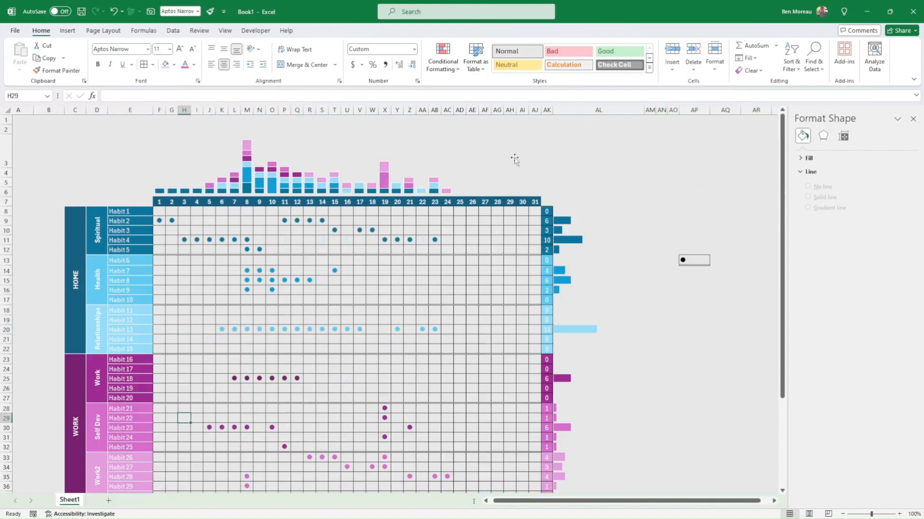
click(343, 159)
right_click(346, 160)
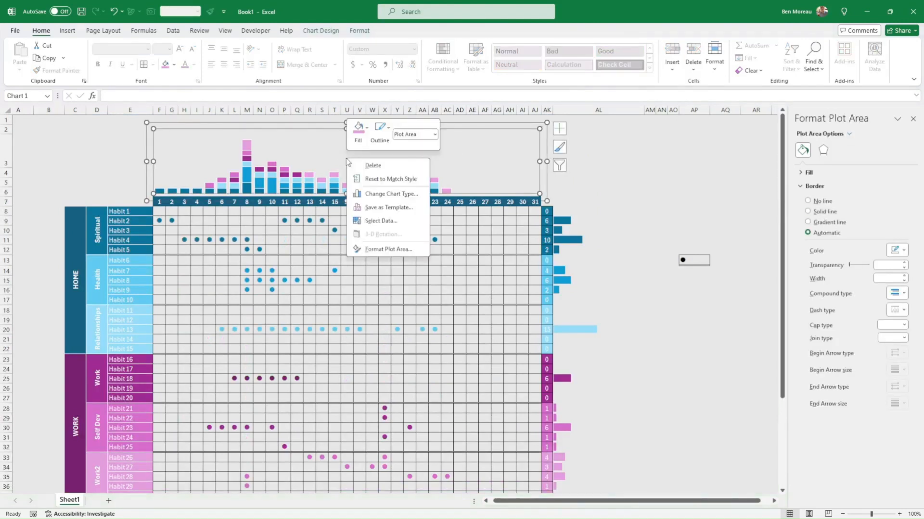
click(376, 222)
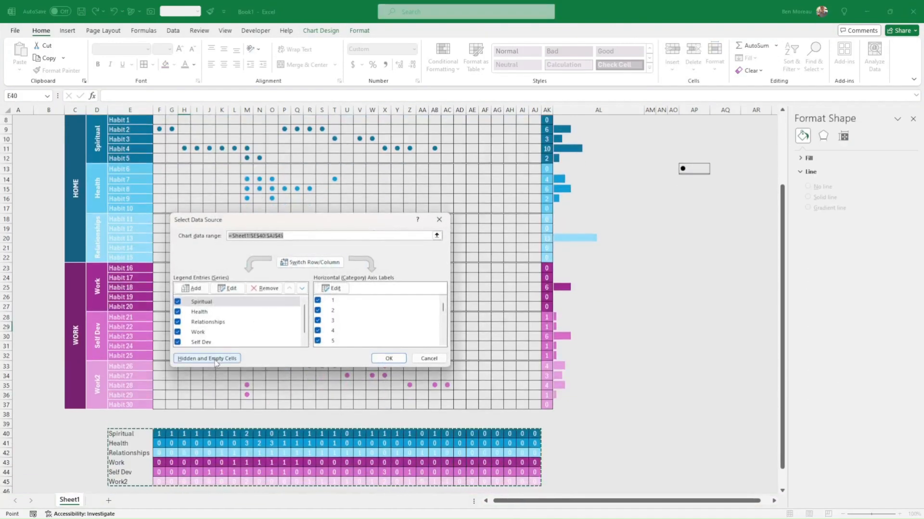
click(216, 359)
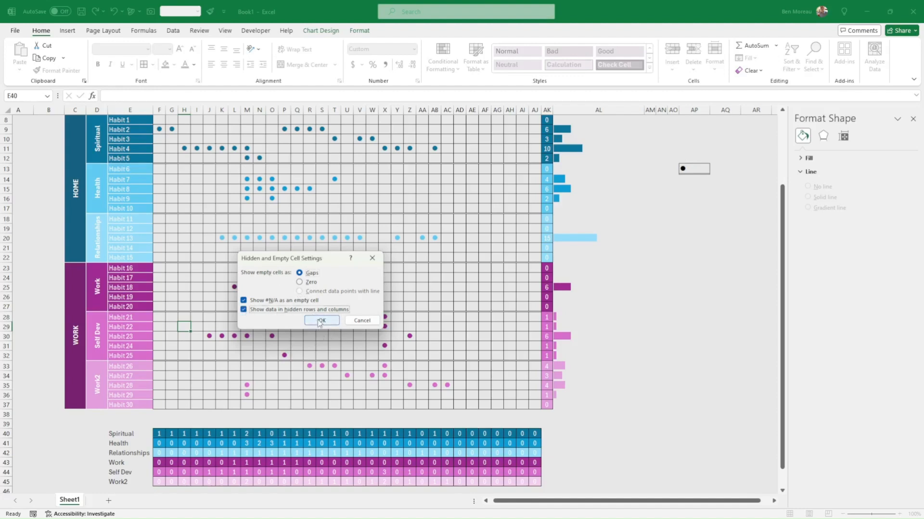
click(321, 320)
click(389, 358)
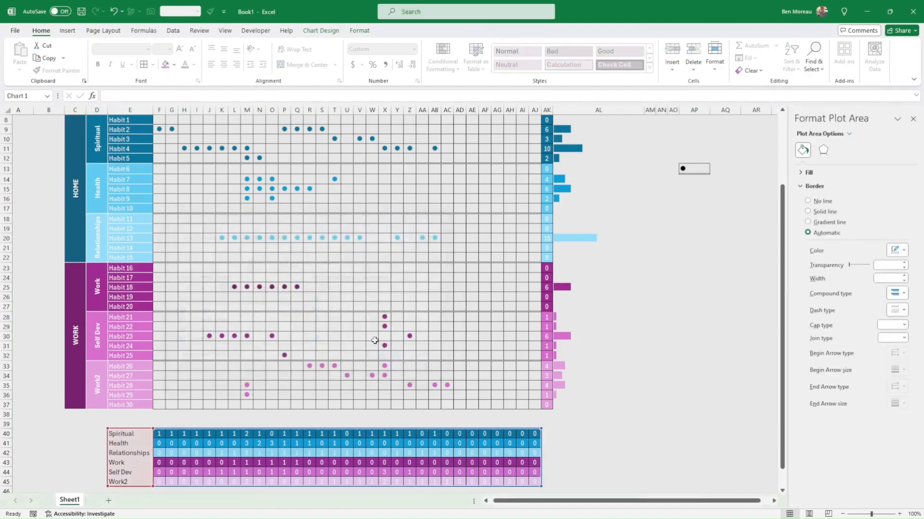
Step: Group rows 40 to 46, which hold the daily category counts, and collapse the group
click(373, 341)
scroll(390, 243, down, 3)
scroll(390, 241, down, 2)
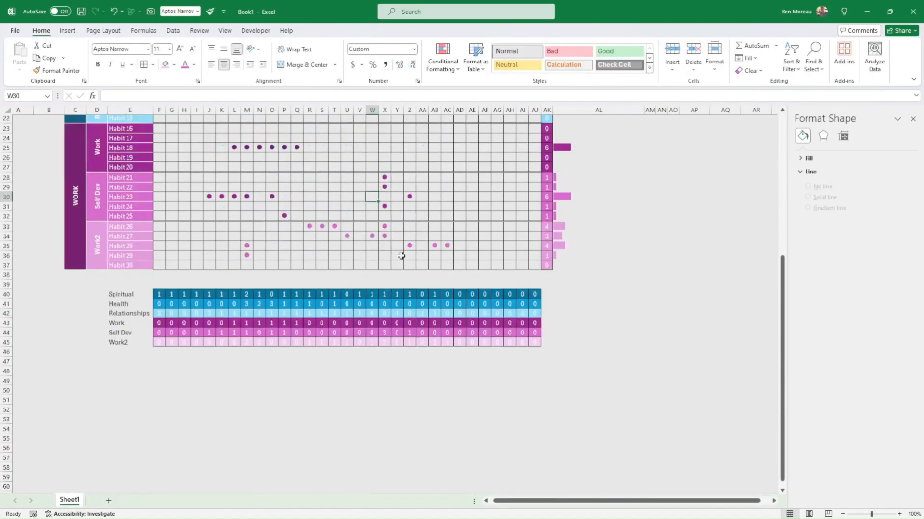
drag(19, 294, 10, 353)
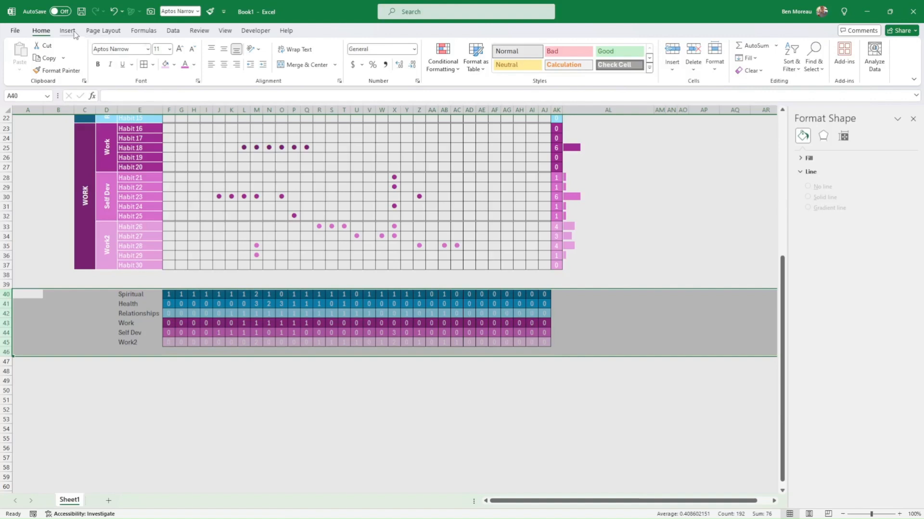
click(169, 30)
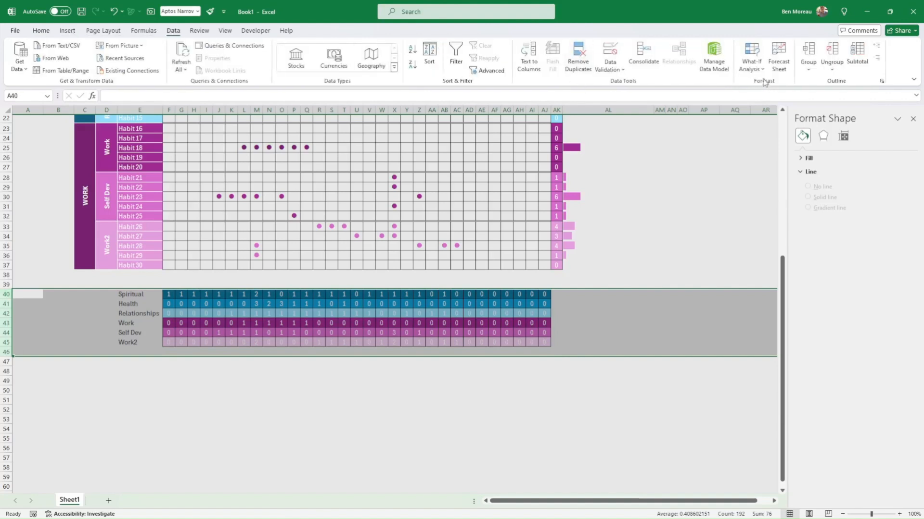
click(808, 53)
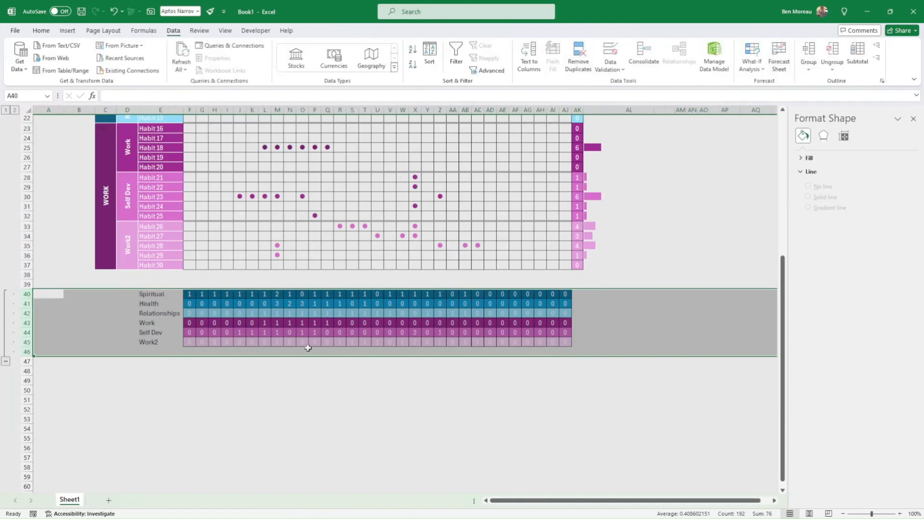
click(6, 362)
Step: Check the stacked column chart and the tracker grid with the category count rows collapsed
scroll(147, 368, up, 7)
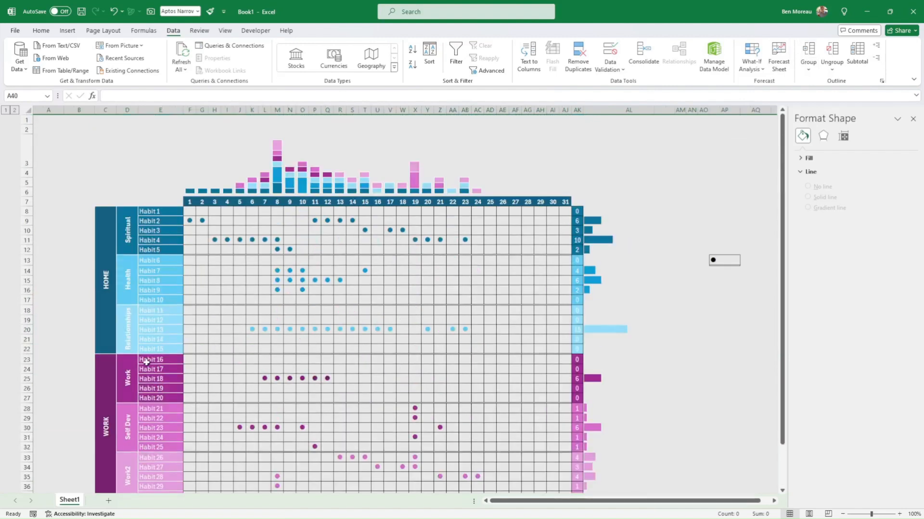
scroll(255, 374, down, 4)
scroll(48, 389, up, 3)
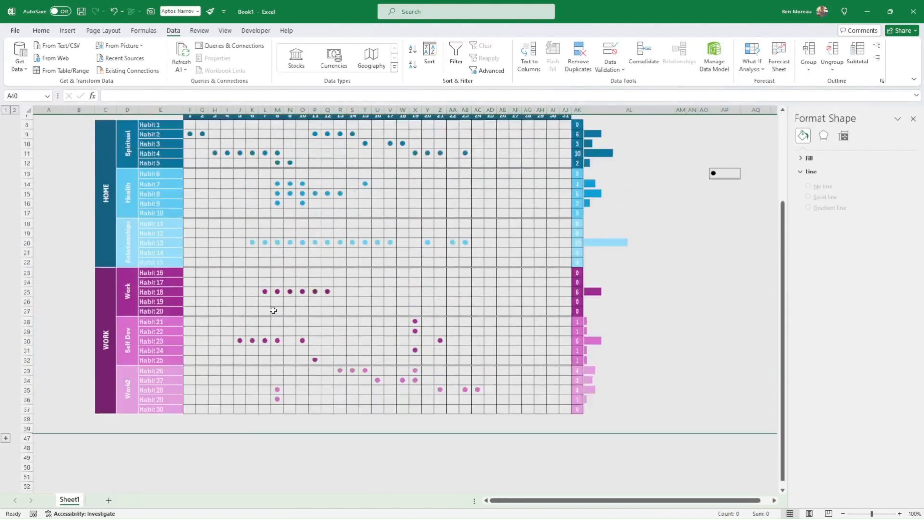
scroll(323, 154, up, 1)
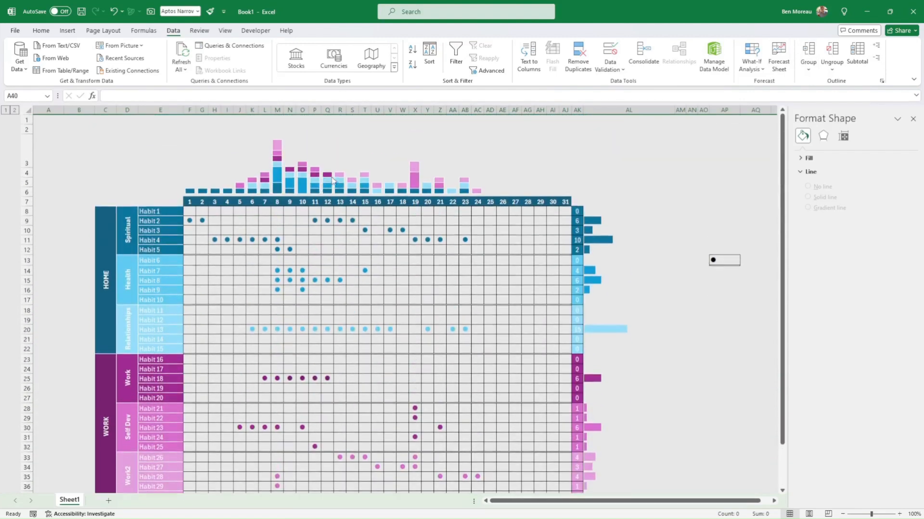
mouse_move(352, 192)
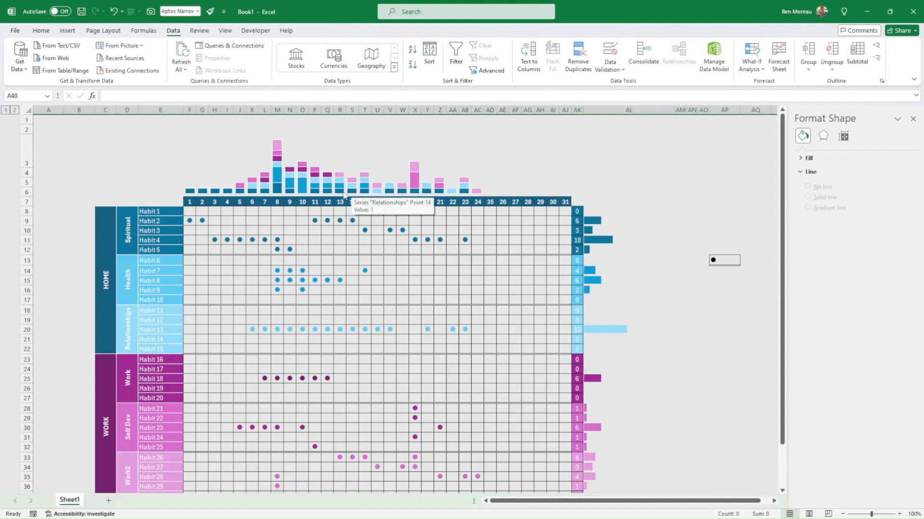
scroll(319, 231, down, 3)
scroll(350, 261, up, 3)
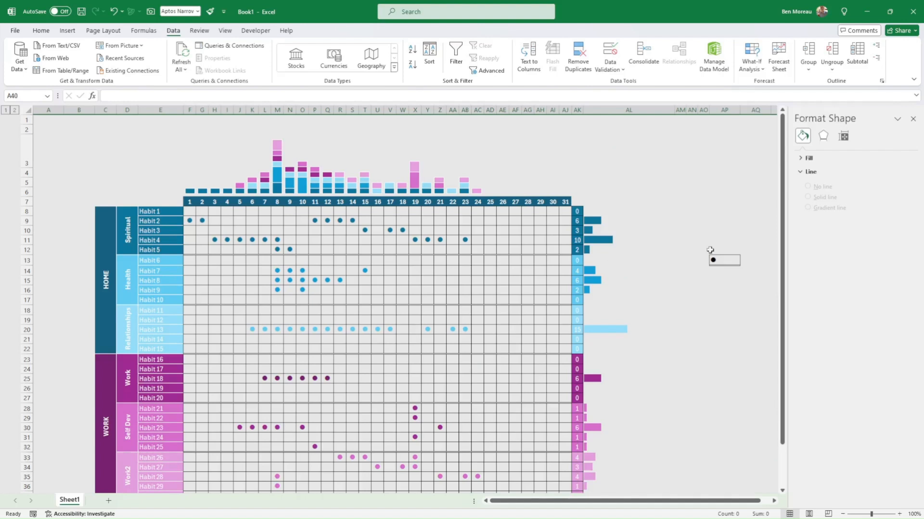
Step: Clear the bullet cell AP13 and its border by filling the empty cell AP11 down to AP15
click(724, 242)
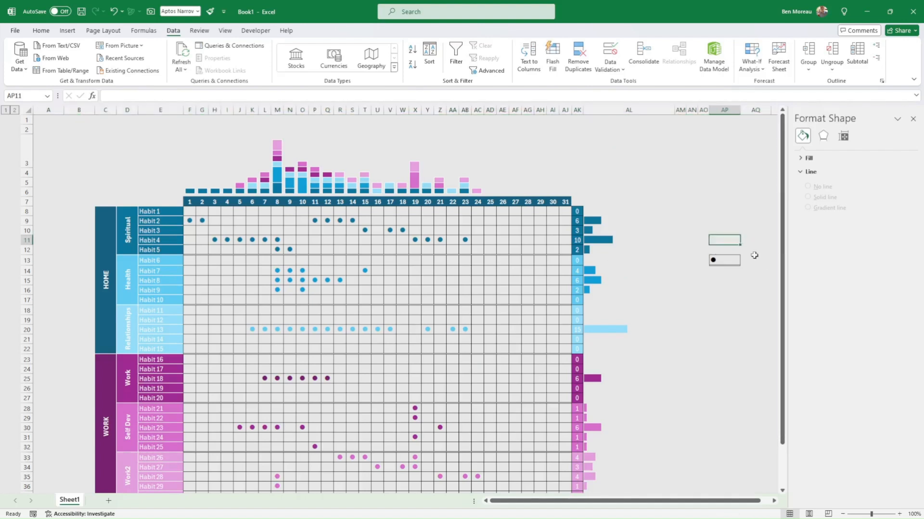
drag(741, 245, 740, 285)
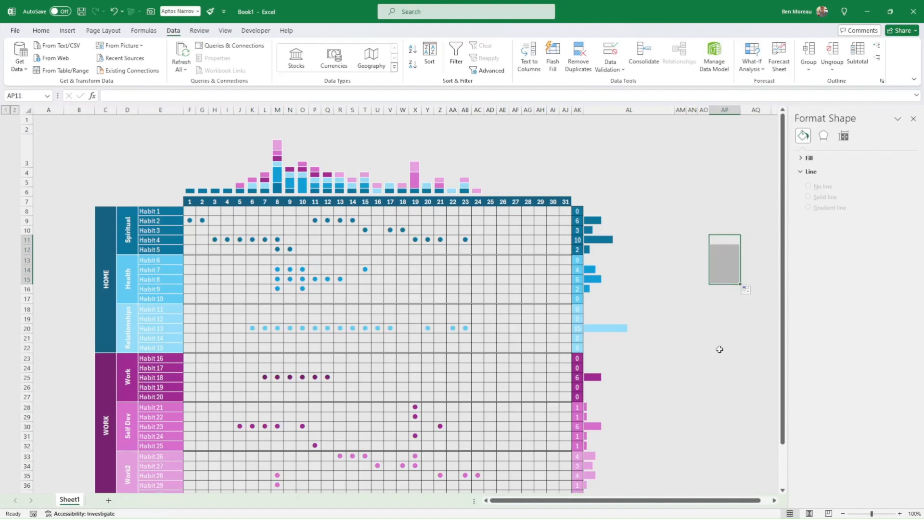
click(638, 386)
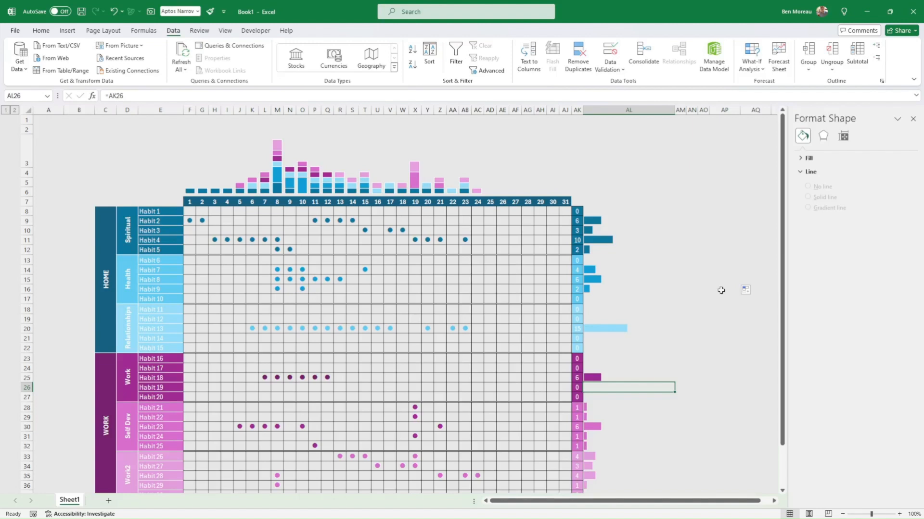
Step: Expand the grouped count rows and total the Spiritual counts F40:AJ40 in AK40 with AutoSum
scroll(668, 274, down, 2)
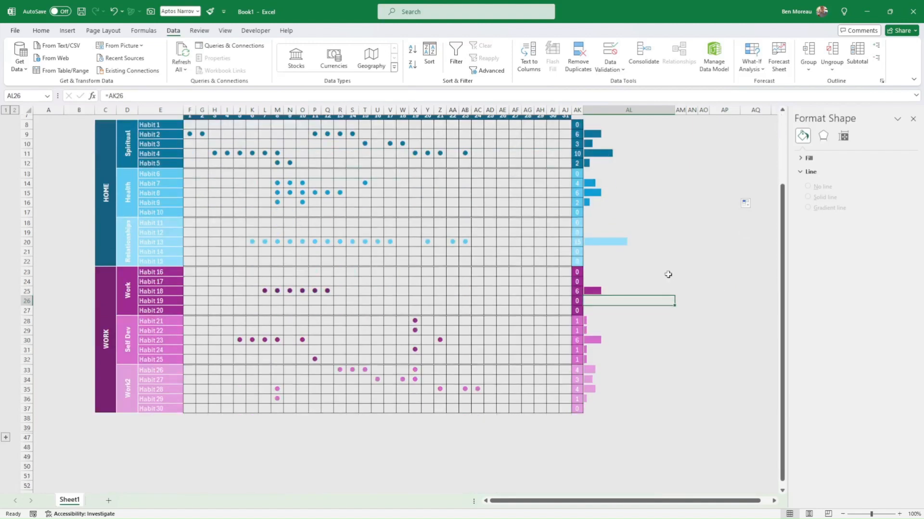
scroll(668, 275, down, 2)
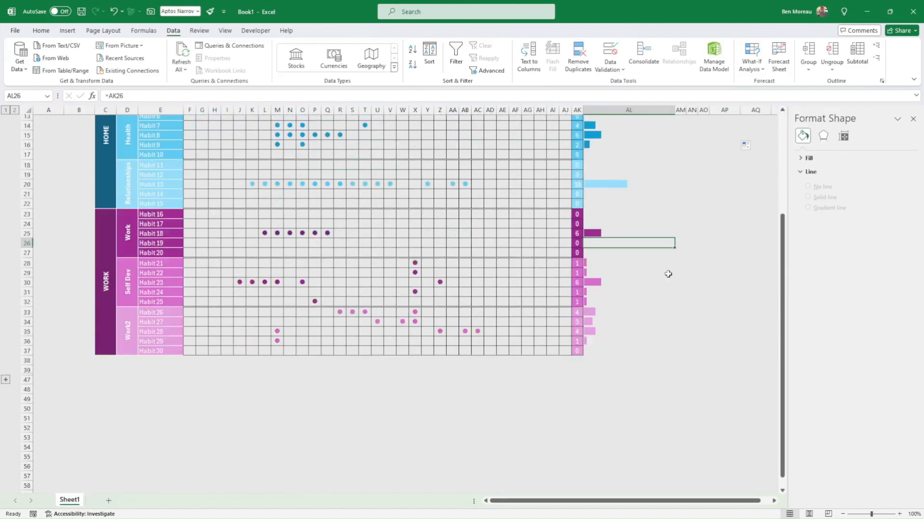
click(5, 378)
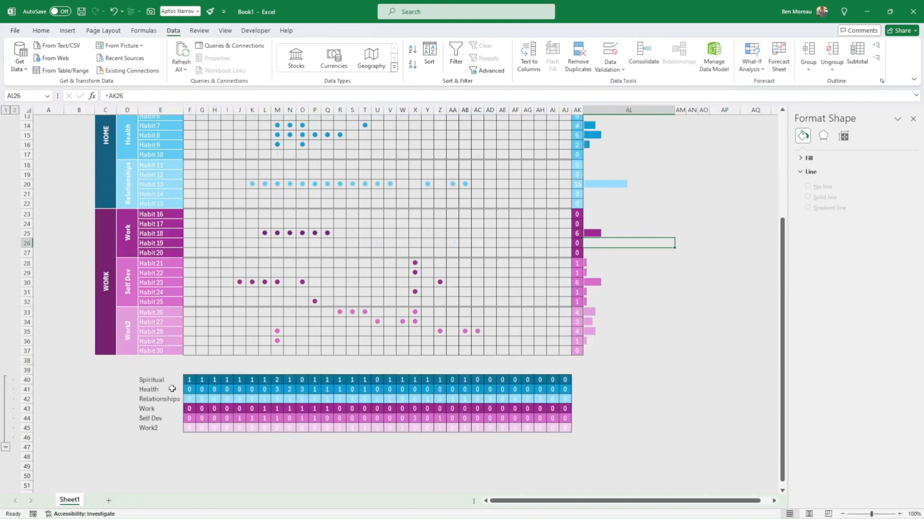
click(592, 376)
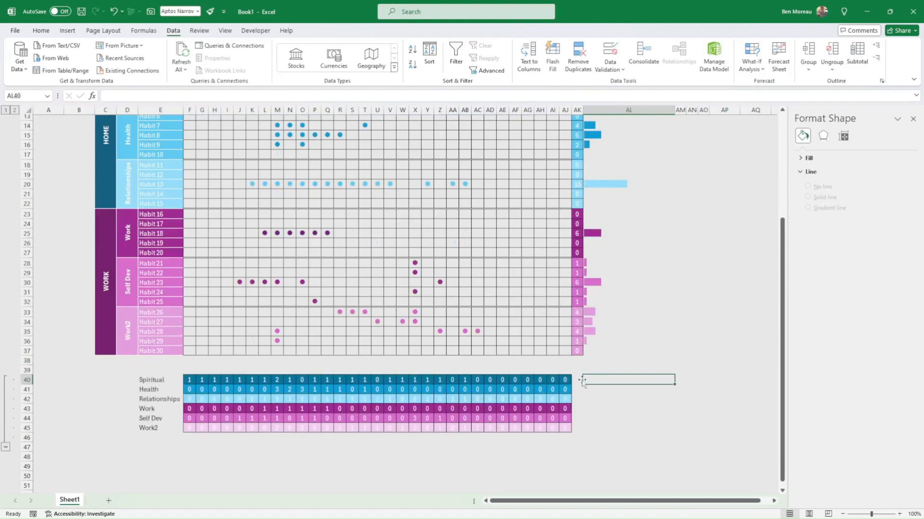
click(579, 379)
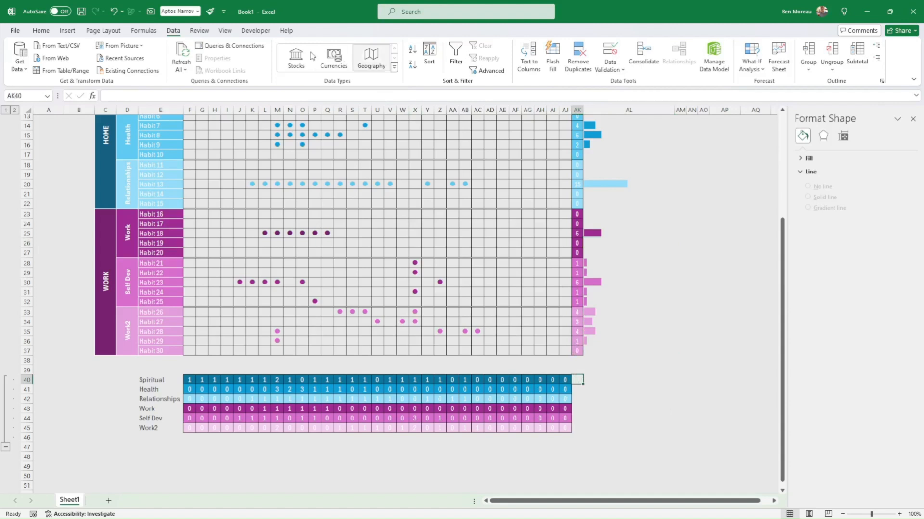
click(40, 31)
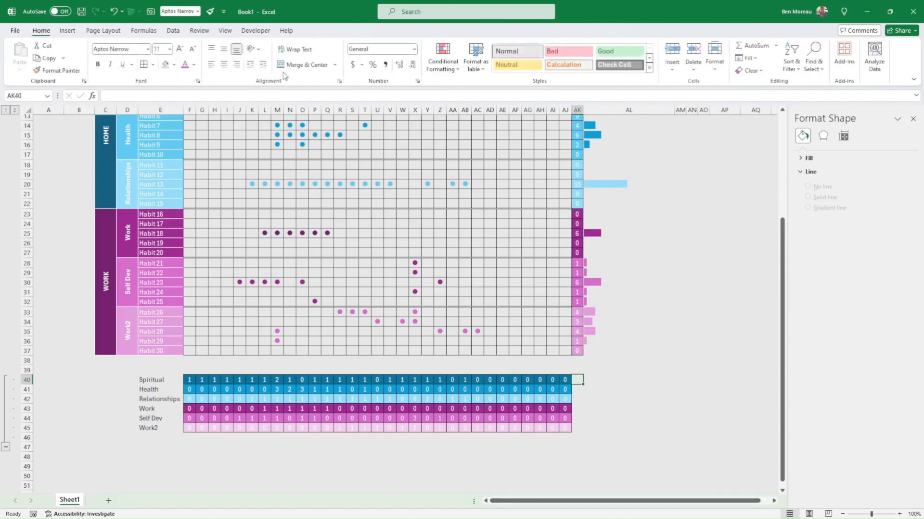
click(744, 45)
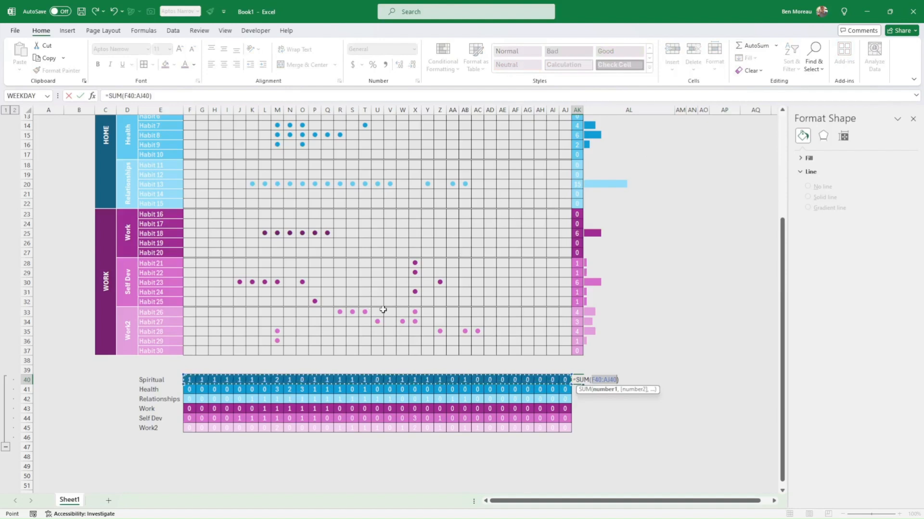
key(Return)
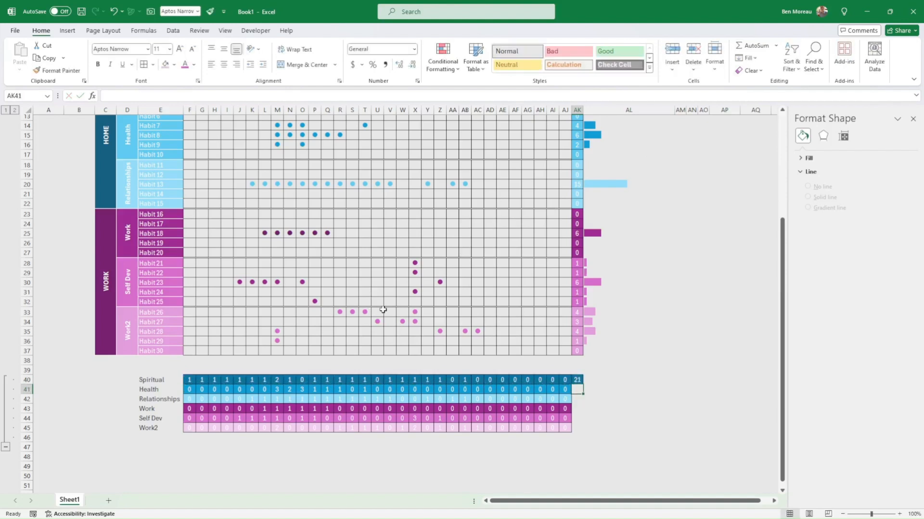
Step: Fill the Spiritual total formula from AK40 down to AK45 for the other categories
click(576, 379)
drag(582, 386, 585, 432)
click(601, 431)
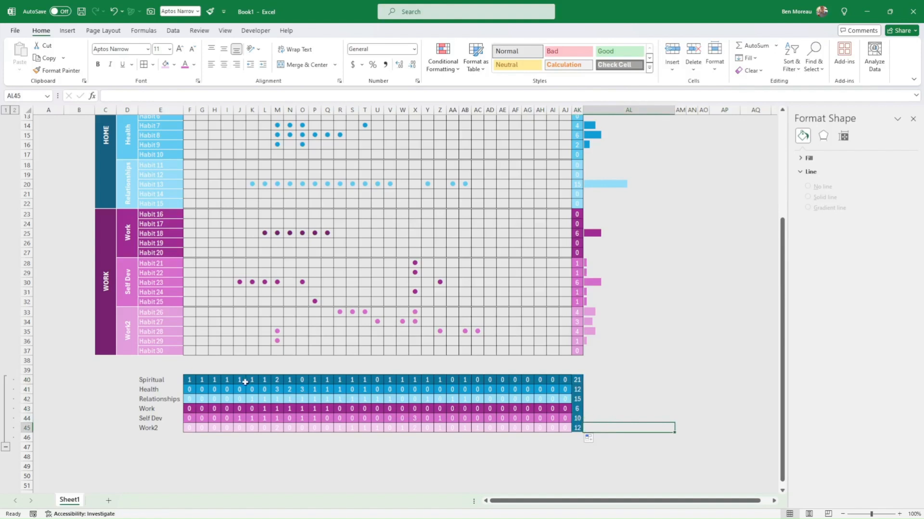
Step: Insert the recommended pie chart from the category names in E40:E45 and the totals in AK40:AK45
drag(146, 383, 152, 426)
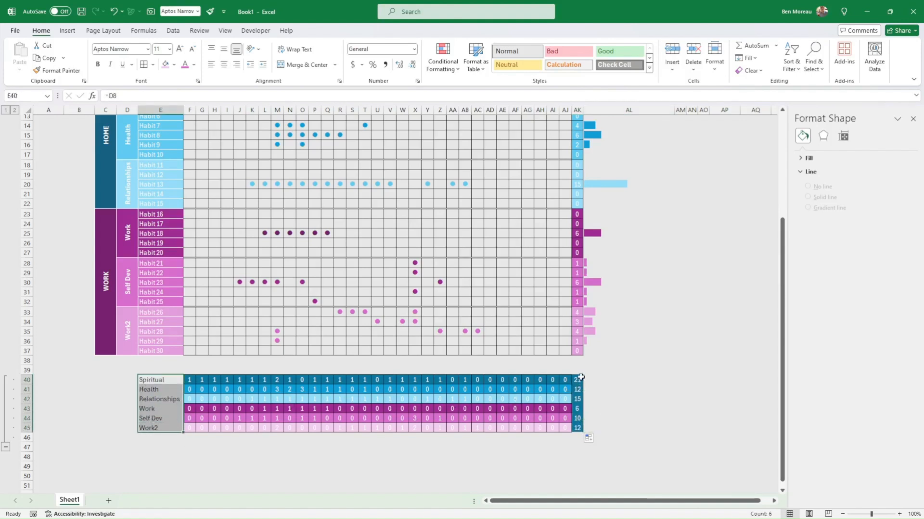
ctrl+drag(577, 380, 577, 428)
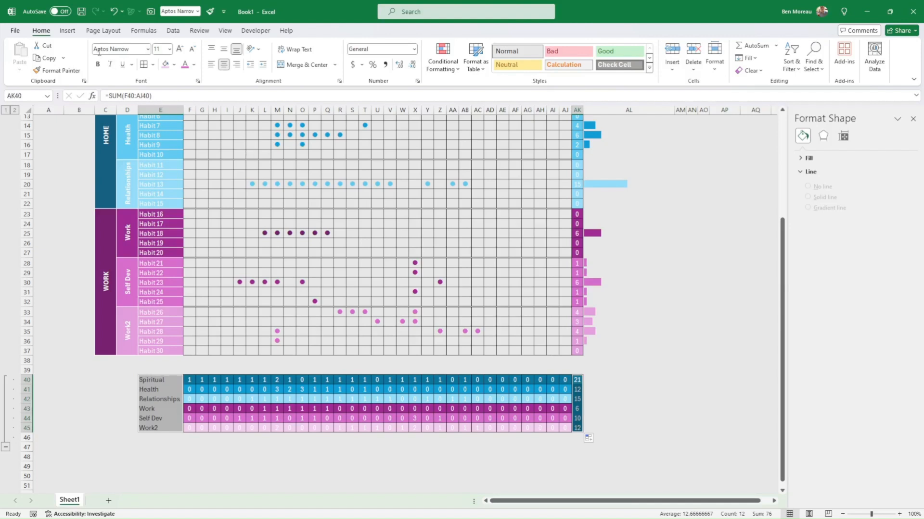
click(67, 30)
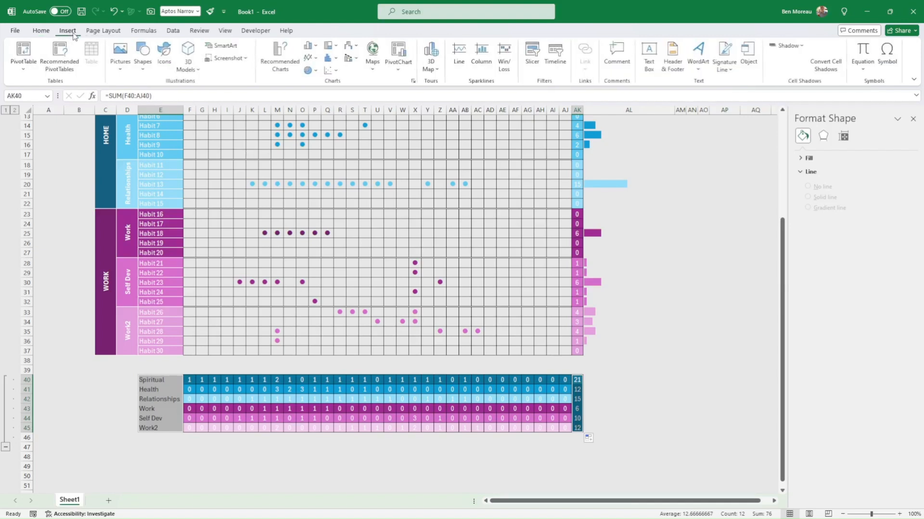
click(274, 56)
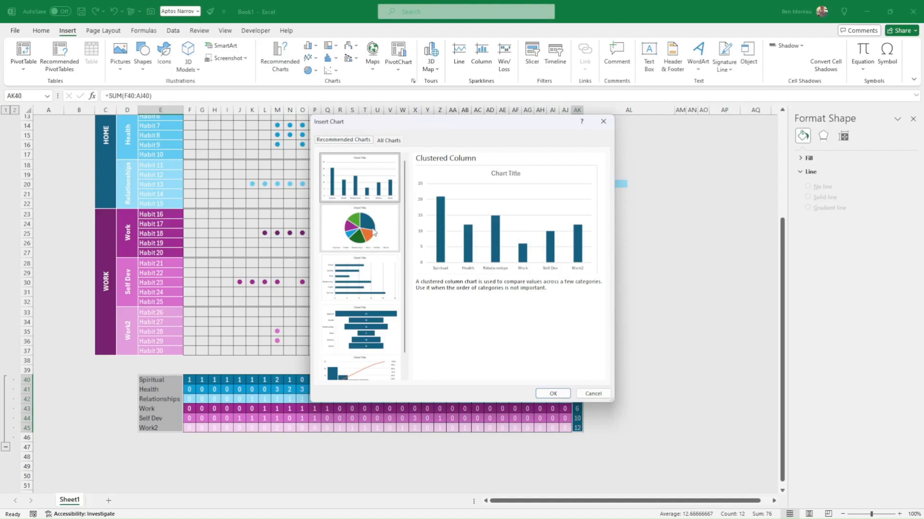
click(374, 234)
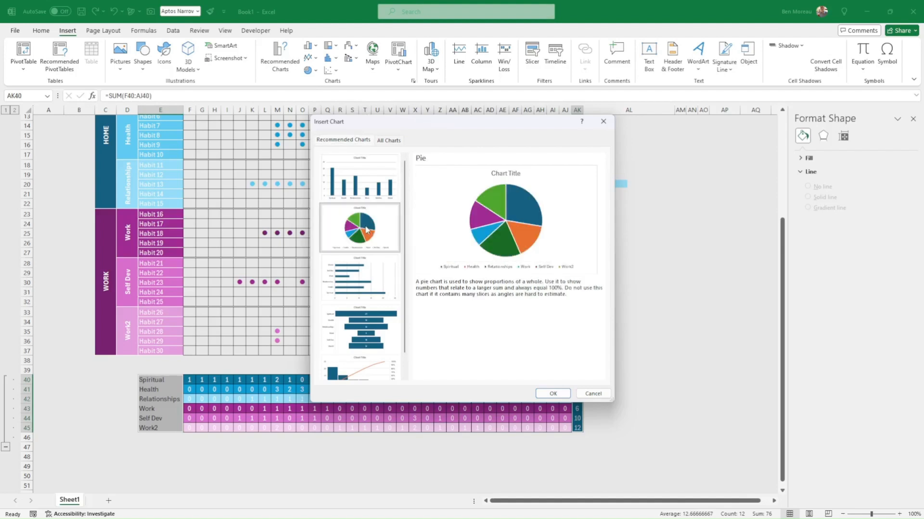
click(560, 395)
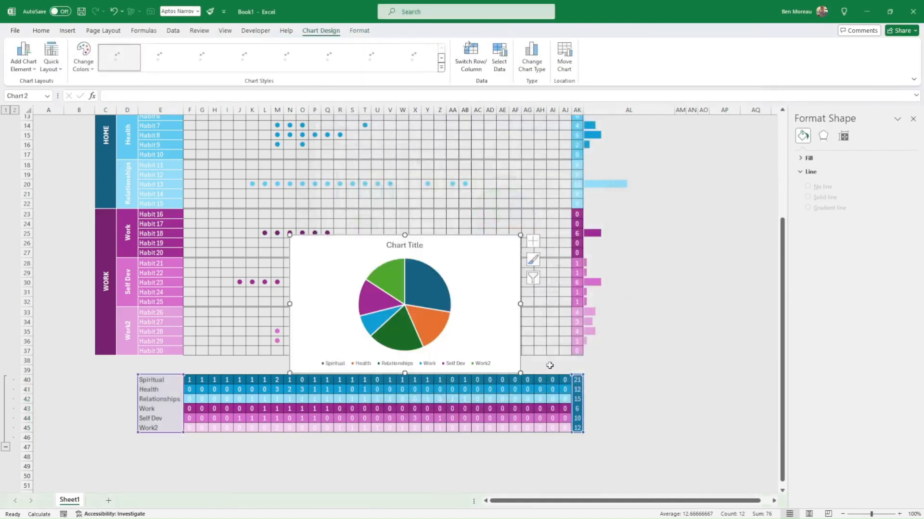
Step: Make the pie chart narrower and taller and move it up clear of the category count rows
drag(520, 373, 497, 385)
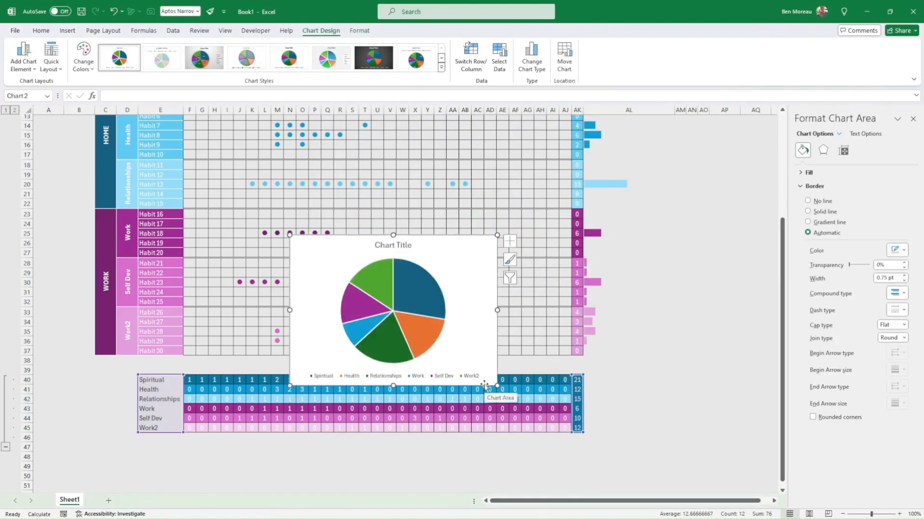
drag(485, 380, 477, 321)
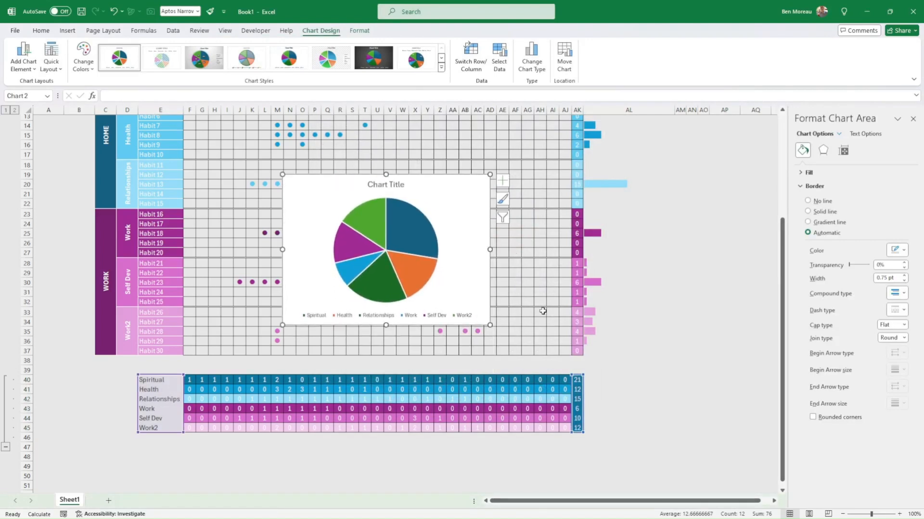
scroll(544, 310, up, 4)
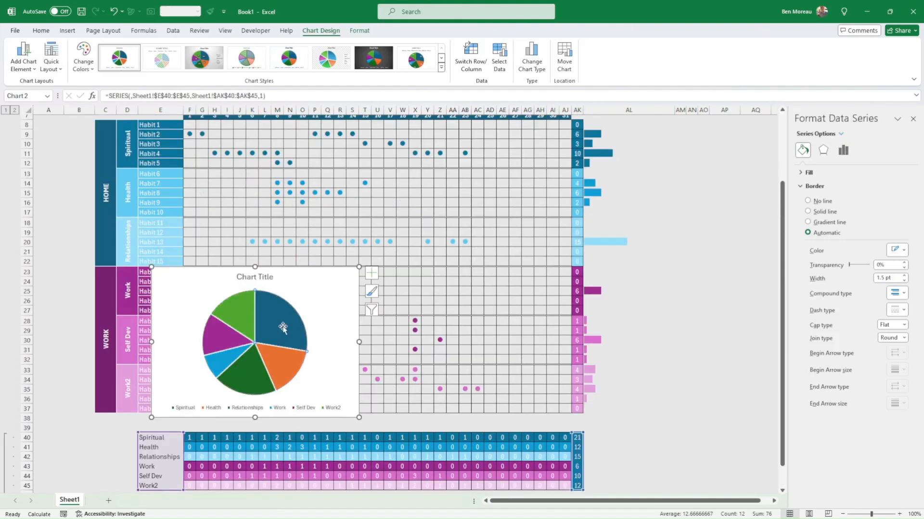
Step: Fill only the Spiritual slice of the pie chart with the dark teal theme colour
click(282, 327)
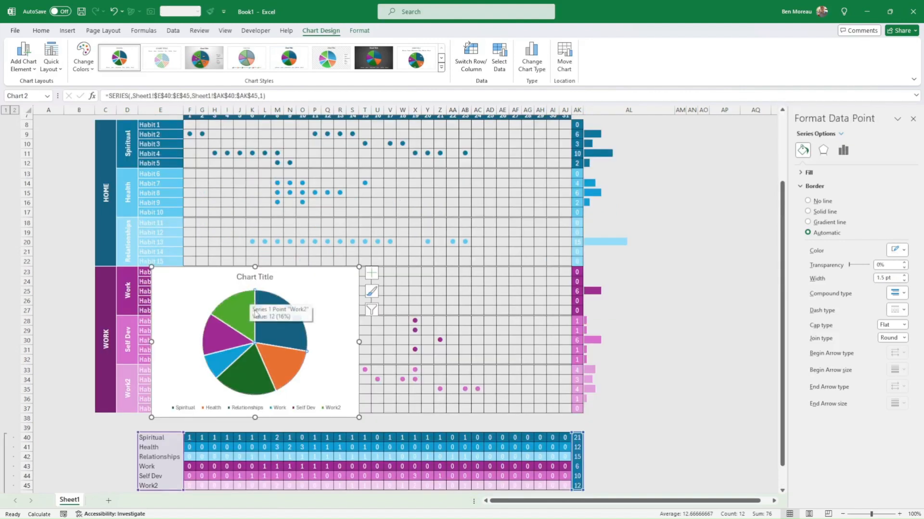
click(414, 350)
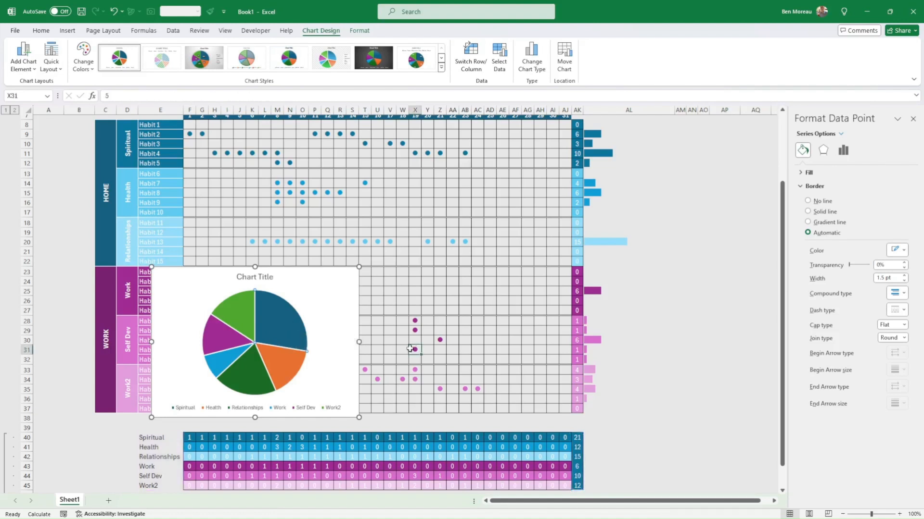
click(295, 327)
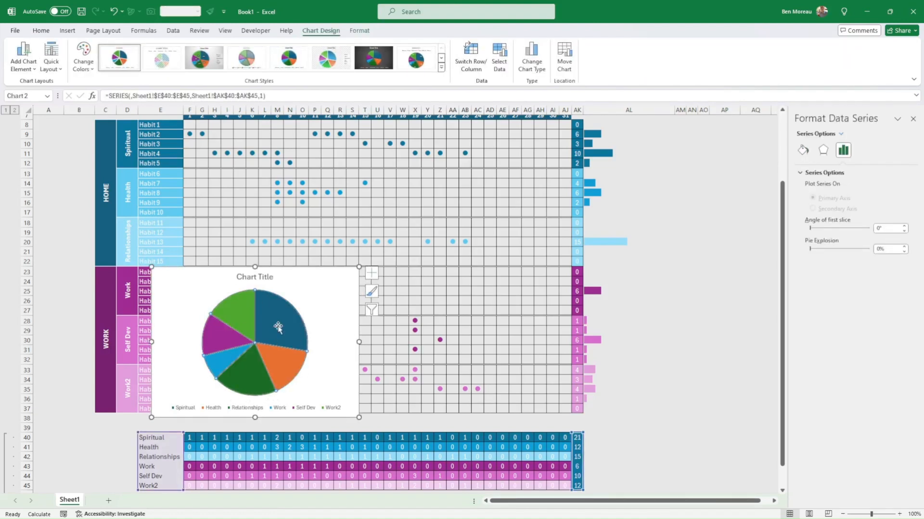
click(278, 327)
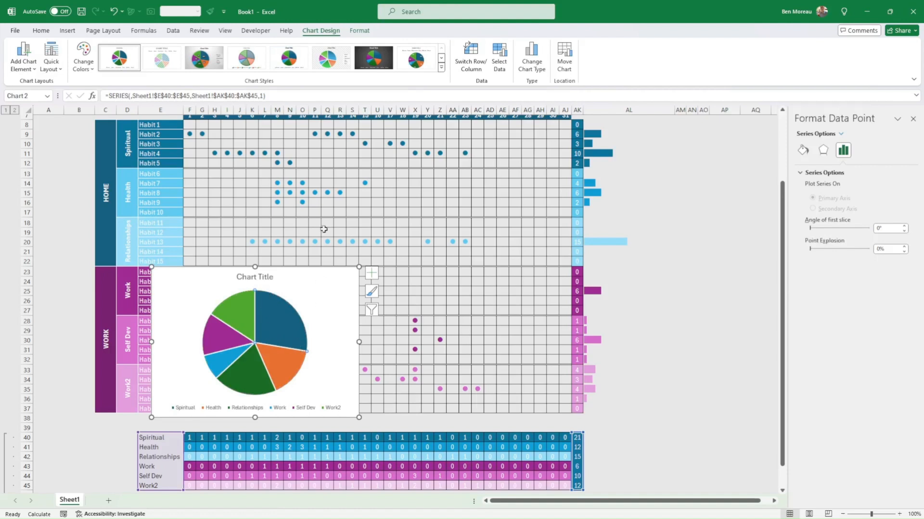
click(41, 30)
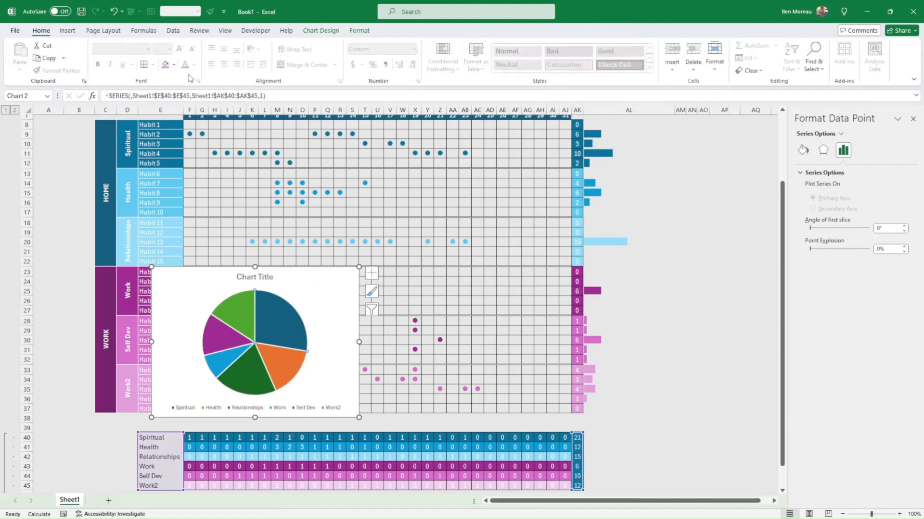
click(175, 65)
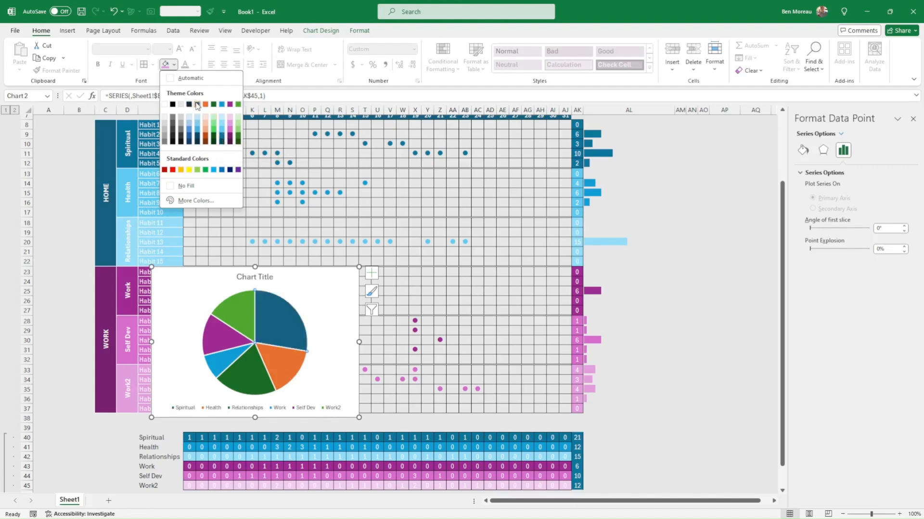
click(197, 104)
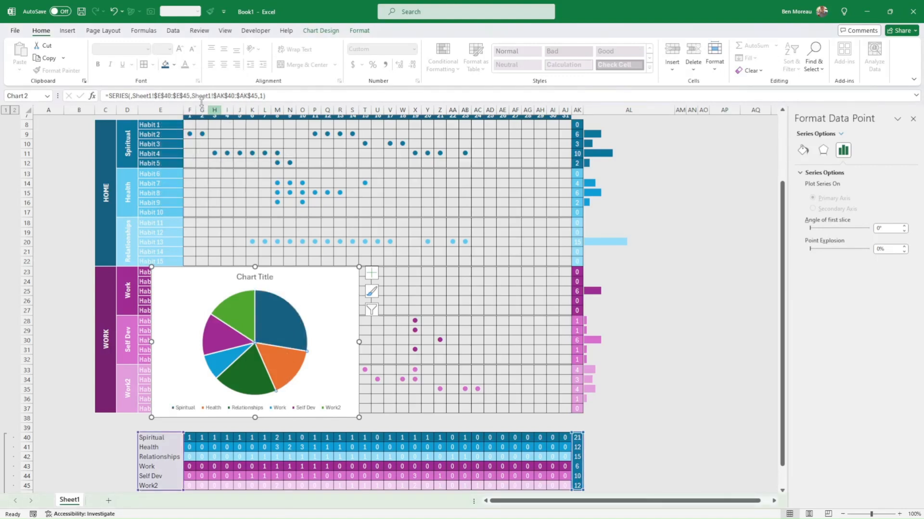
Step: Fill the Health slice with blue and the Relationships slice with light blue from the theme colours
click(174, 65)
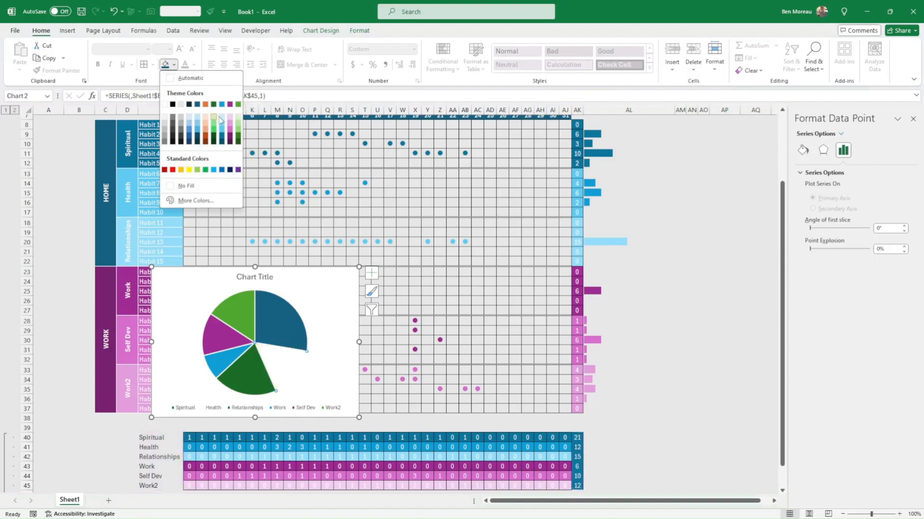
click(257, 310)
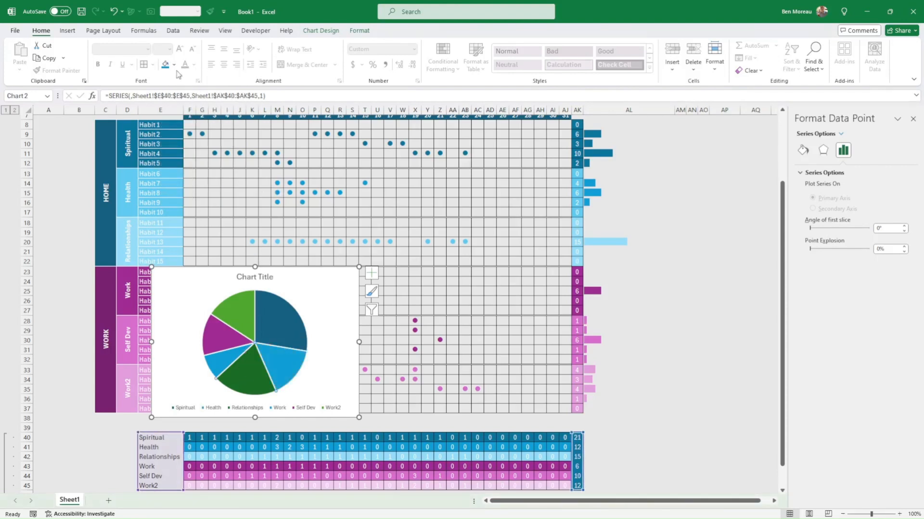
click(174, 64)
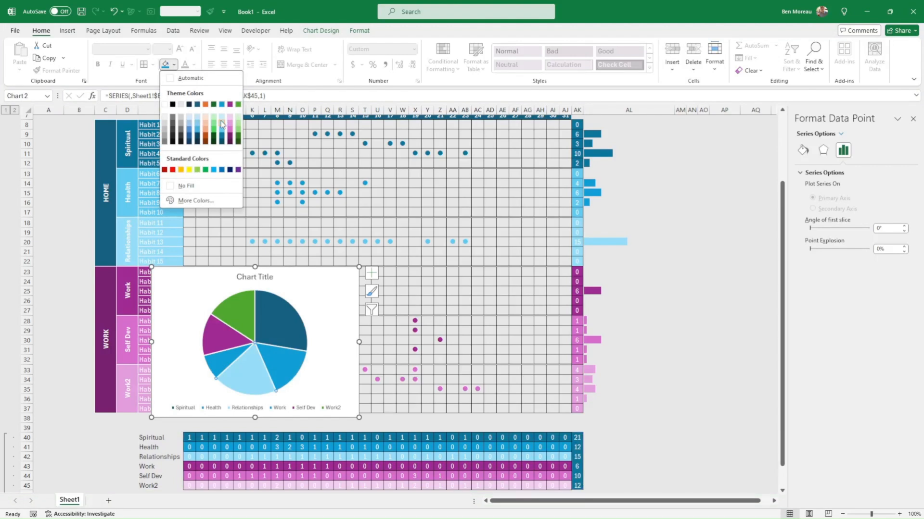
click(222, 124)
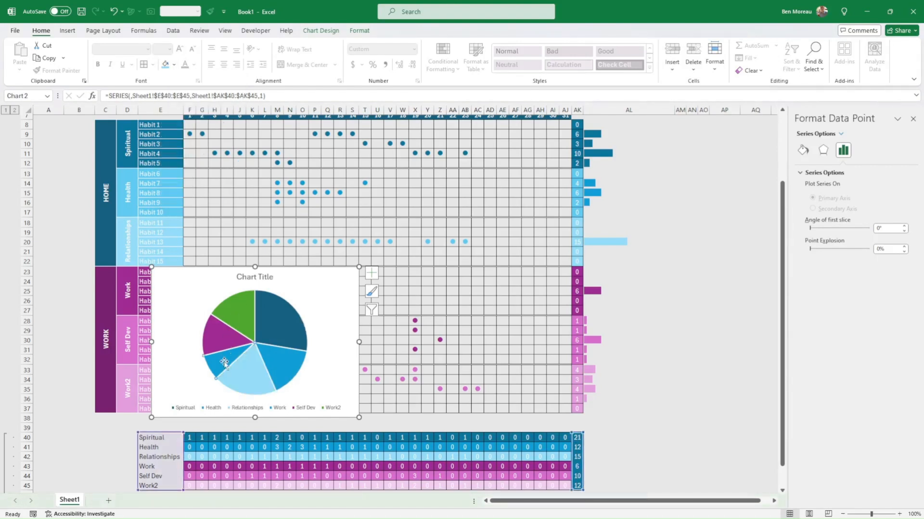
Step: Fill the Work slice with dark purple and the Self Dev slice with medium pink from the theme colours
click(174, 64)
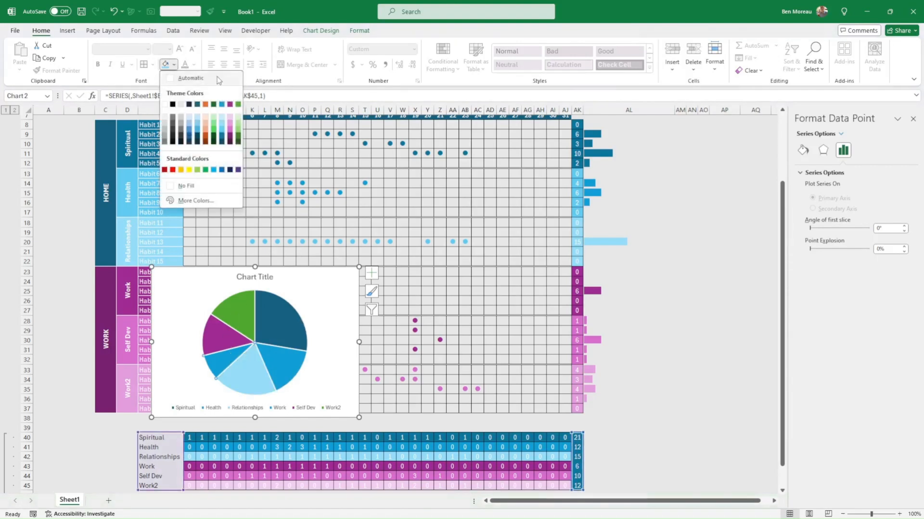
click(230, 142)
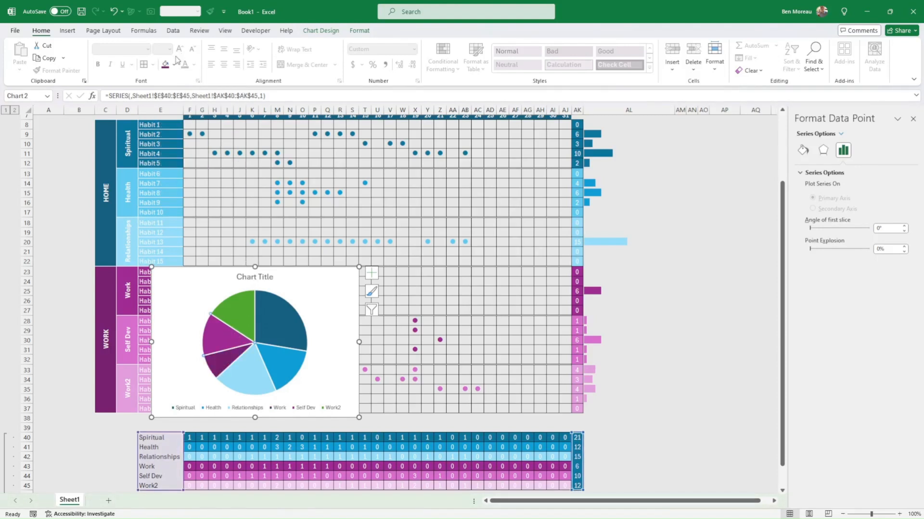
click(174, 65)
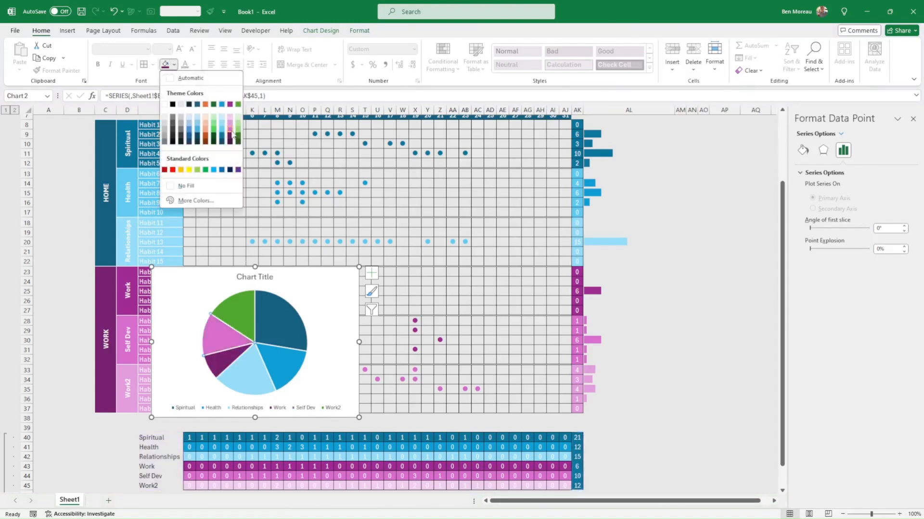
click(232, 135)
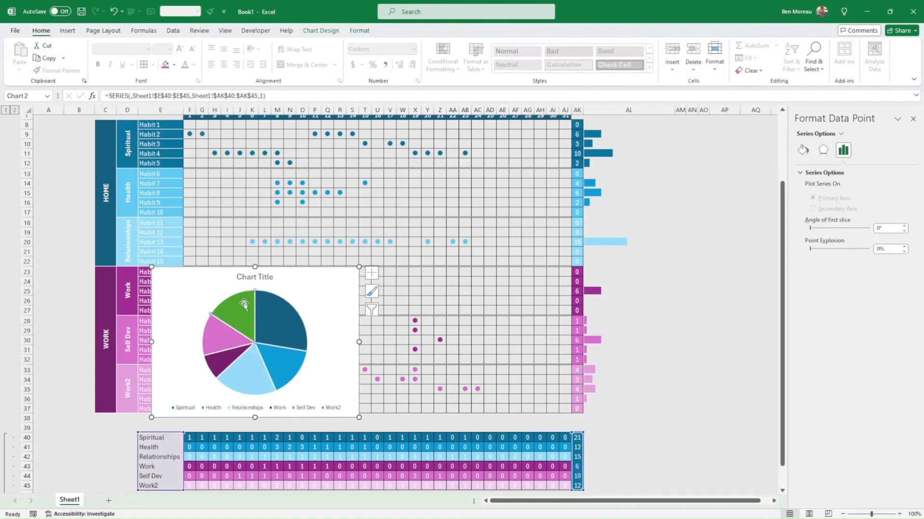
Step: Fill the Work2 slice of the pie chart with the light pink theme colour
click(174, 64)
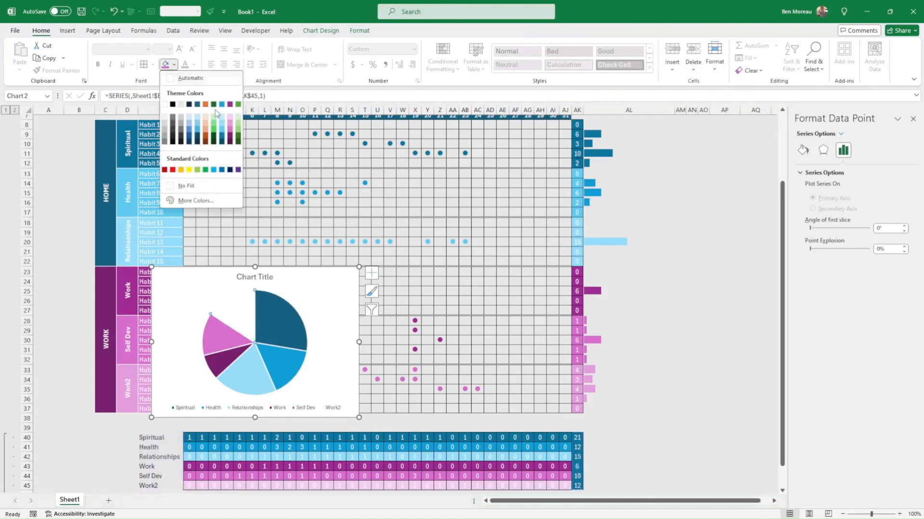
click(231, 121)
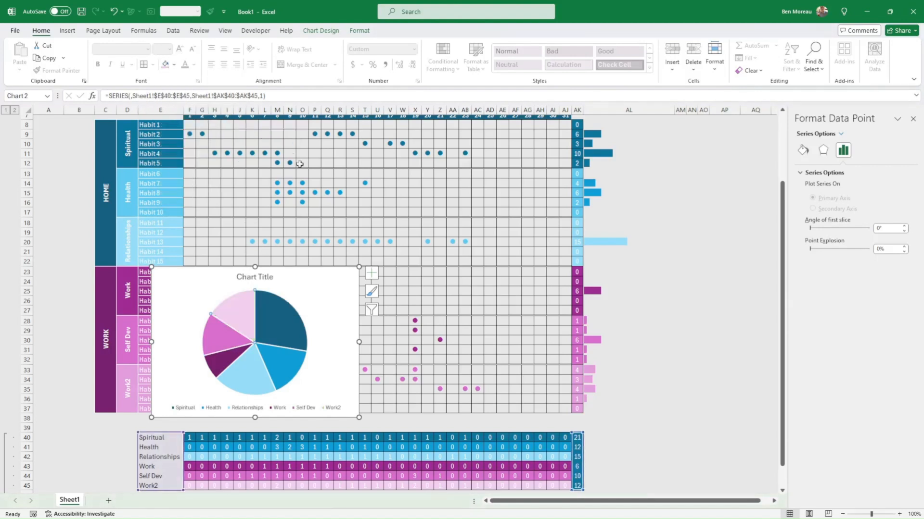
click(340, 193)
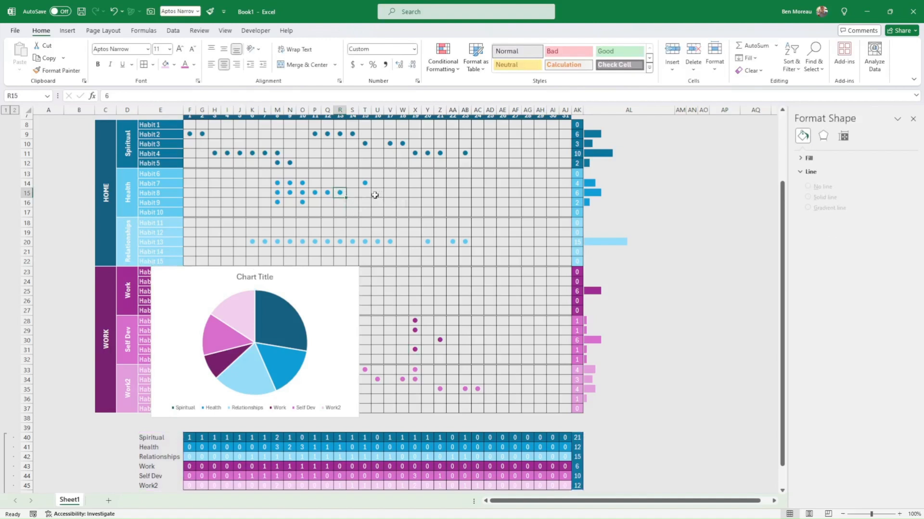
Step: Delete the legend and the title from the pie chart
click(351, 414)
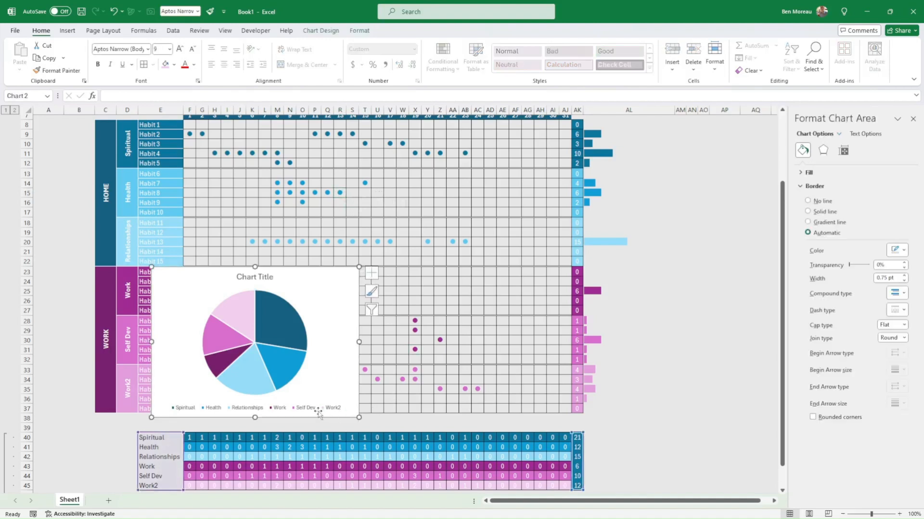
click(319, 409)
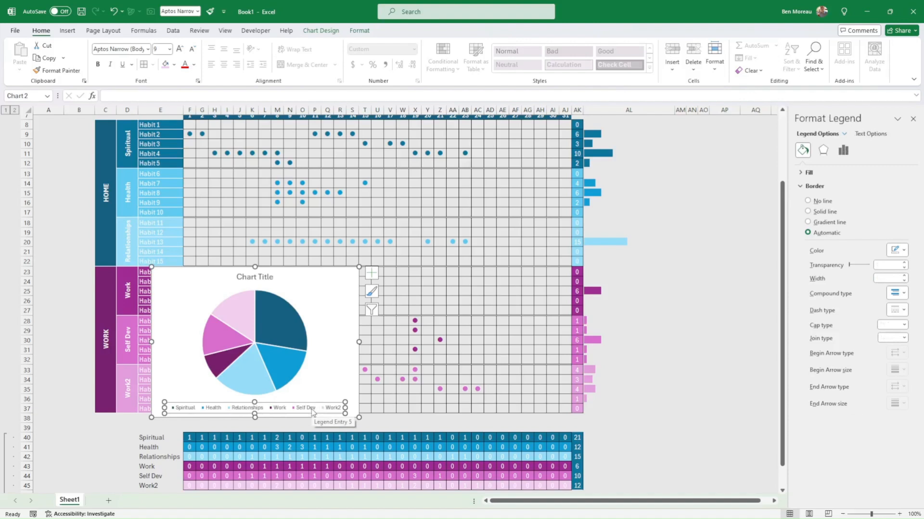
click(479, 374)
click(318, 409)
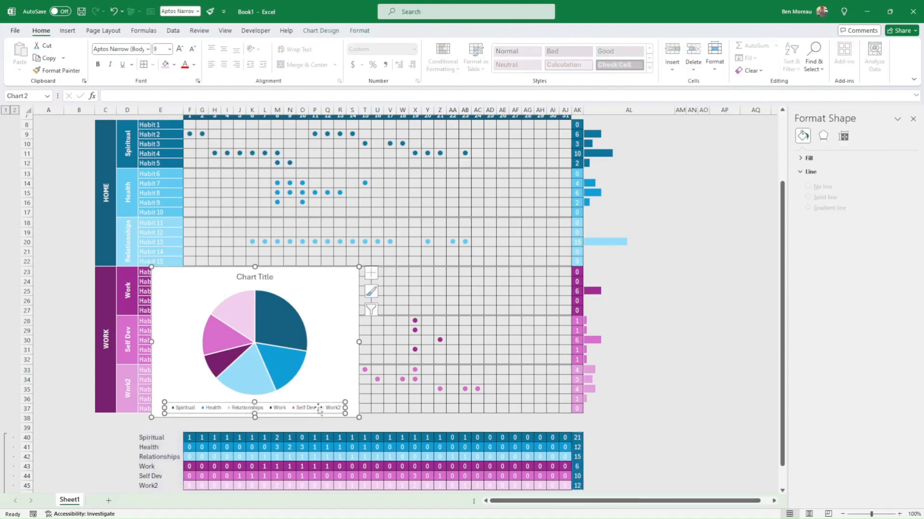
key(Delete)
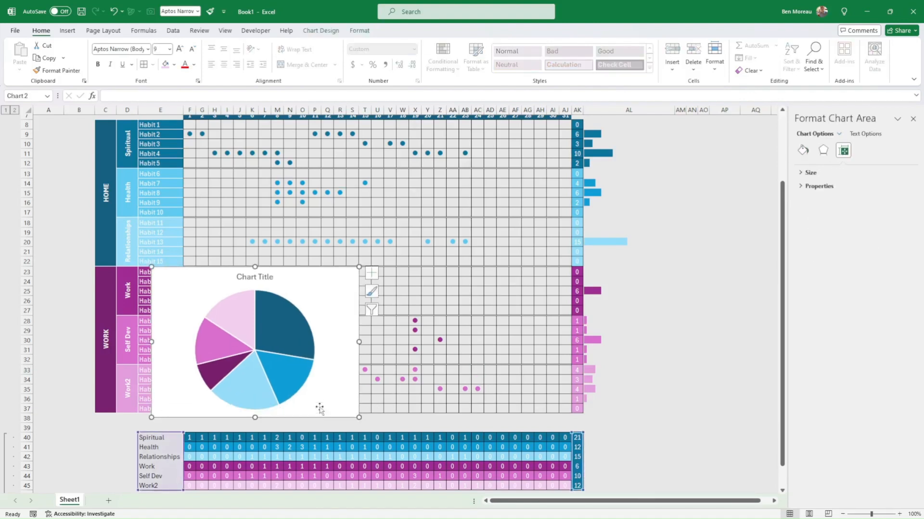
click(267, 277)
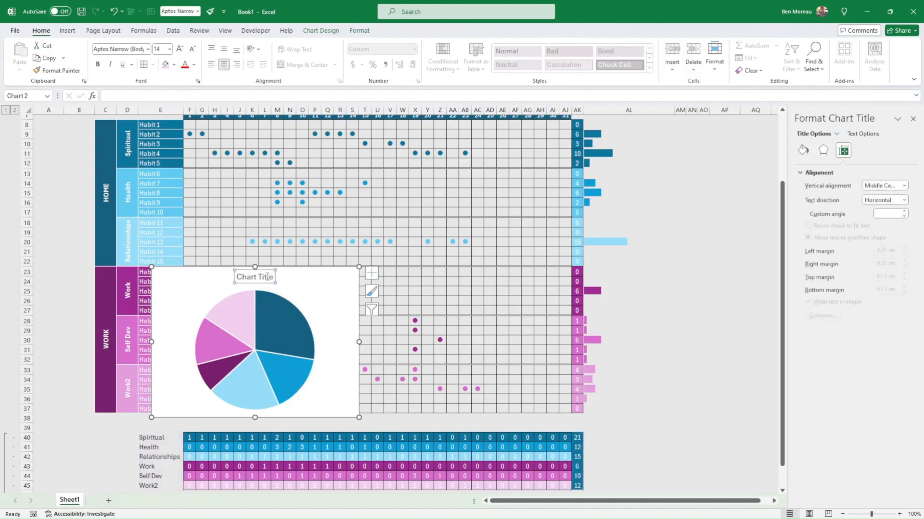
key(Delete)
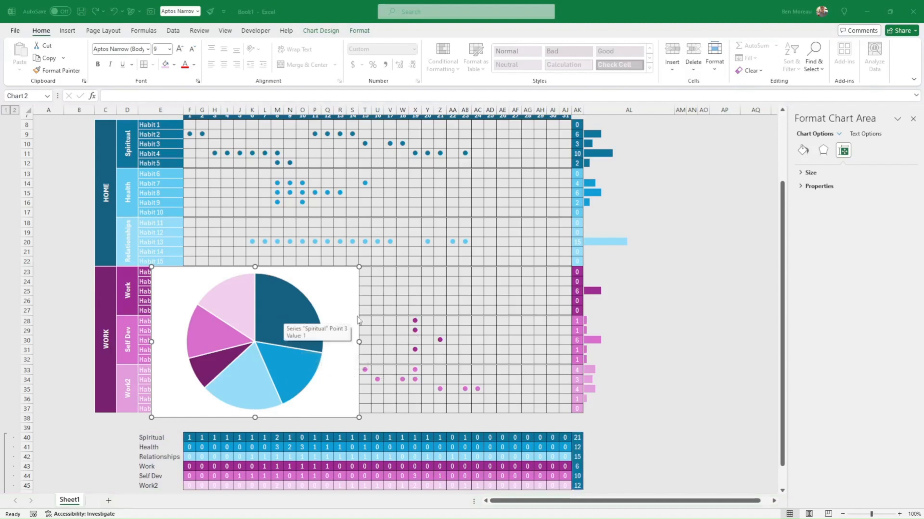
Step: Add data labels to the slices of the pie chart
click(283, 325)
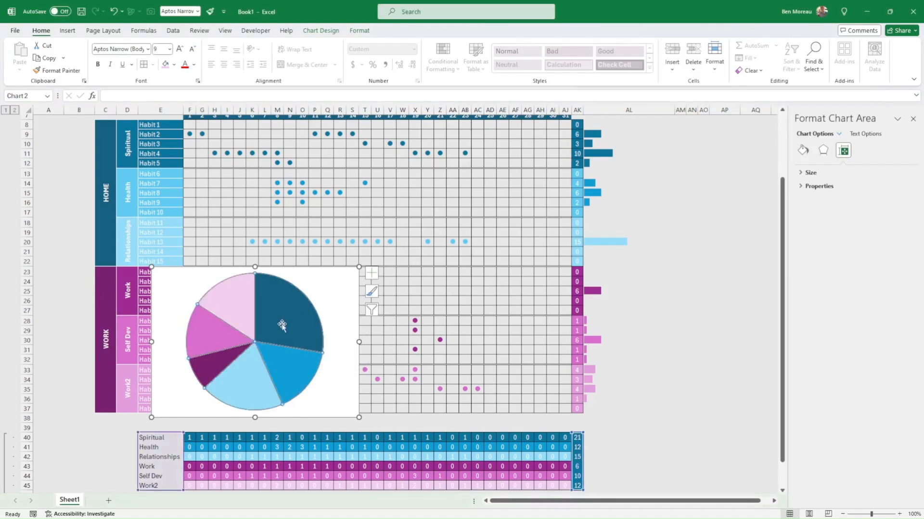
right_click(284, 326)
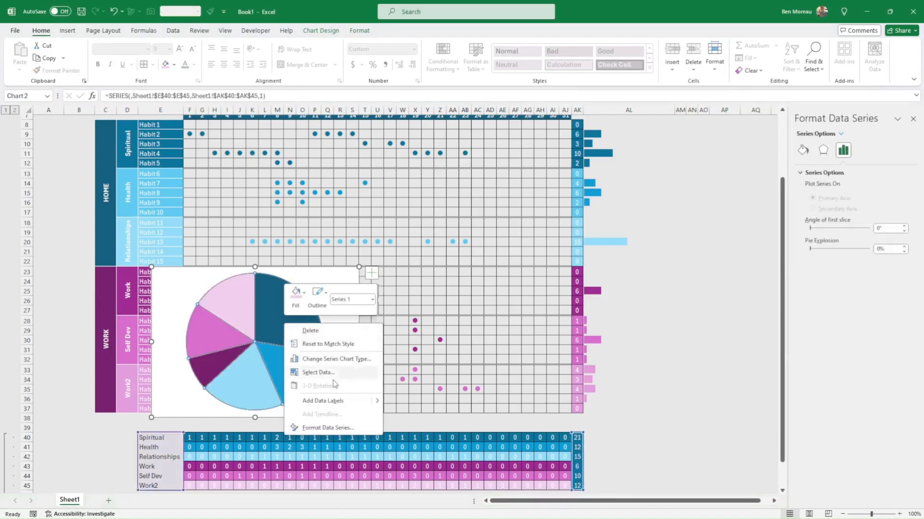
click(327, 401)
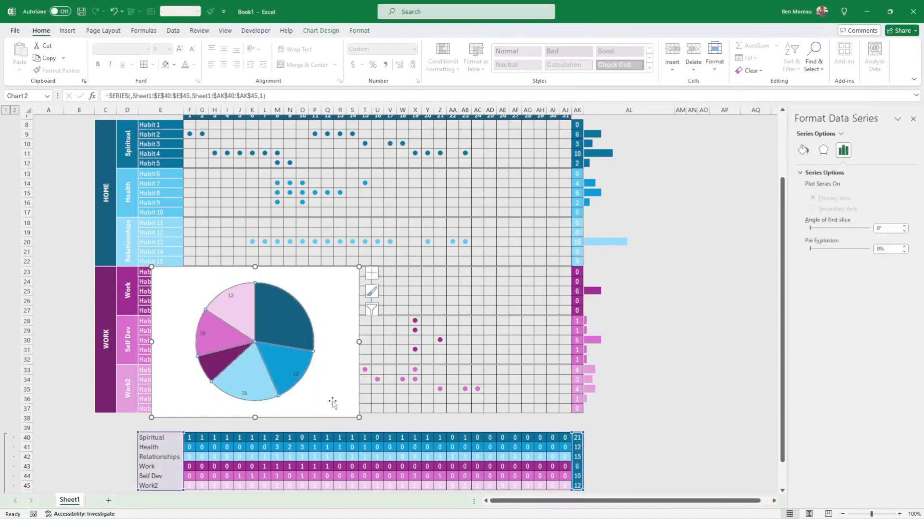
Step: Format the pie chart's data labels in white bold text
click(294, 373)
click(194, 64)
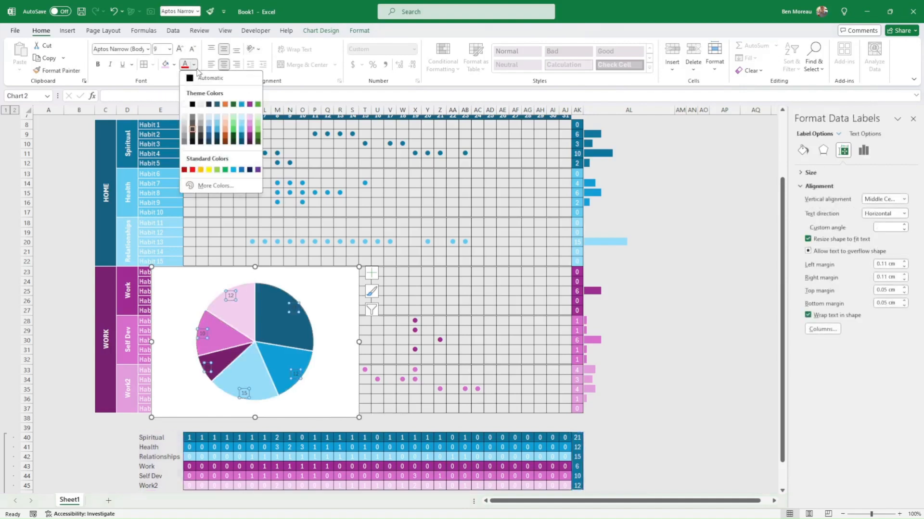
click(188, 109)
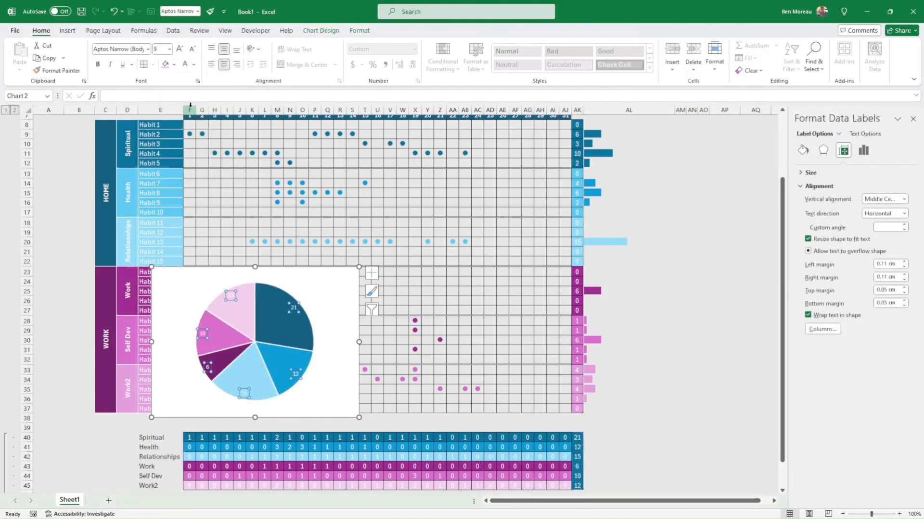
key(ctrl+b)
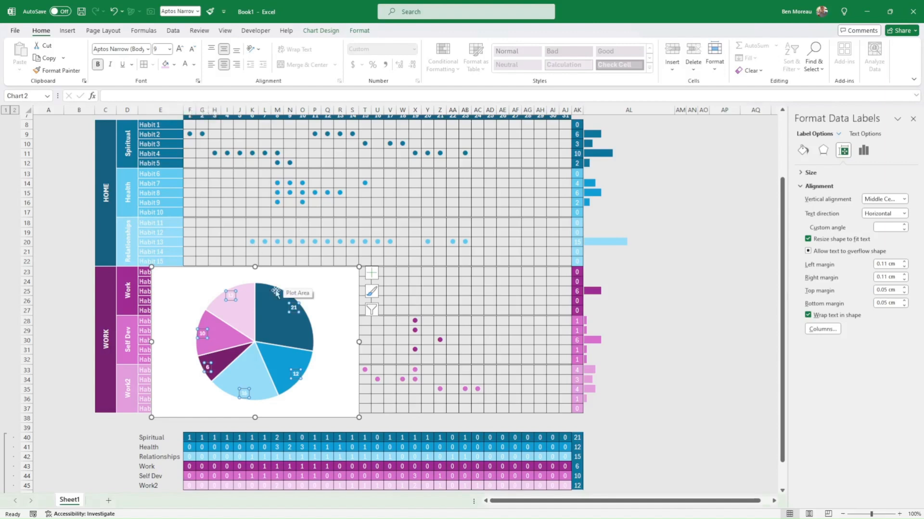
Step: Move the pie chart up over the habit grid and enlarge it to span about rows 10 to 27
scroll(298, 298, up, 2)
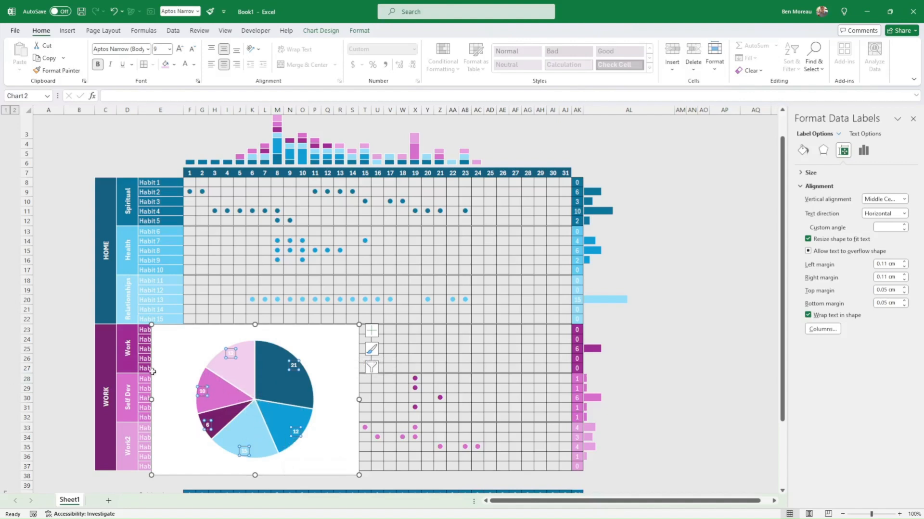
scroll(352, 342, up, 1)
scroll(351, 348, down, 1)
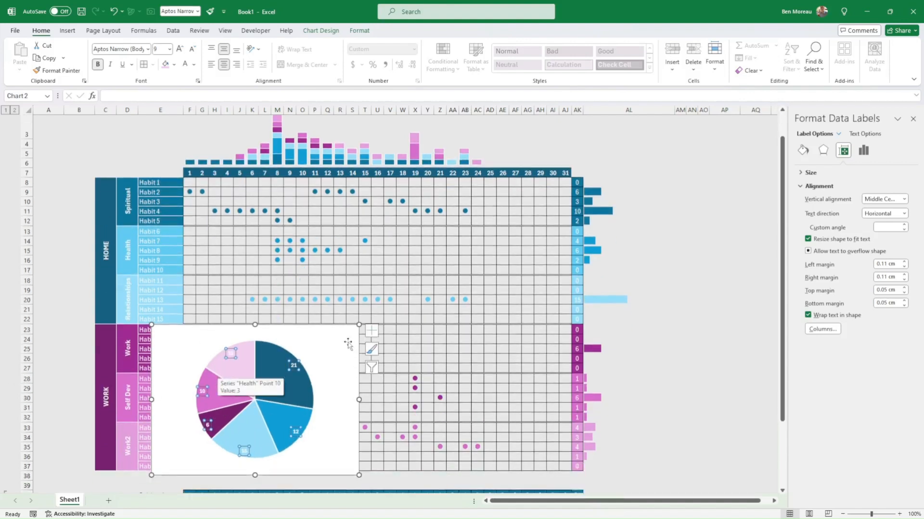
drag(326, 331, 353, 192)
drag(386, 345, 444, 377)
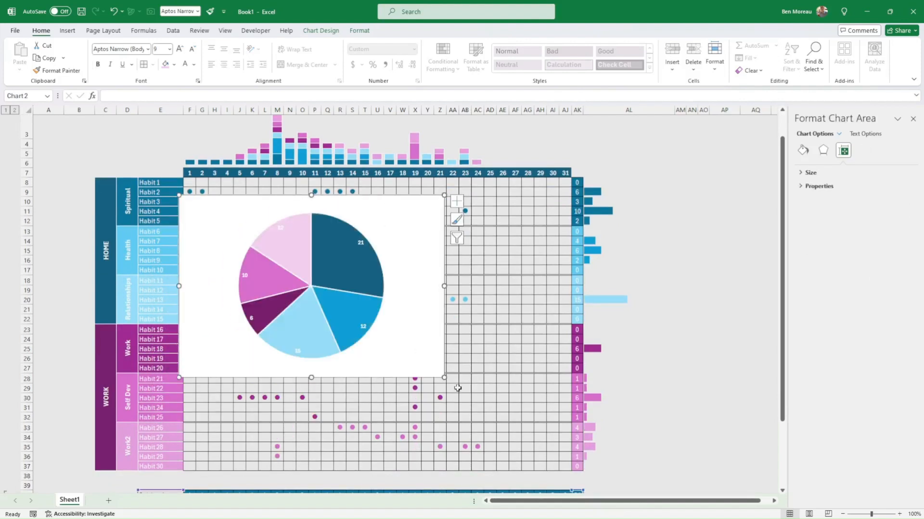
Step: Set the label position of the pie chart's data labels to Center
click(362, 325)
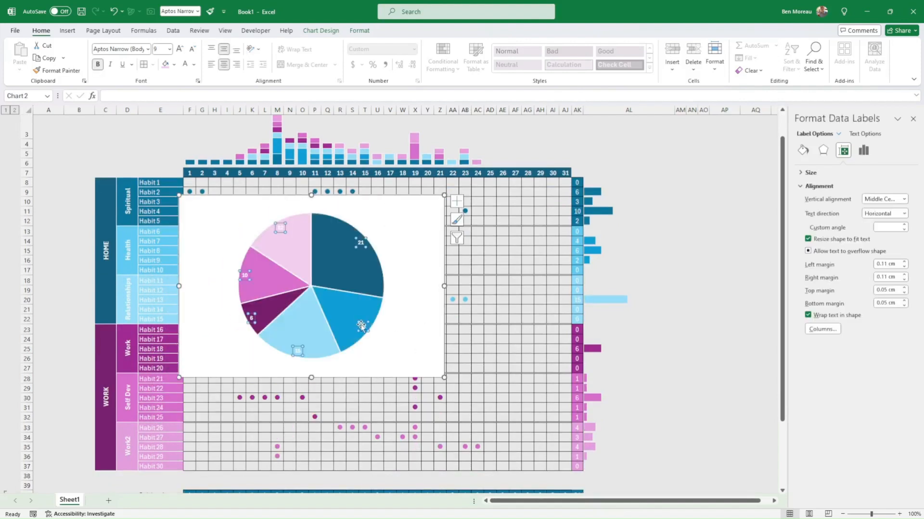
right_click(362, 325)
click(399, 445)
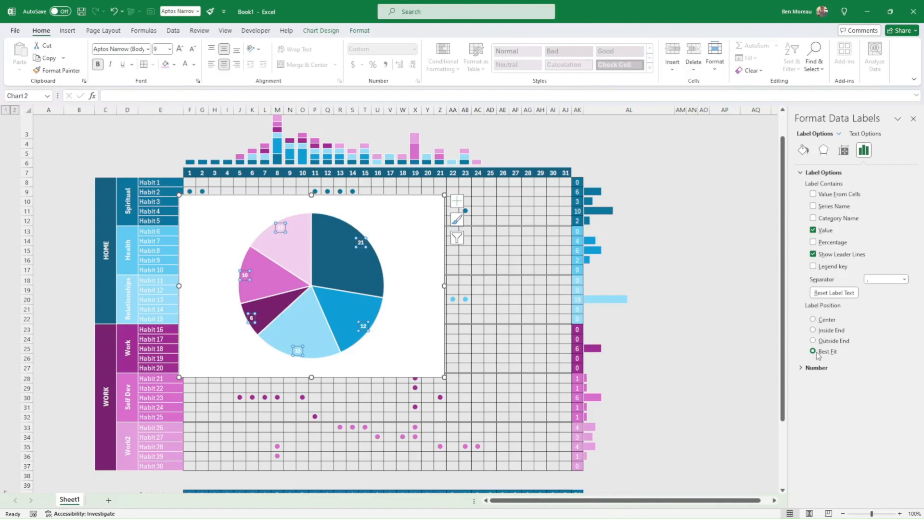
click(813, 320)
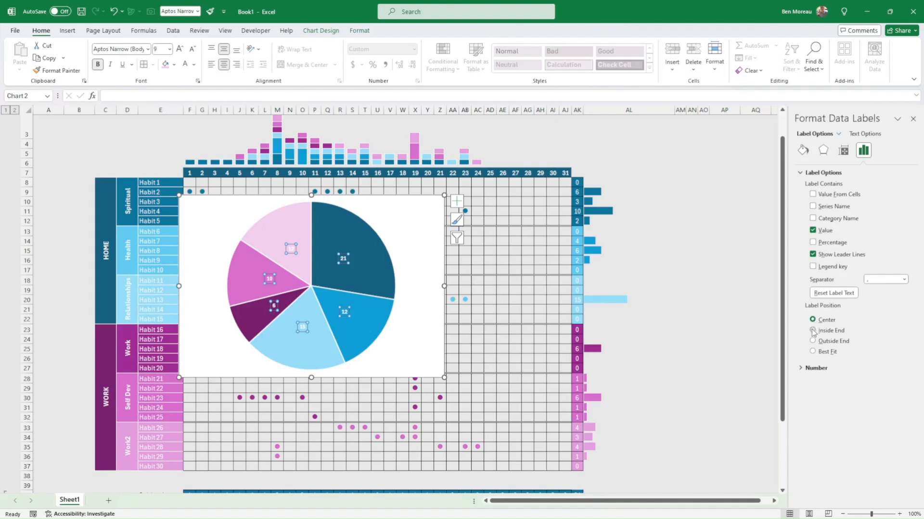
click(813, 330)
click(812, 341)
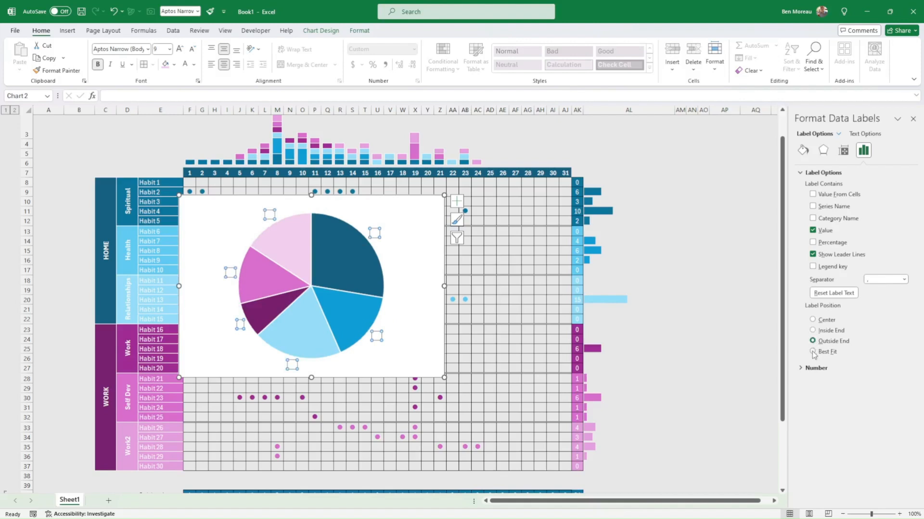
click(813, 352)
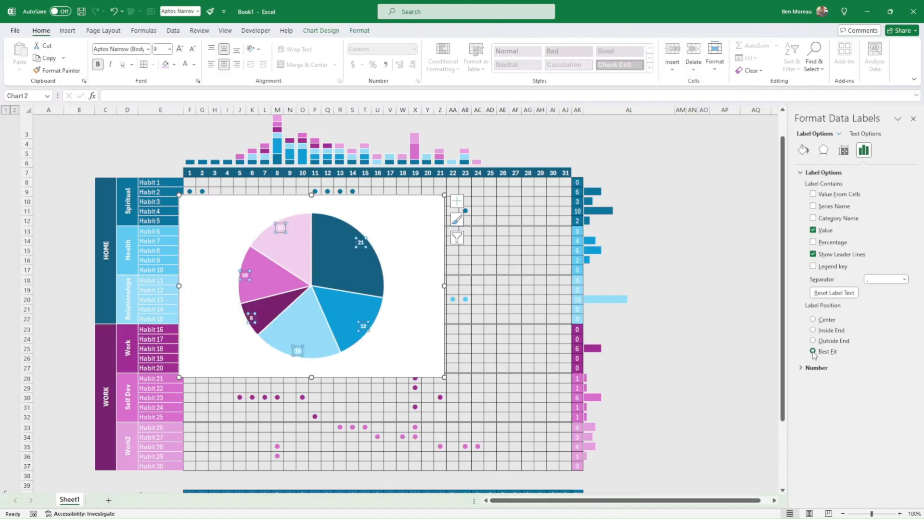
click(813, 330)
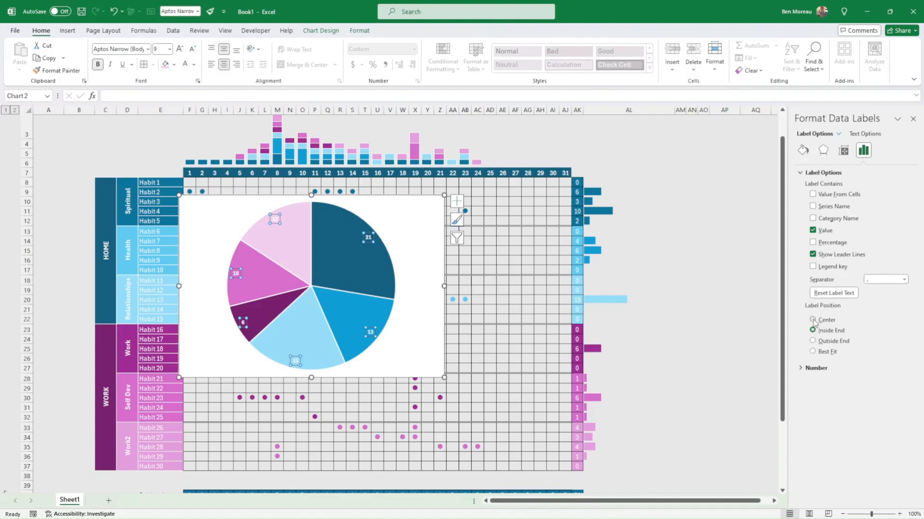
click(813, 321)
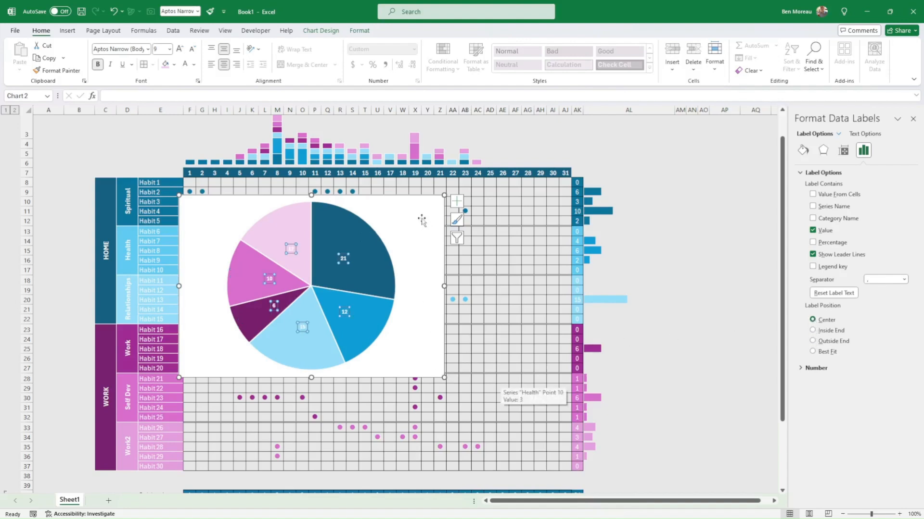
Step: Remove the fill and the outline from the pie chart's background
click(360, 30)
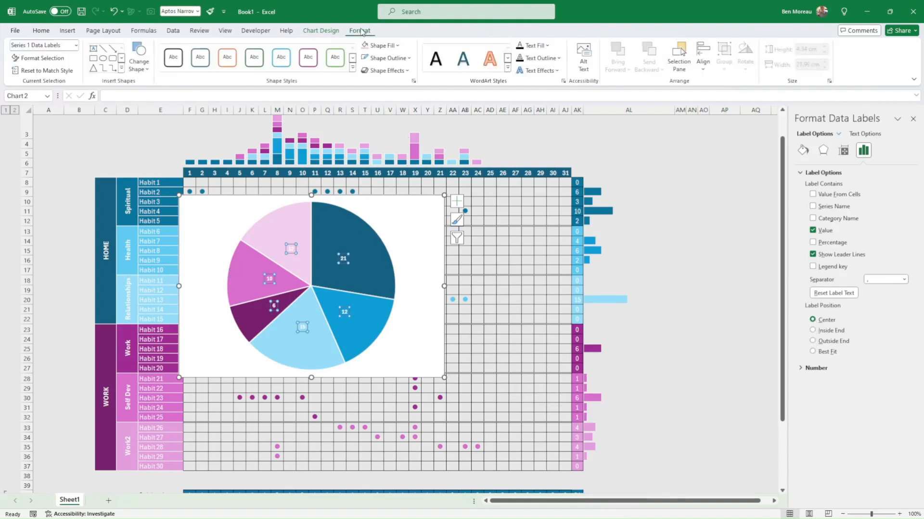
click(396, 45)
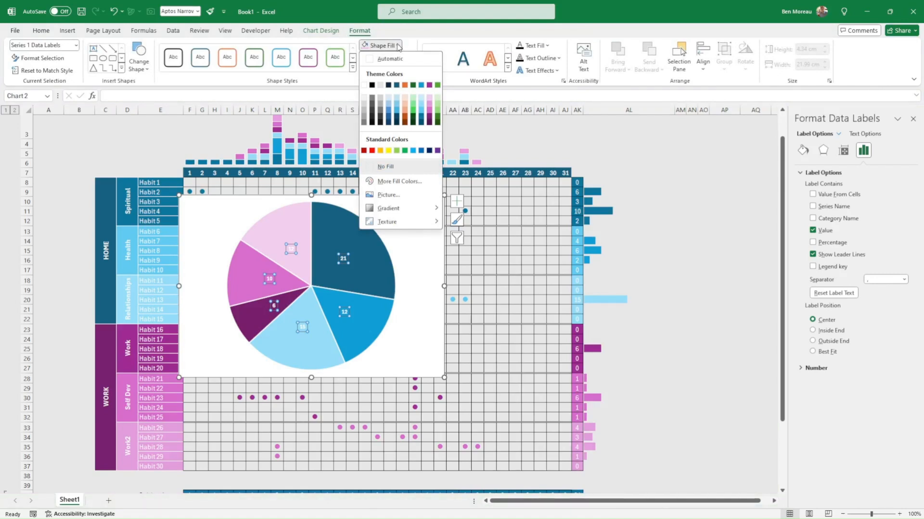
click(391, 167)
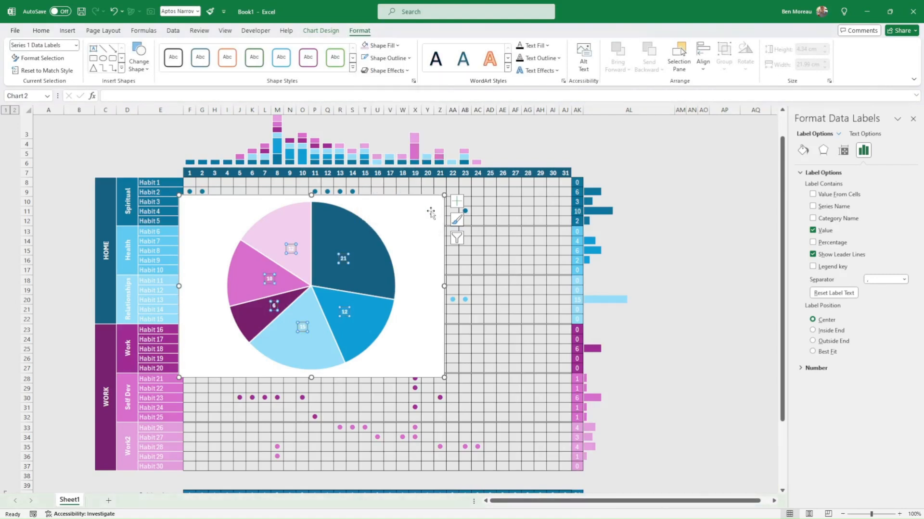
click(441, 240)
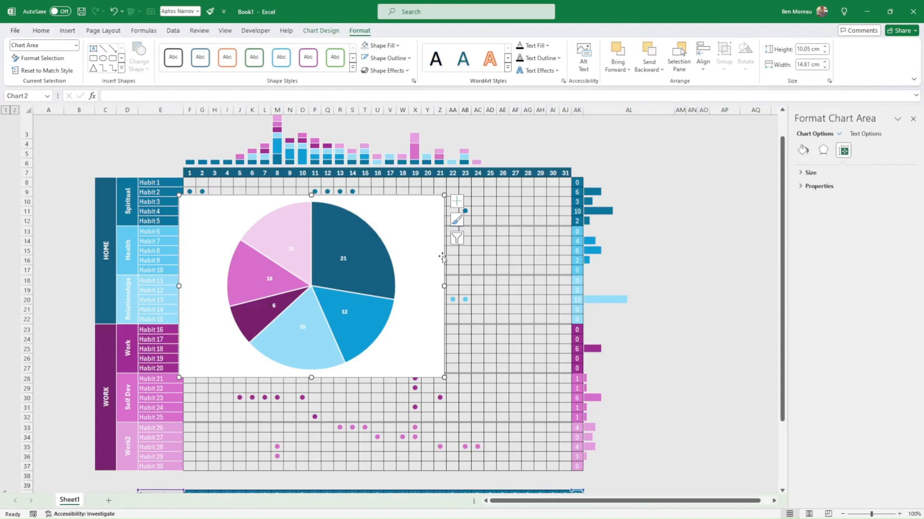
click(381, 45)
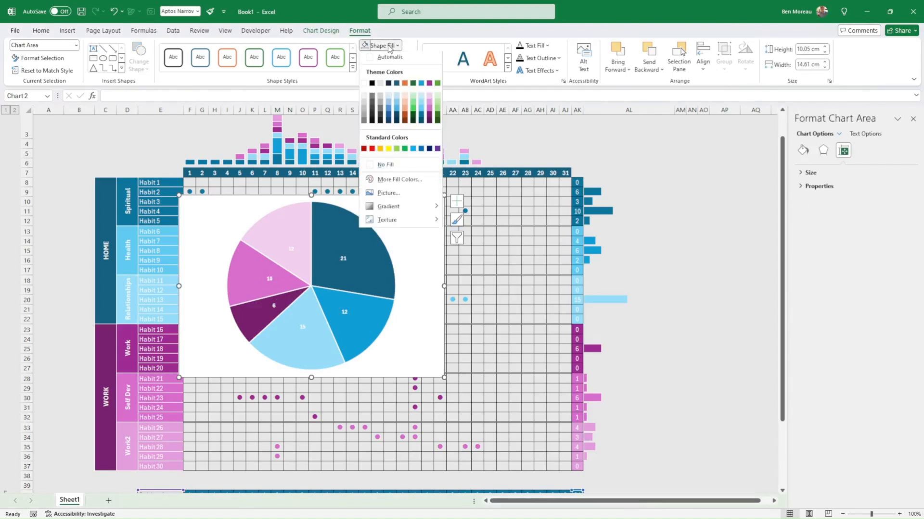
click(390, 167)
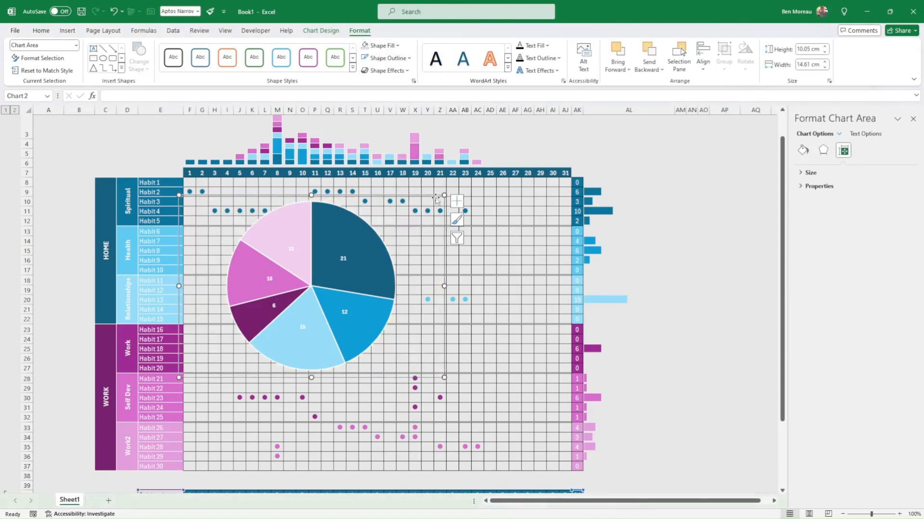
click(388, 58)
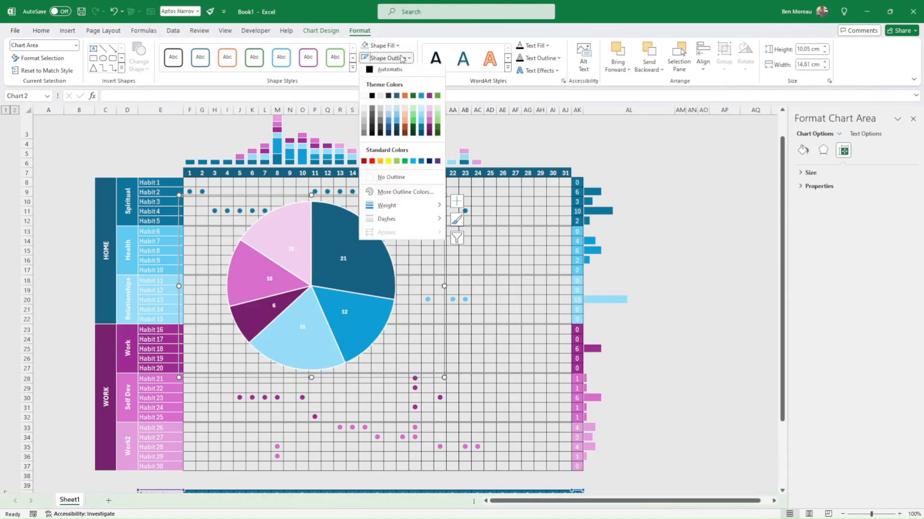
click(412, 179)
Step: Shrink the pie chart to about 4.45 by 7.49 cm and place it above the total bars in column AL
drag(444, 378, 361, 336)
click(294, 285)
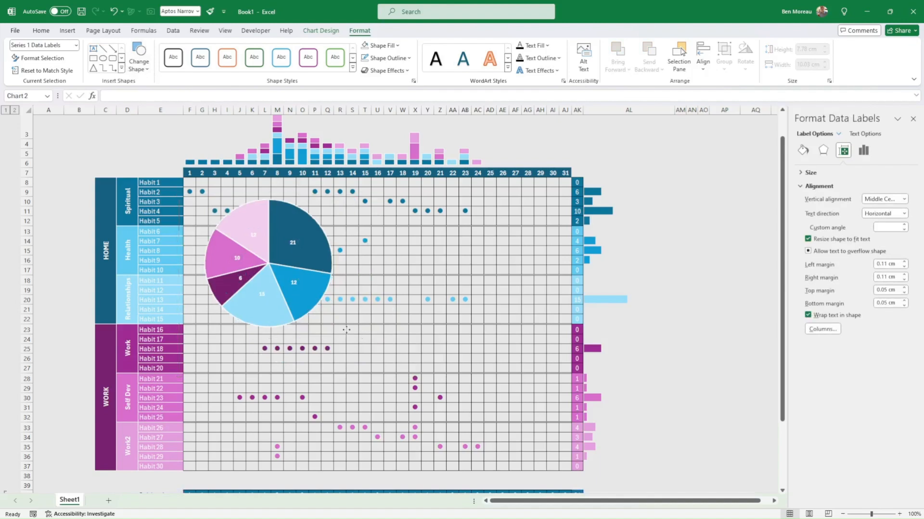
drag(348, 333, 224, 224)
scroll(284, 244, up, 1)
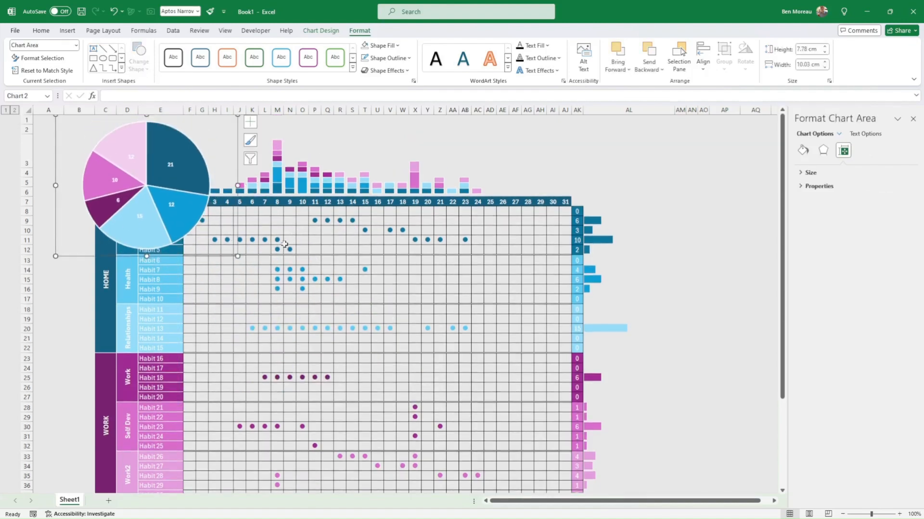
drag(238, 257, 676, 168)
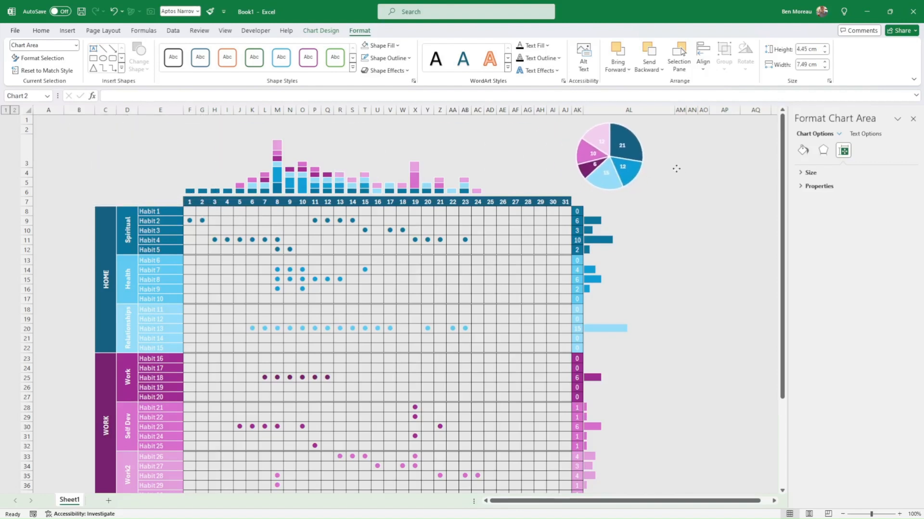
click(680, 240)
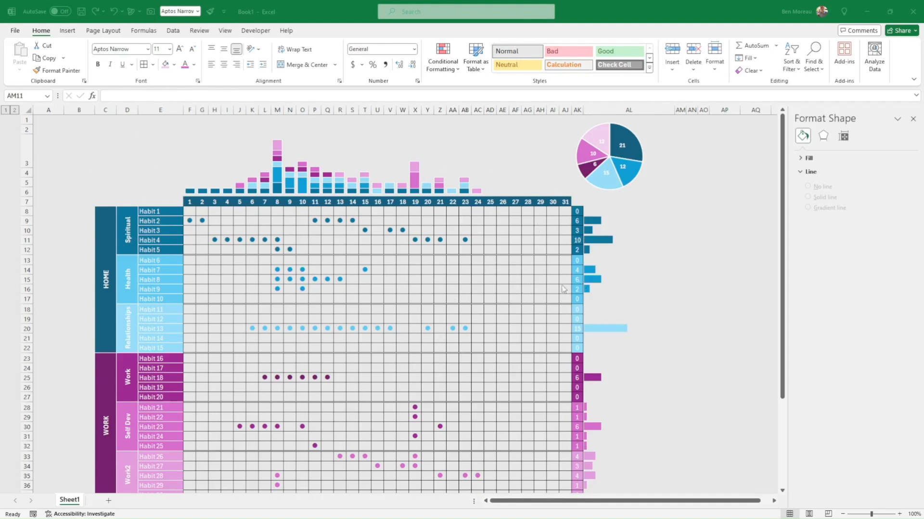
Step: Insert a 2-D clustered bar chart from the category totals in AK40:AK45
click(630, 287)
click(635, 290)
scroll(645, 293, down, 4)
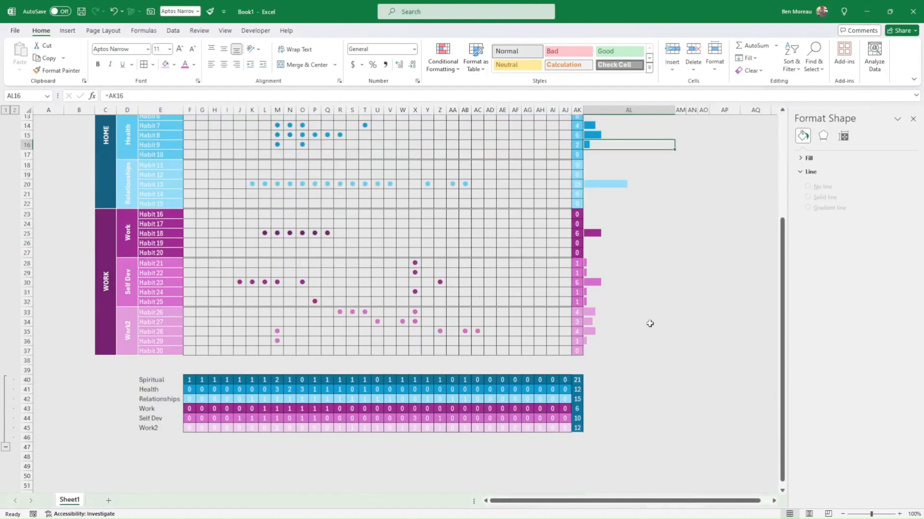
drag(577, 380, 580, 429)
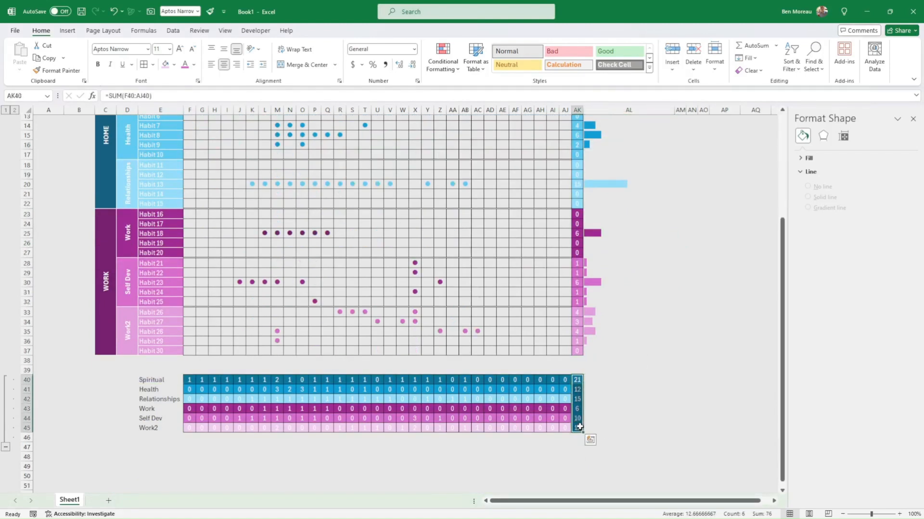
click(68, 32)
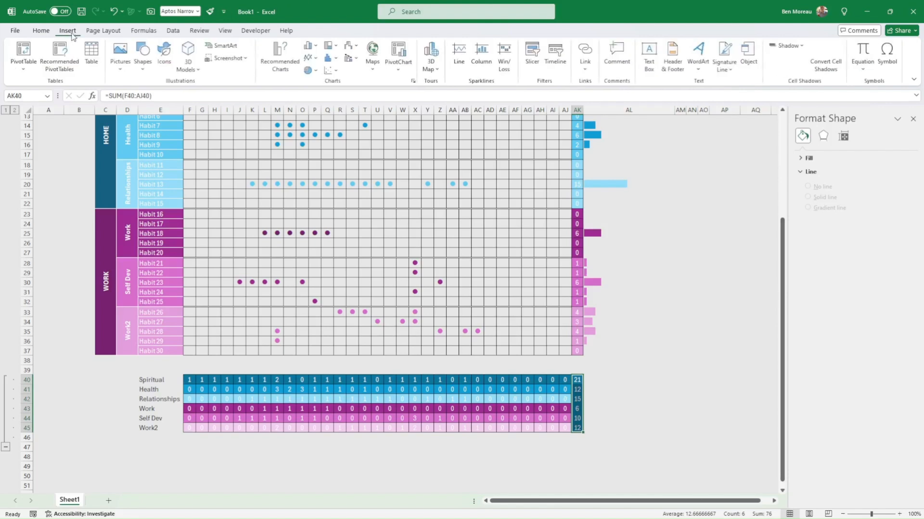
click(316, 47)
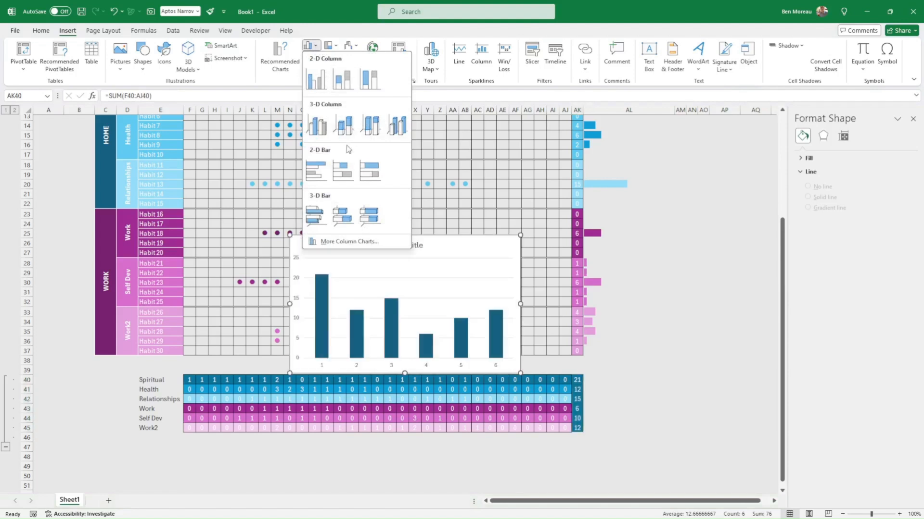
click(316, 171)
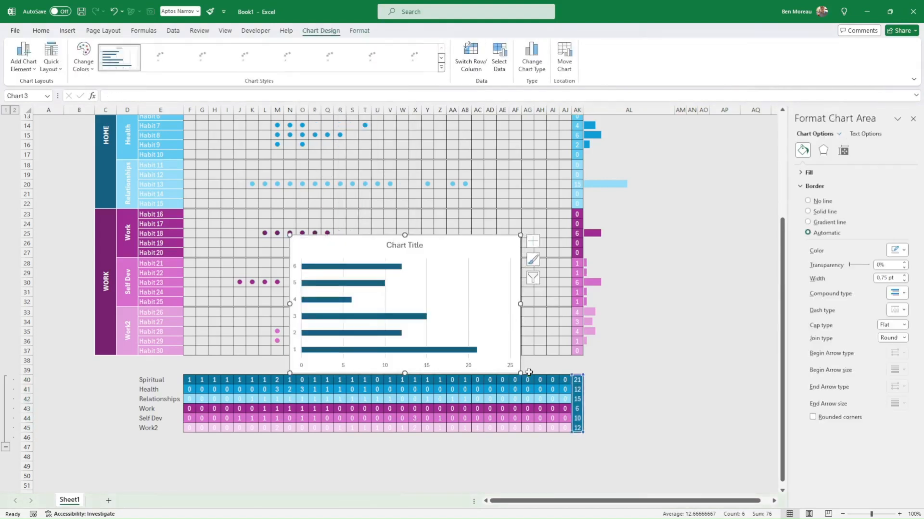
Step: Shrink the bar chart to about 5.11 by 10.32 cm and set its series gap width to 50%
drag(521, 374, 481, 327)
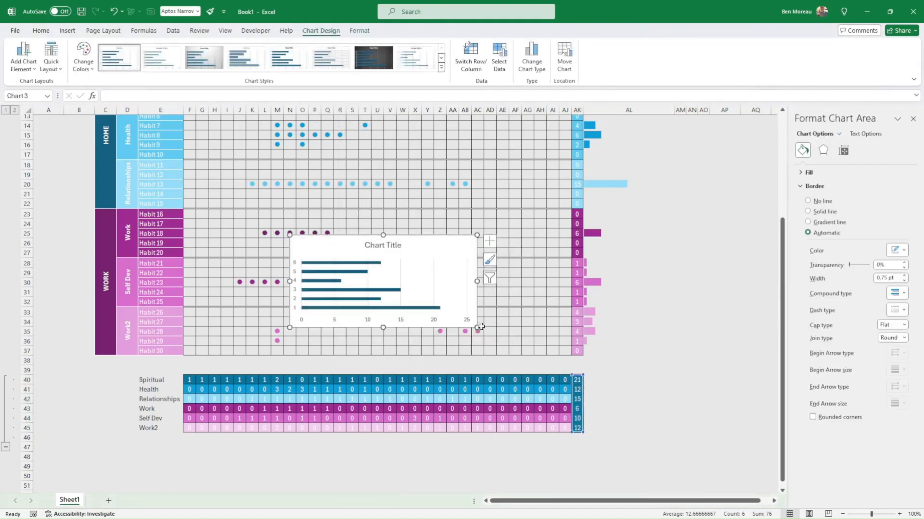
click(406, 308)
right_click(406, 307)
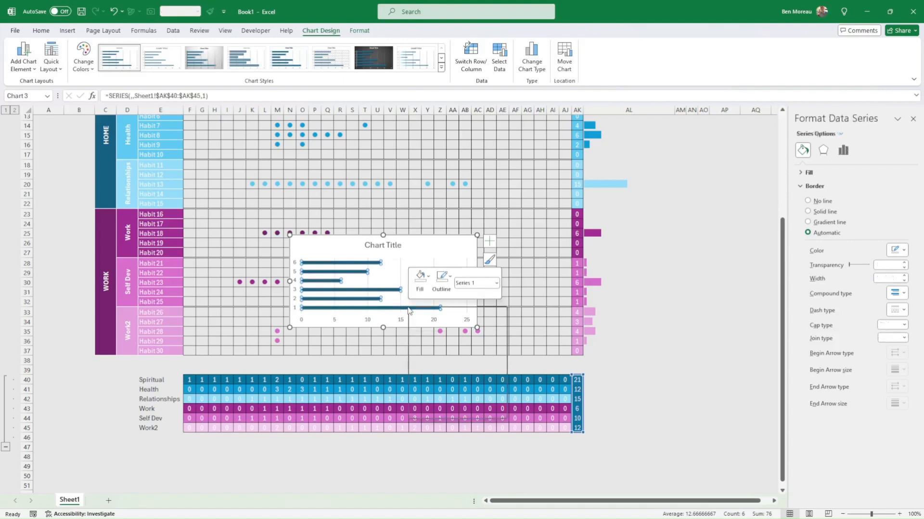
click(452, 412)
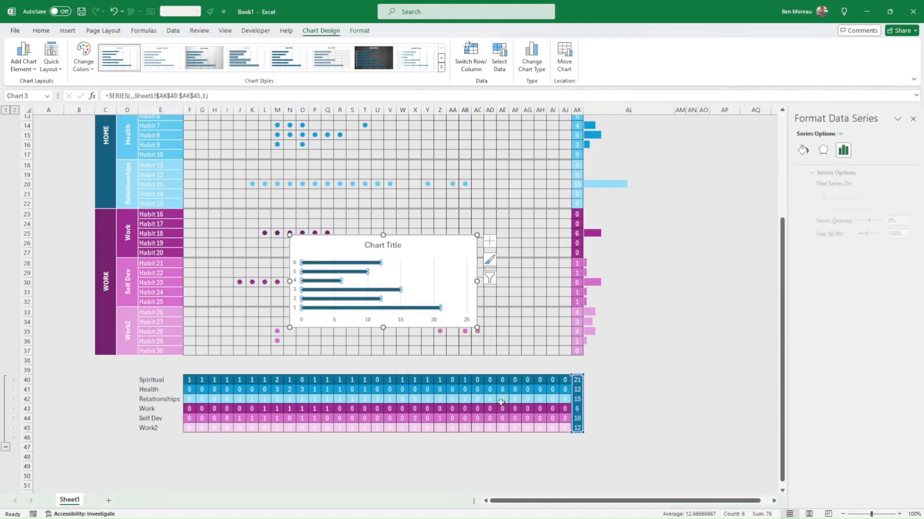
double_click(882, 234)
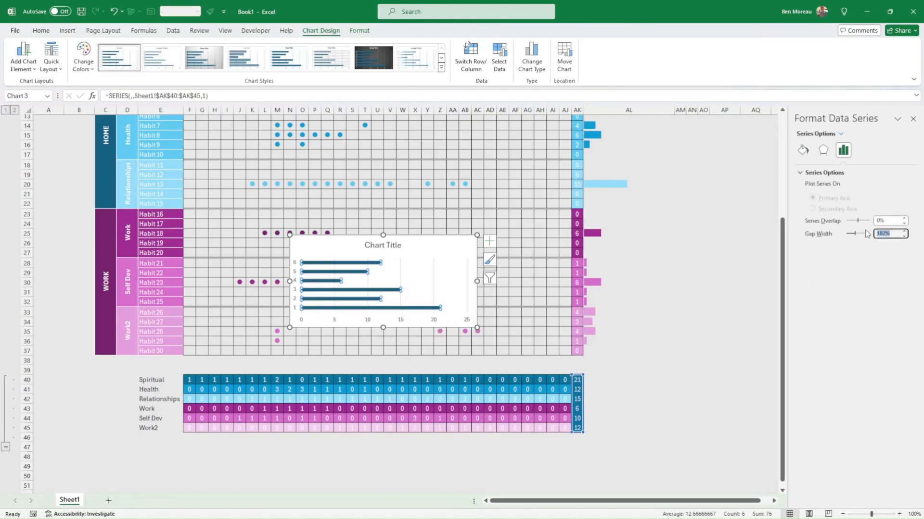
text(50)
key(Return)
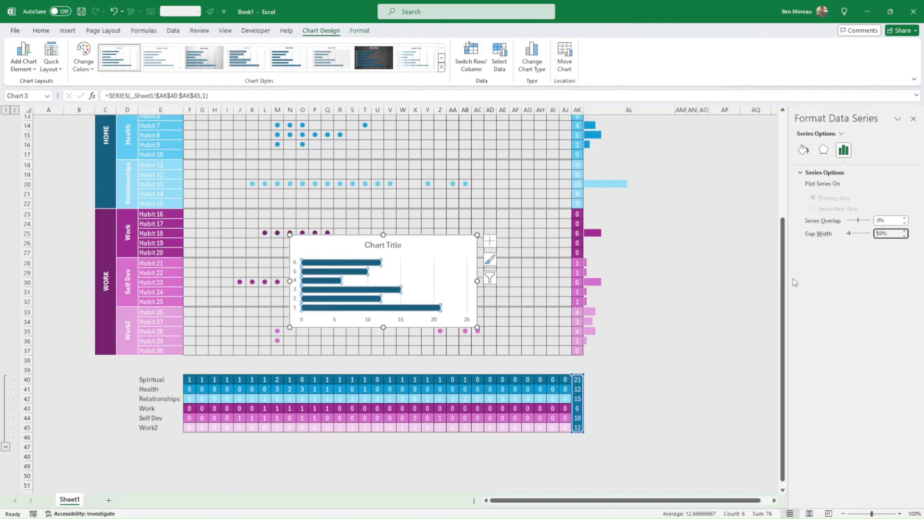
Step: Remove the background fill from the bar chart
click(360, 30)
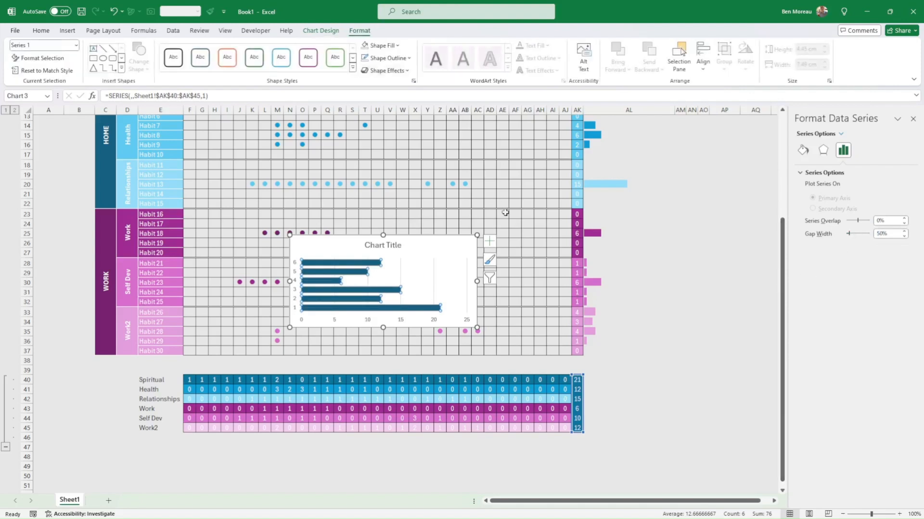
click(471, 274)
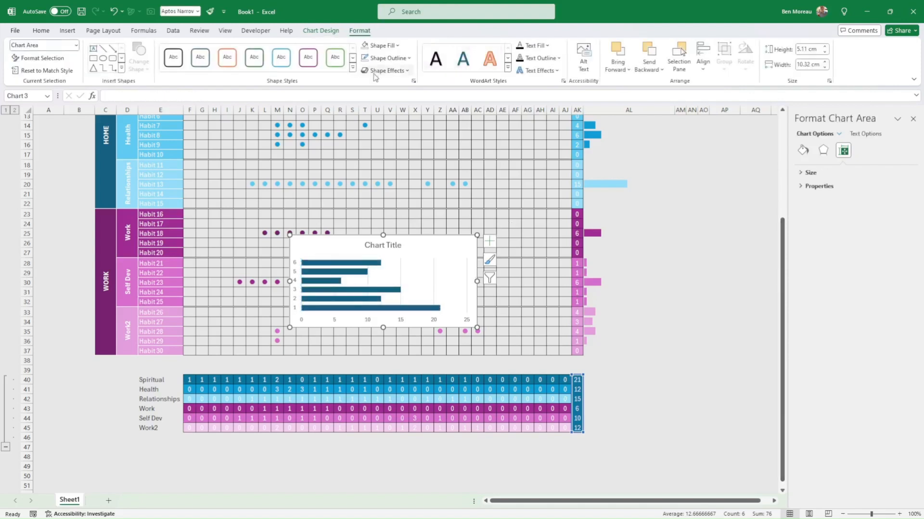
click(385, 46)
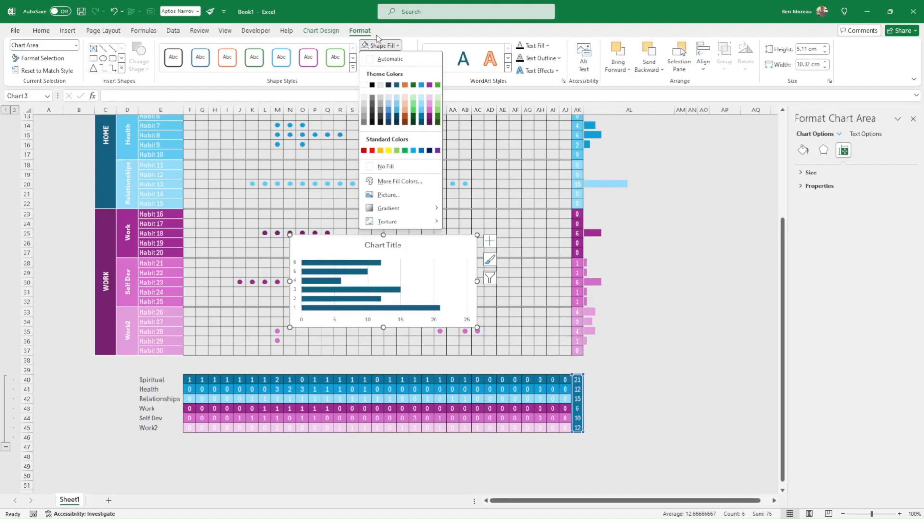
click(386, 167)
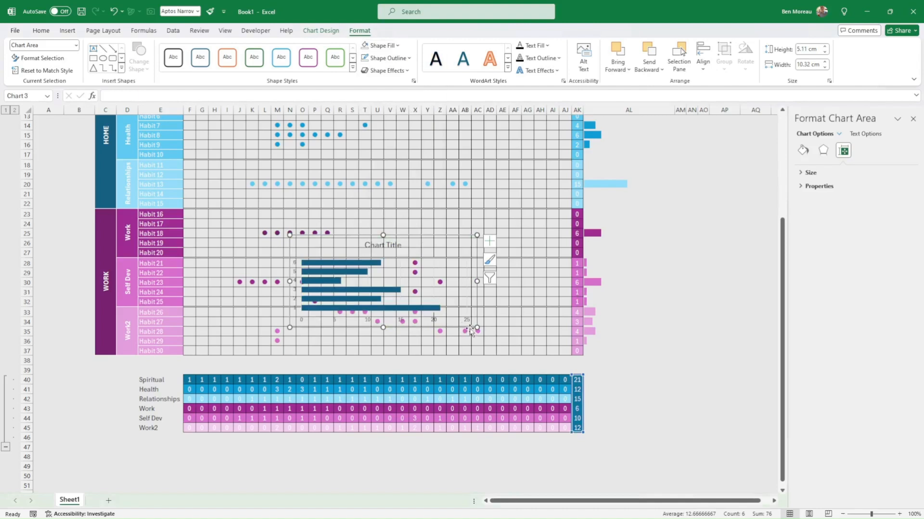
Step: Move the bar chart above the habit names, across rows 1 to 7, and shrink it to about 4.47 by 8.33 cm
drag(470, 331, 336, 301)
scroll(274, 304, up, 3)
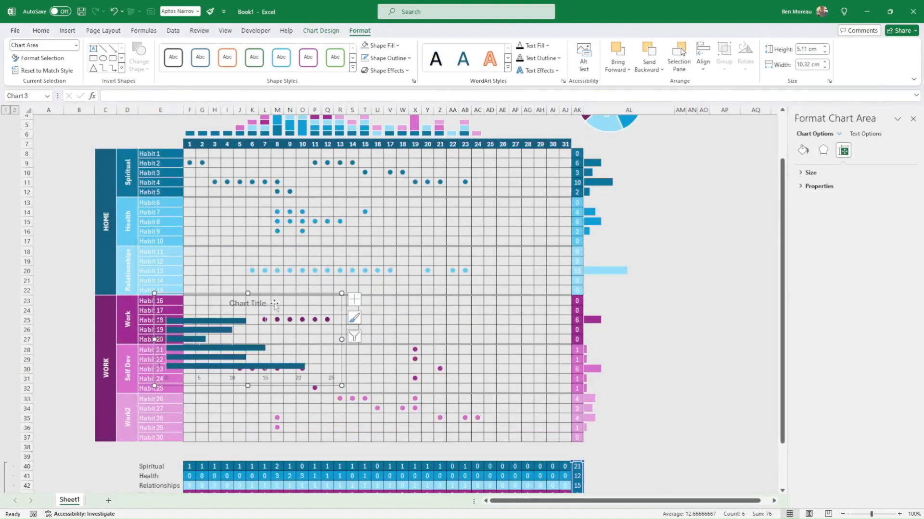
drag(278, 300, 212, 149)
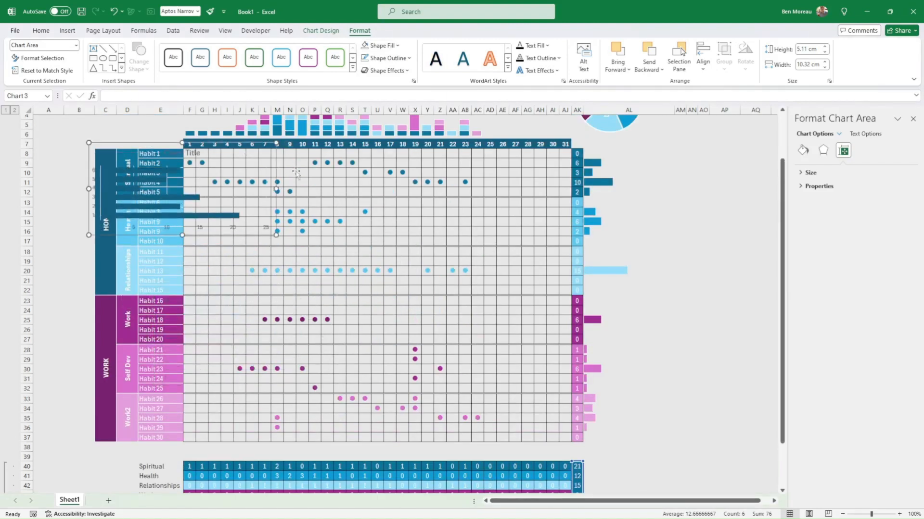
scroll(302, 285, up, 1)
drag(261, 268, 215, 173)
scroll(73, 207, up, 1)
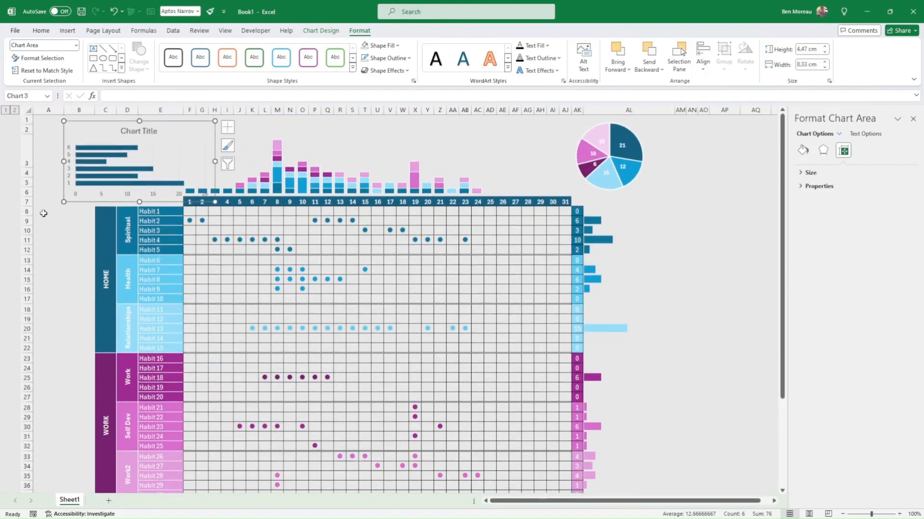
Step: Delete the bar chart's title and list its vertical axis categories in reverse order
click(137, 131)
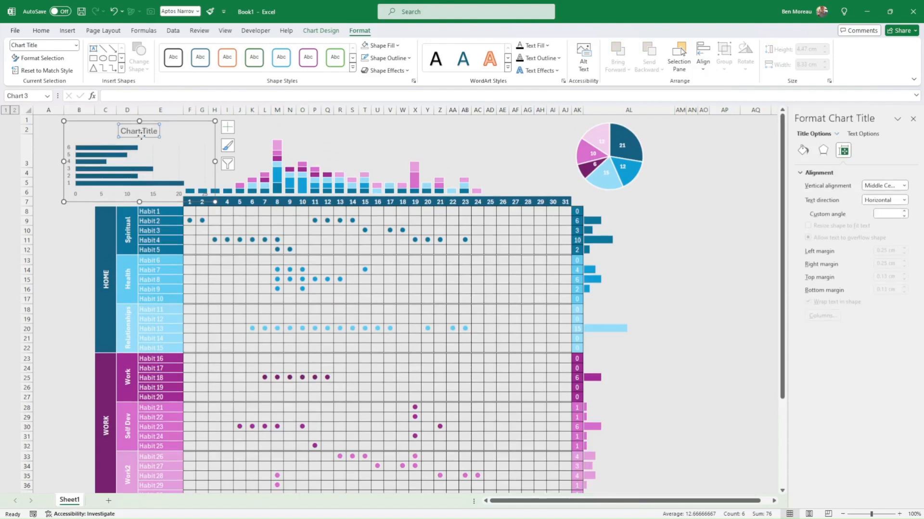
key(Delete)
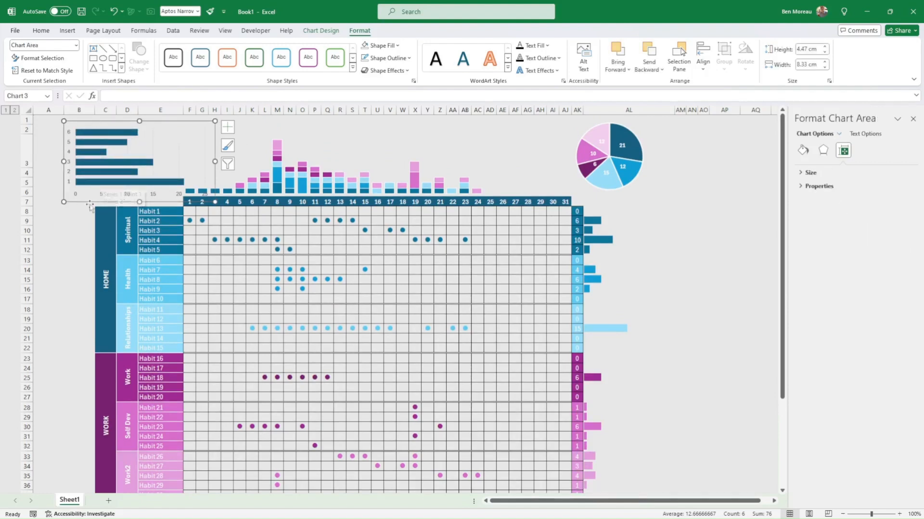
scroll(89, 257, down, 4)
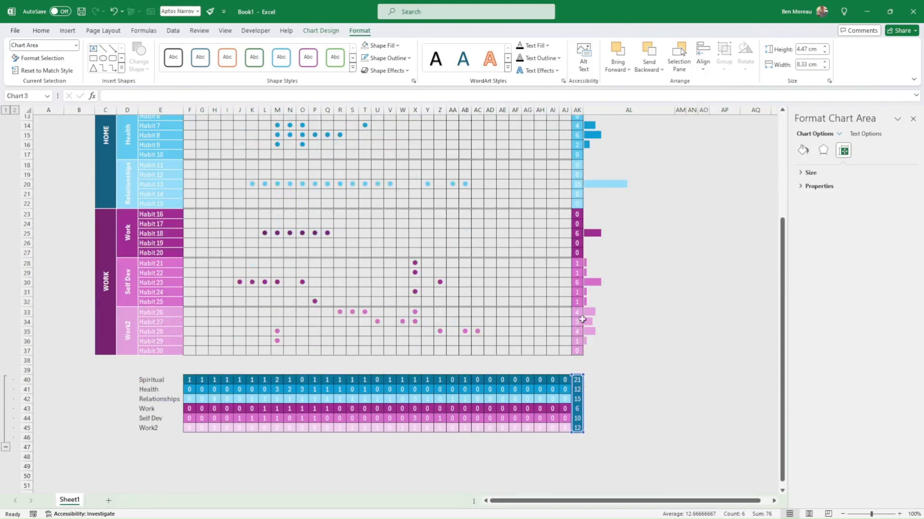
scroll(582, 320, up, 4)
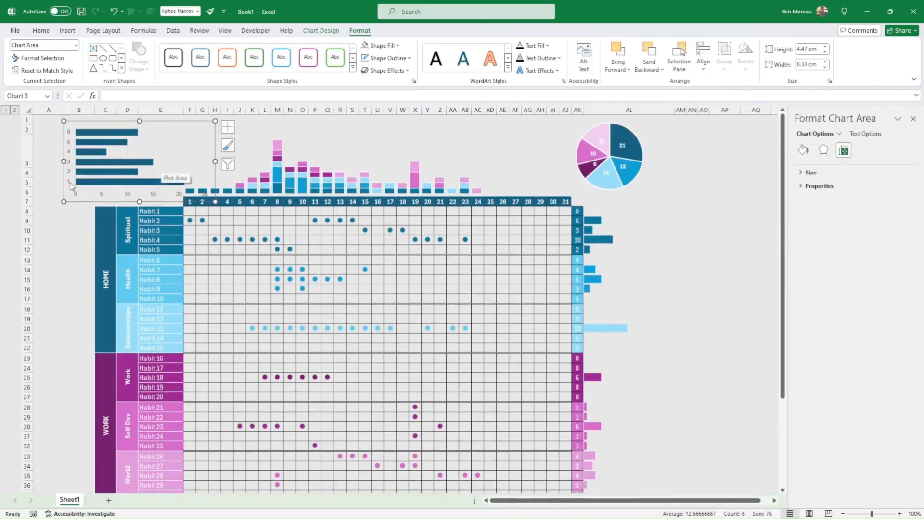
click(66, 183)
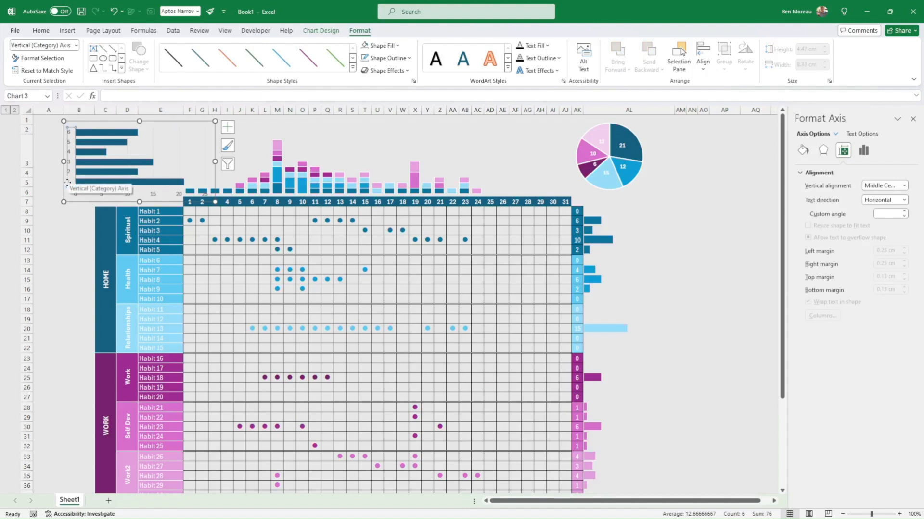
right_click(68, 179)
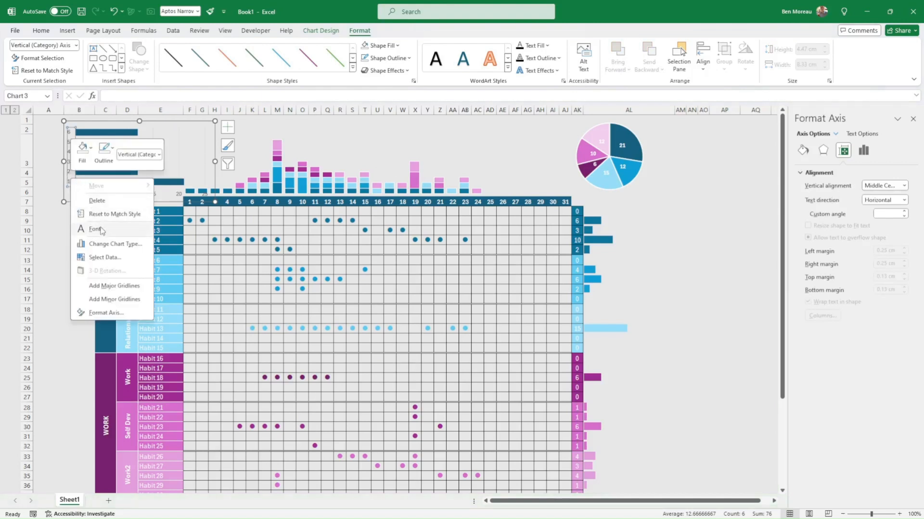
click(115, 313)
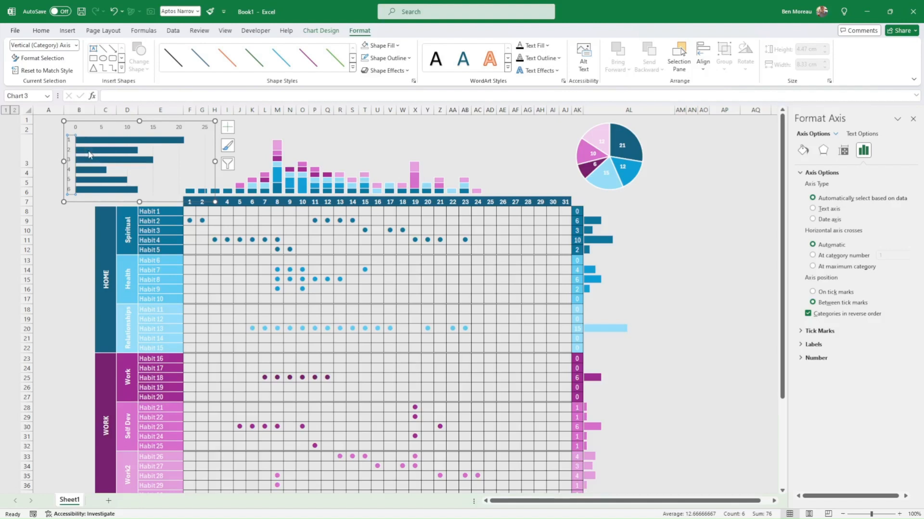
Step: Strip the bar chart of both axes and its gridlines, and set it to no outline
key(Delete)
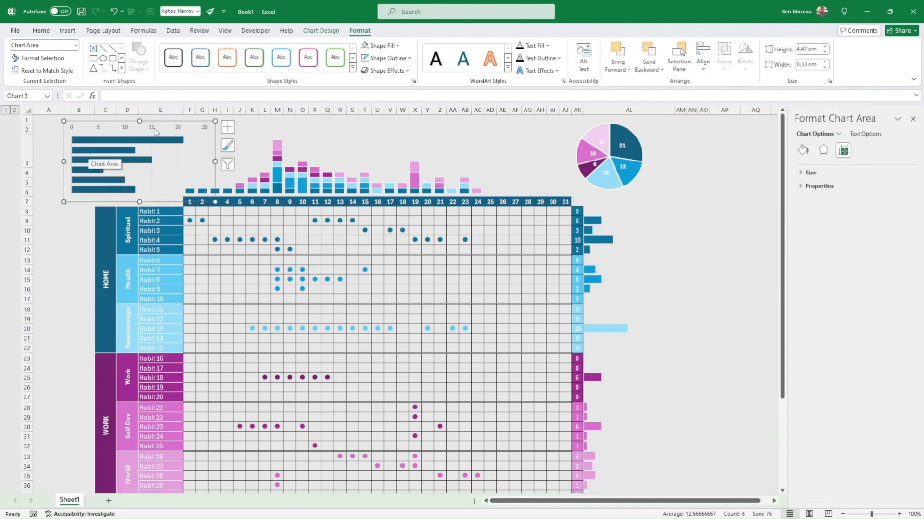
click(154, 129)
key(Delete)
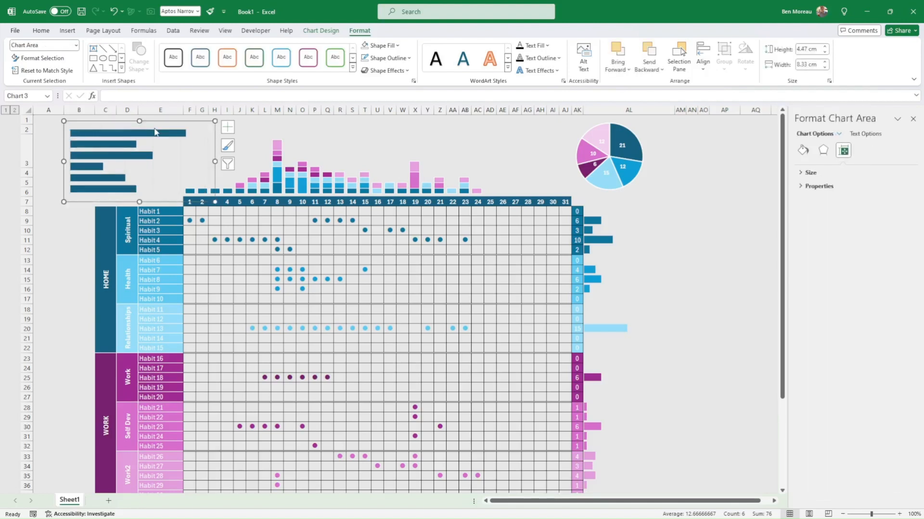
click(181, 167)
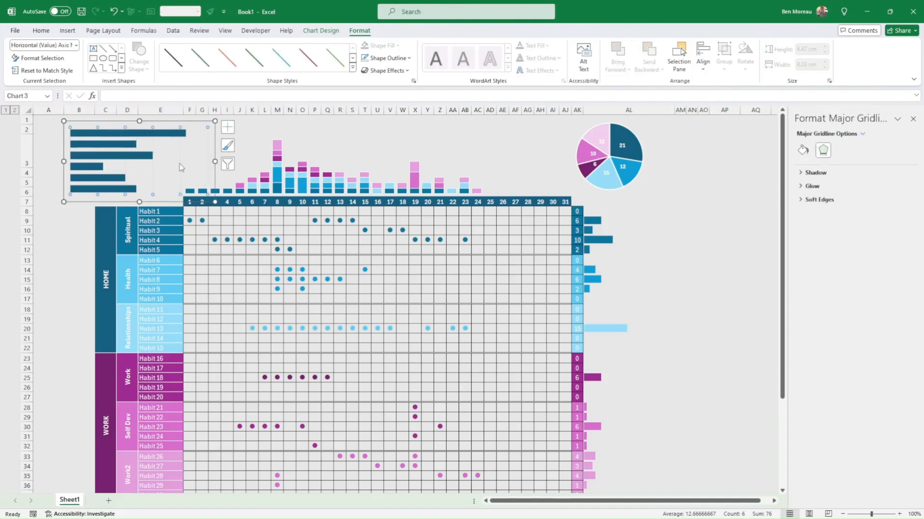
key(Delete)
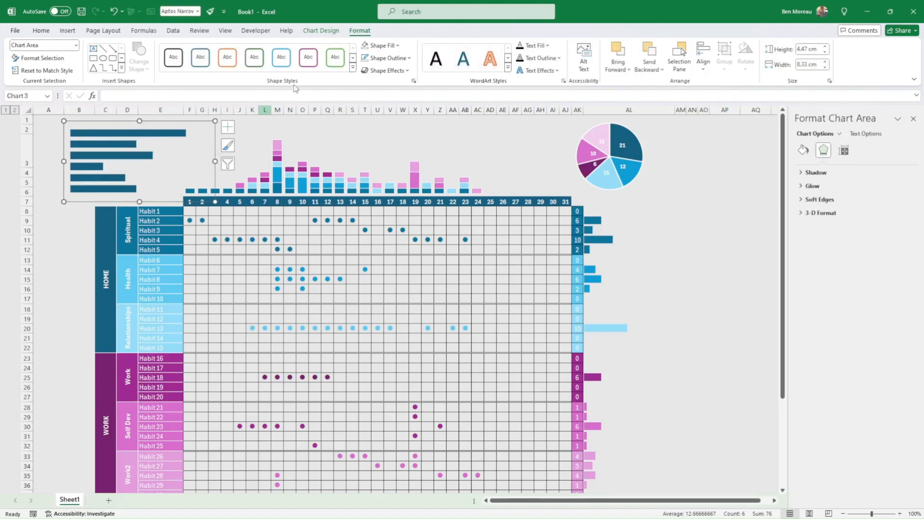
click(387, 58)
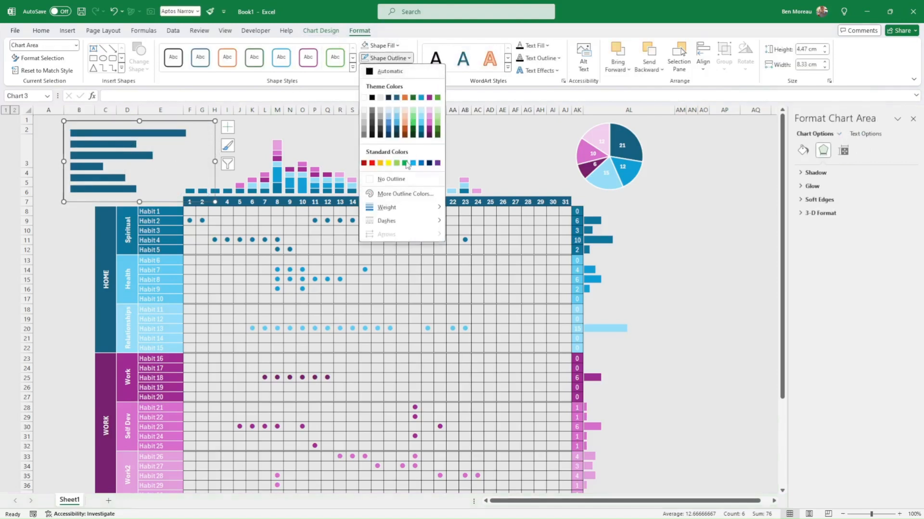
click(404, 181)
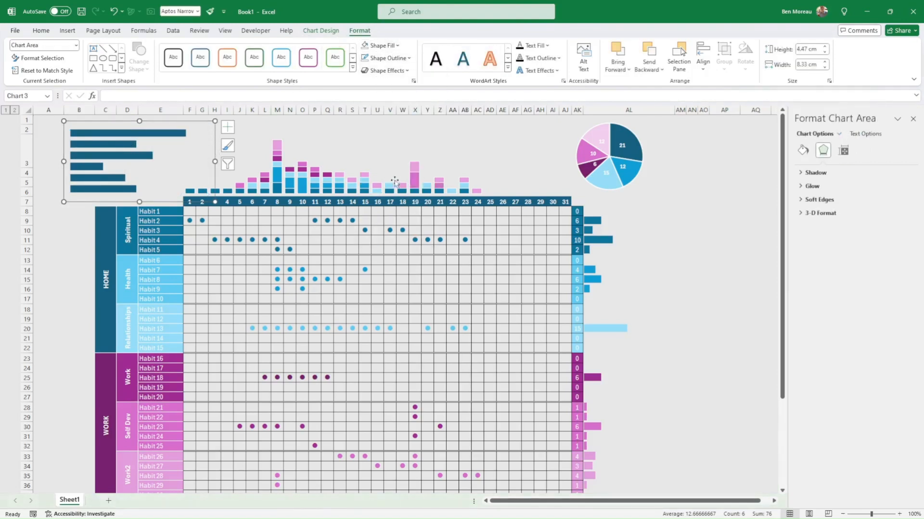
Step: Fill the bar chart's first three bars individually in the HOME category colors: dark teal, bright blue and light blue
click(172, 137)
click(168, 137)
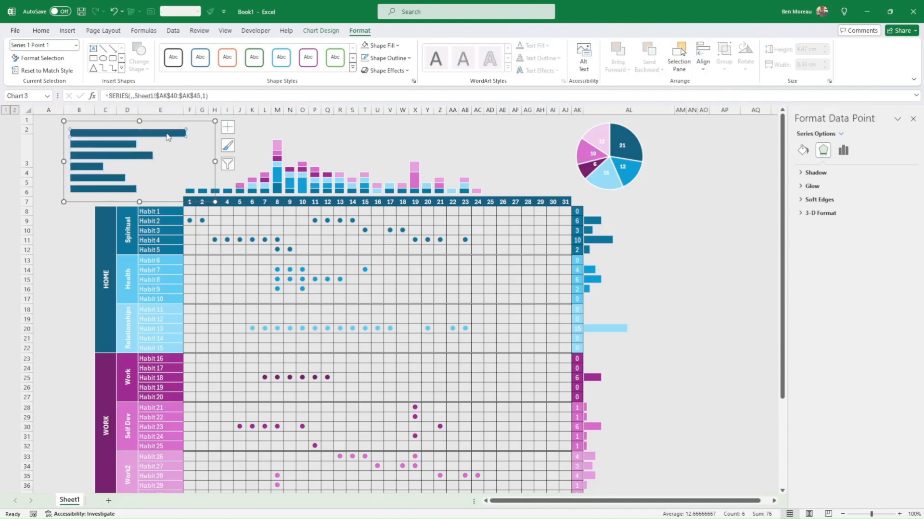
click(35, 32)
click(175, 65)
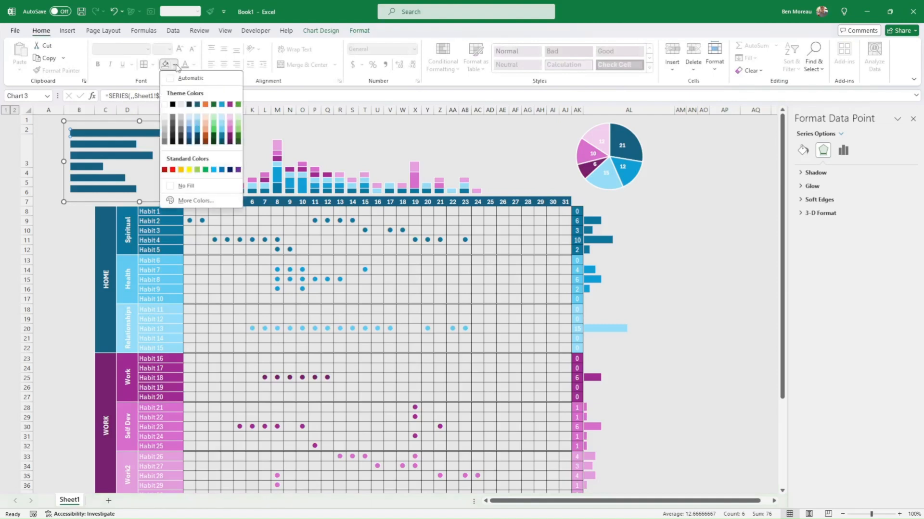
click(195, 105)
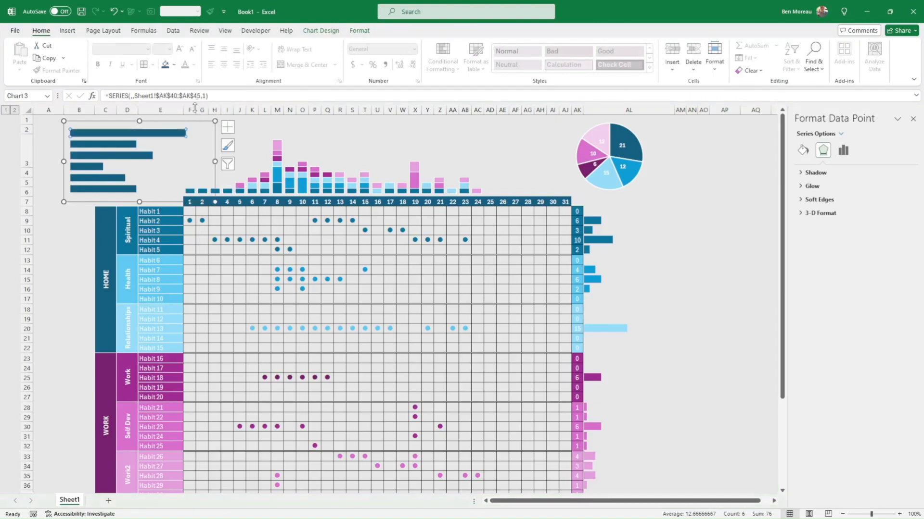
click(129, 144)
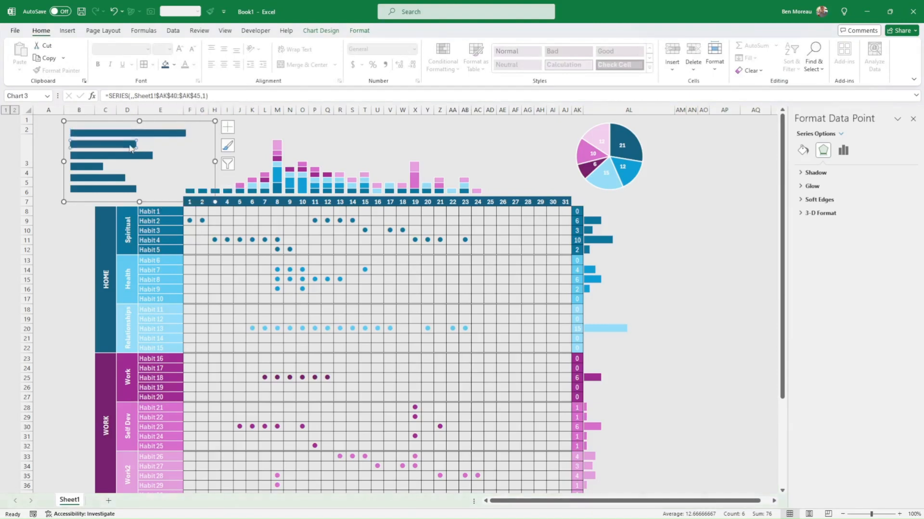
click(174, 64)
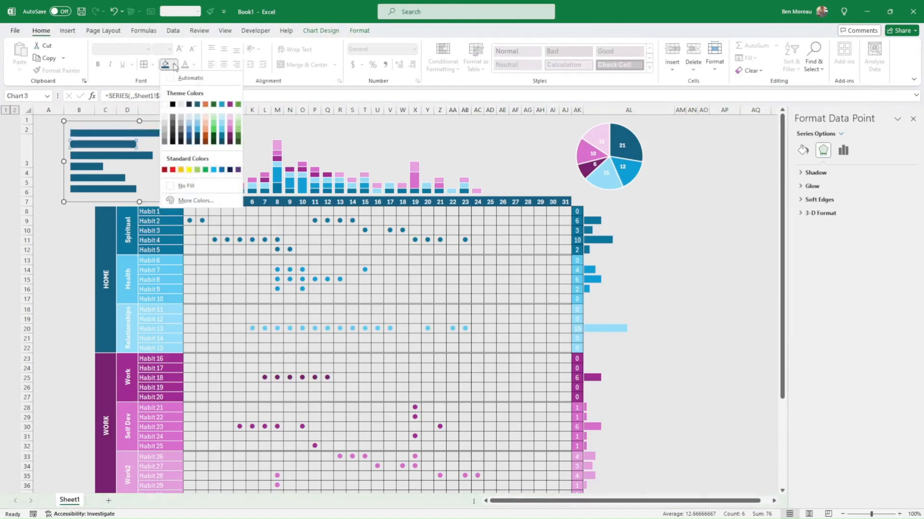
click(223, 112)
click(150, 157)
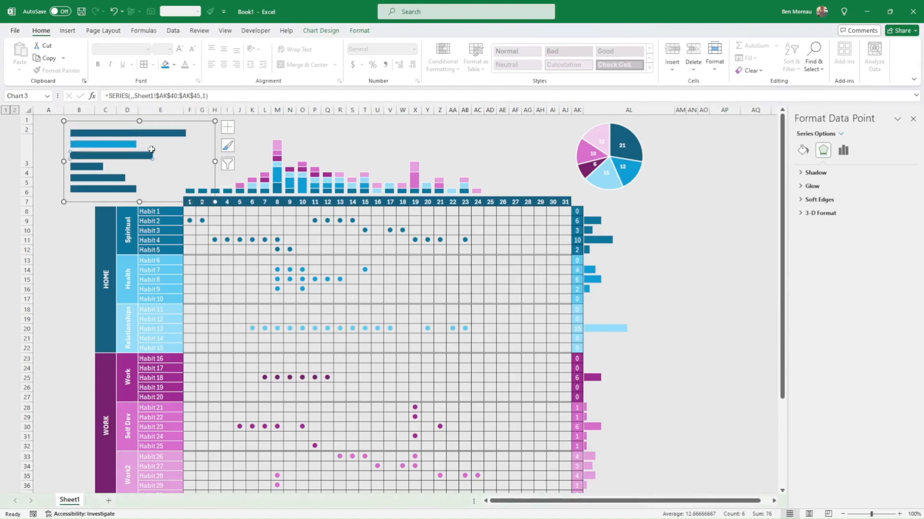
click(174, 64)
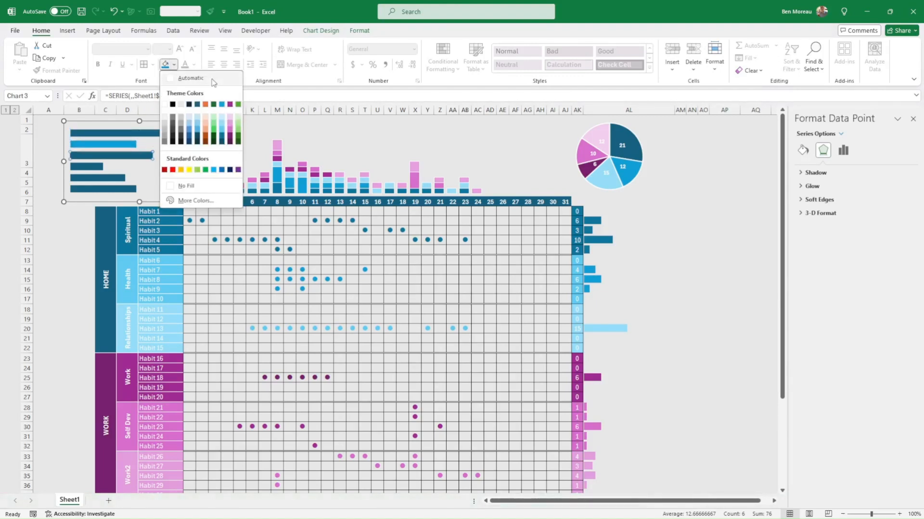
click(222, 128)
Step: Fill the bar chart's last three bars individually in the WORK category colors: dark purple, medium pink and pale pink
click(93, 168)
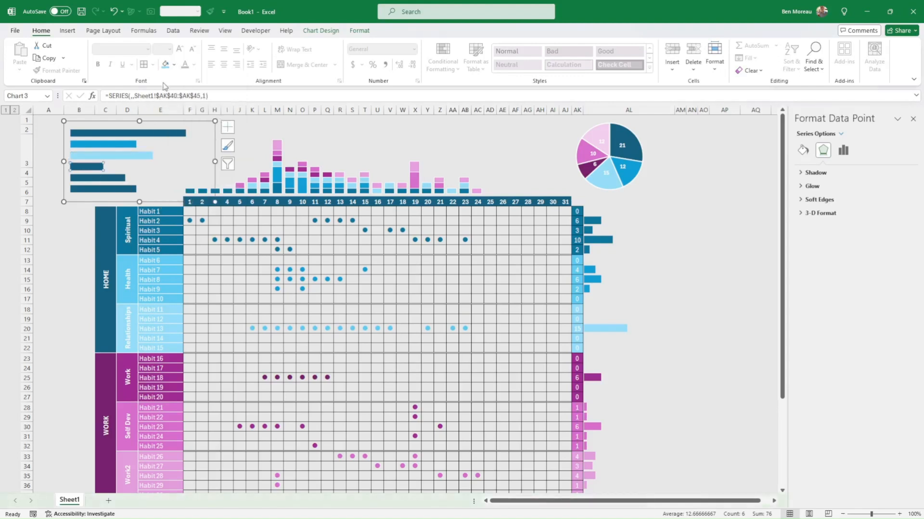
click(174, 65)
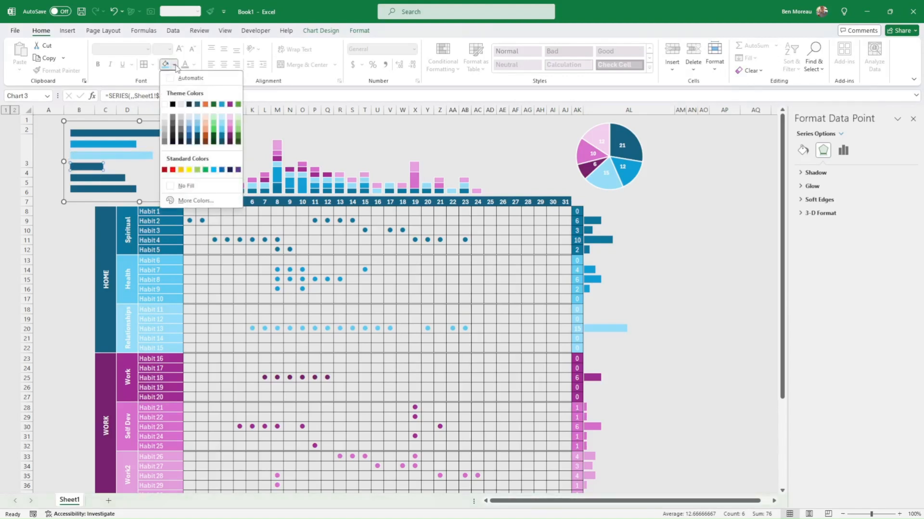
click(231, 137)
click(115, 180)
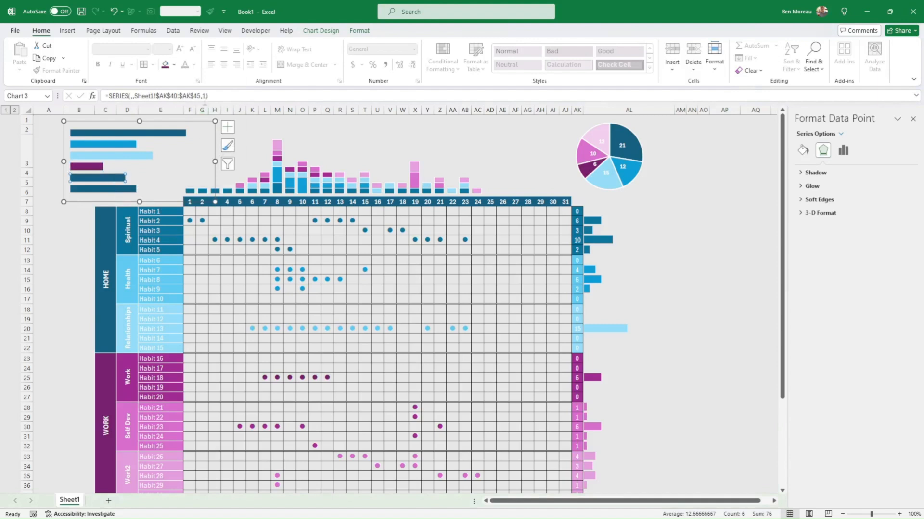
click(174, 65)
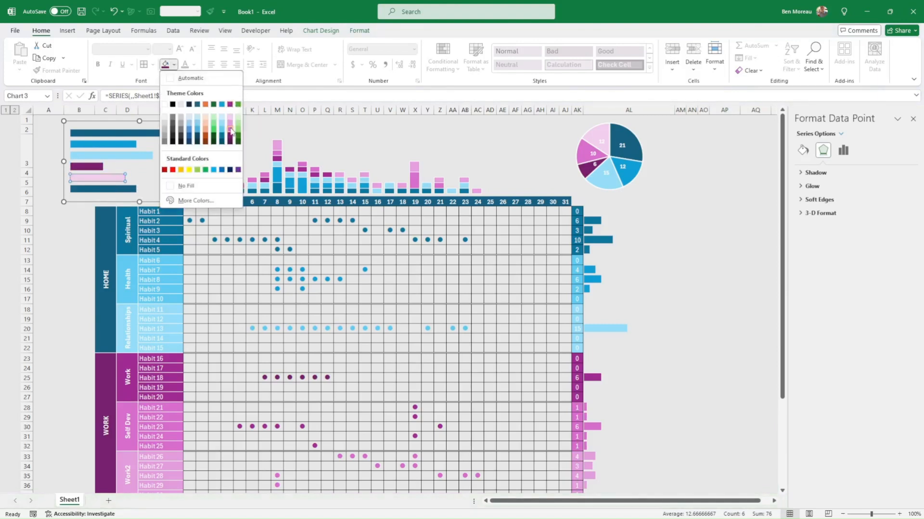
click(230, 127)
click(112, 192)
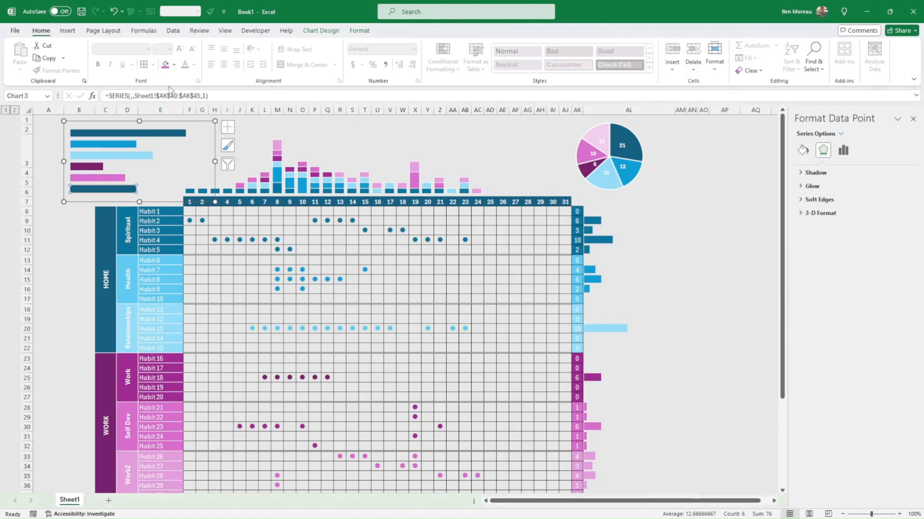
click(174, 65)
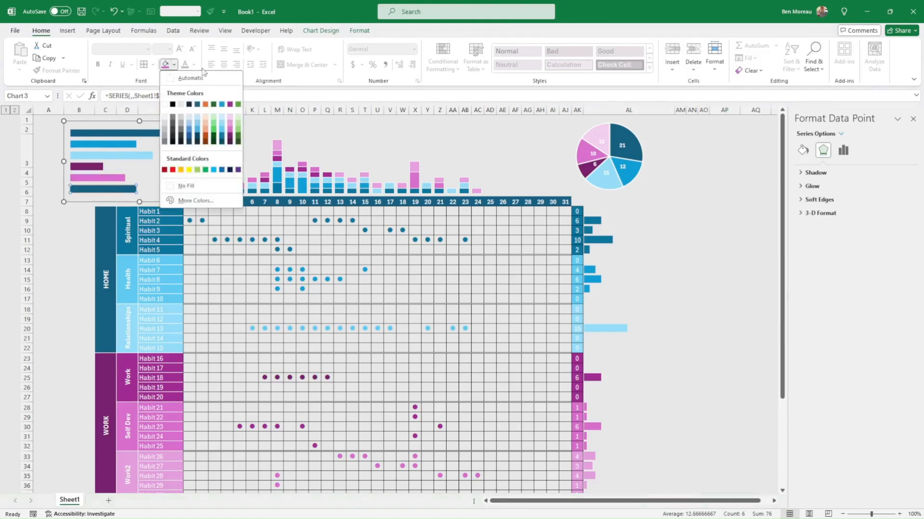
click(230, 119)
click(46, 232)
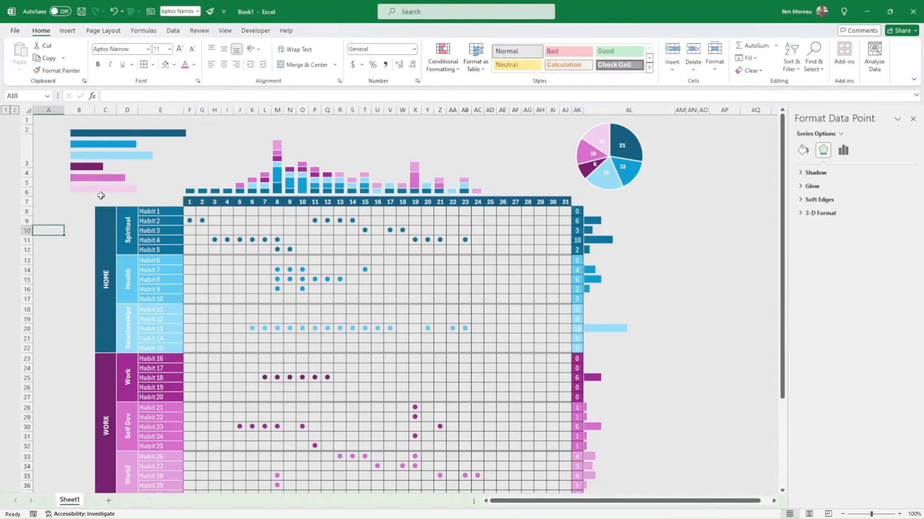
Step: Add data labels to the bars of the category totals chart
right_click(106, 191)
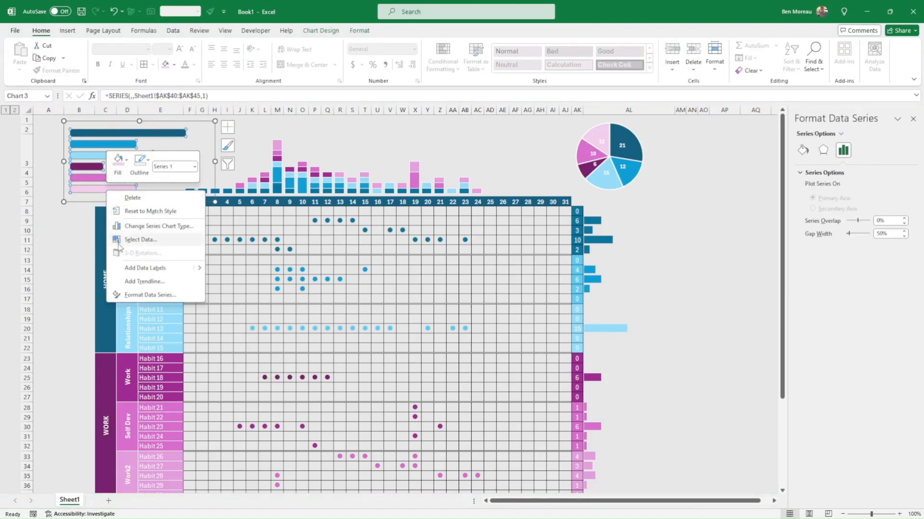
click(149, 268)
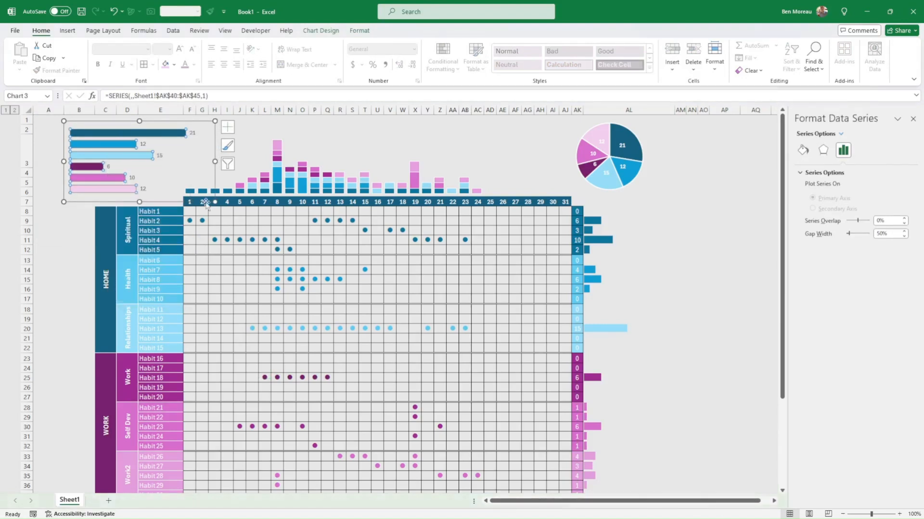
click(192, 133)
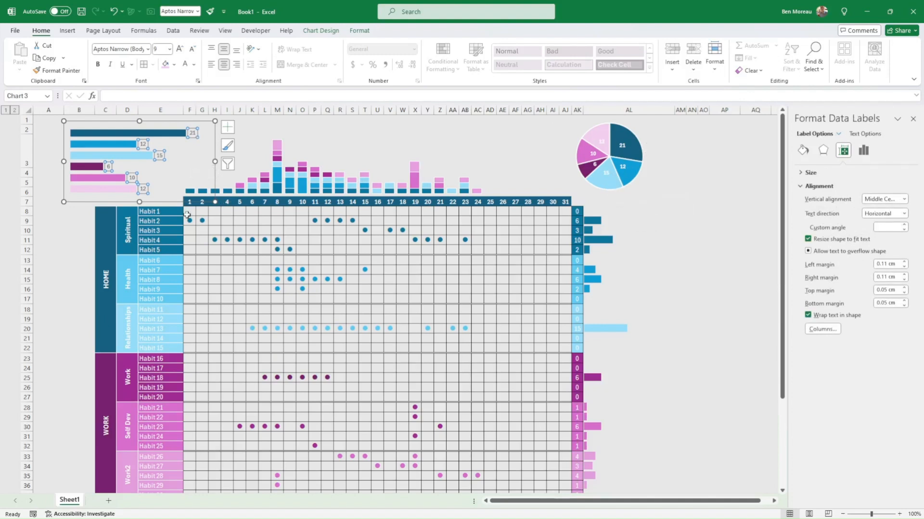
click(41, 229)
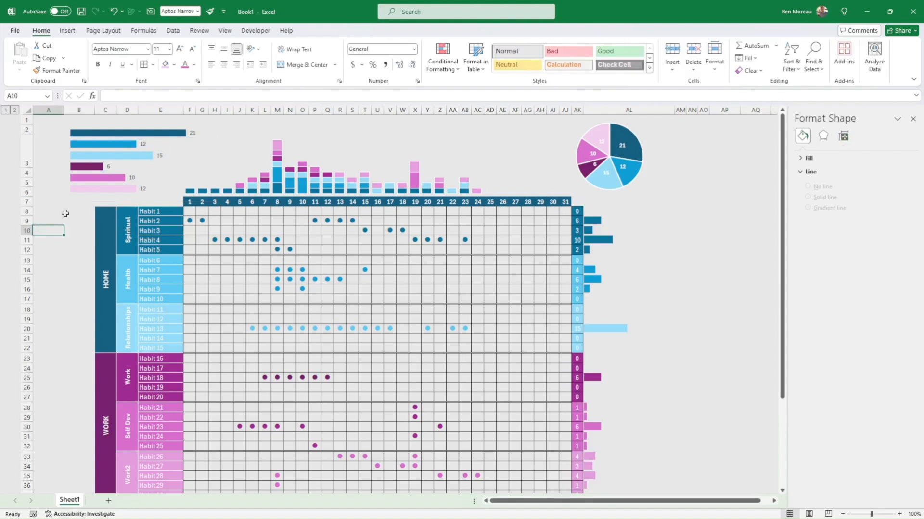
click(142, 189)
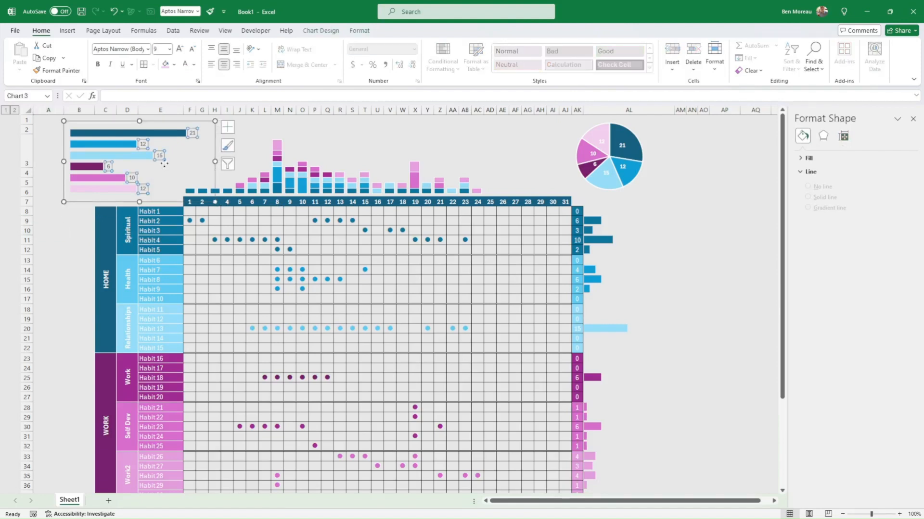
click(55, 239)
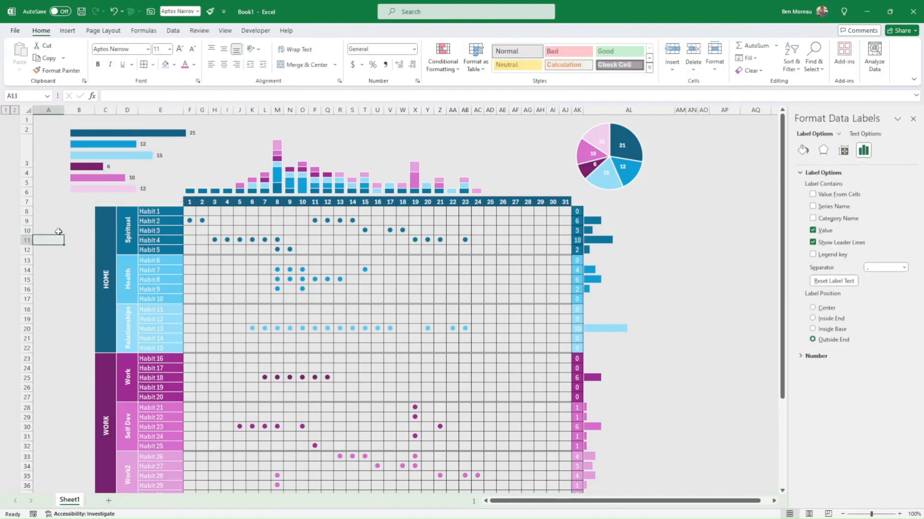
click(83, 200)
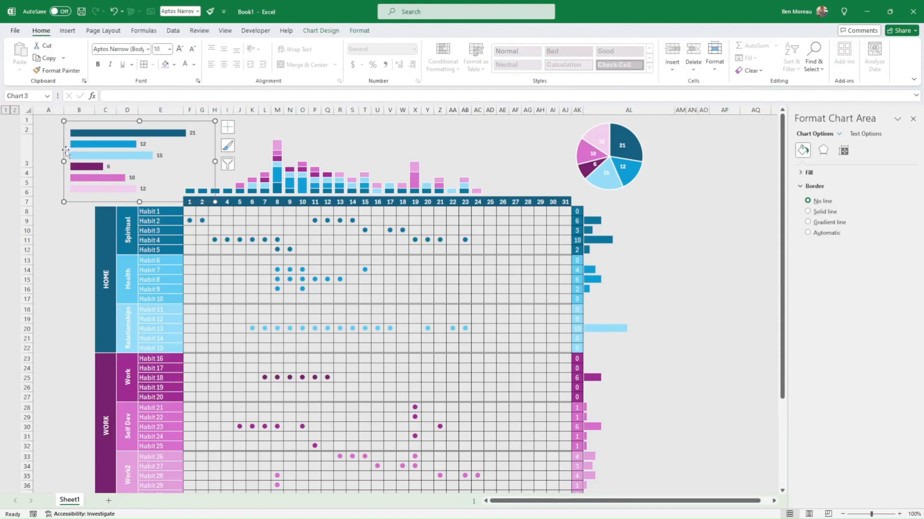
click(90, 190)
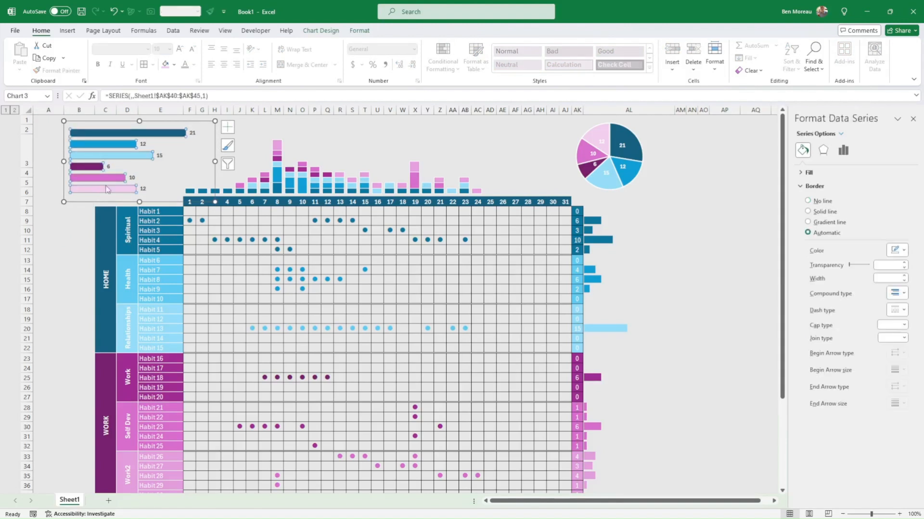
Step: Give the bars of the category totals bar chart a white outline
click(358, 31)
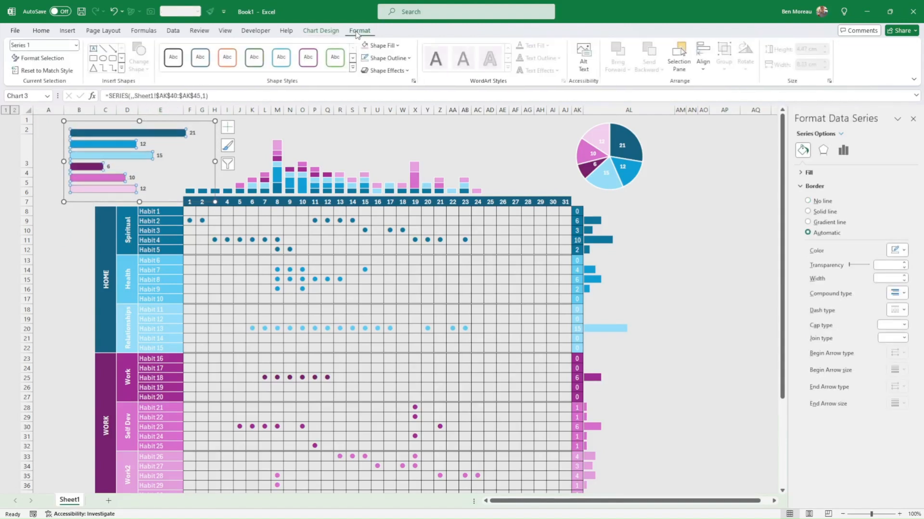
click(387, 57)
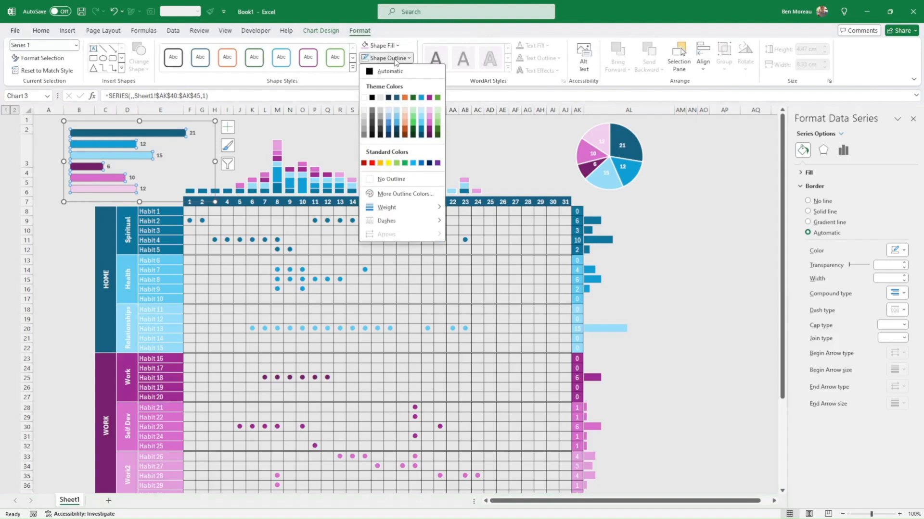
click(365, 98)
click(288, 127)
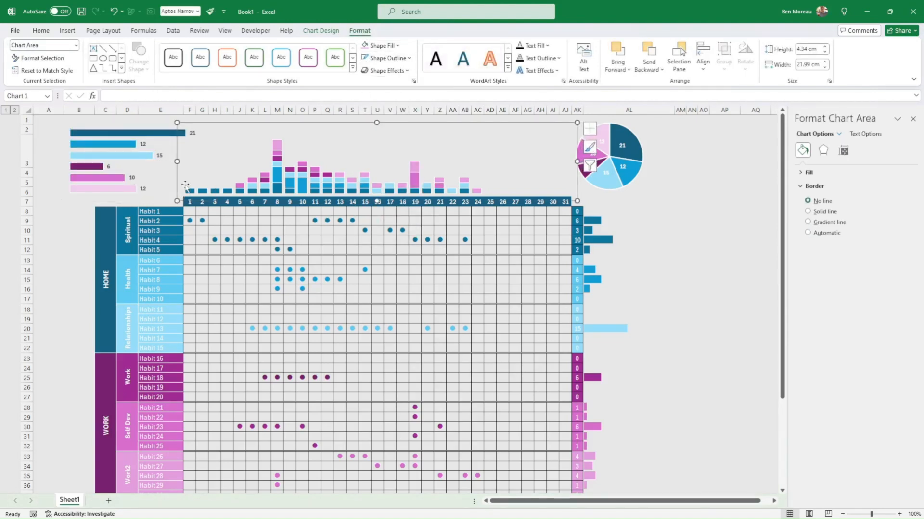
Step: Narrow the category totals bar chart to 6.67 cm wide and align it above the tracker's category and habit columns
click(73, 187)
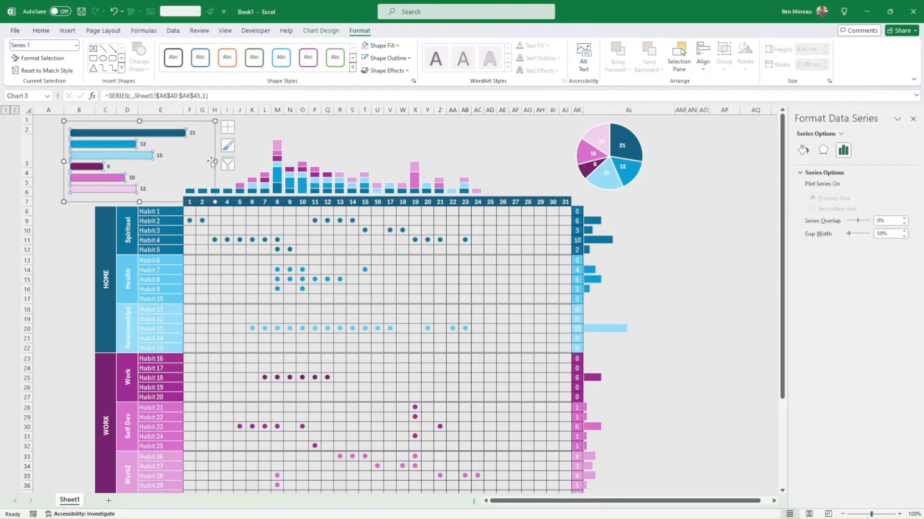
drag(214, 161, 180, 162)
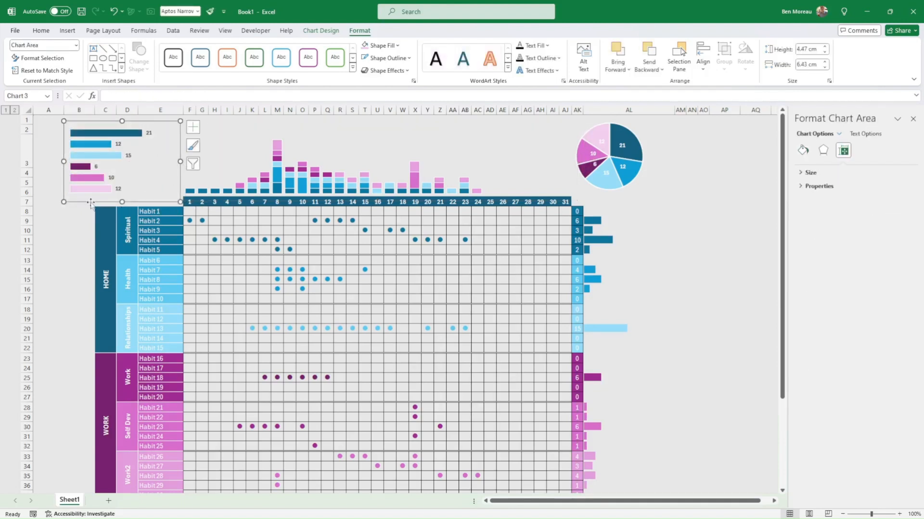
drag(91, 203, 118, 201)
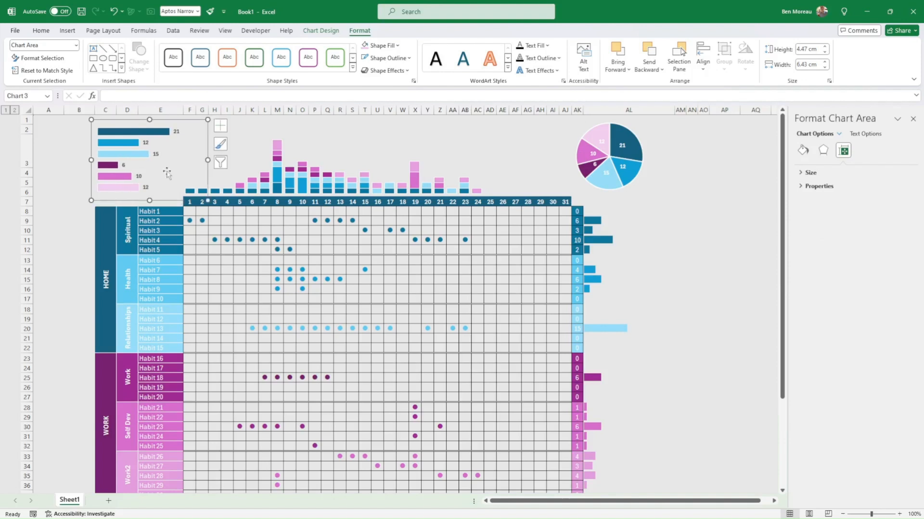
drag(206, 159, 212, 160)
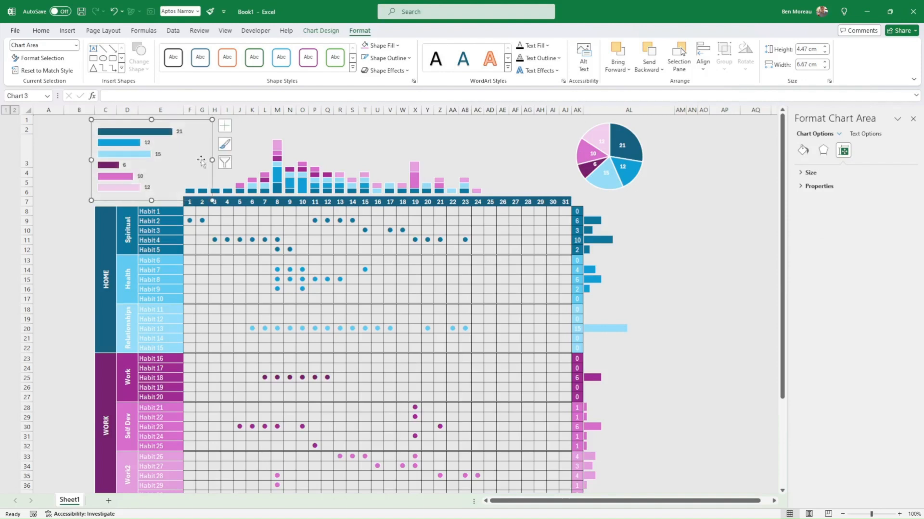
click(55, 161)
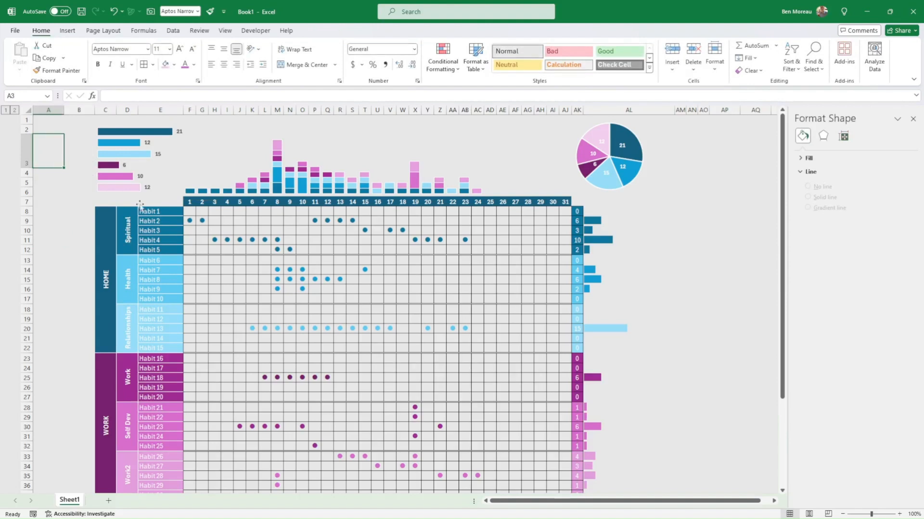
click(134, 177)
drag(162, 198, 159, 199)
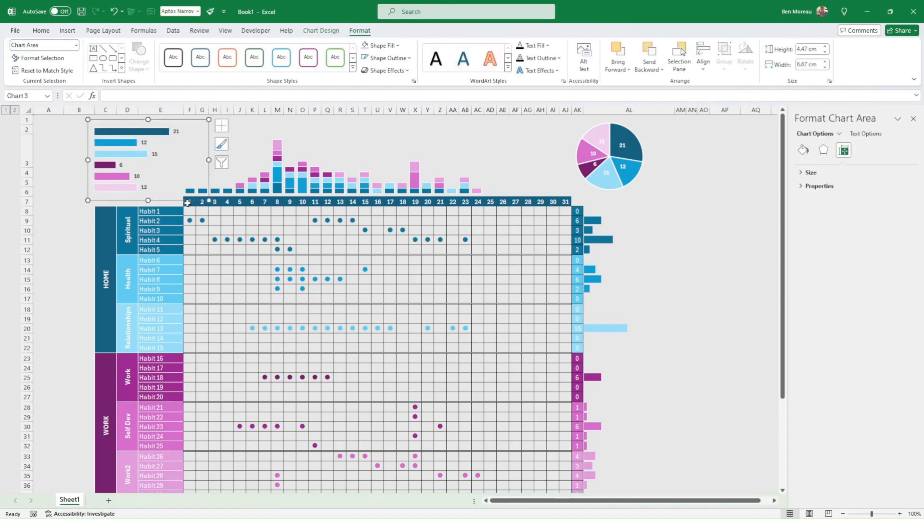
click(721, 242)
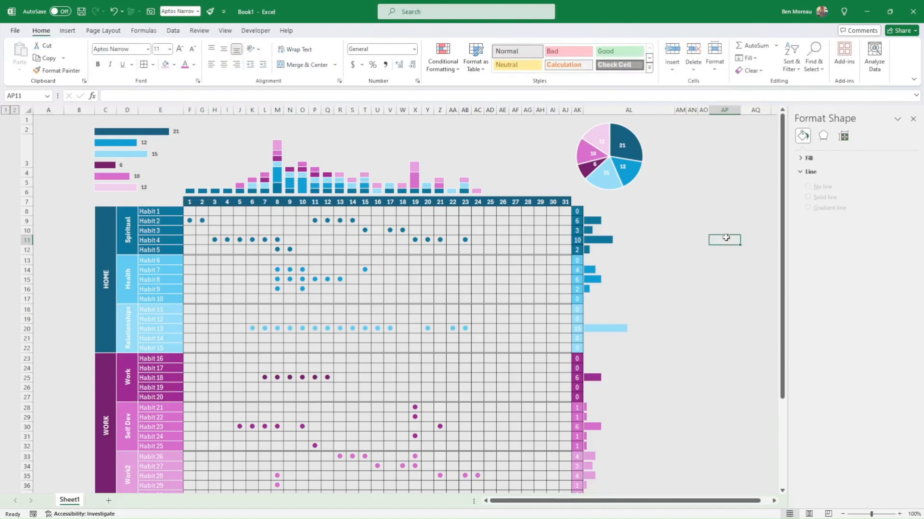
Step: Set the category totals bar chart's data source to show data in hidden rows and columns
scroll(725, 238, down, 4)
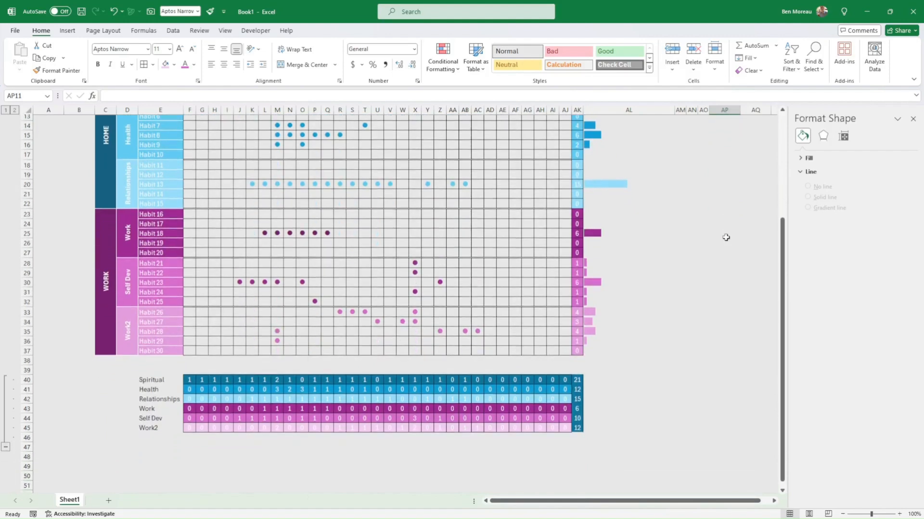
scroll(120, 320, up, 4)
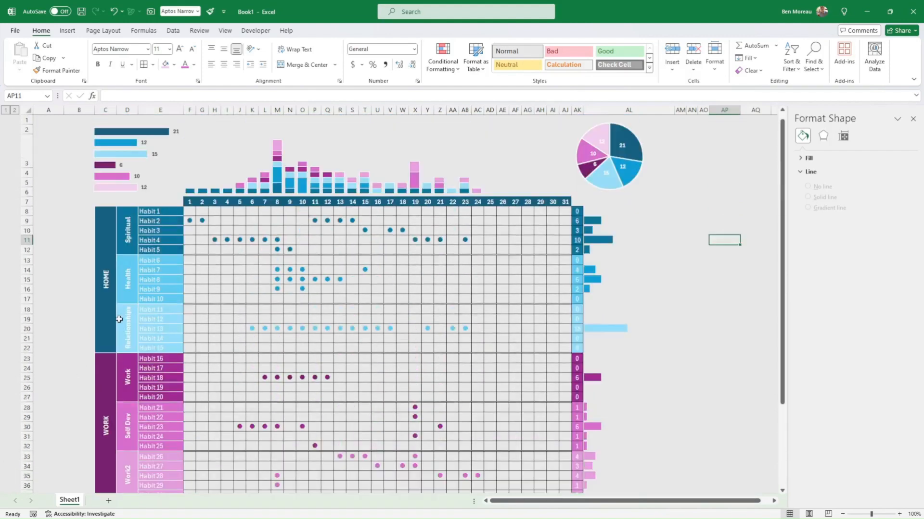
scroll(128, 323, down, 3)
scroll(172, 340, up, 3)
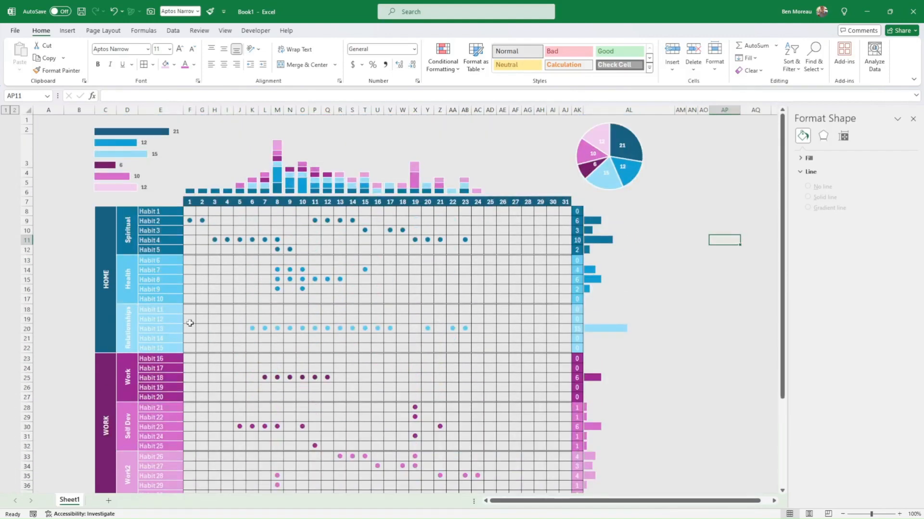
click(163, 172)
right_click(162, 171)
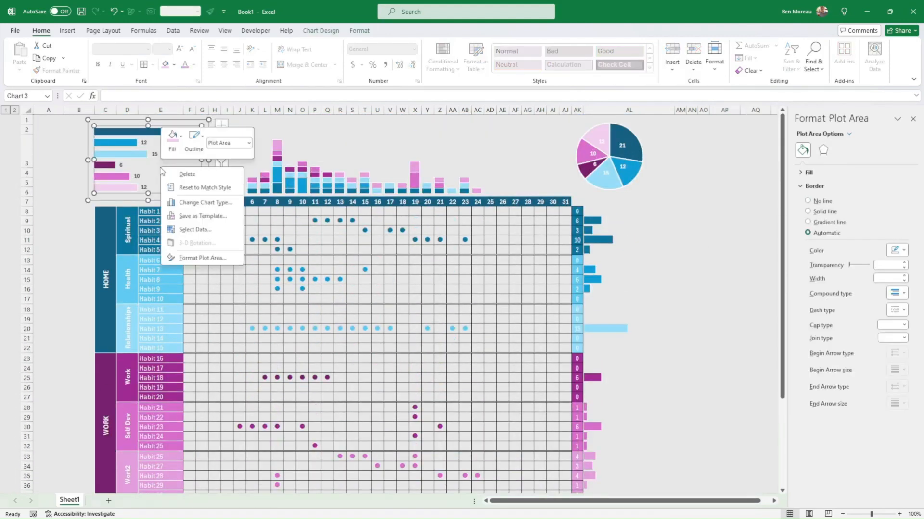
click(188, 231)
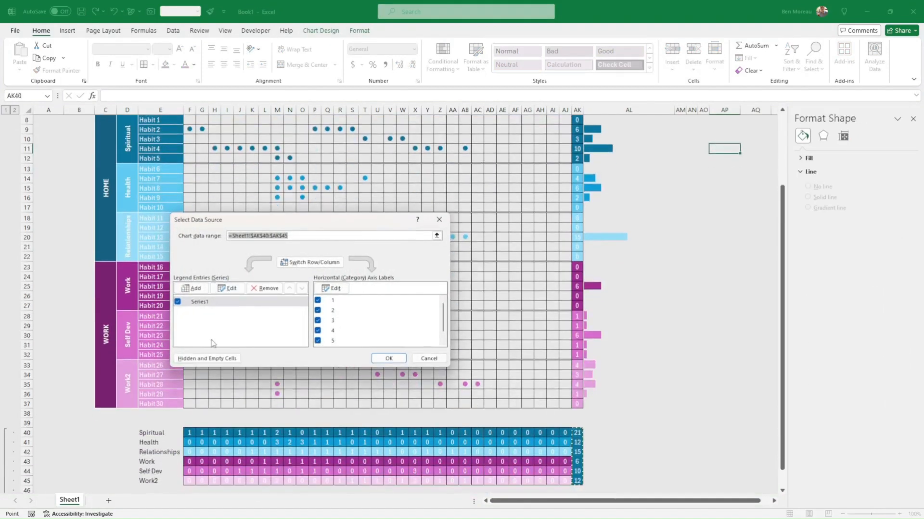
click(207, 358)
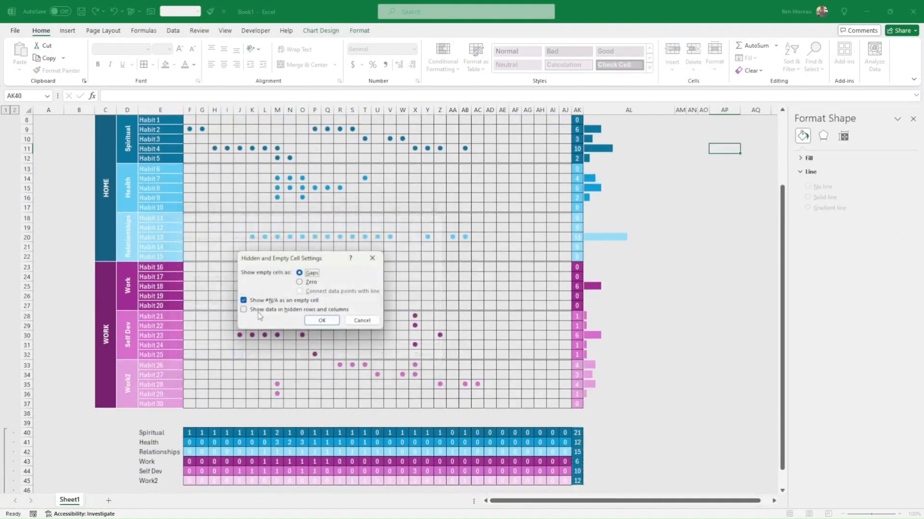
click(244, 309)
click(322, 320)
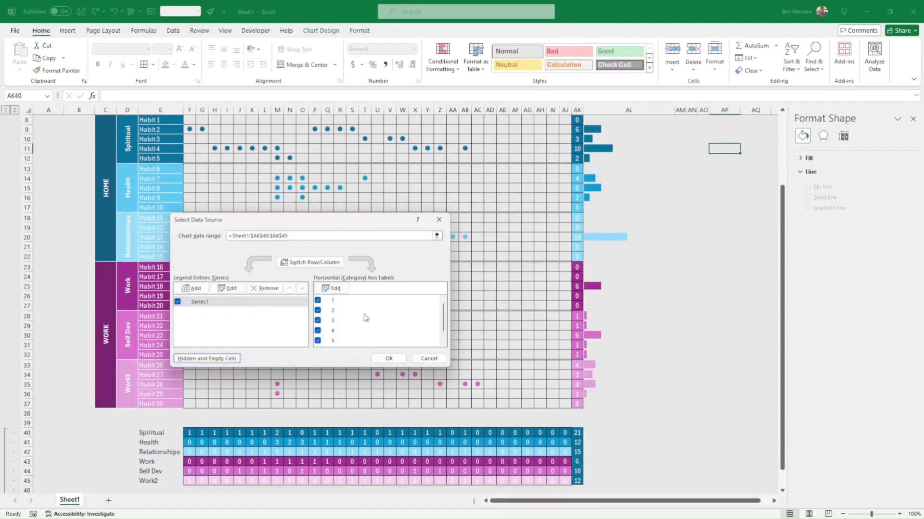
click(388, 359)
scroll(665, 229, up, 3)
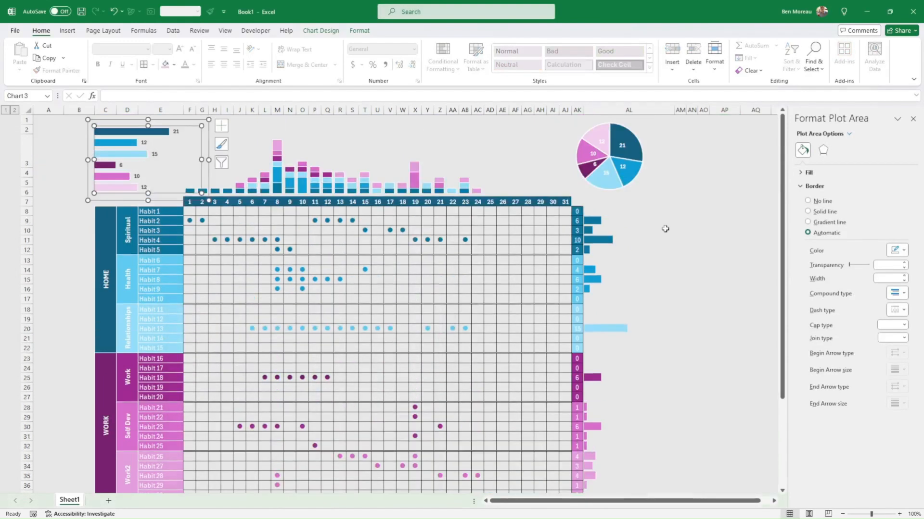
Step: Set the pie chart's data source to show data in hidden rows and columns
click(642, 188)
right_click(642, 184)
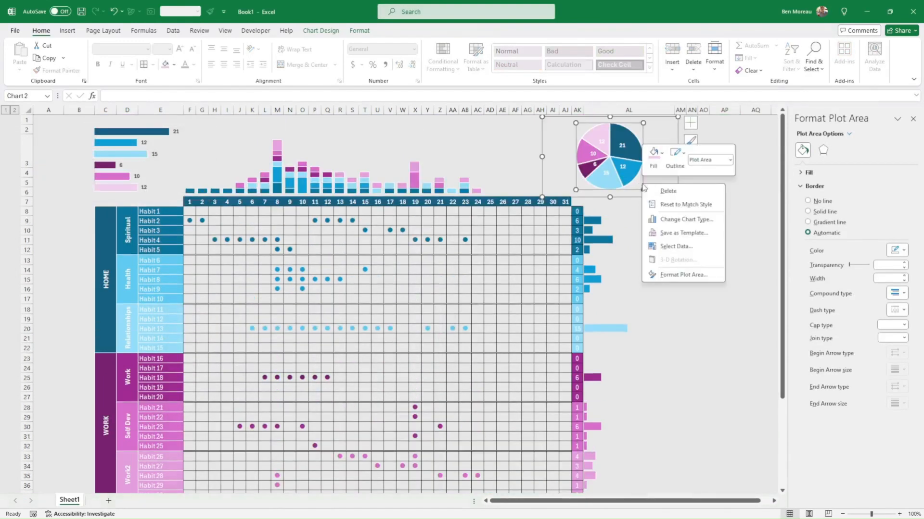
click(676, 246)
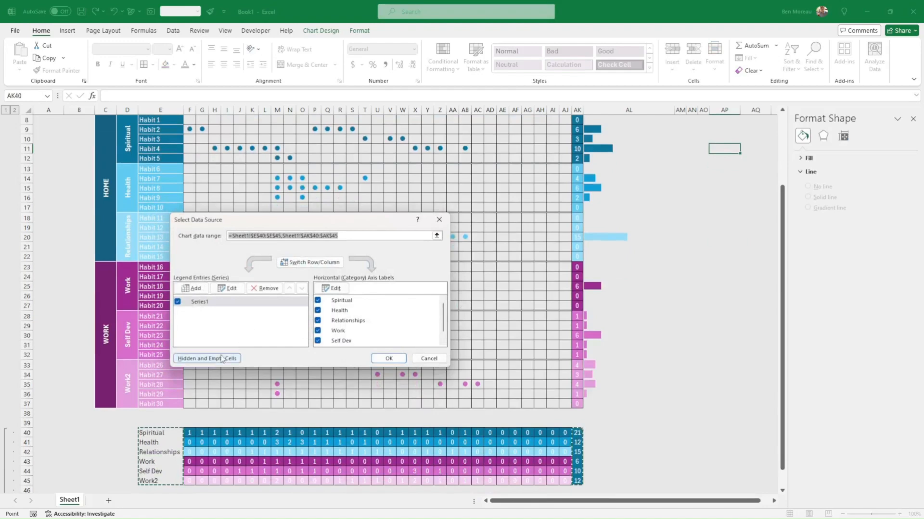
click(221, 359)
click(247, 311)
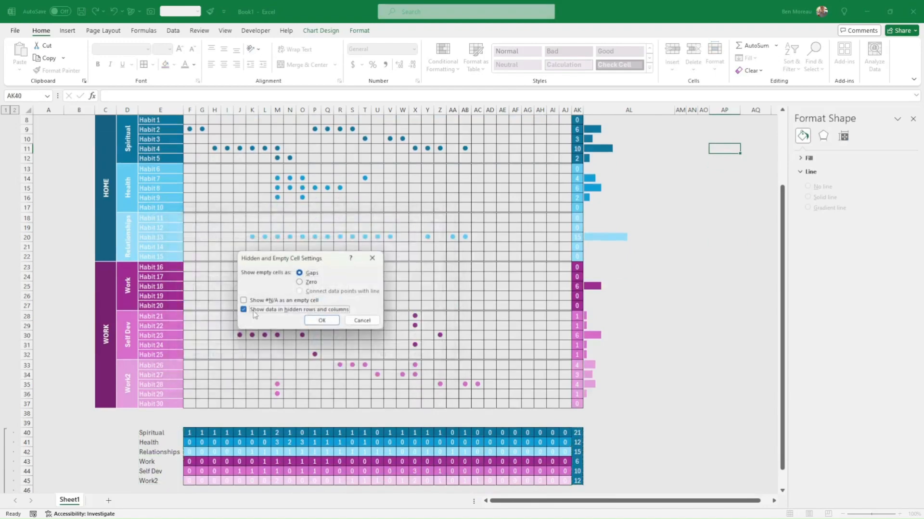
click(322, 321)
click(388, 360)
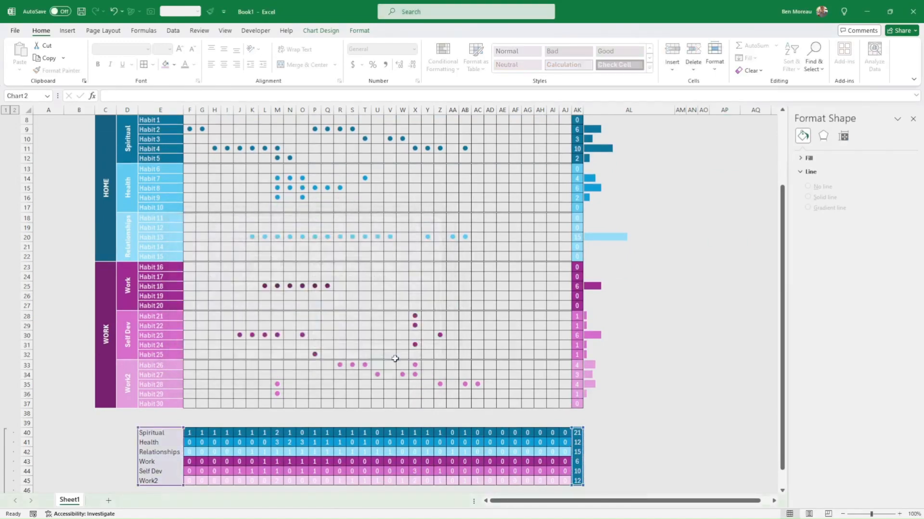
drag(451, 345, 466, 337)
scroll(494, 284, up, 3)
Step: Collapse the grouped category count rows below the habit grid
scroll(423, 277, down, 5)
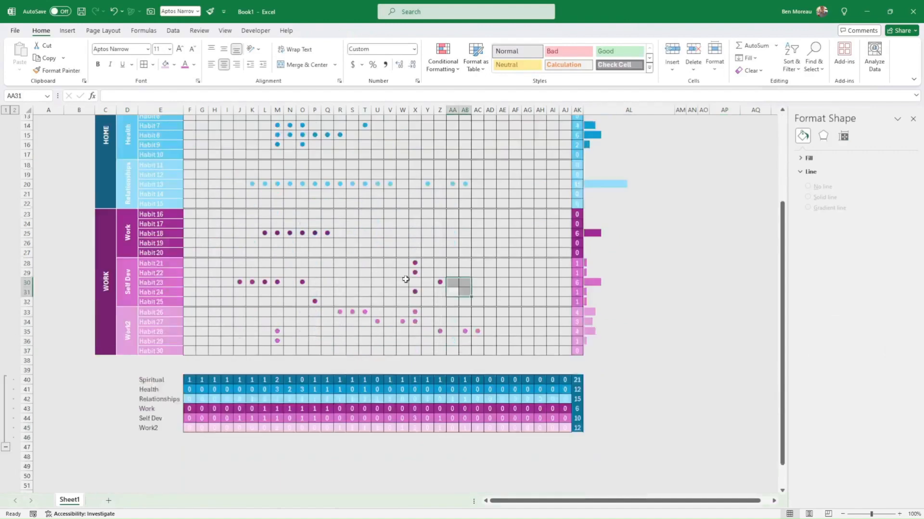
scroll(405, 279, down, 2)
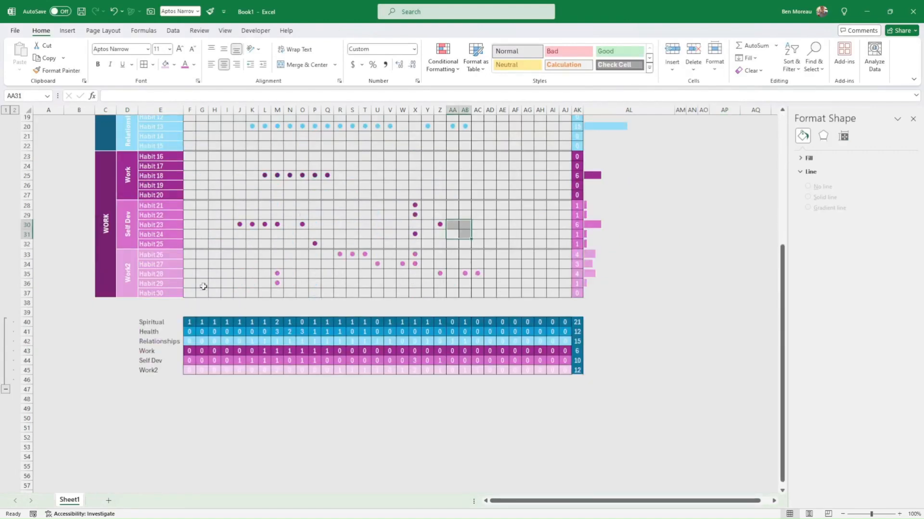
click(6, 390)
scroll(254, 303, up, 6)
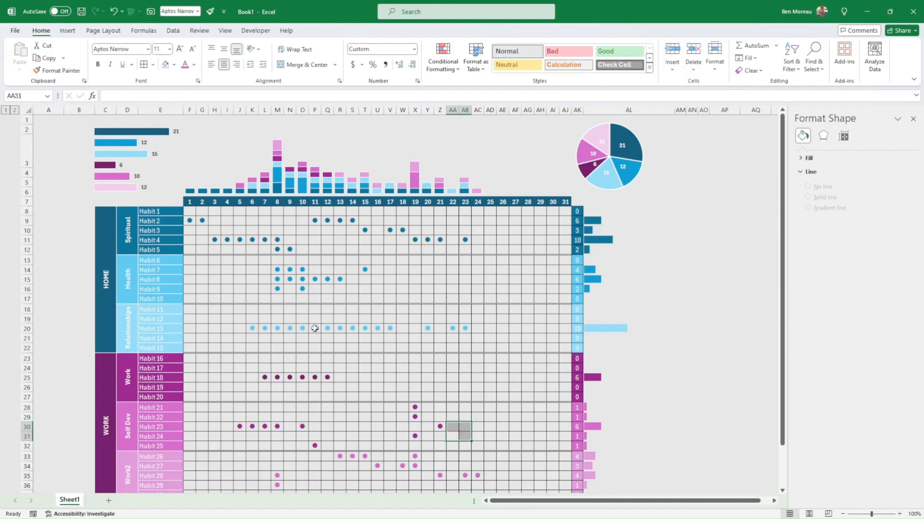
Step: Mark Habit 10 as done on days 12 to 15 and 17 to 19 by entering 1 in each cell
click(326, 299)
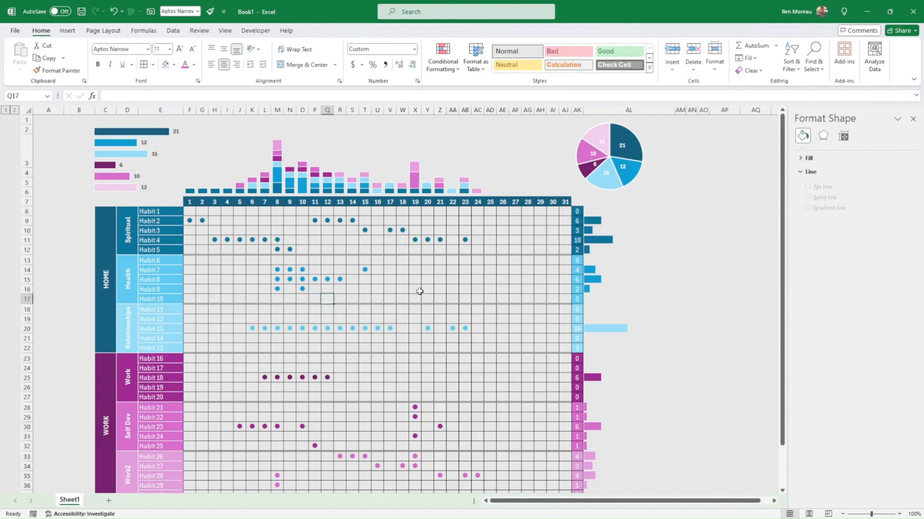
text(1)
key(Right)
text(1)
key(Right)
text(1)
key(Right)
key(1)
key(Right)
key(Right)
key(1)
key(Right)
key(1)
key(Right)
key(1)
key(Return)
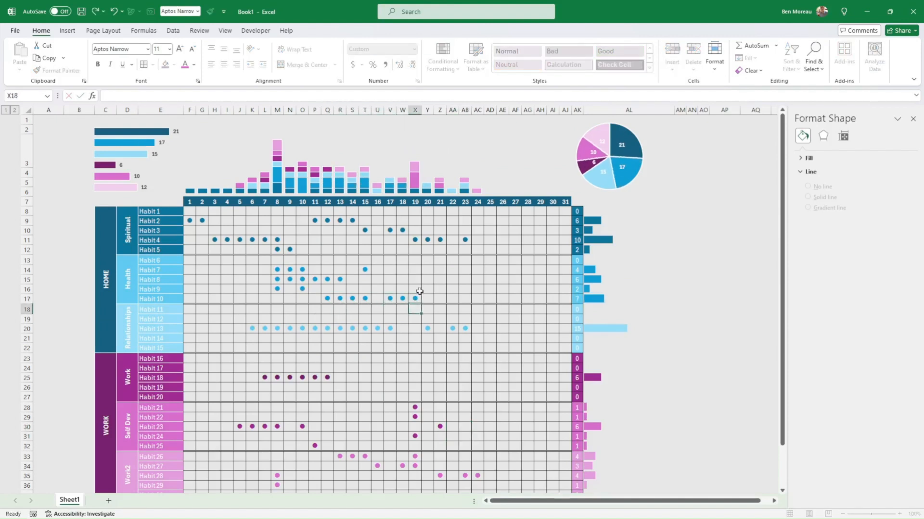
Step: Enter 4 for day 19 in the rows of Habits 13, 14 and 16 to 20
key(Down)
key(Down)
text(4)
key(Down)
text(4)
key(Down)
key(Down)
text(4)
key(Down)
text(4)
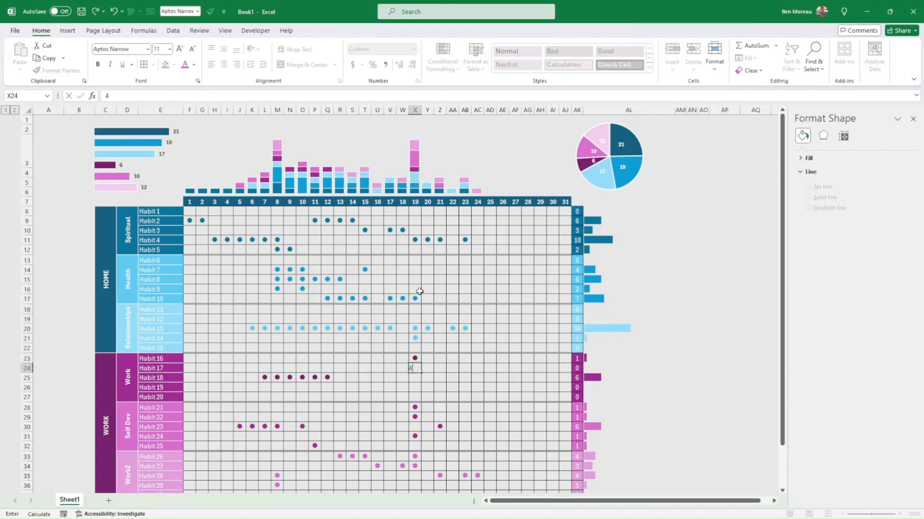
key(Down)
text(4)
key(Down)
text(4)
key(Down)
text(4)
Step: Enter 4 for day 17 in the rows of Habits 12, 14, 15, 17 to 21, 23 and 24
key(Down)
key(Down)
key(Down)
key(Down)
key(Left)
key(Left)
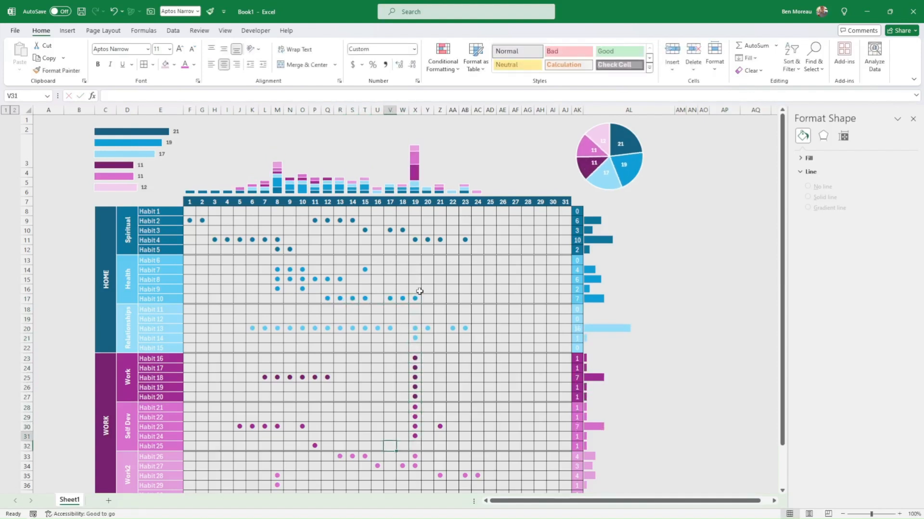
key(4)
key(Up)
key(4)
key(Up)
key(Up)
key(4)
key(Up)
key(4)
key(Up)
key(4)
key(Up)
key(4)
key(Up)
key(4)
key(Up)
key(Up)
key(4)
key(Up)
key(4)
key(Up)
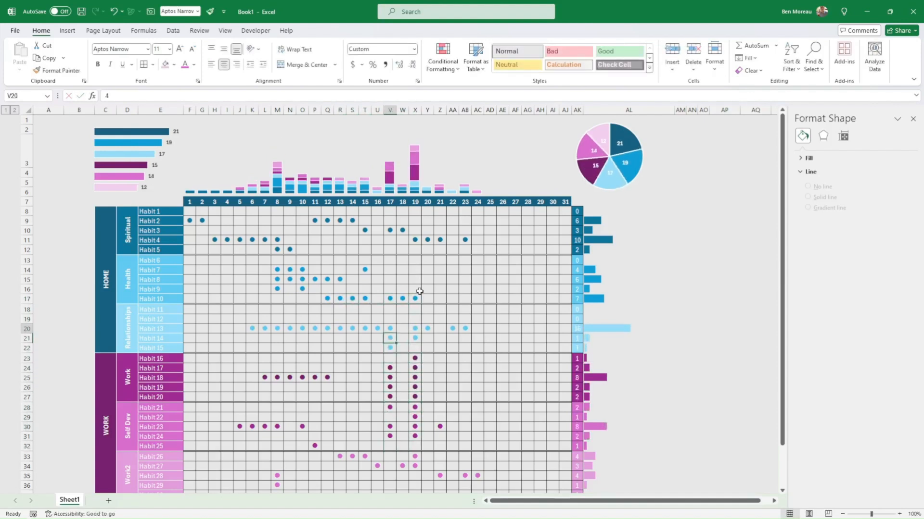
key(Up)
text(4)
key(Up)
Step: Enter 4 for day 15 in the rows of Habits 12, 14 and 16 to 20
key(Left)
key(Left)
key(Down)
text(4)
key(Down)
key(Down)
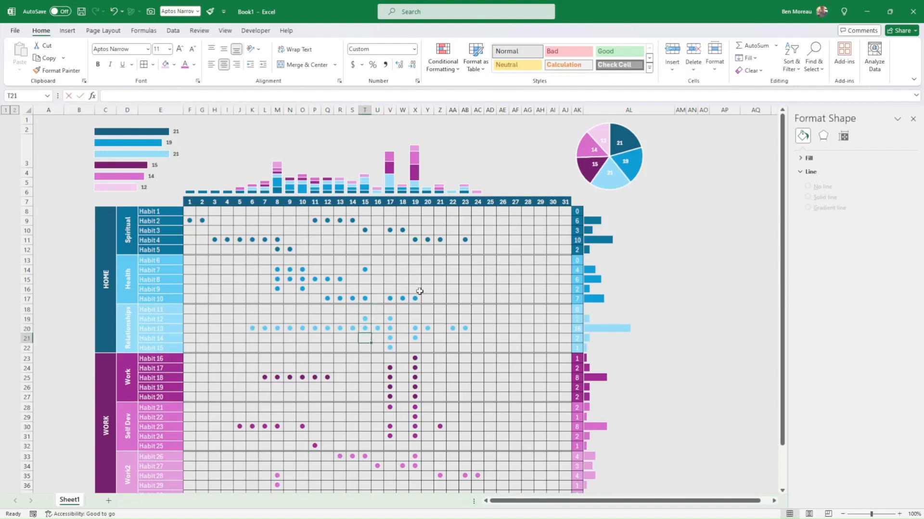
key(4)
key(Down)
key(Down)
key(4)
key(Down)
key(4)
key(Down)
key(4)
key(Down)
key(4)
key(Down)
key(4)
Step: Enter 4 for Habits 19 and 20 on day 13 and for Habit 16 on day 11
key(Left)
key(Left)
key(4)
key(Up)
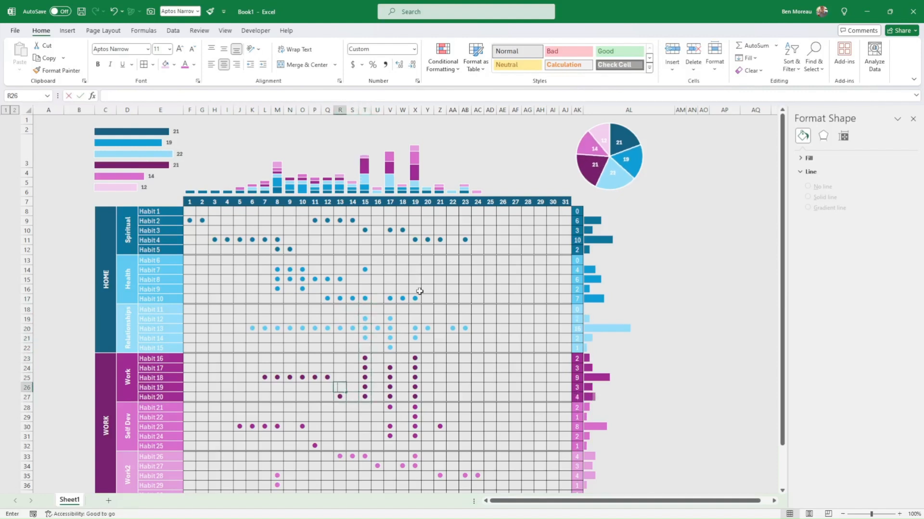
key(4)
key(Up)
key(Up)
key(Up)
key(Left)
key(Left)
key(4)
Step: Enter 4 for Habit 15 on days 6, 8 and 9 and for Habit 14 on day 6
key(Up)
key(Left)
key(Left)
key(4)
key(Left)
key(4)
key(Left)
key(Left)
key(4)
key(Up)
key(4)
key(Up)
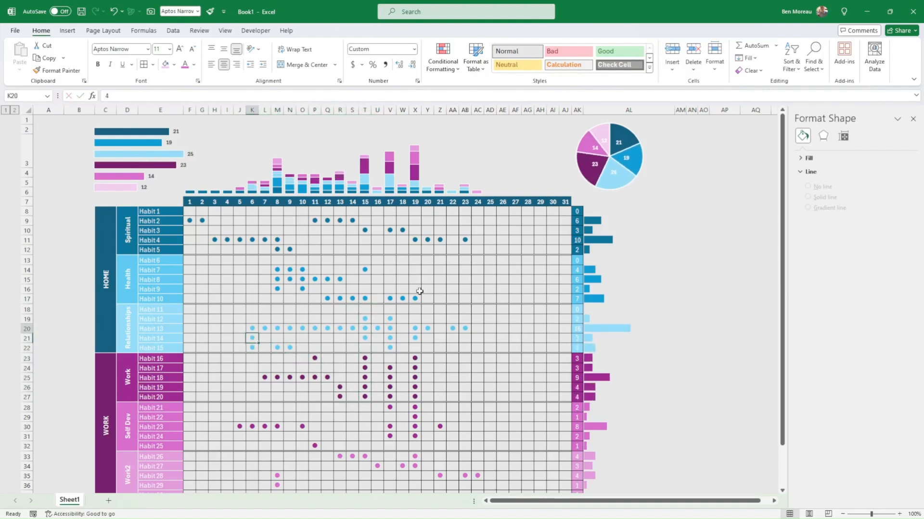
Step: Preview several built-in theme color sets on the tracker, keeping the current Office colors
click(100, 29)
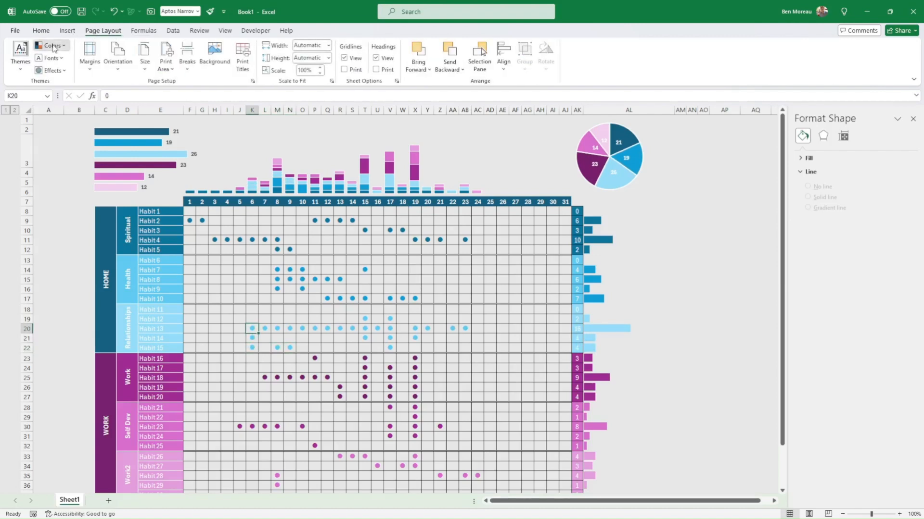
click(50, 45)
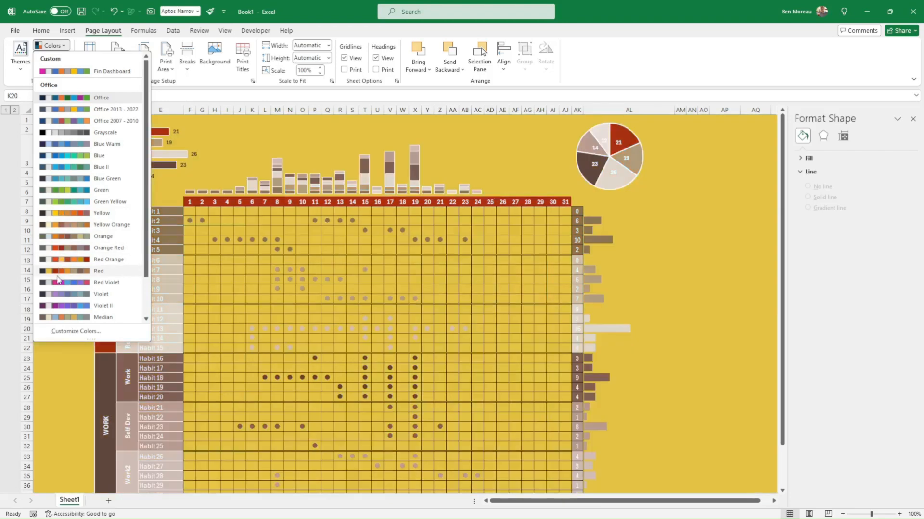
scroll(72, 304, down, 2)
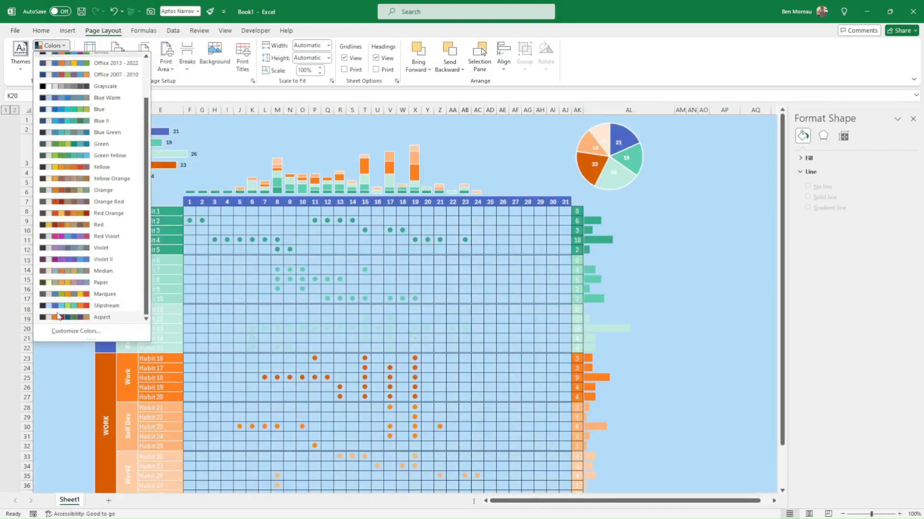
scroll(63, 241, up, 2)
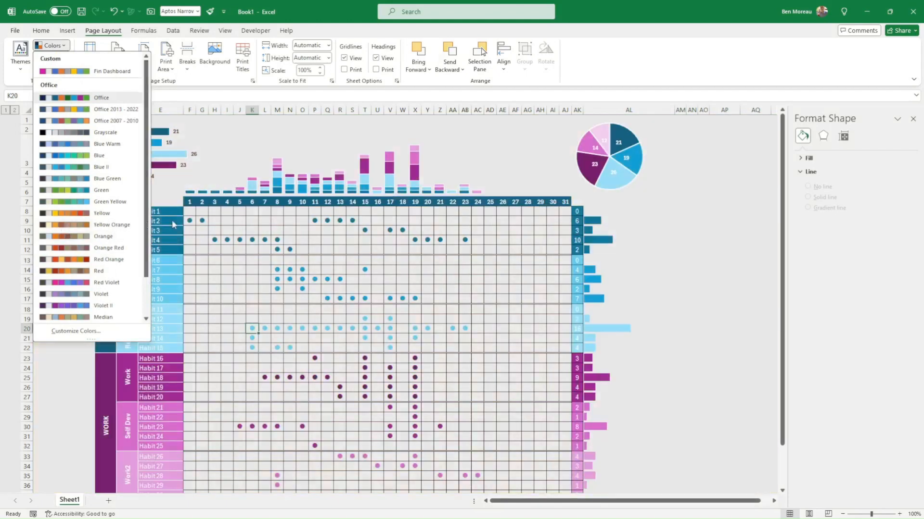
click(288, 238)
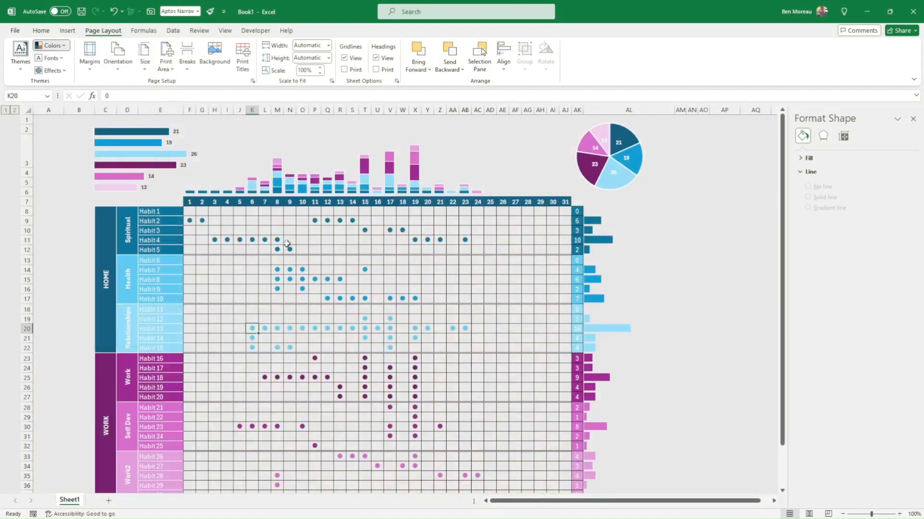
click(293, 191)
drag(306, 229, 315, 233)
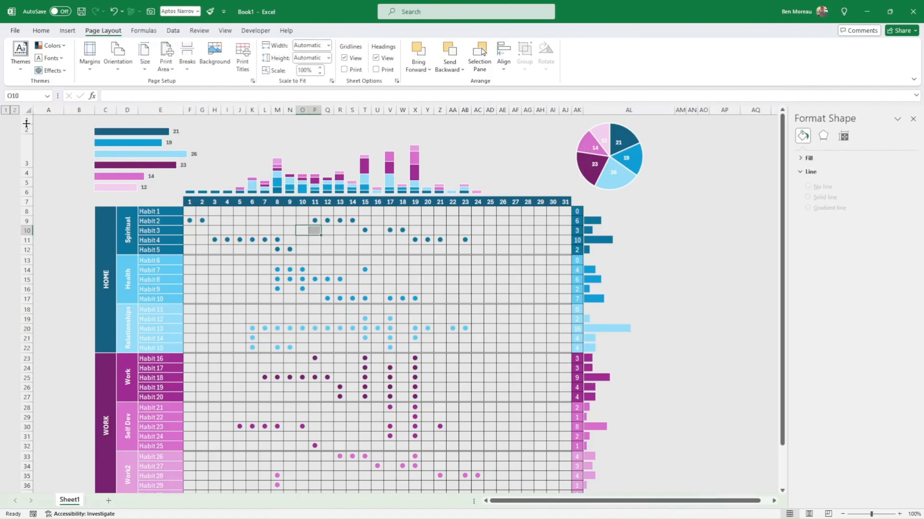
drag(27, 124, 27, 146)
mouse_move(117, 137)
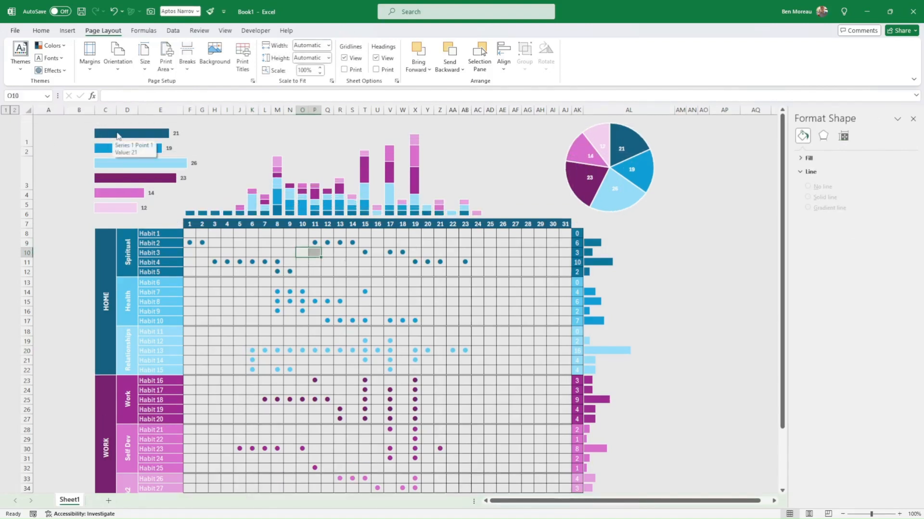
key(ctrl+z)
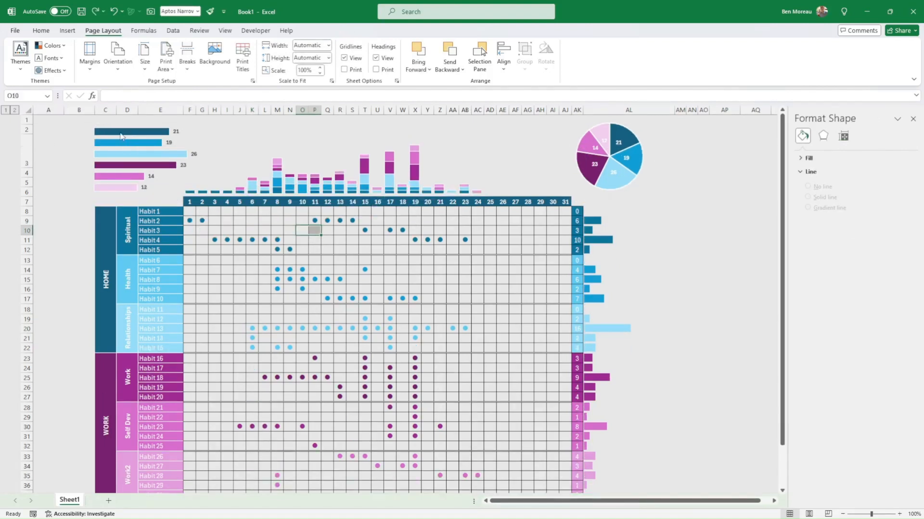
Step: Set the bar, column and pie charts above the grid to "Don't move or size with cells"
click(117, 132)
ctrl+click(373, 175)
ctrl+click(613, 168)
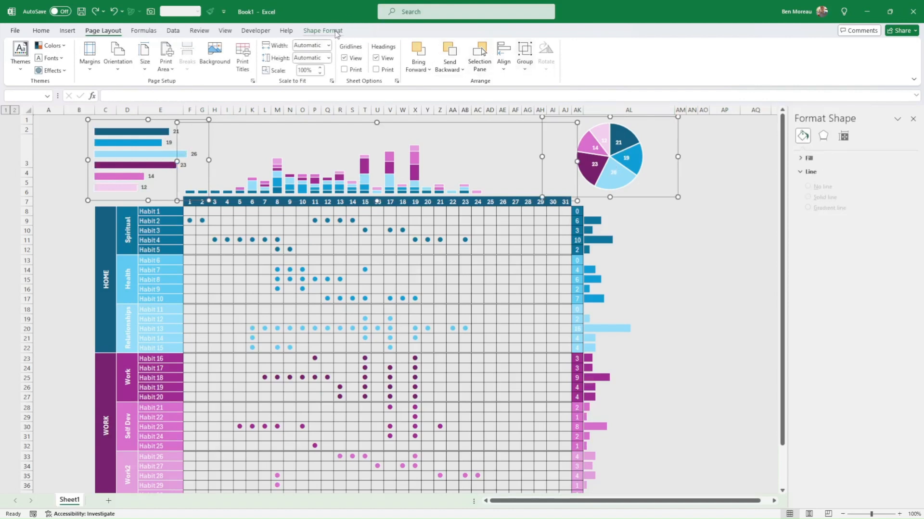
right_click(614, 146)
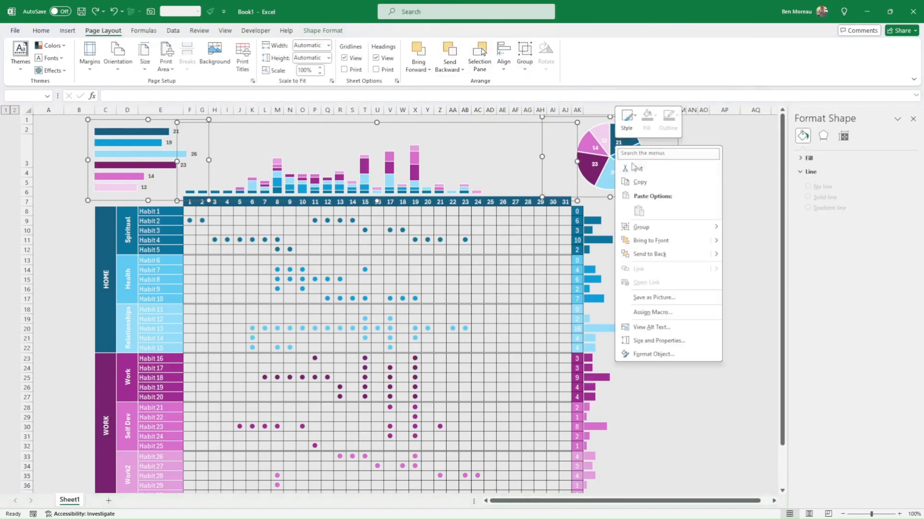
click(657, 341)
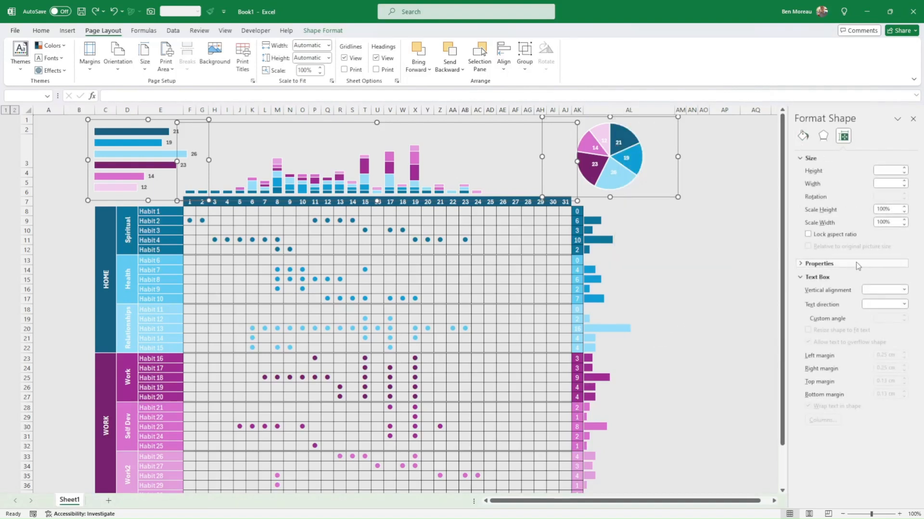
click(846, 264)
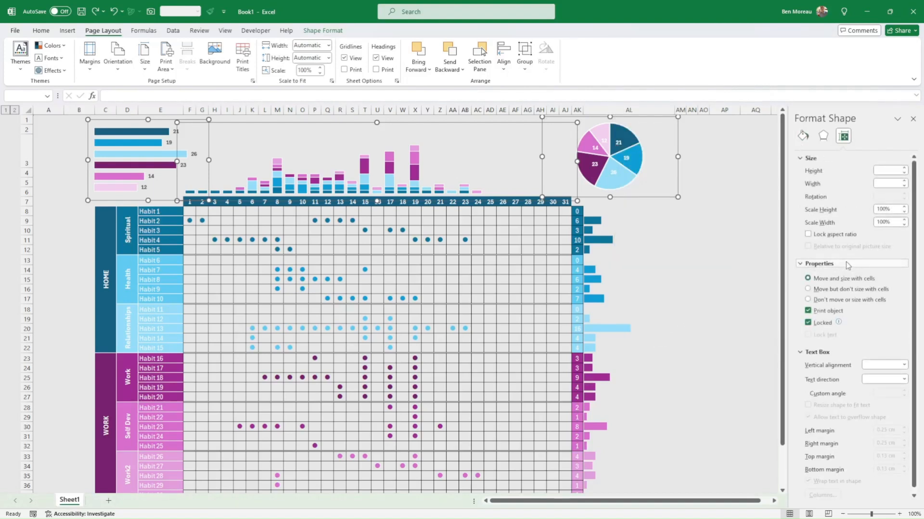
click(808, 299)
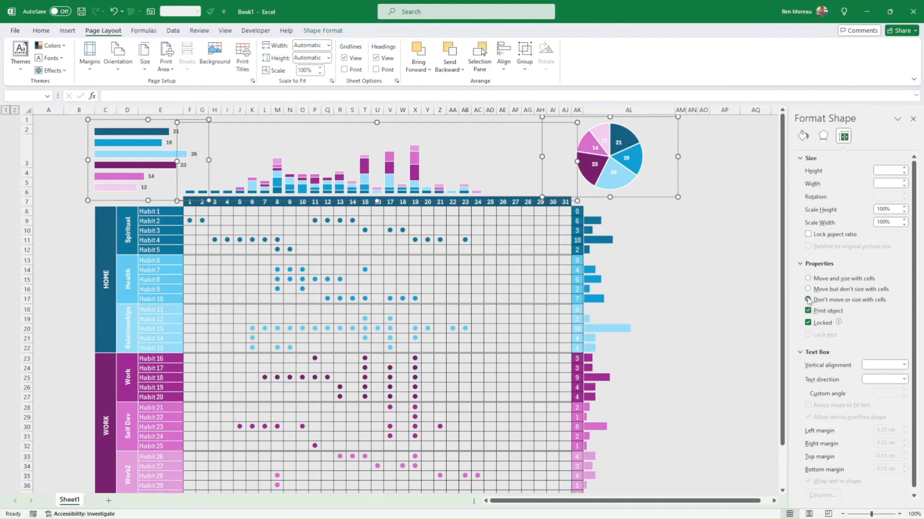
click(687, 282)
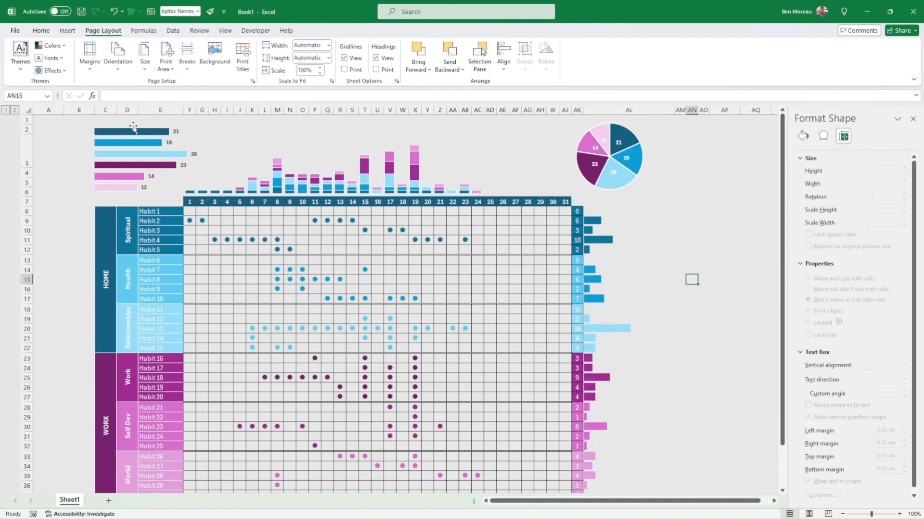
Step: Make row 1 taller for a title and shift the bar, column and pie charts together down below it
drag(26, 124, 26, 155)
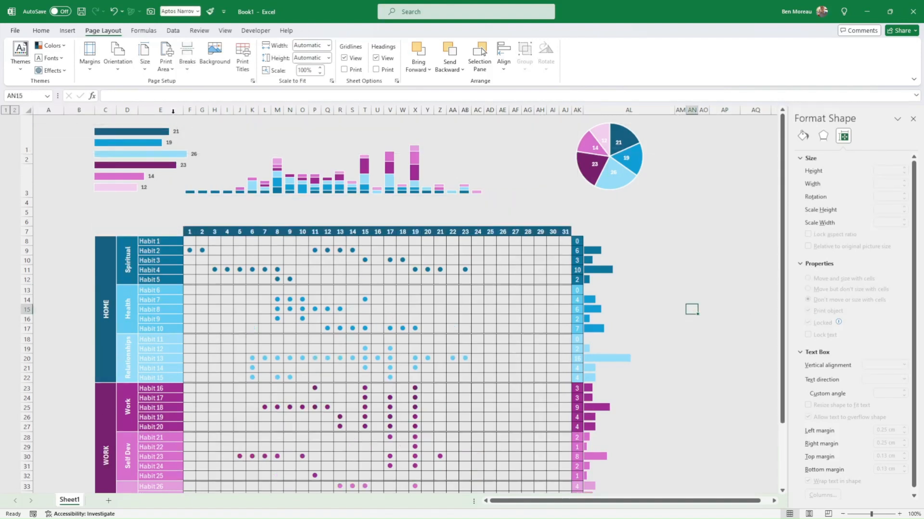
click(133, 174)
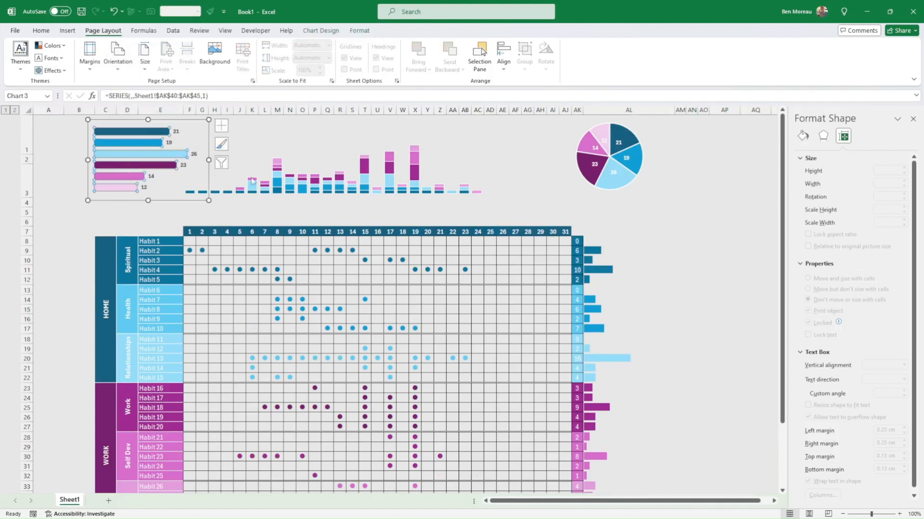
ctrl+click(348, 180)
ctrl+click(607, 166)
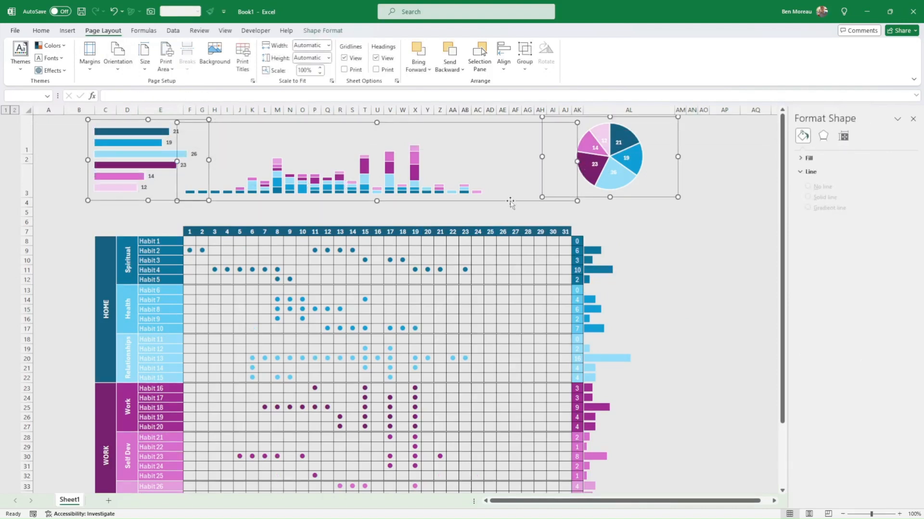
drag(509, 200, 505, 231)
click(191, 117)
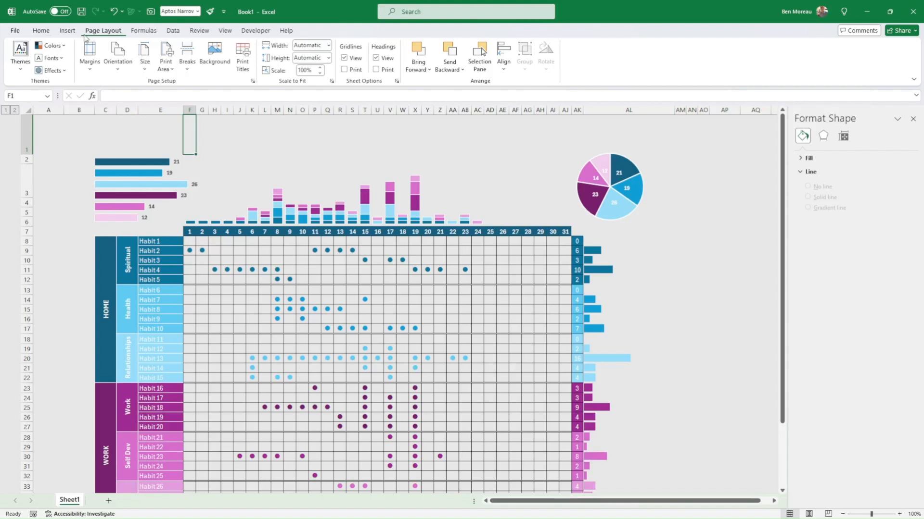
Step: Add a wide text box in row 1 above the day columns reading HABIT TRACKER, the person's name, then FOR WORK AND HOME
click(68, 30)
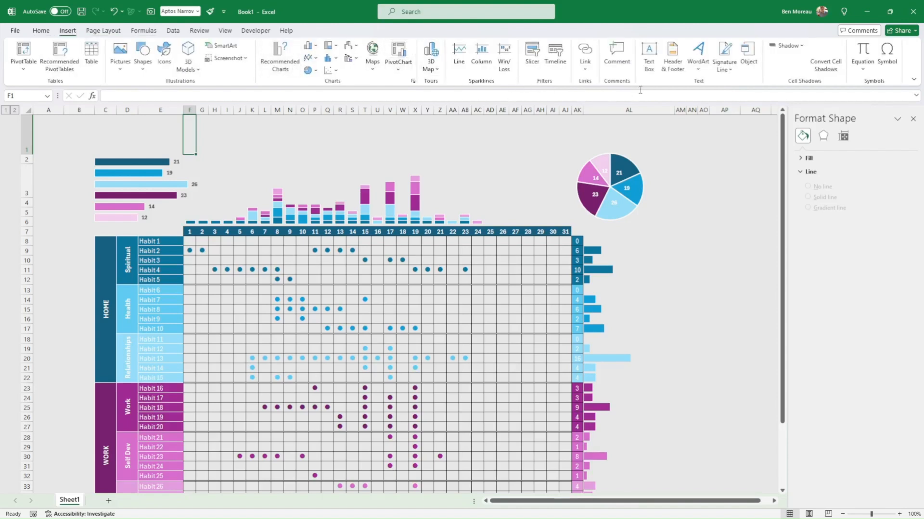
click(649, 54)
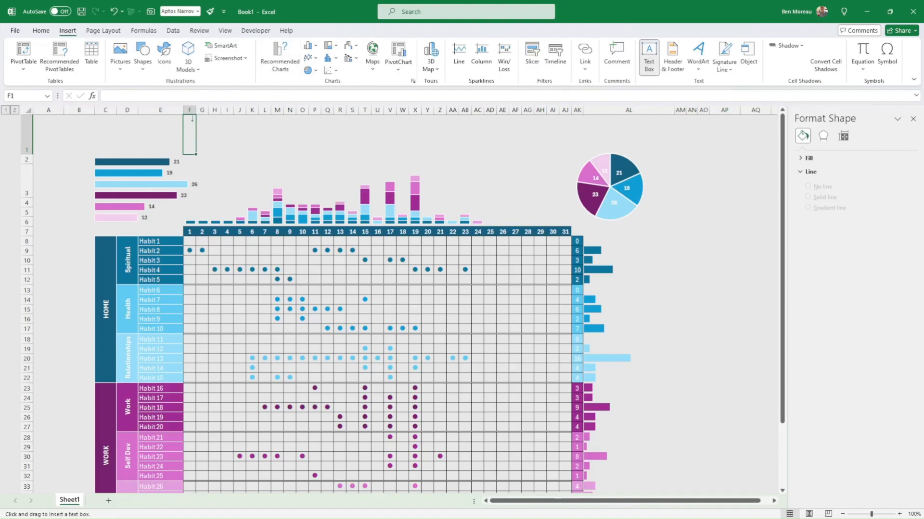
drag(192, 119, 571, 154)
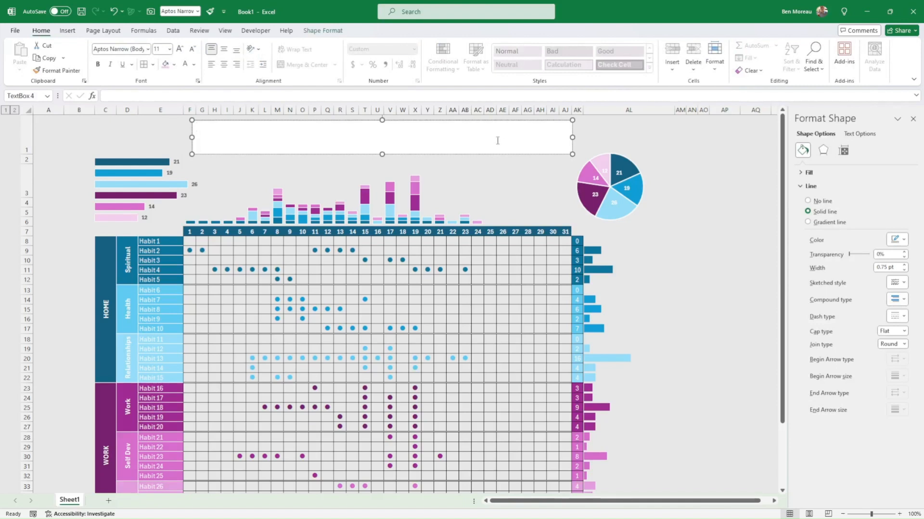
click(397, 136)
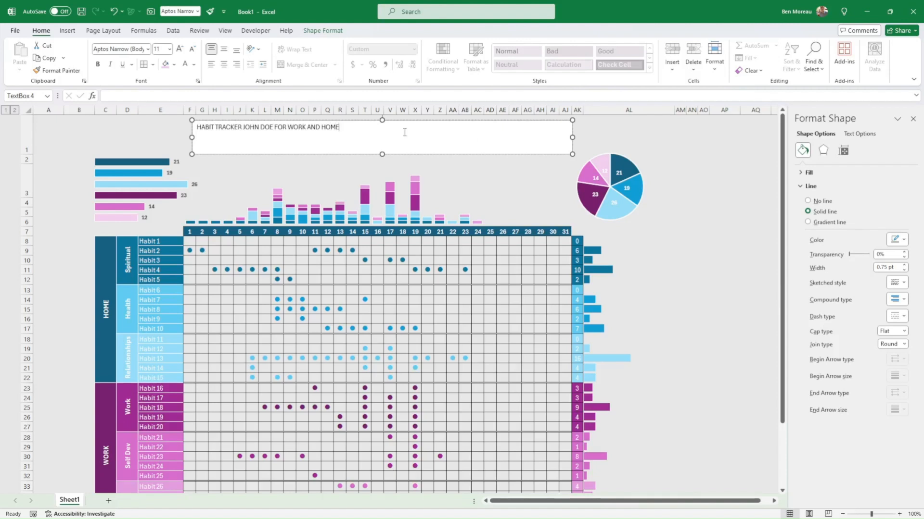
click(450, 153)
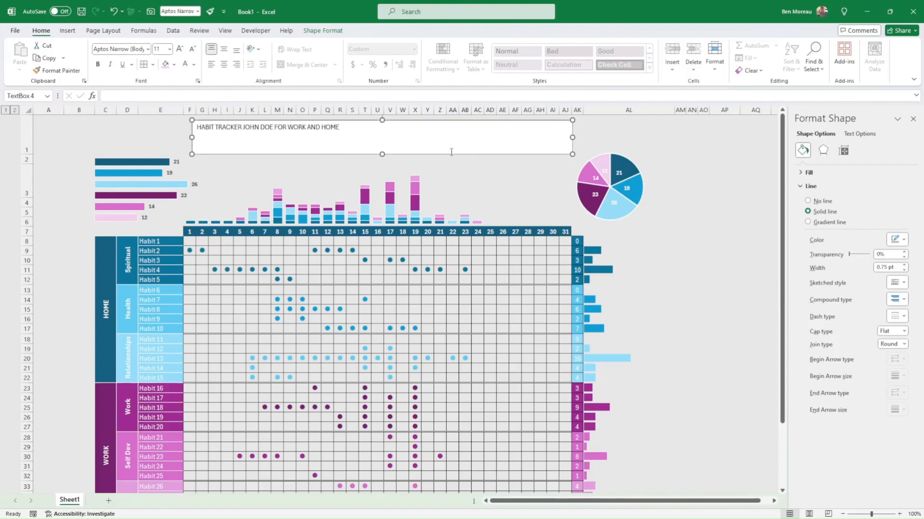
Step: Format the title text in a darker theme blue and bold, centered both horizontally and vertically in its box
click(194, 64)
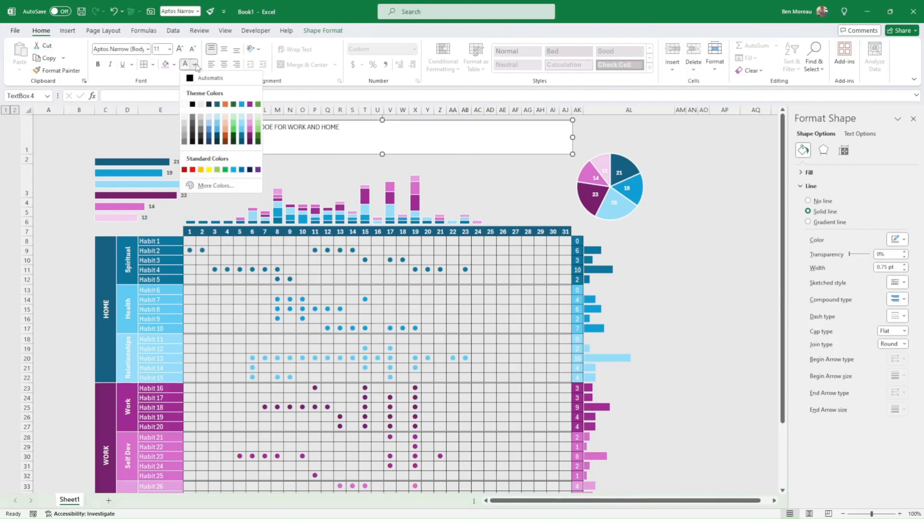
click(242, 136)
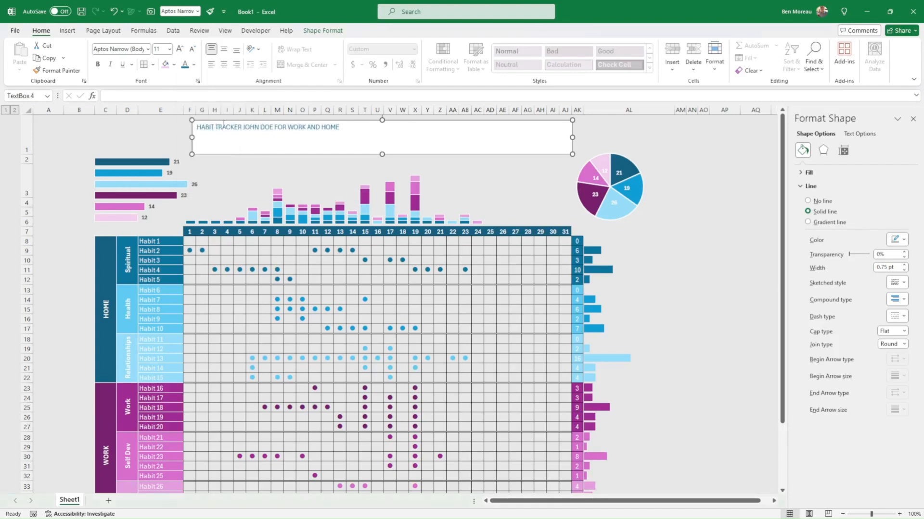
click(99, 65)
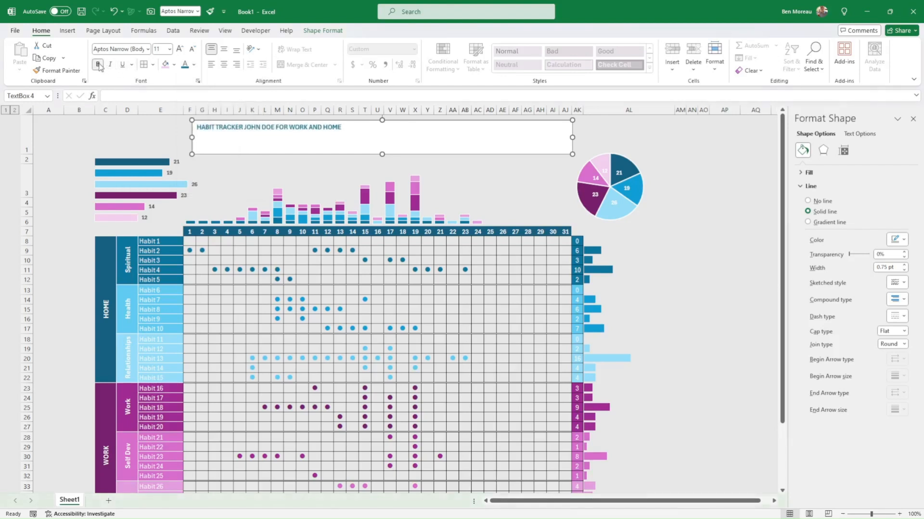
click(224, 49)
click(224, 65)
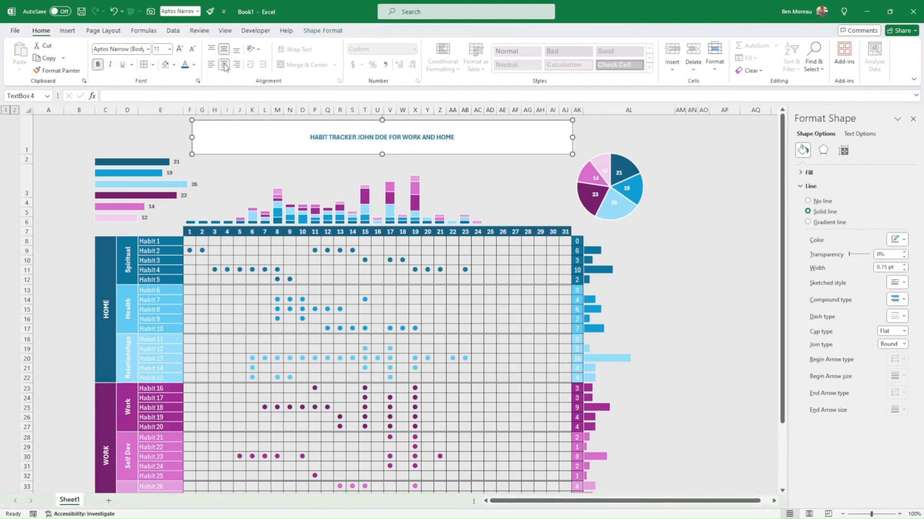
Step: Set the title's font size to 18 and reduce the text box height to about 1.22 cm
click(178, 49)
click(179, 49)
click(179, 49)
click(179, 49)
click(179, 49)
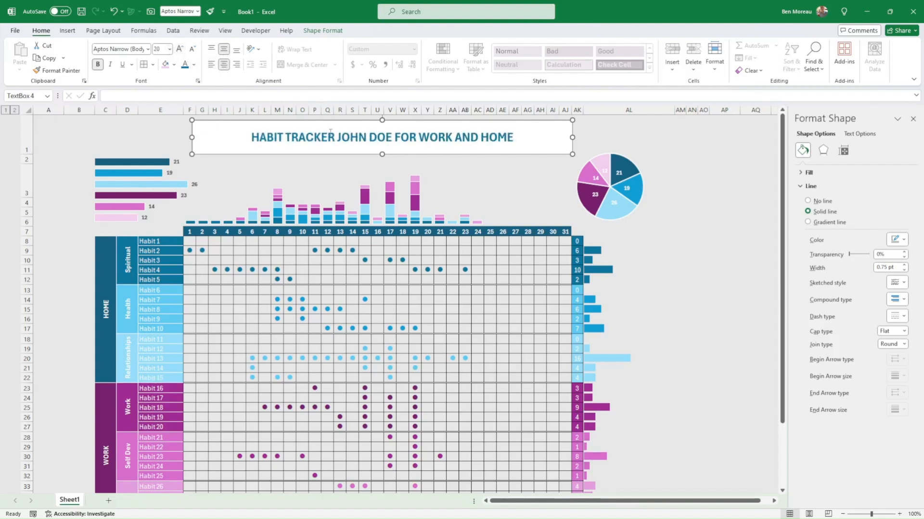
drag(383, 153, 383, 143)
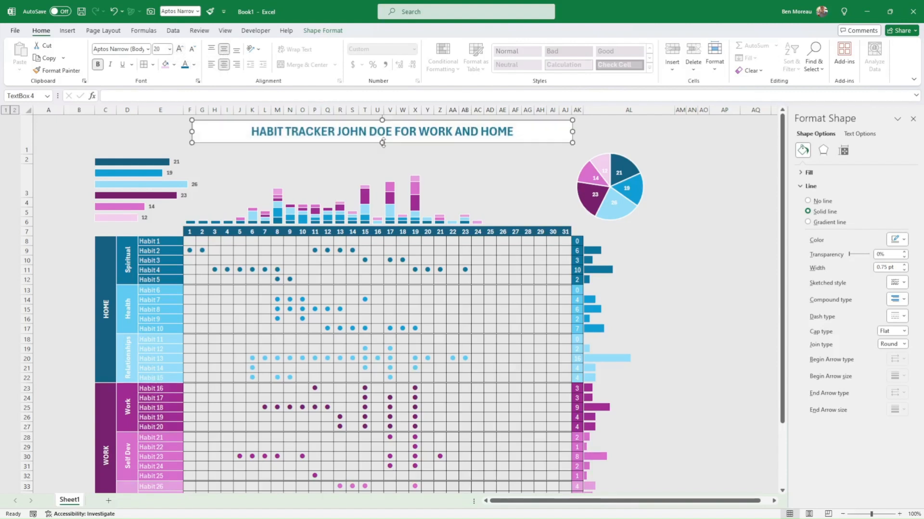
click(193, 50)
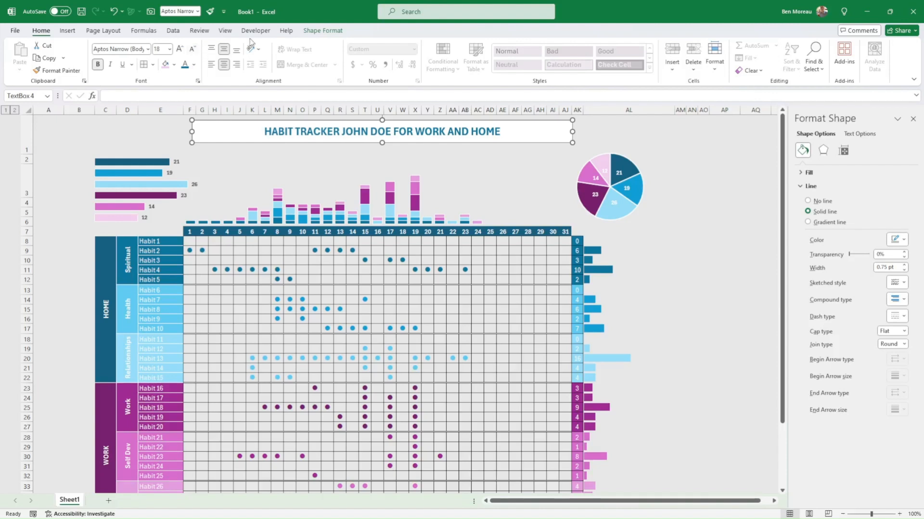
Step: Give the title text box a dark blue theme outline and an outer drop shadow
click(315, 31)
click(386, 58)
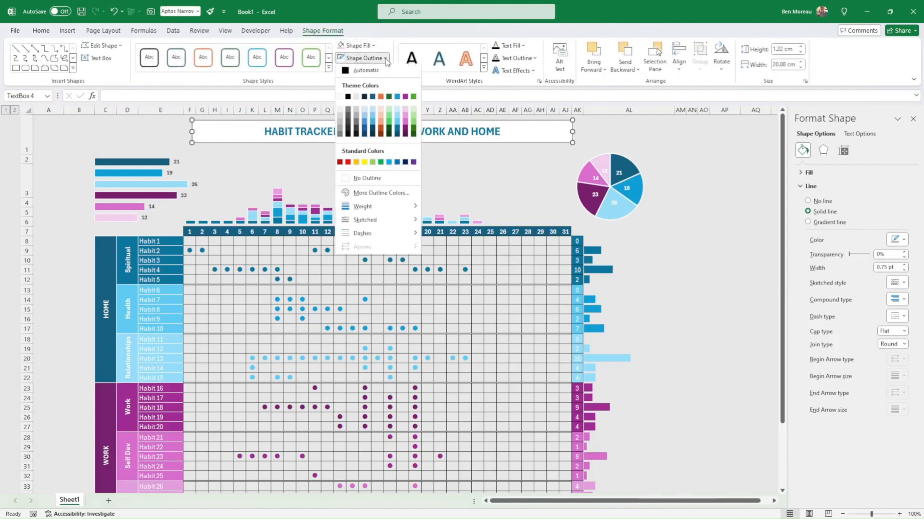
click(373, 130)
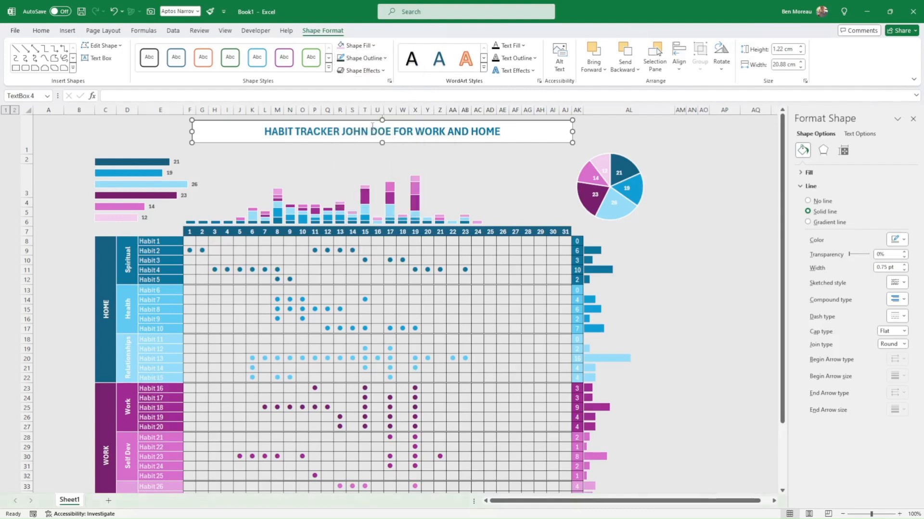
click(366, 70)
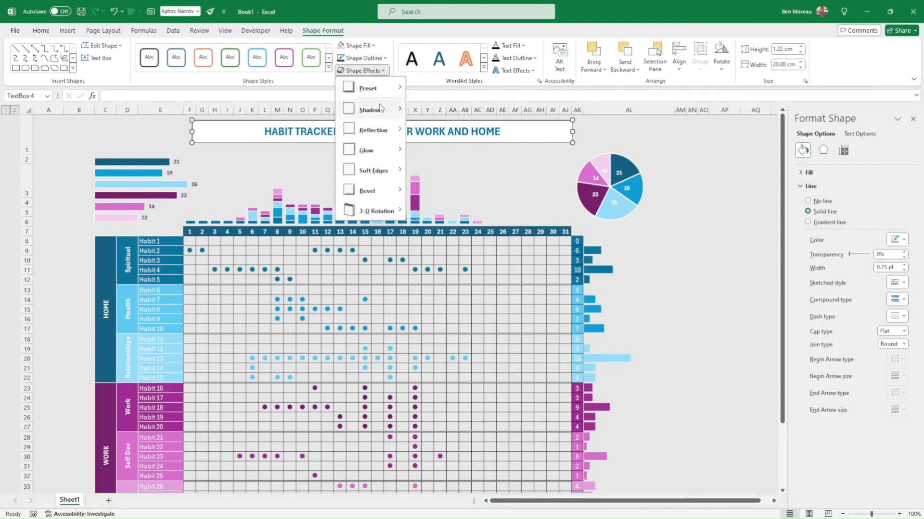
mouse_move(380, 108)
click(412, 168)
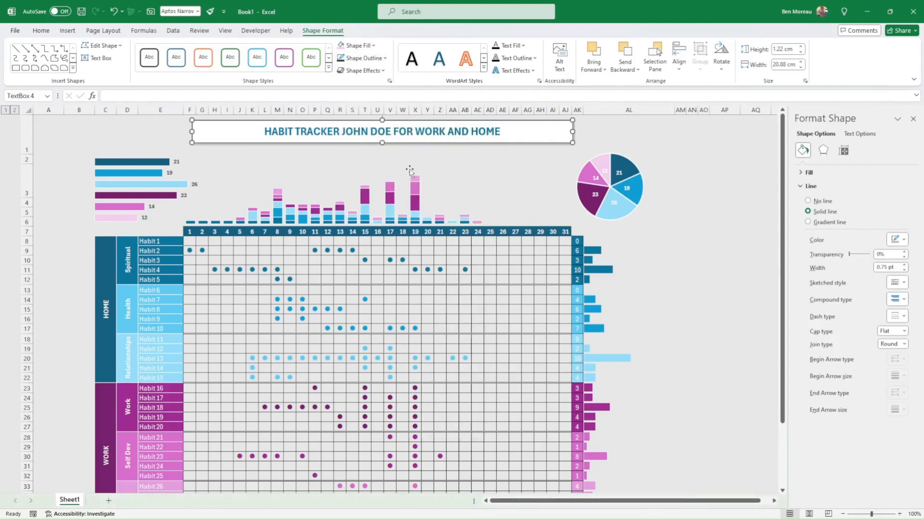
click(428, 176)
click(723, 176)
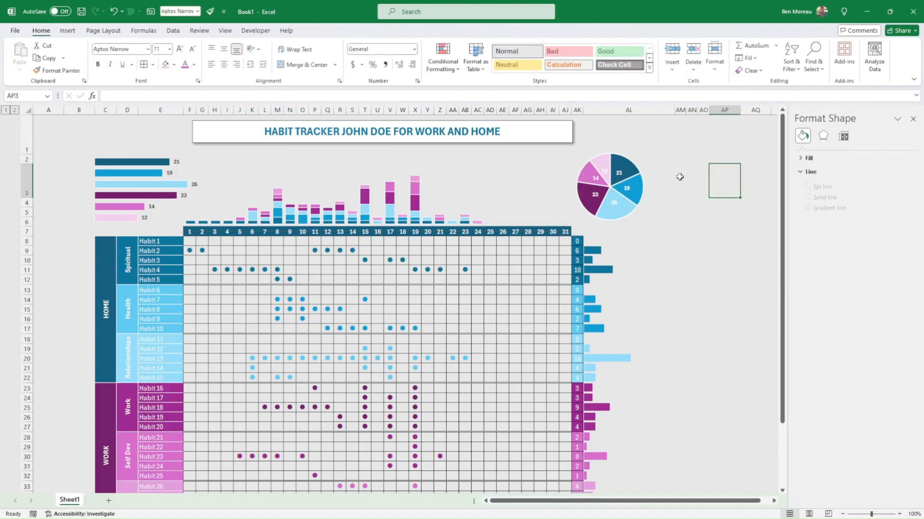
Step: Enter =TODAY() in cell AL1, above the pie chart, to show the current date
click(126, 125)
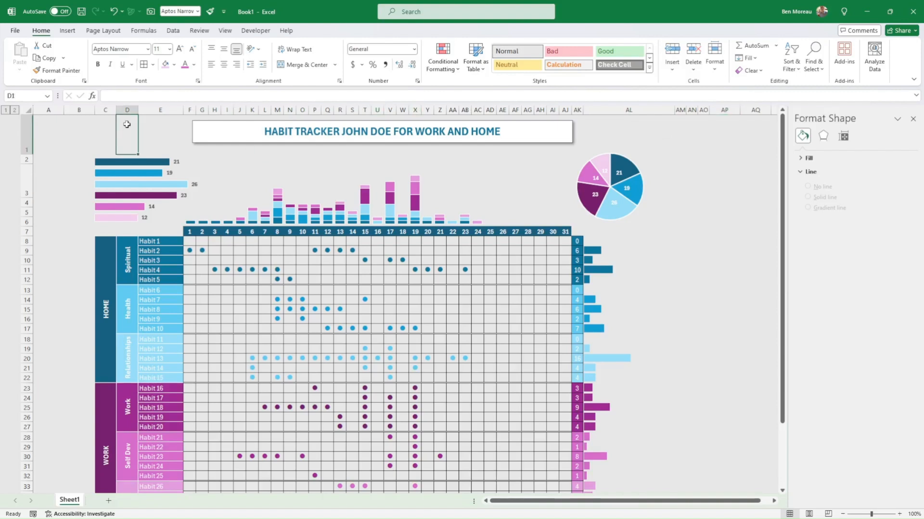
click(110, 131)
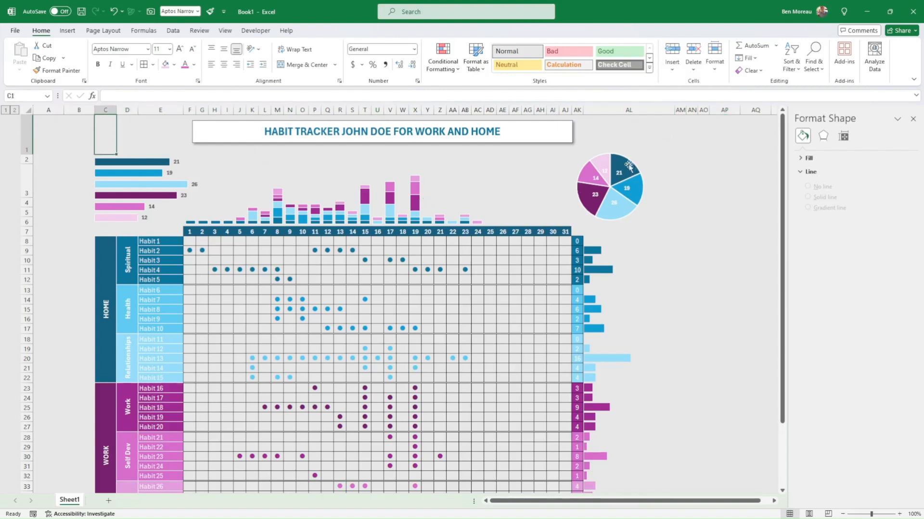
click(609, 135)
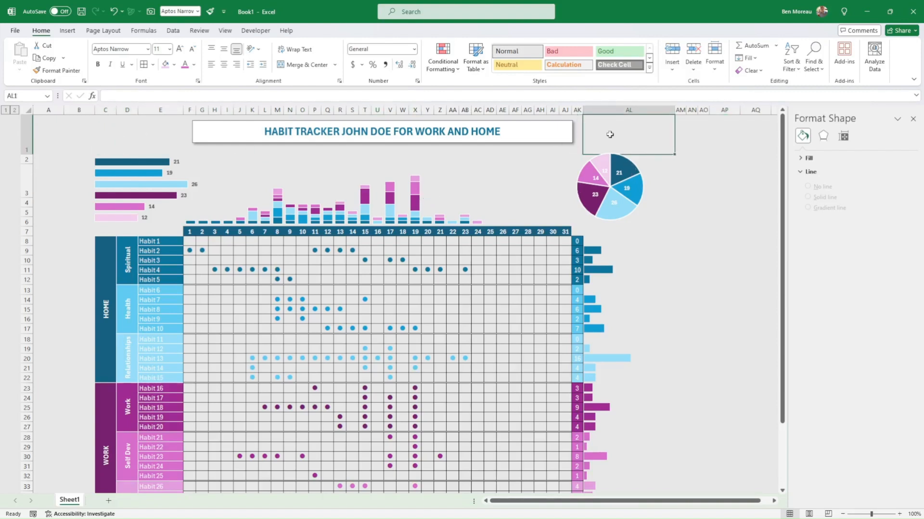
text(=today())
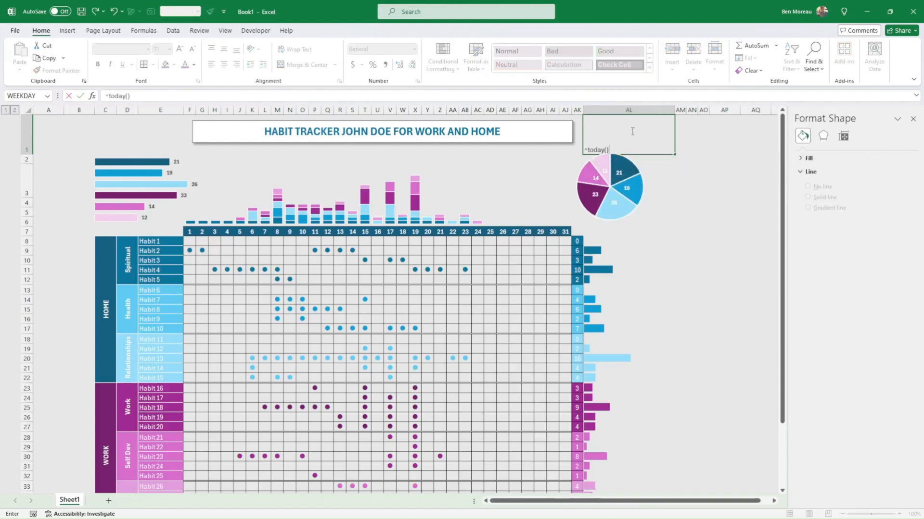
key(Return)
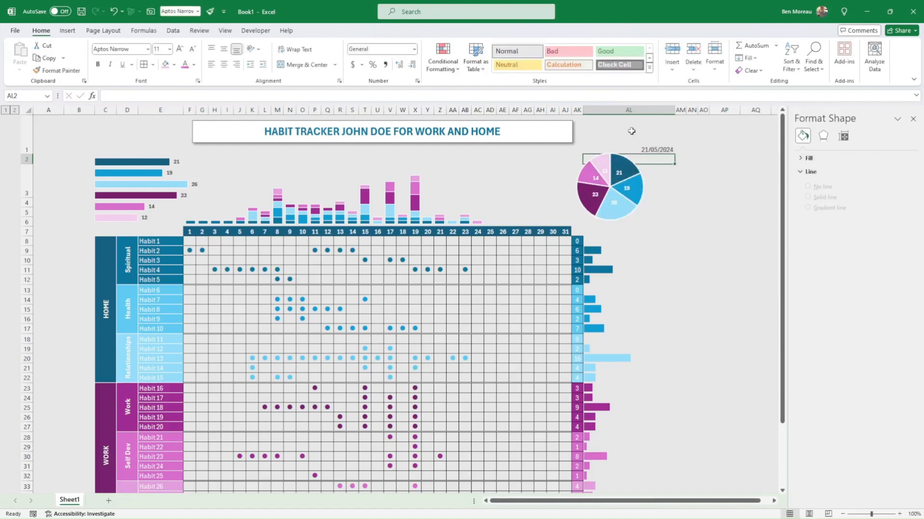
Step: Align the date in AL1 to the middle vertically and center it horizontally
click(632, 132)
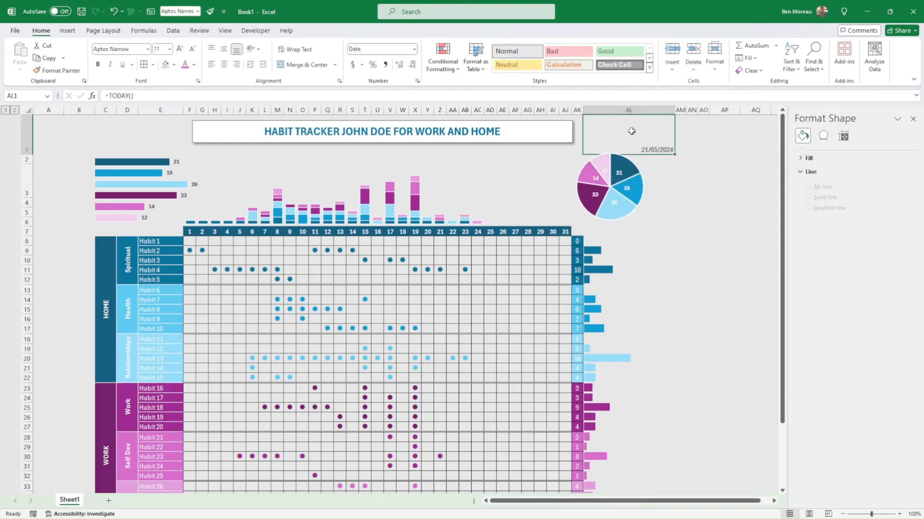
click(224, 49)
click(223, 65)
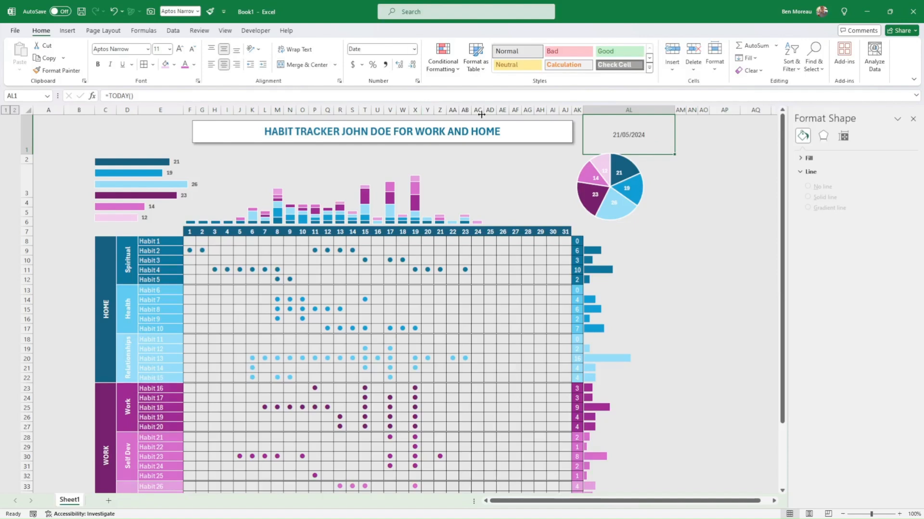
click(727, 169)
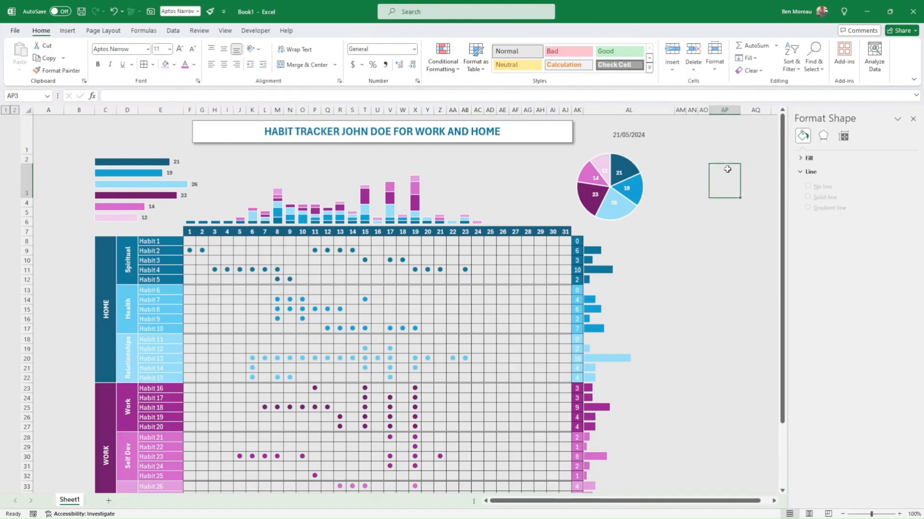
Step: Left-align the date in AL1 within its cell
scroll(684, 237, down, 2)
scroll(684, 258, up, 2)
click(658, 232)
click(637, 141)
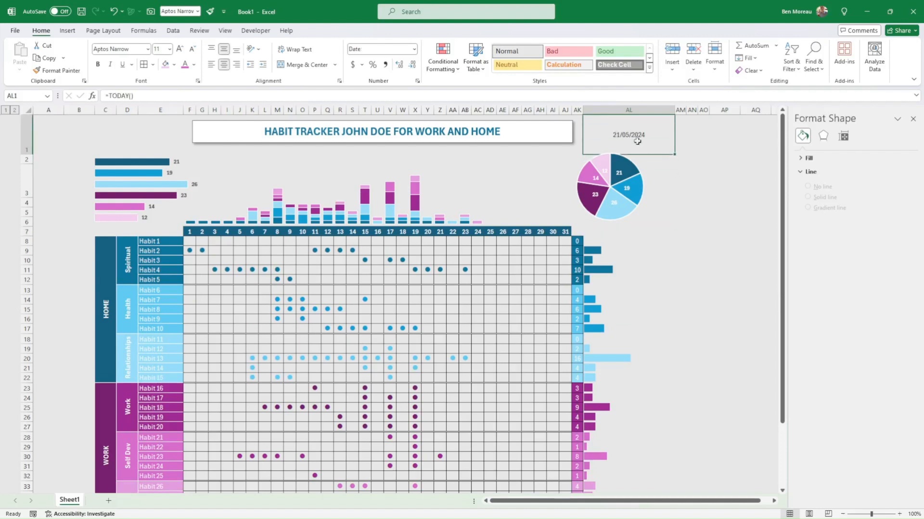
click(211, 64)
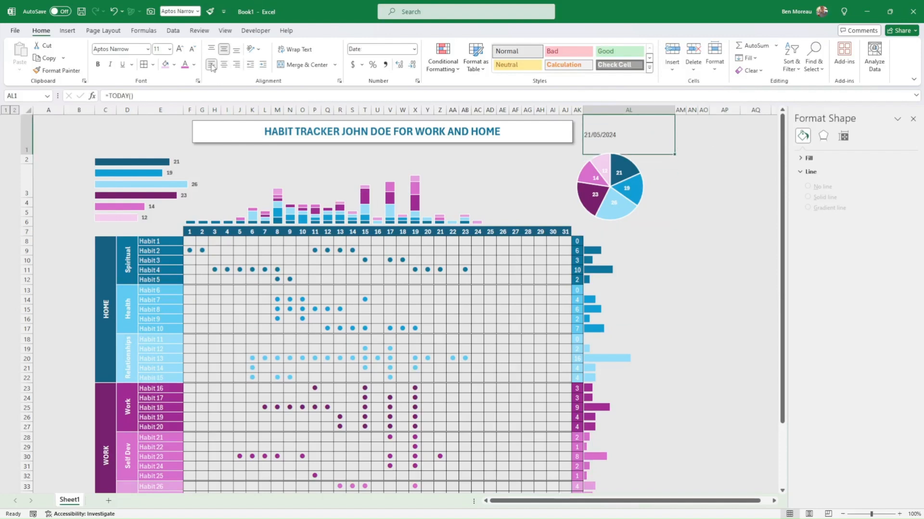
click(475, 166)
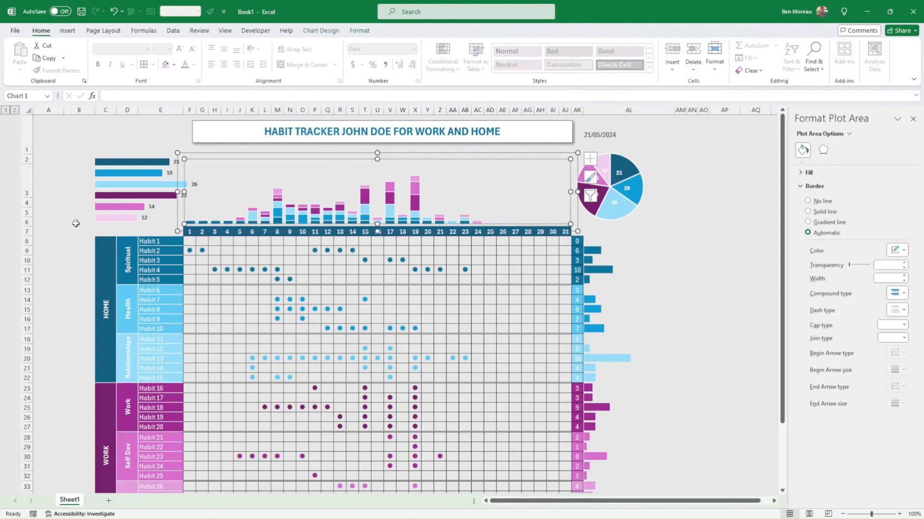
click(59, 229)
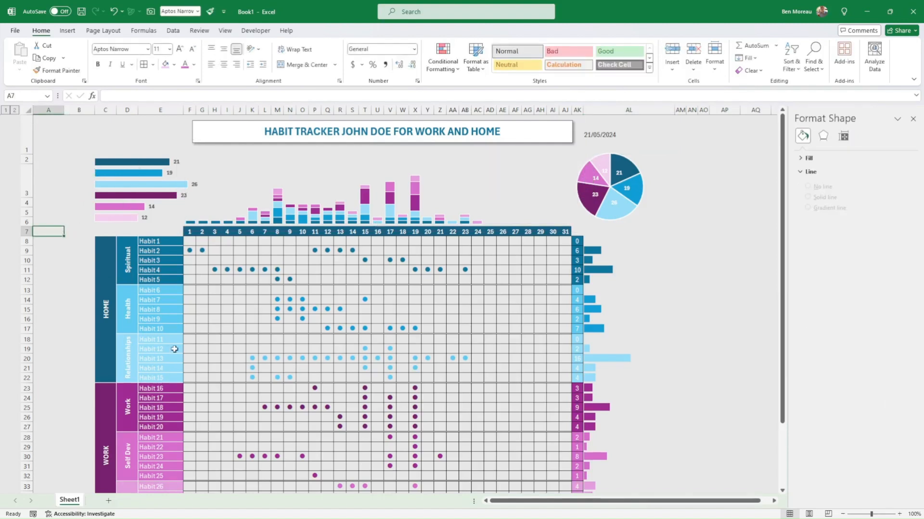
scroll(228, 340, down, 1)
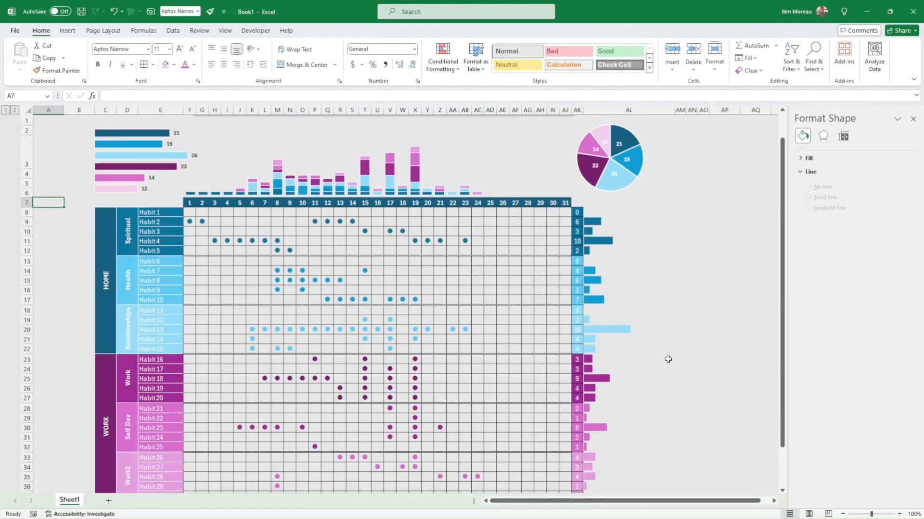
scroll(673, 358, down, 1)
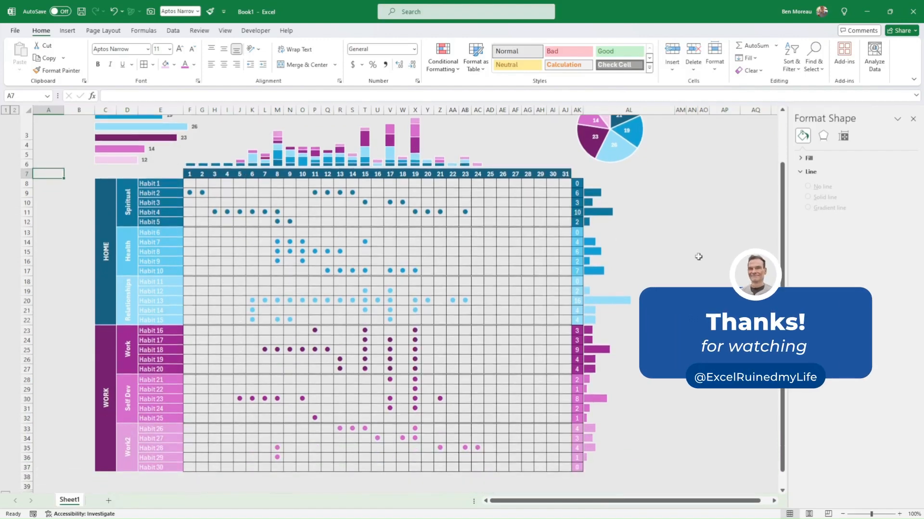
scroll(698, 257, up, 1)
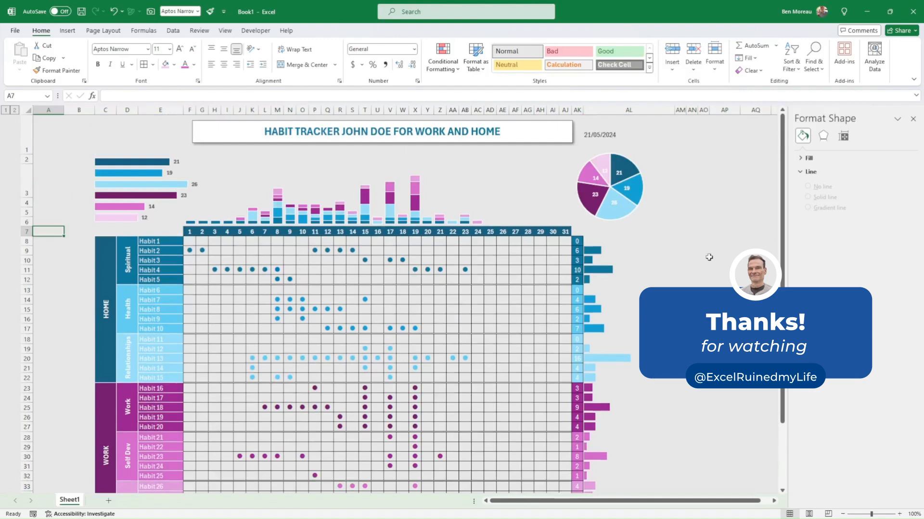
scroll(700, 277, down, 1)
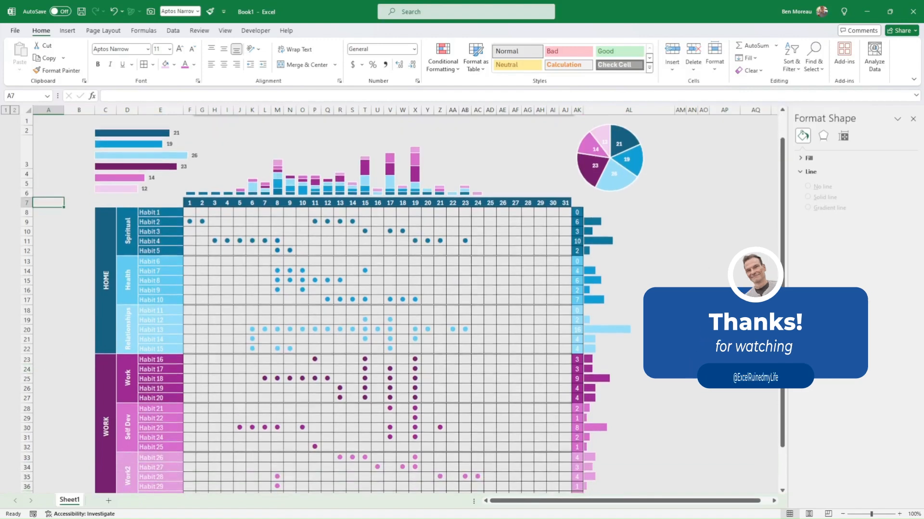